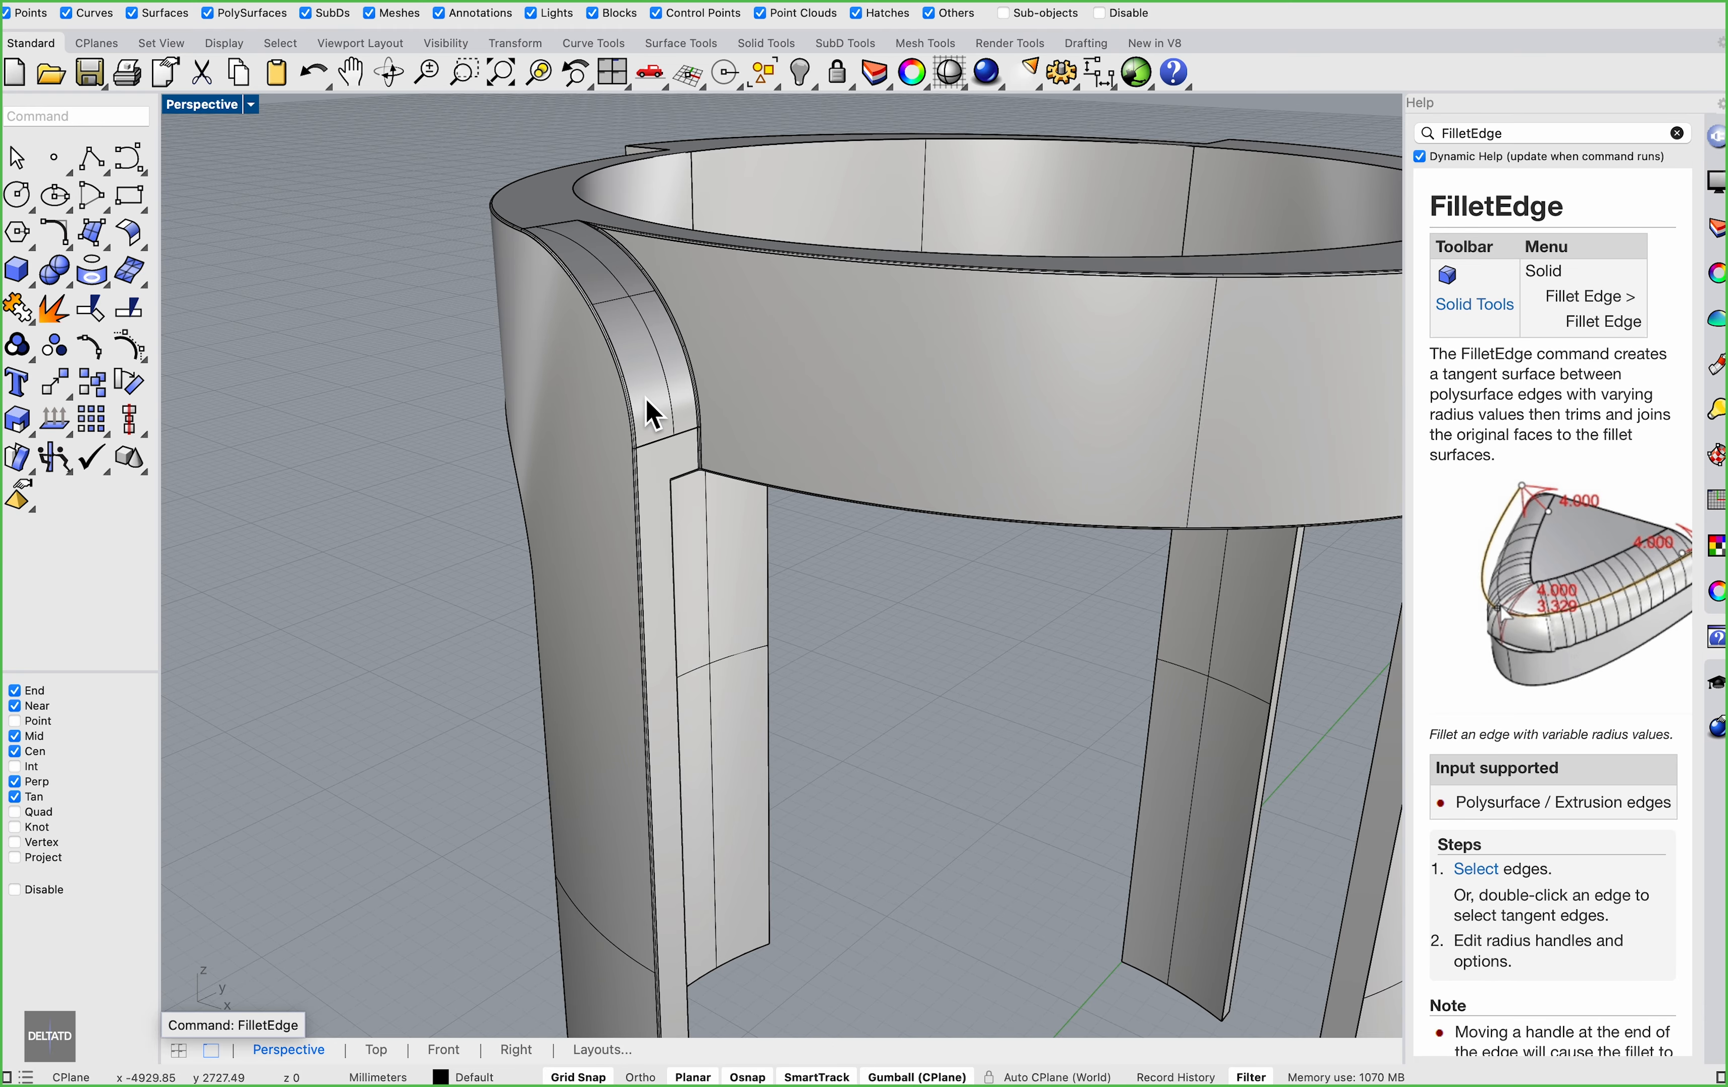
Examine the curved leg joint and the whole stool up close, and return the perspective view to Shaded display
{"action": "scroll", "coordinate": [690, 409], "scroll_direction": "up", "scroll_amount": 6}
{"action": "right_click_drag", "start_coordinate": [719, 519], "coordinate": [760, 544]}
{"action": "scroll", "coordinate": [760, 544], "scroll_direction": "down", "scroll_amount": 10}
{"action": "right_click_drag", "start_coordinate": [901, 715], "coordinate": [849, 695]}
{"action": "left_click", "coordinate": [251, 104]}
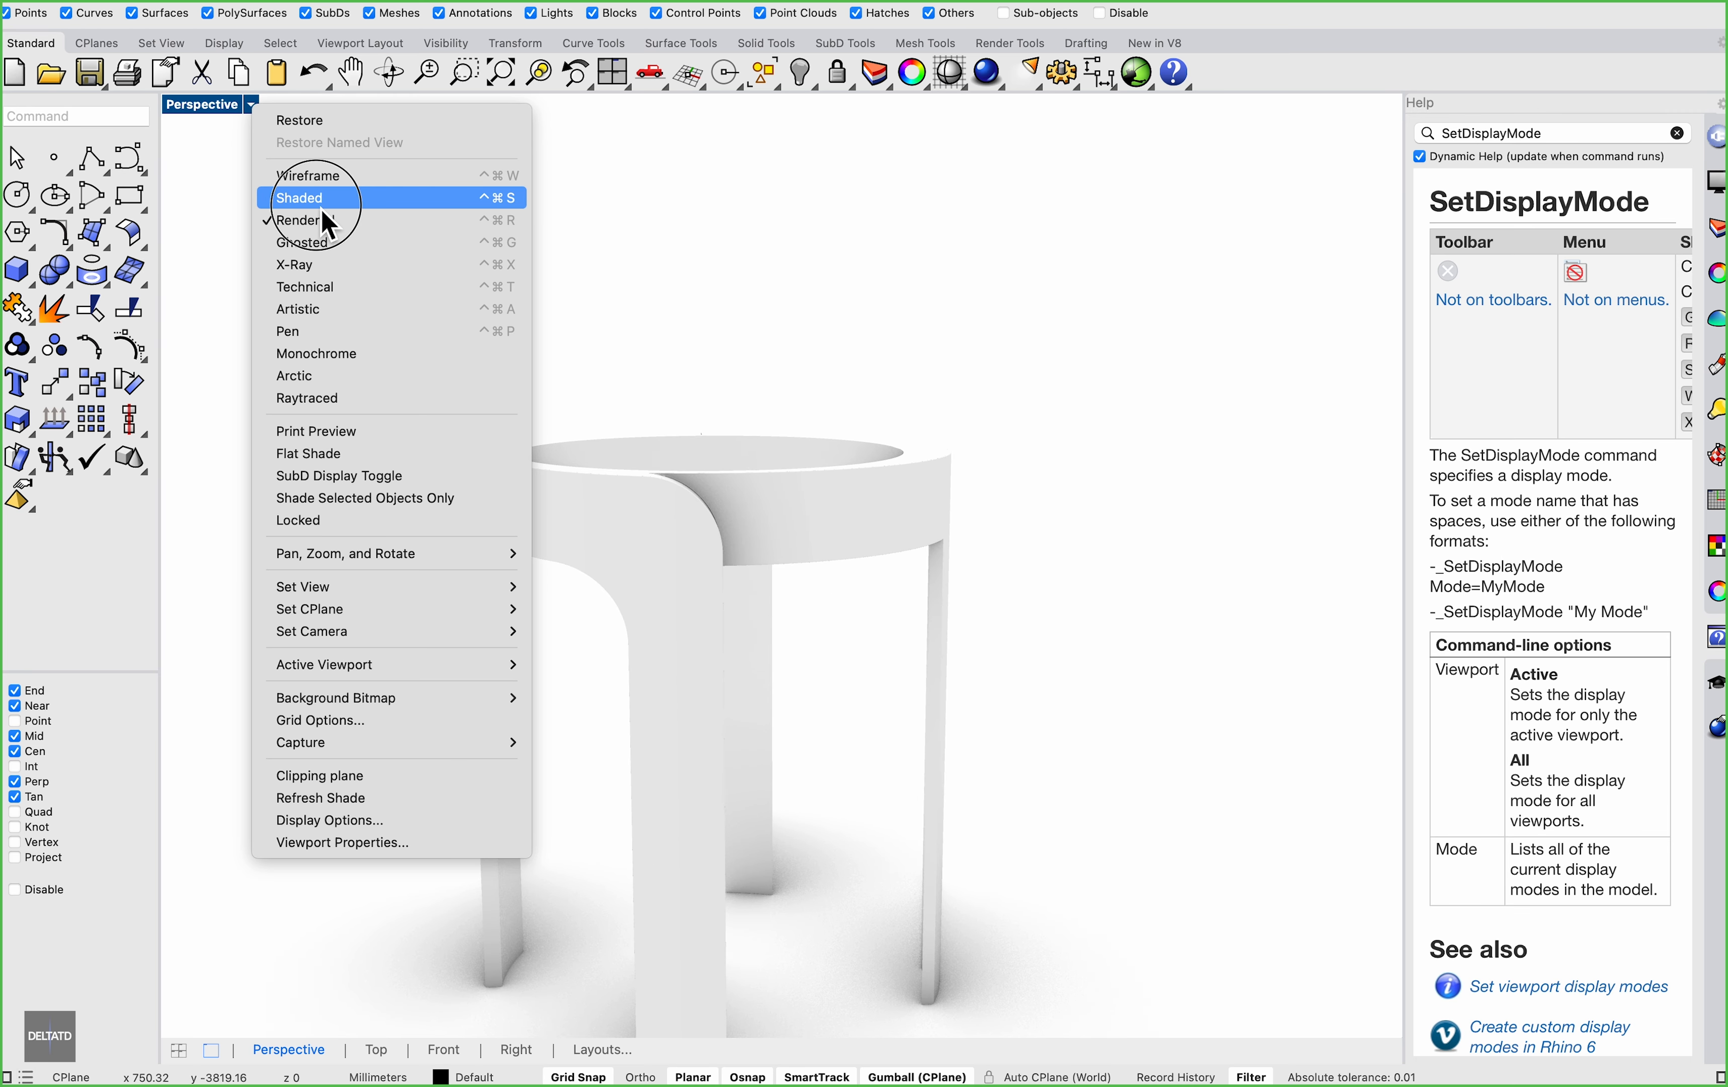
{"action": "left_click", "coordinate": [318, 205]}
Draw an L-shaped polyline in the Top view from about 200 mm left of the origin, through the origin, to about 200 mm below it
{"action": "left_click", "coordinate": [376, 1050]}
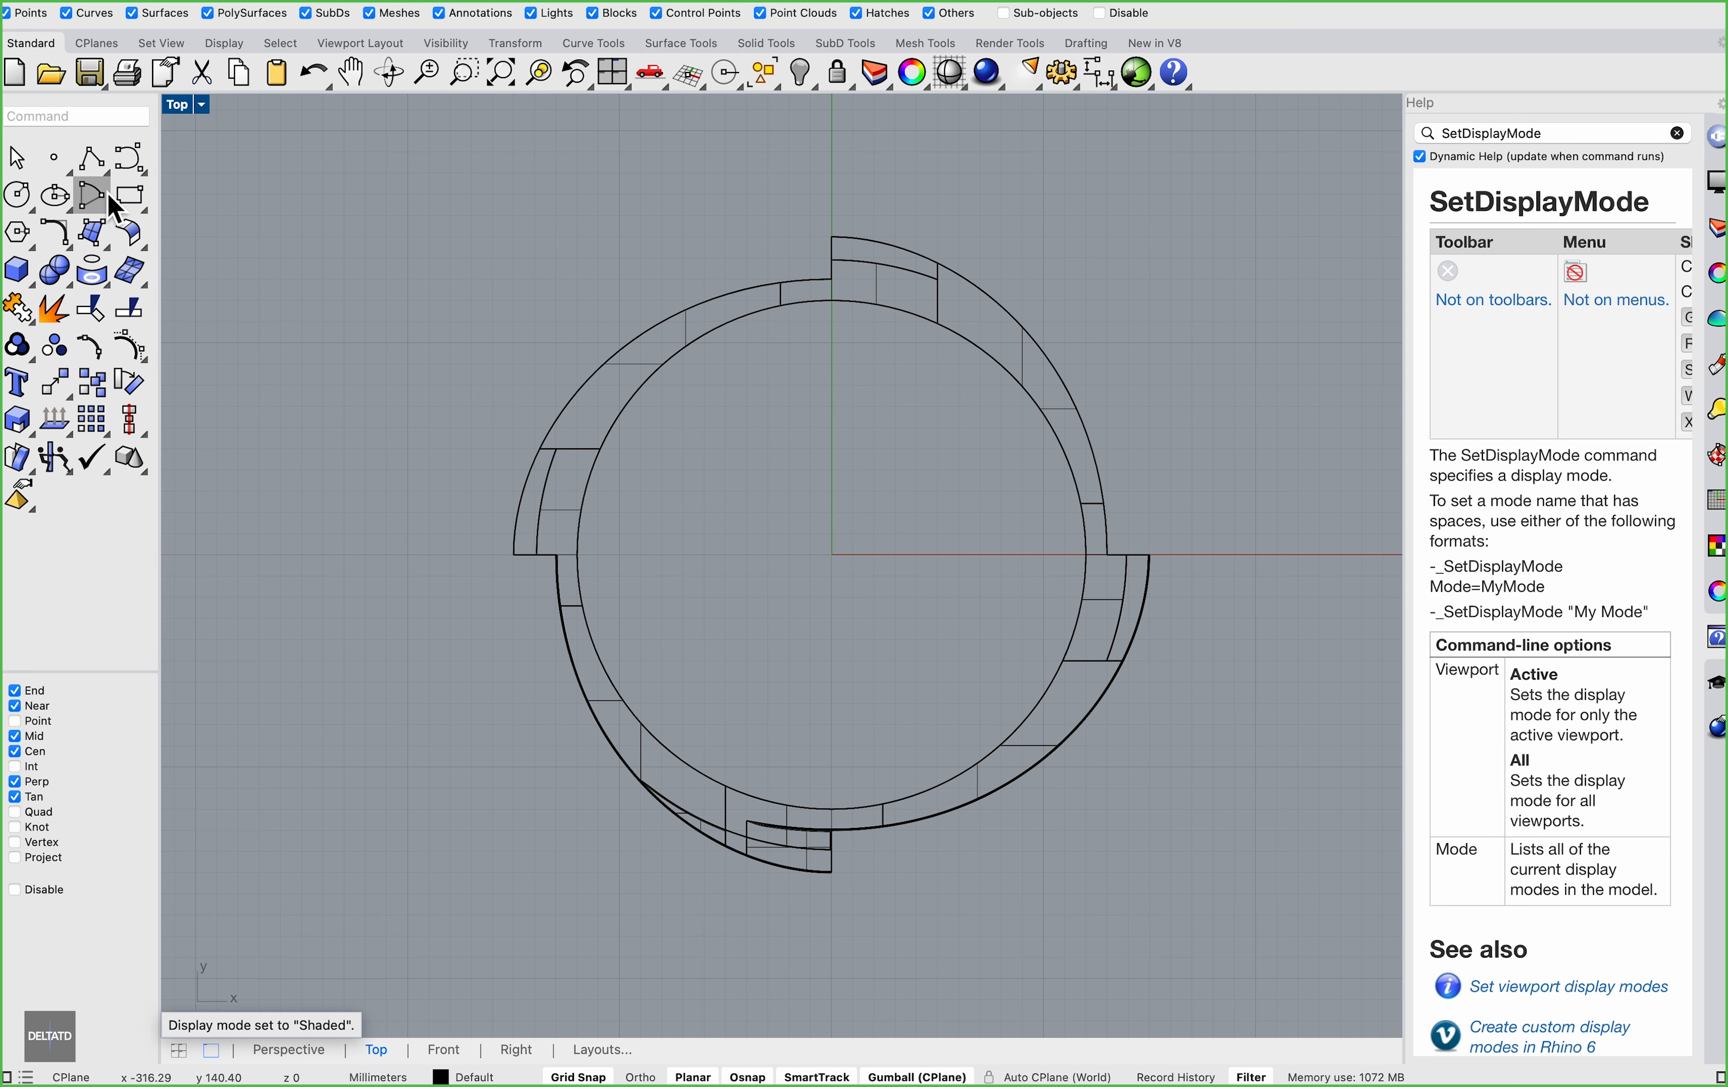
{"action": "left_click", "coordinate": [91, 195]}
{"action": "left_click", "coordinate": [419, 568]}
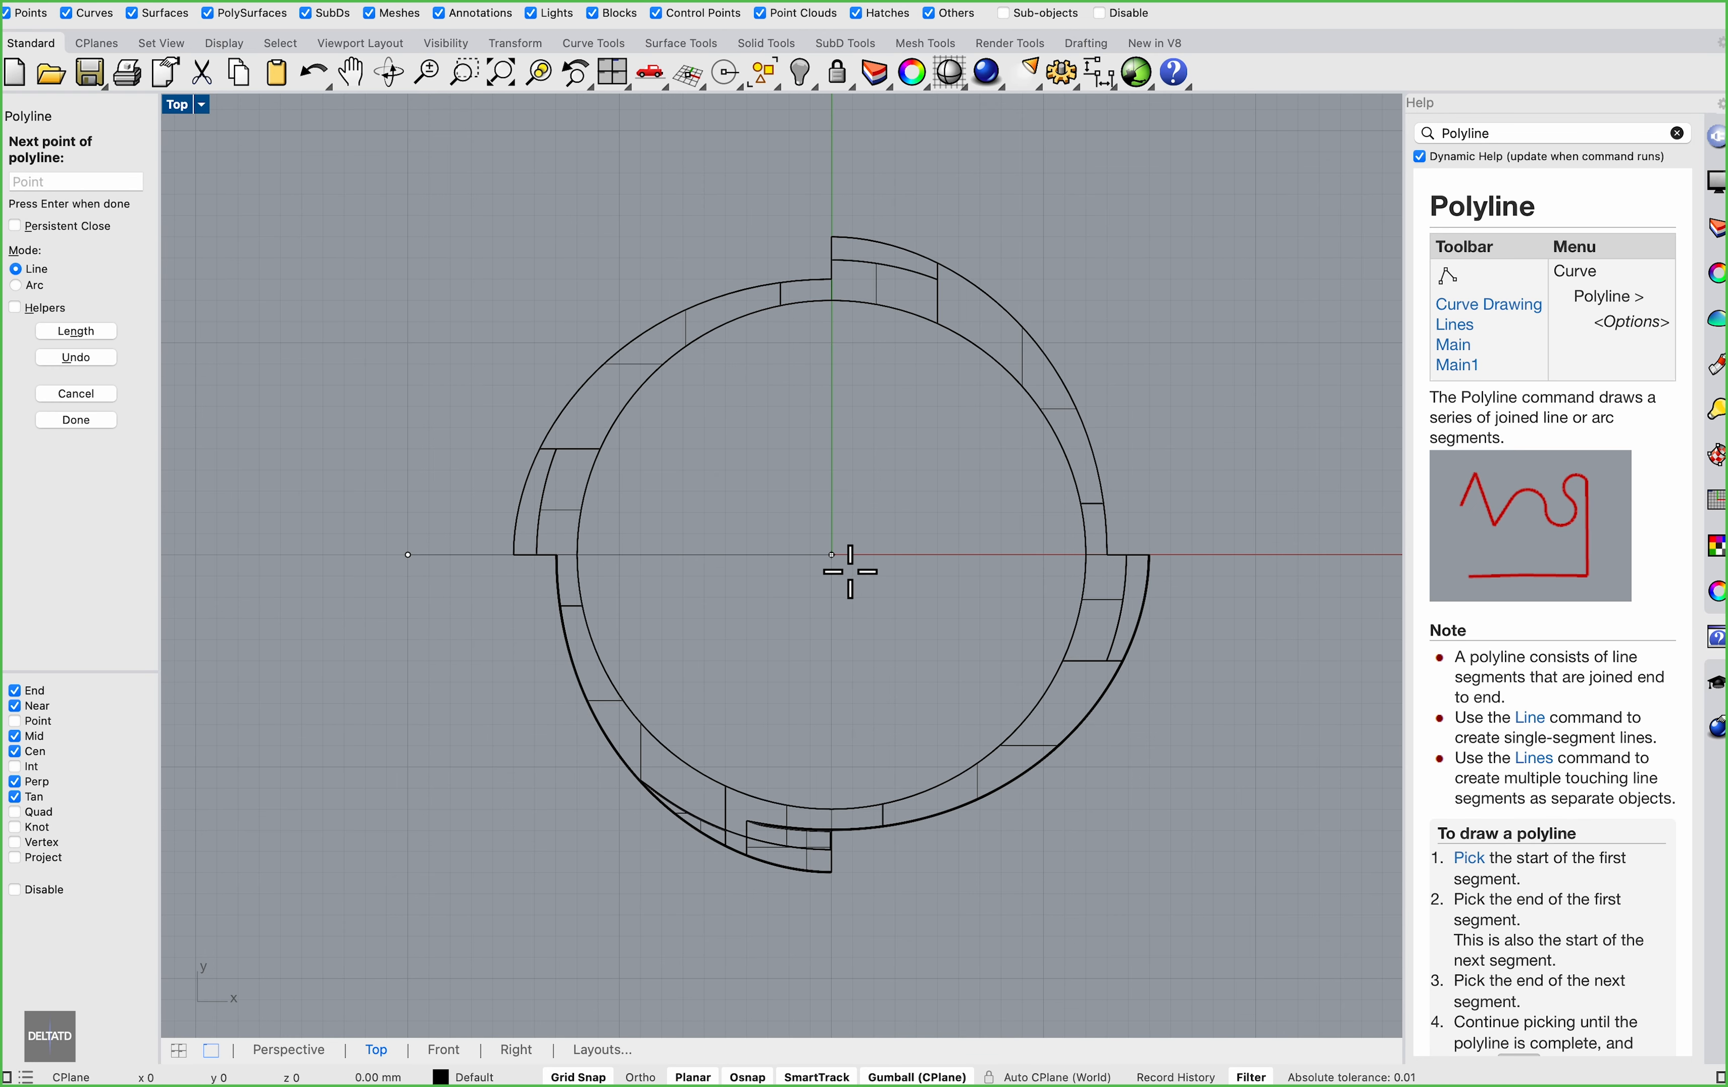
{"action": "left_click", "coordinate": [841, 1000]}
{"action": "key", "text": "Return"}
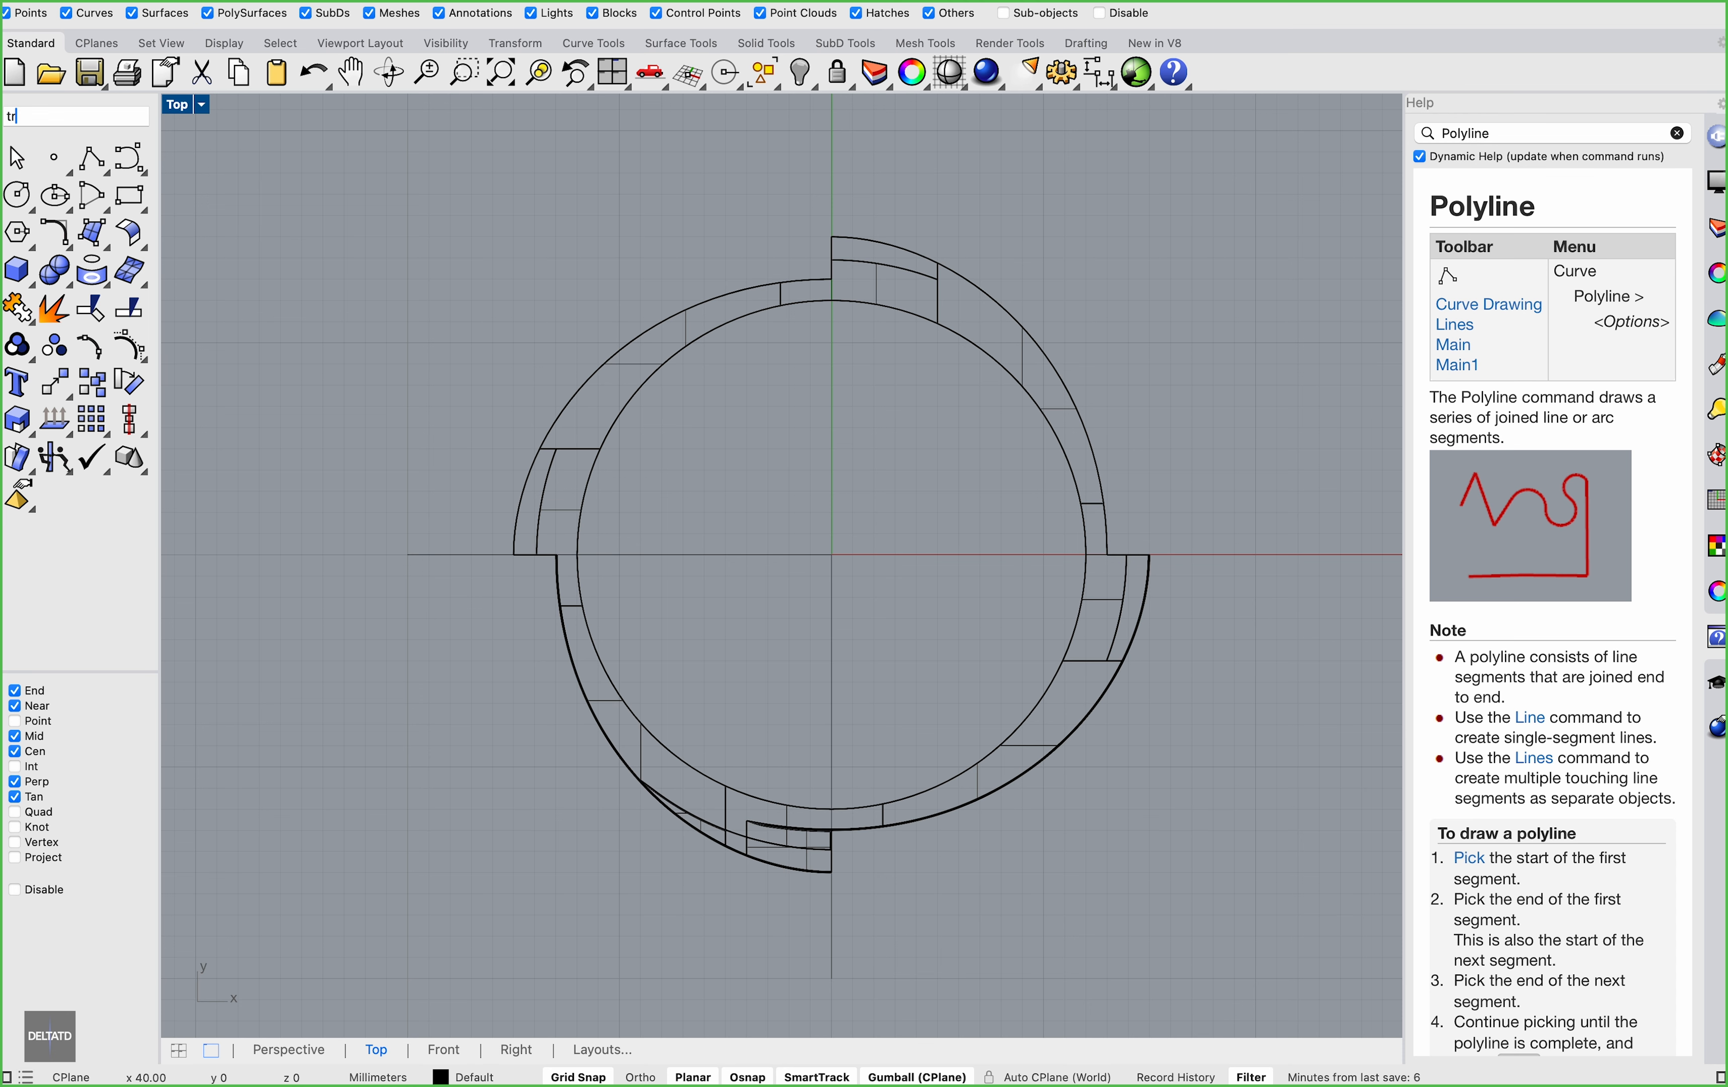
Try to trim the stool body with the L-shaped polyline as cutting object, and undo the trim
{"action": "type", "text": "Trim"}
{"action": "key", "text": "Return"}
{"action": "left_click_drag", "start_coordinate": [889, 591], "coordinate": [776, 502]}
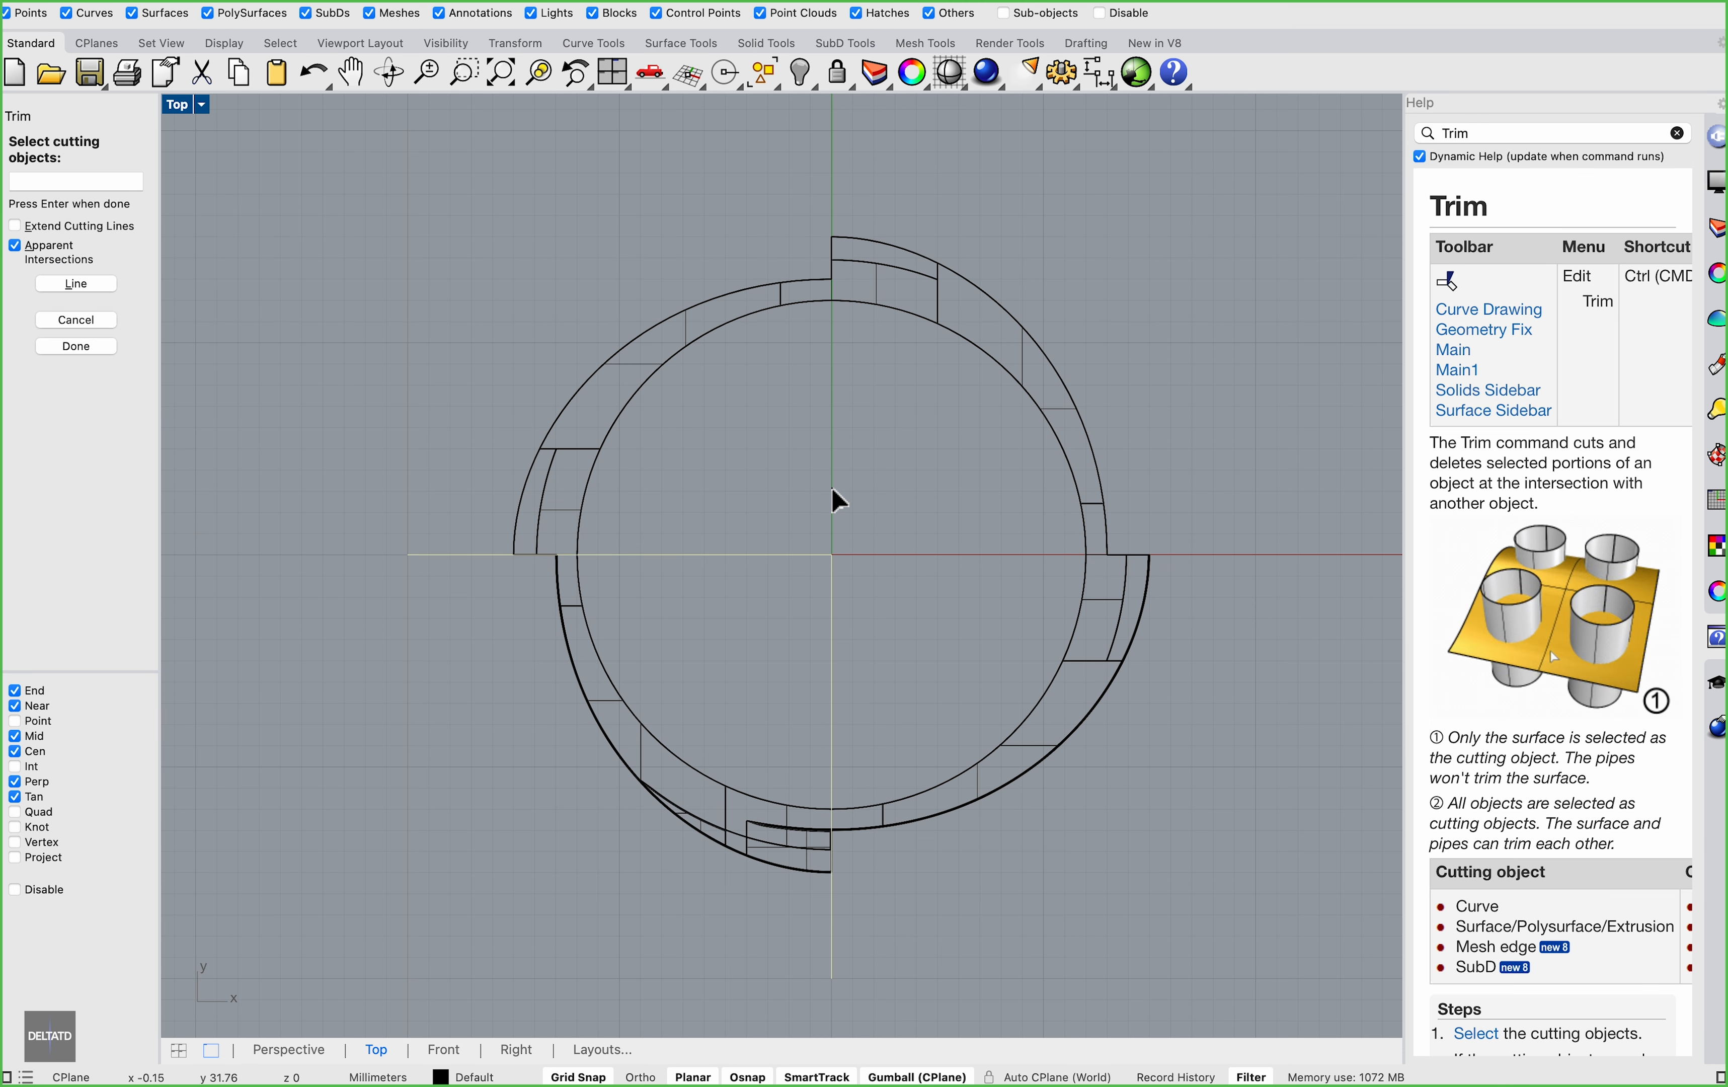
{"action": "key", "text": "Return"}
{"action": "left_click", "coordinate": [633, 359]}
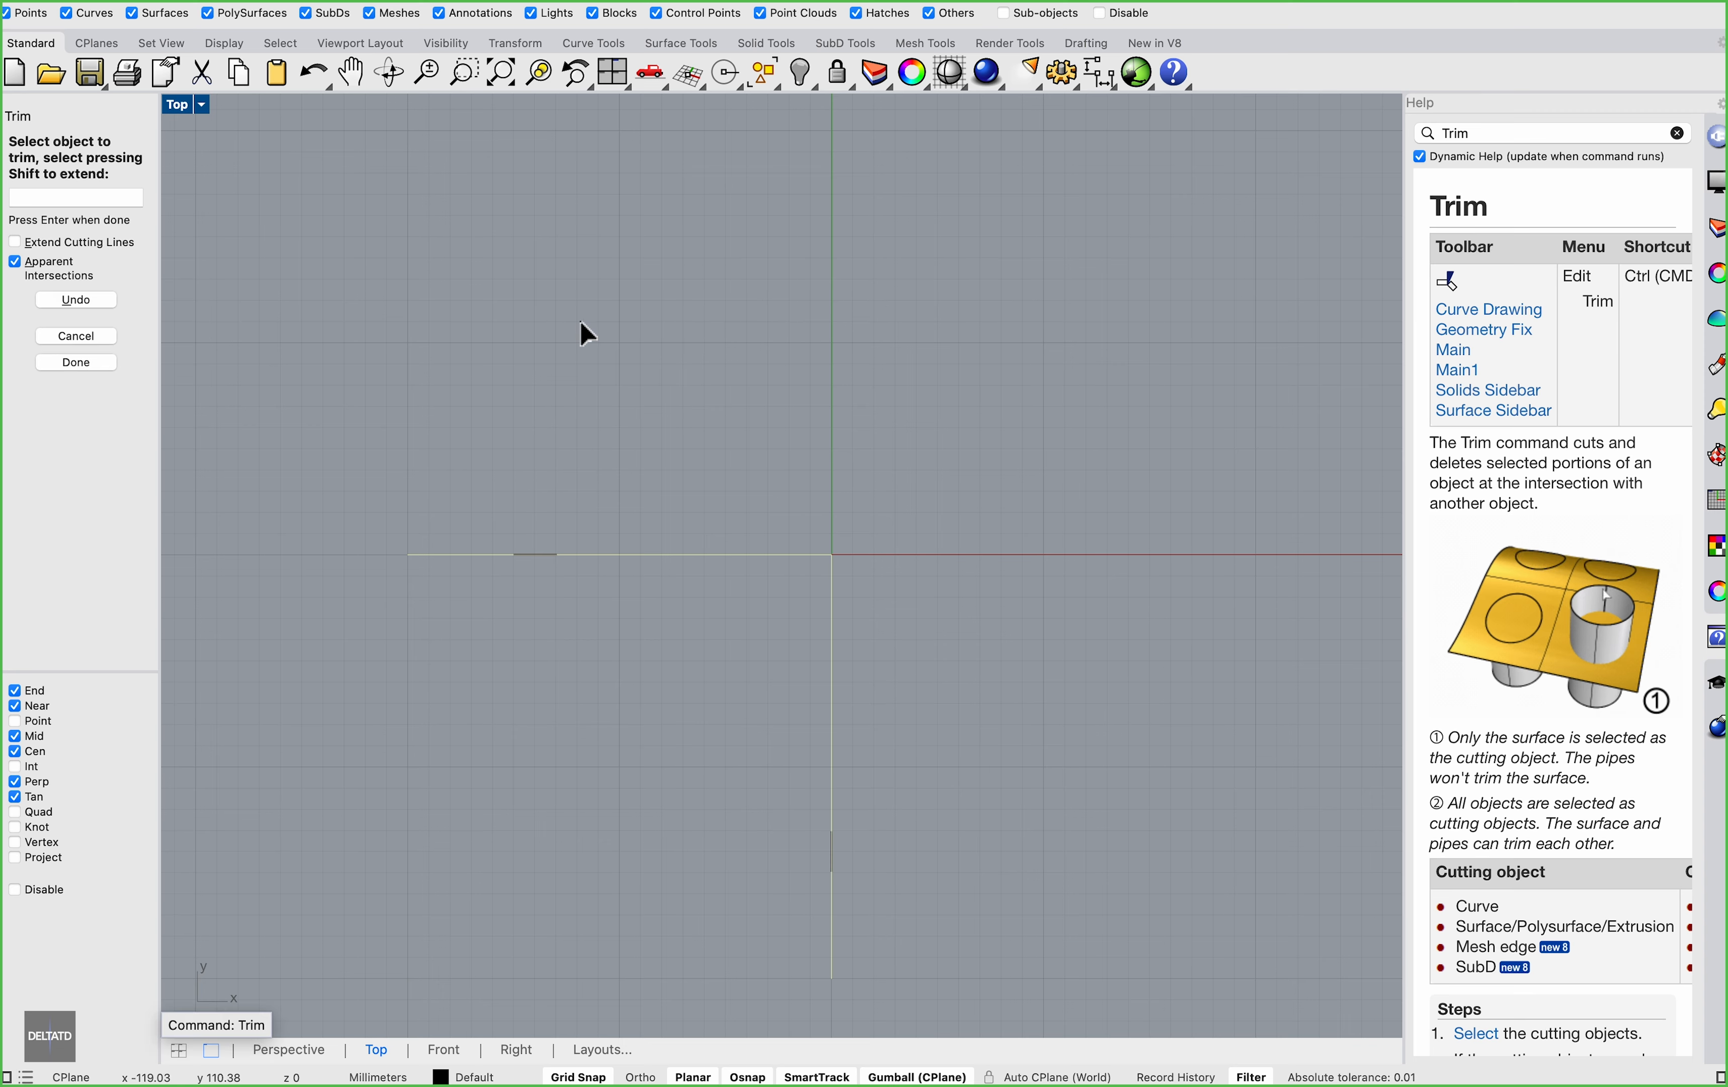
{"action": "key", "text": "super+z"}
{"action": "right_click", "coordinate": [817, 434]}
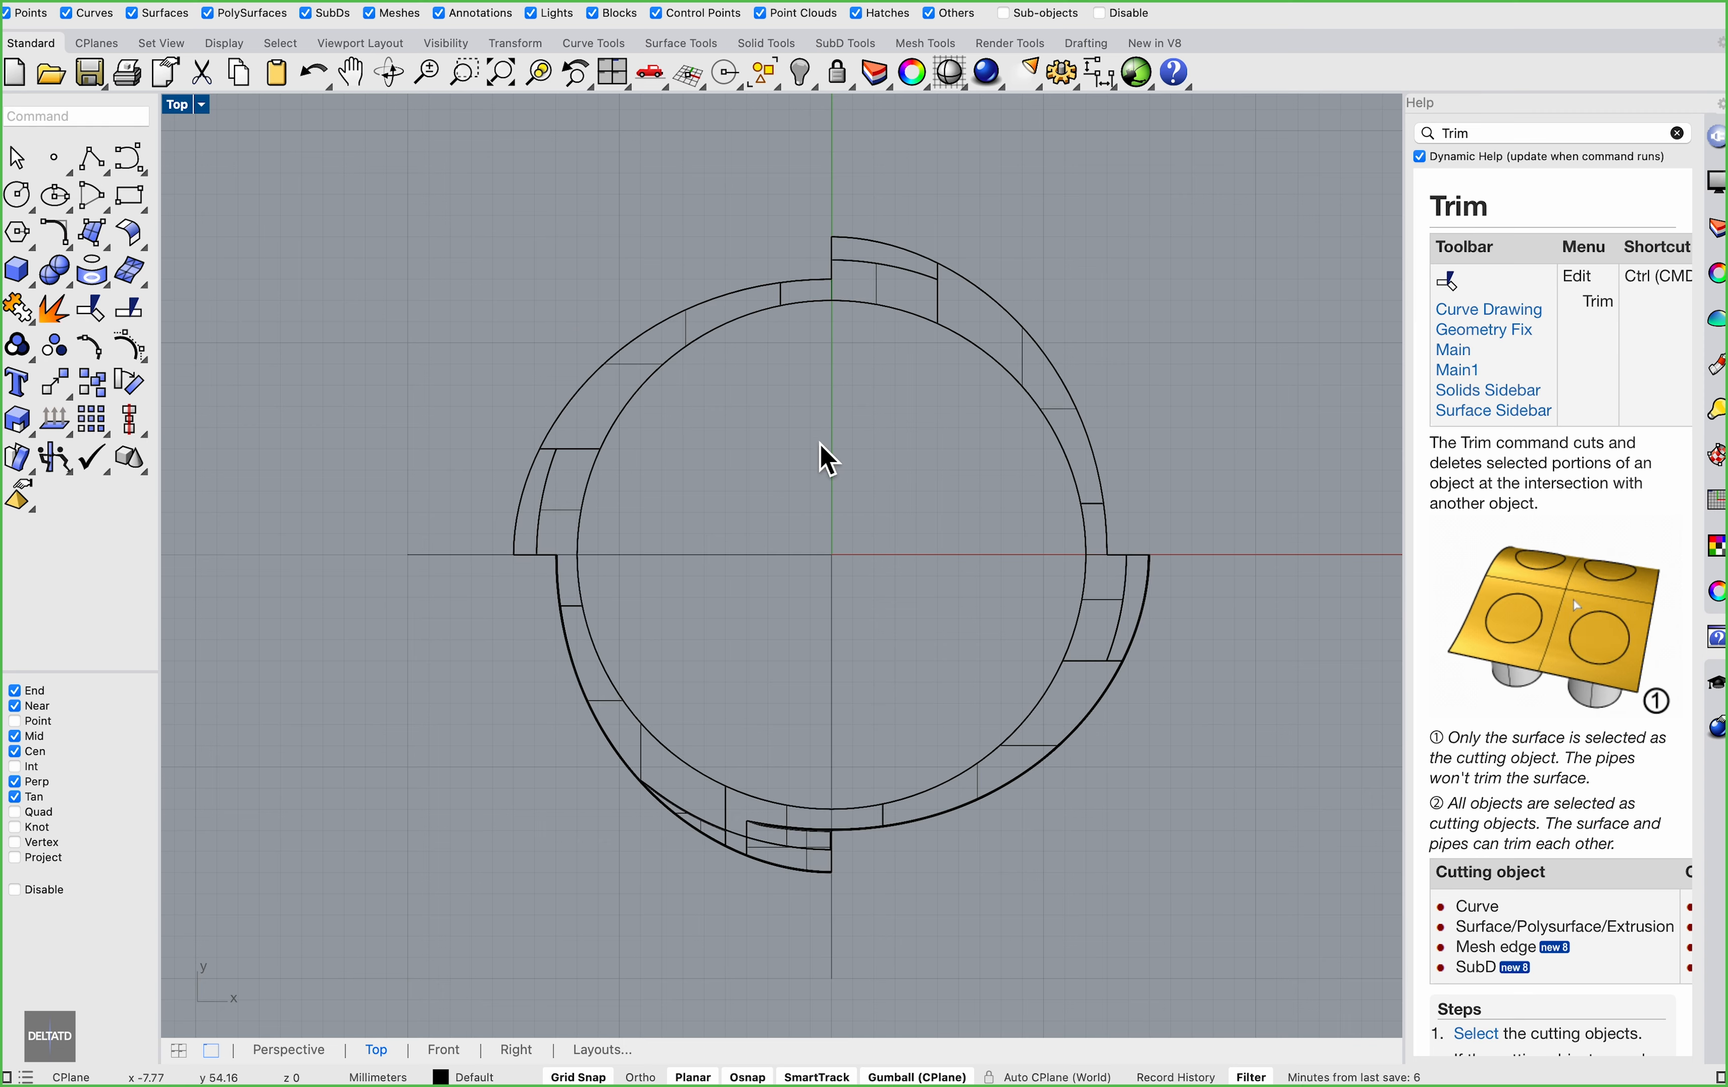
{"action": "type", "text": "Trim"}
{"action": "key", "text": "Escape"}
Rotate the L-shaped polyline about the origin by about 5.7° counter-clockwise
{"action": "type", "text": "Rotate"}
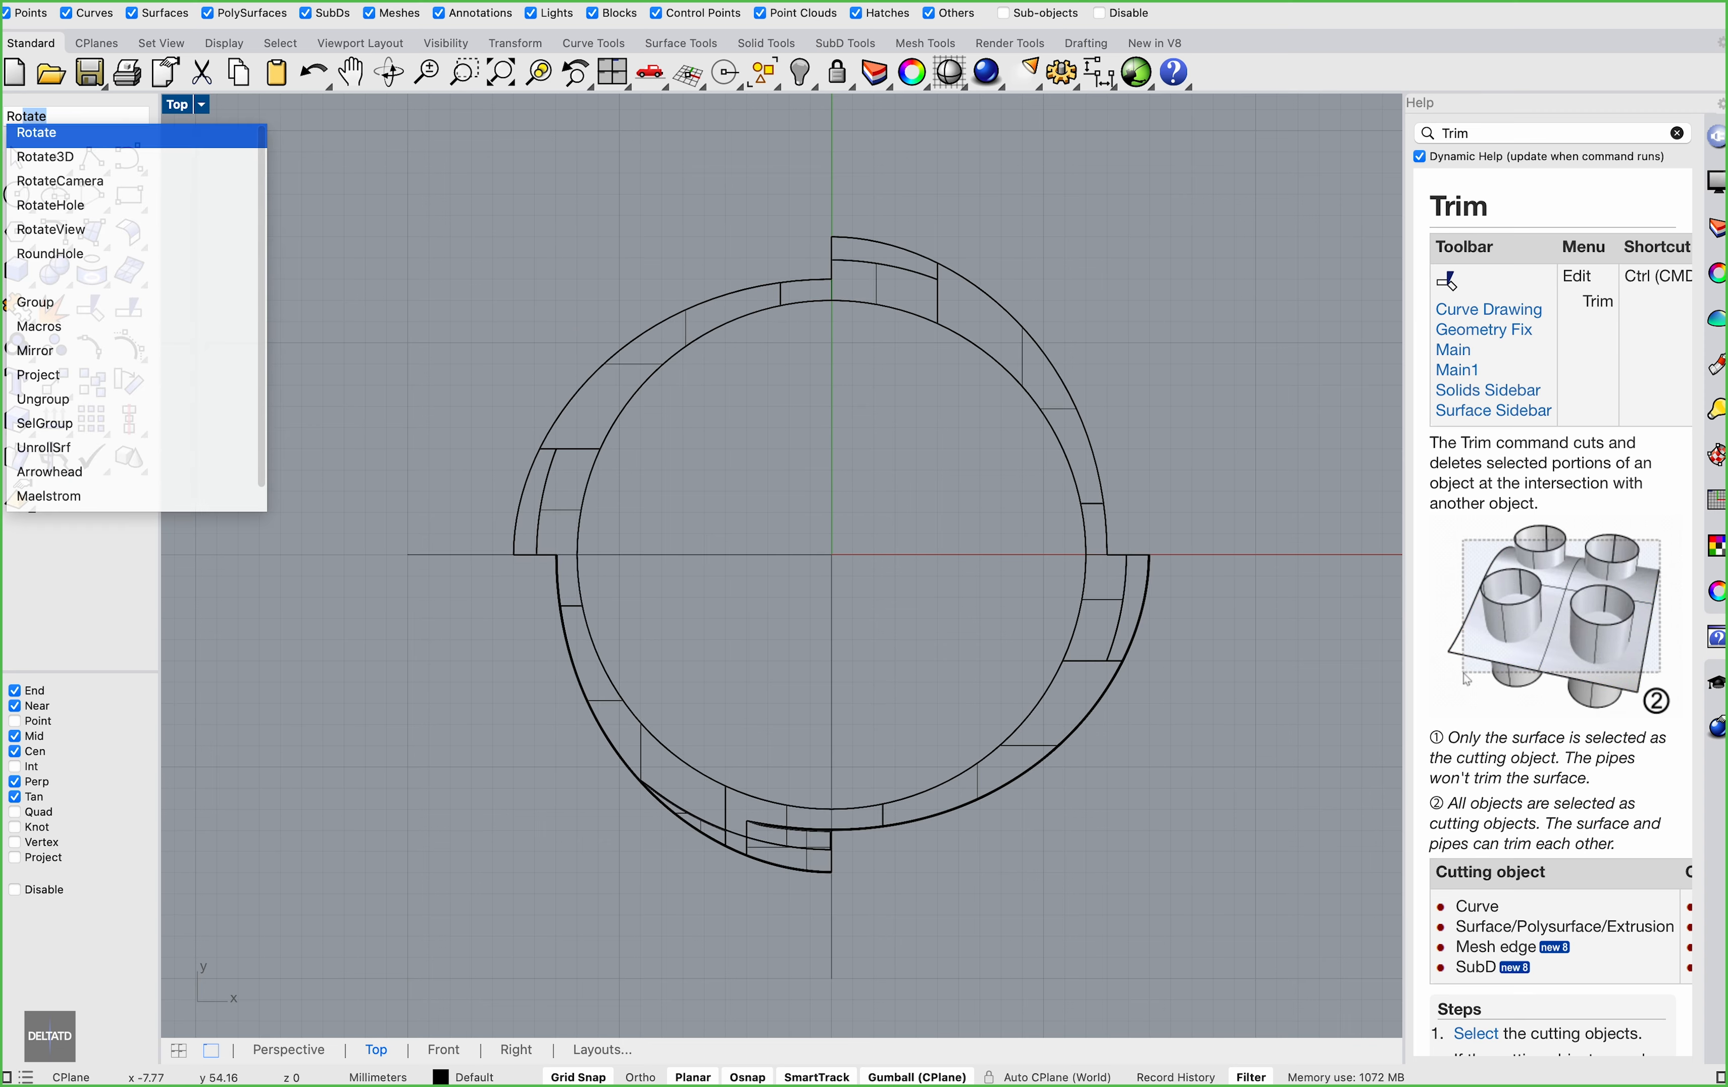
{"action": "key", "text": "Return"}
{"action": "left_click_drag", "start_coordinate": [797, 530], "coordinate": [798, 534]}
{"action": "key", "text": "Return"}
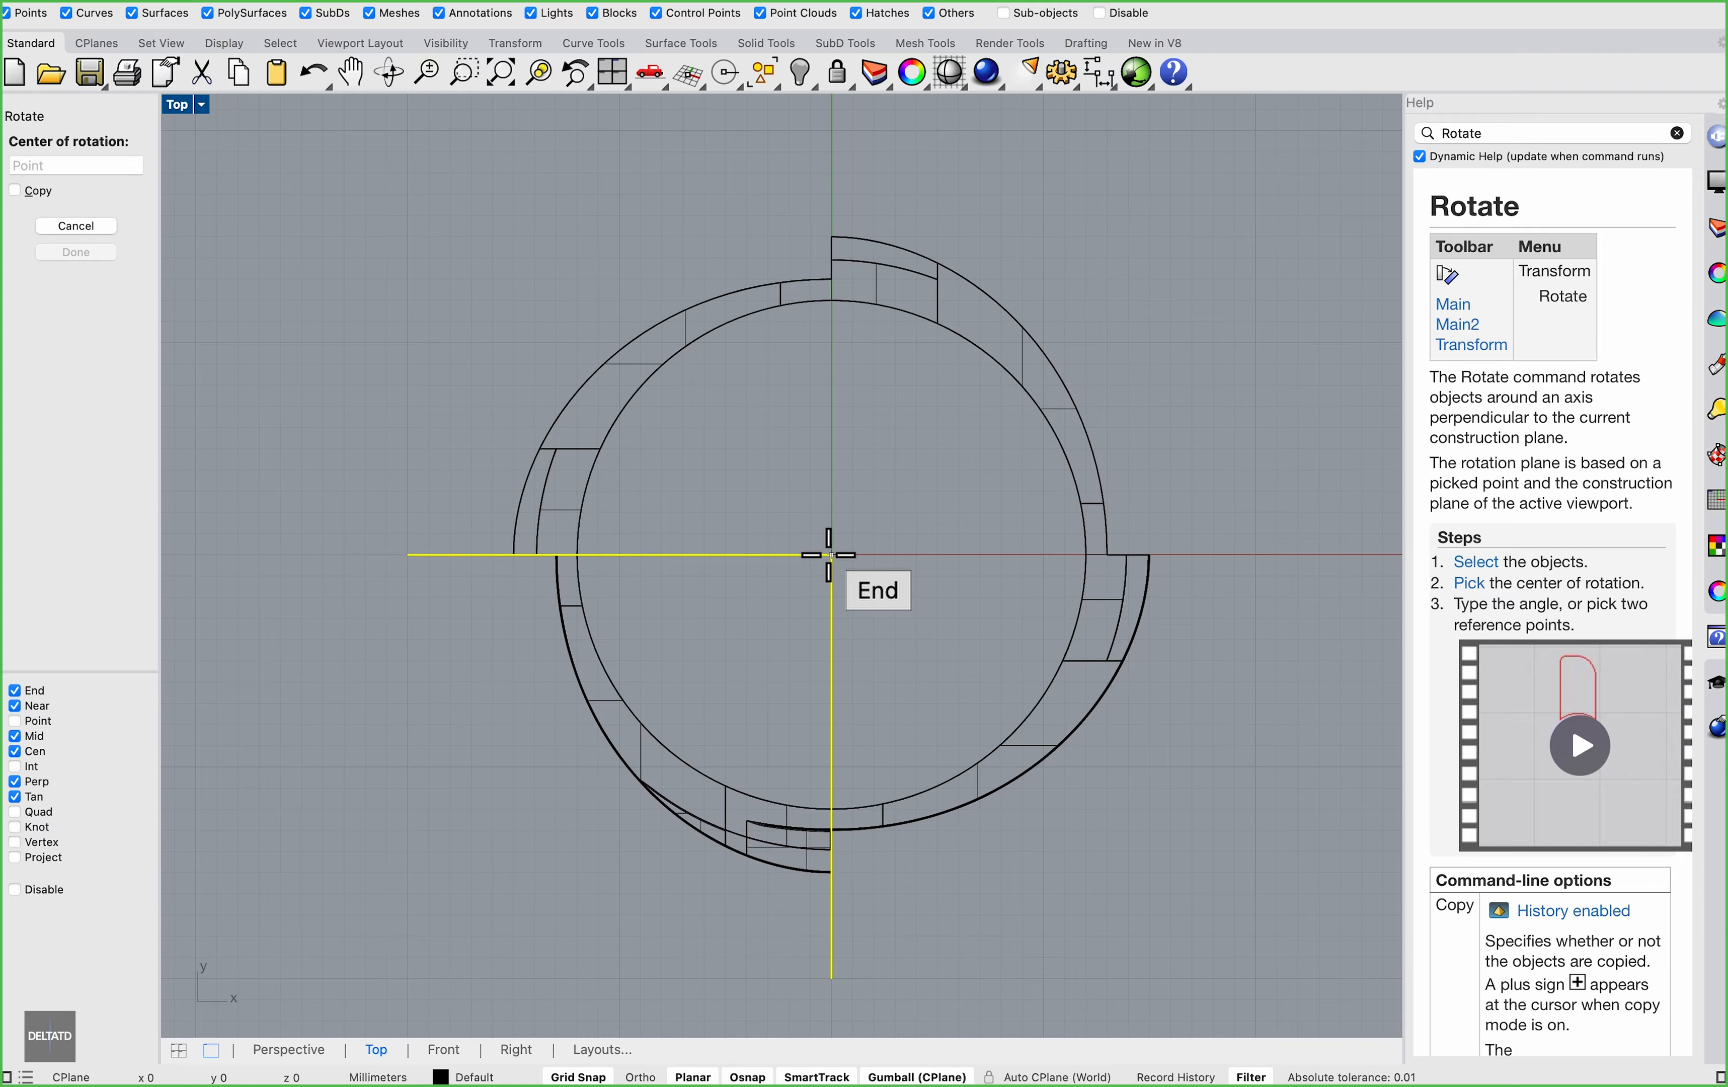
{"action": "left_click", "coordinate": [830, 554]}
{"action": "left_click", "coordinate": [408, 554]}
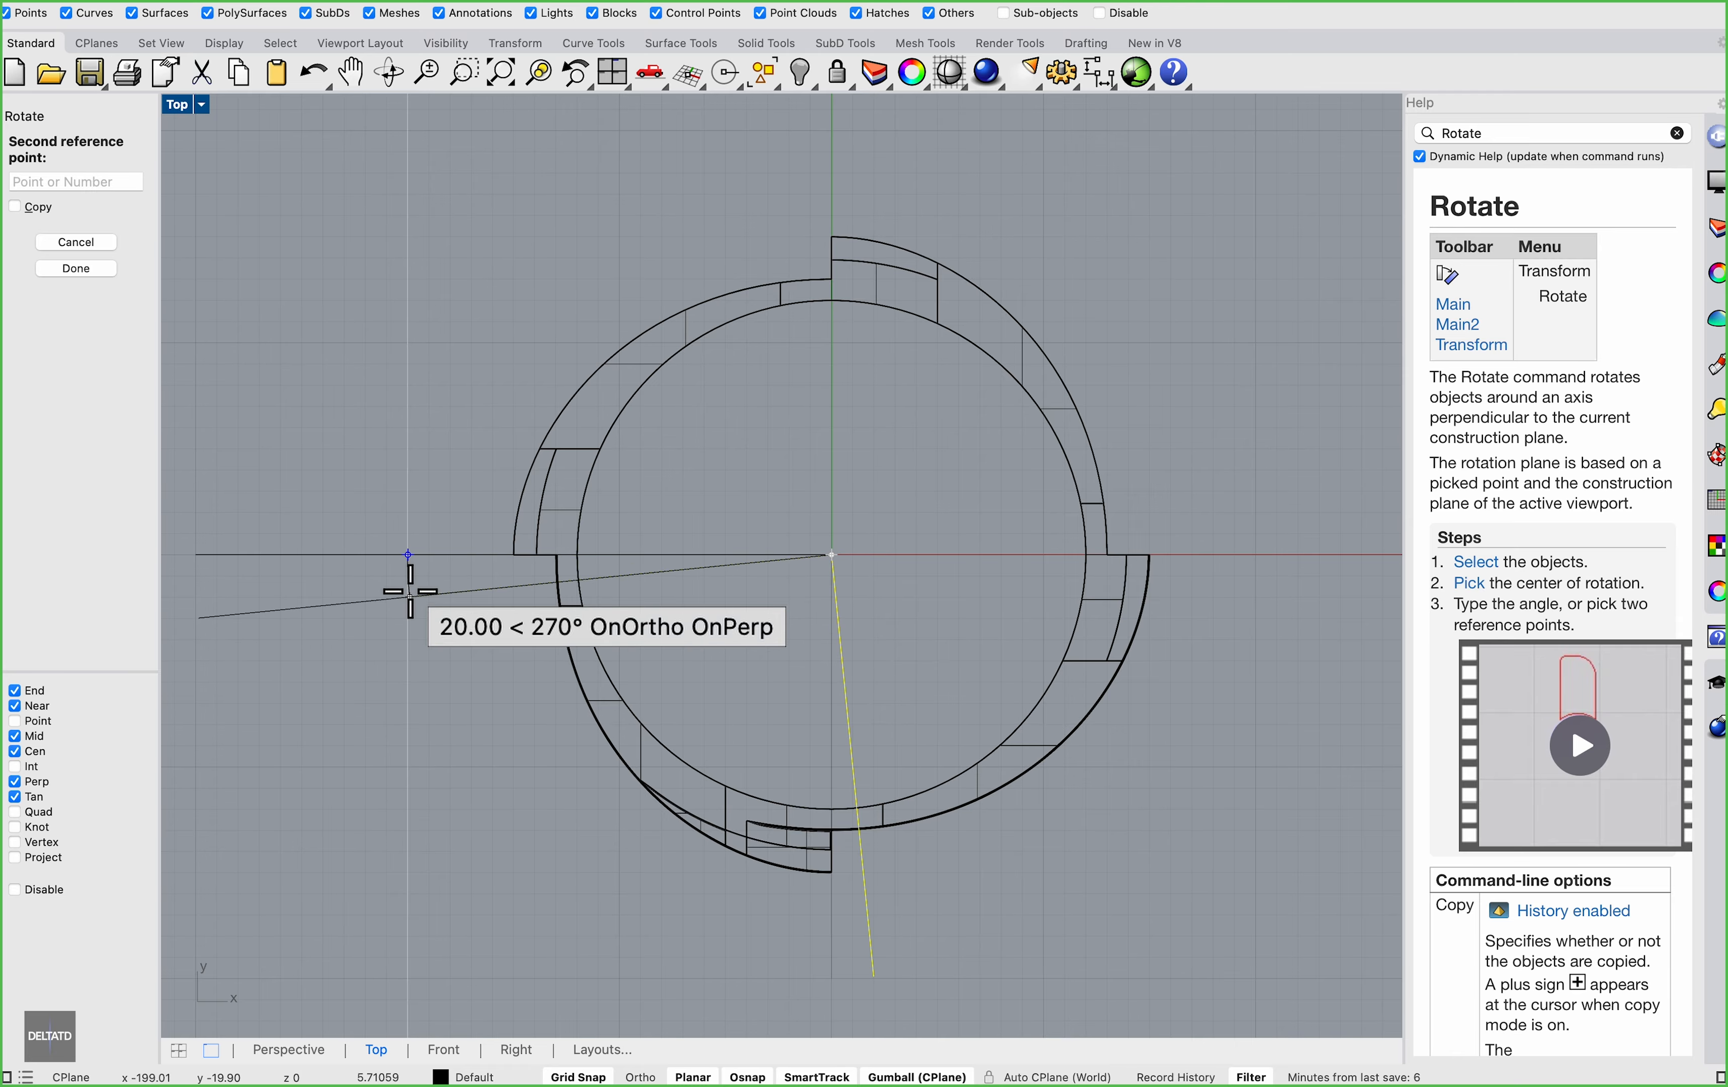
{"action": "left_click", "coordinate": [409, 591]}
Trim away all stool geometry outside the rotated polyline, keeping only the lower-left quarter with its leg
{"action": "type", "text": "tr"}
{"action": "key", "text": "Return"}
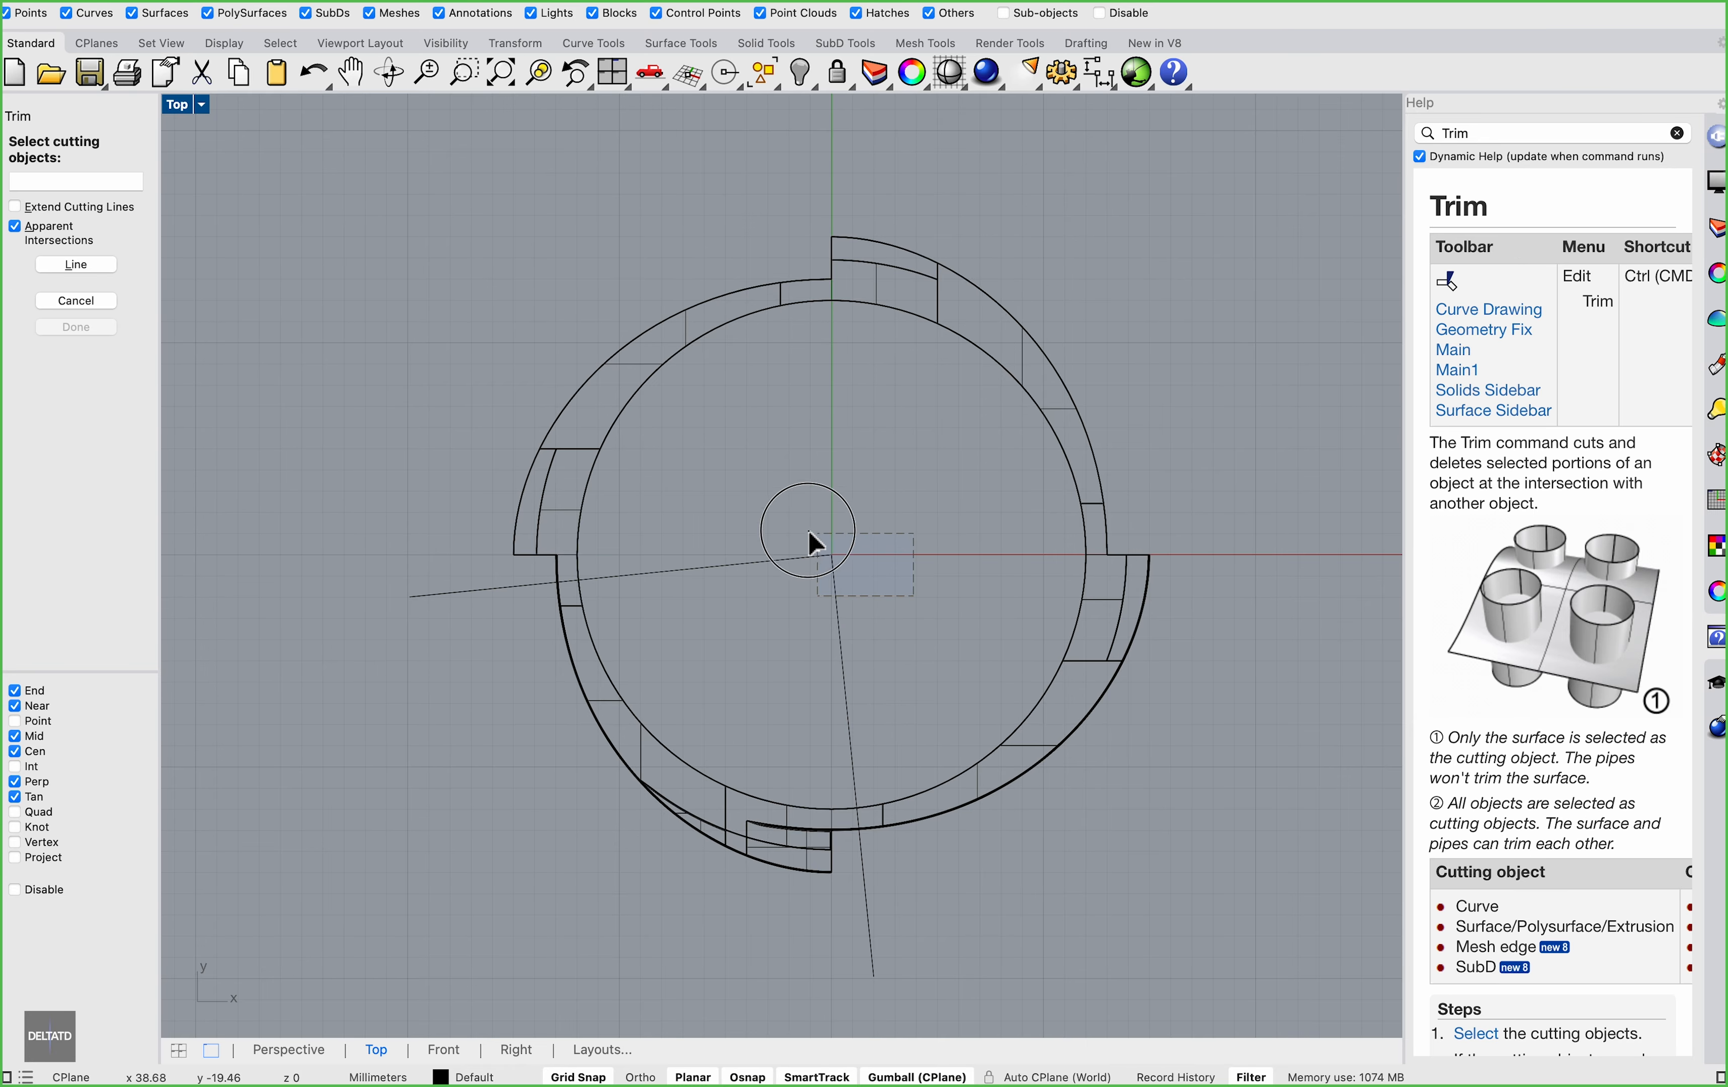
{"action": "left_click", "coordinate": [810, 554]}
{"action": "key", "text": "Return"}
{"action": "left_click", "coordinate": [589, 371]}
{"action": "key", "text": "Return"}
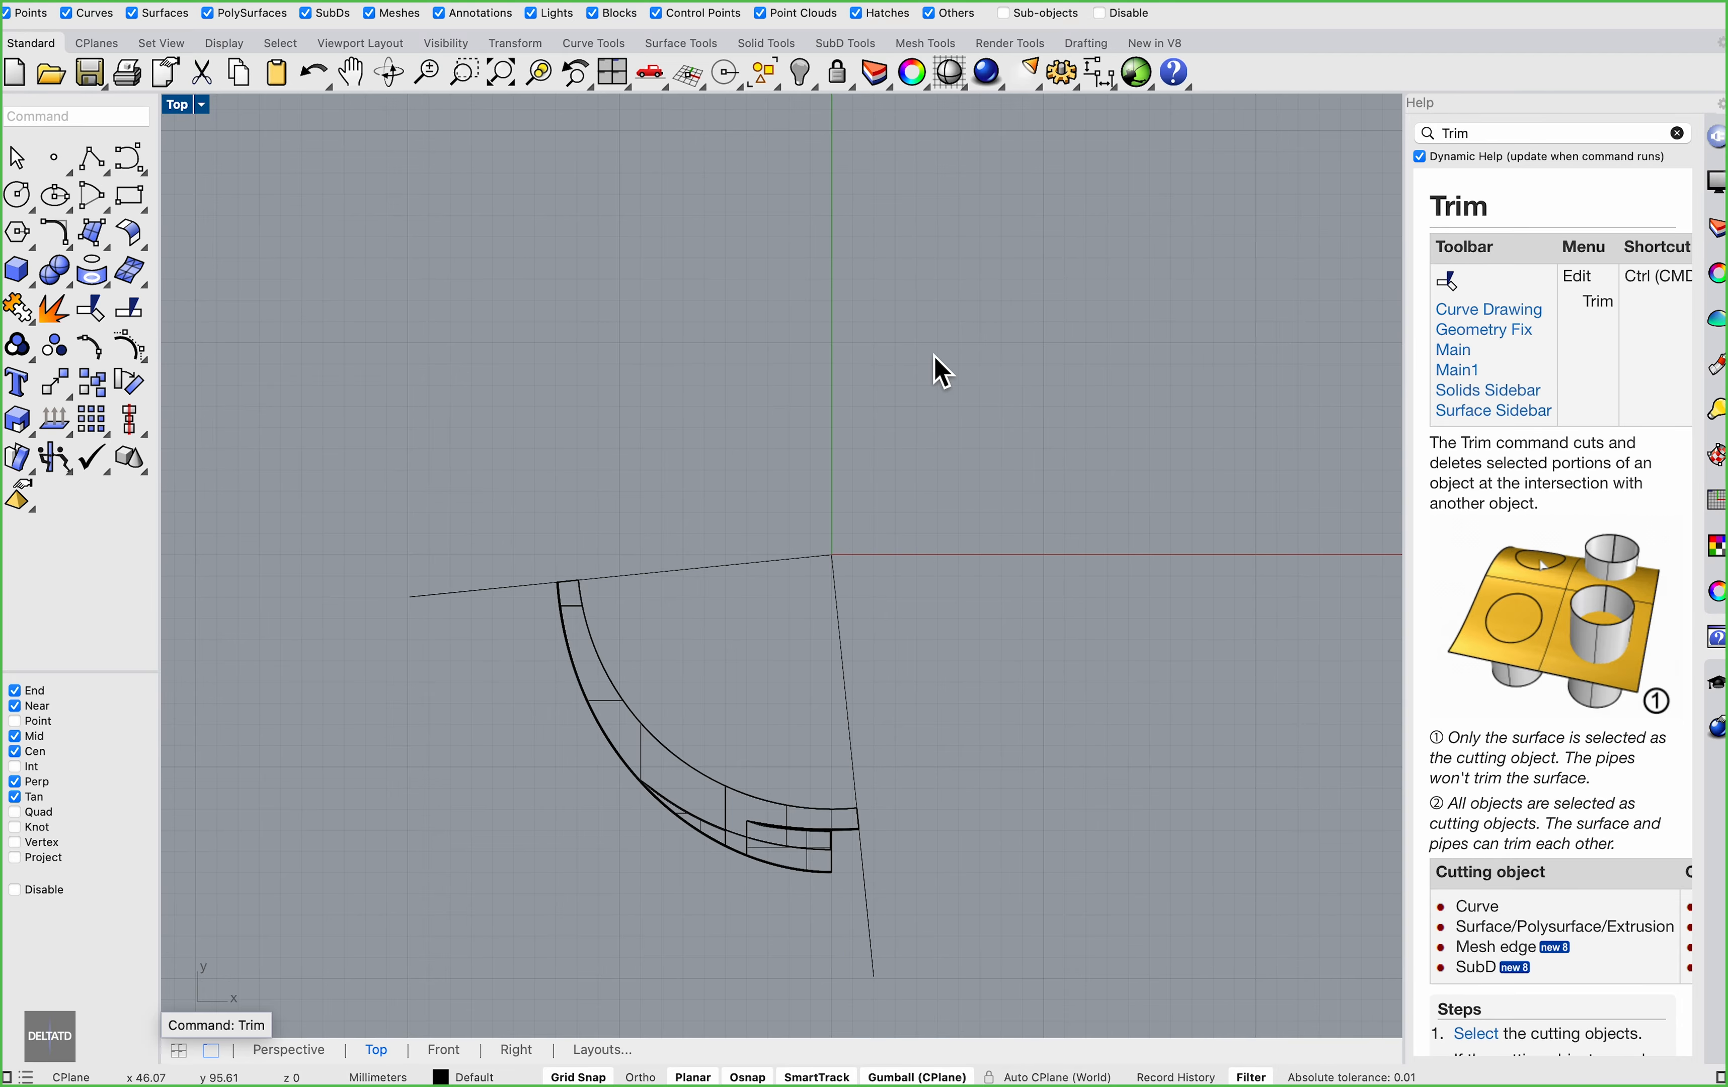
Polar array the remaining quarter section around the origin as four items over a full circle
{"action": "type", "text": "ayPolar"}
{"action": "key", "text": "Return"}
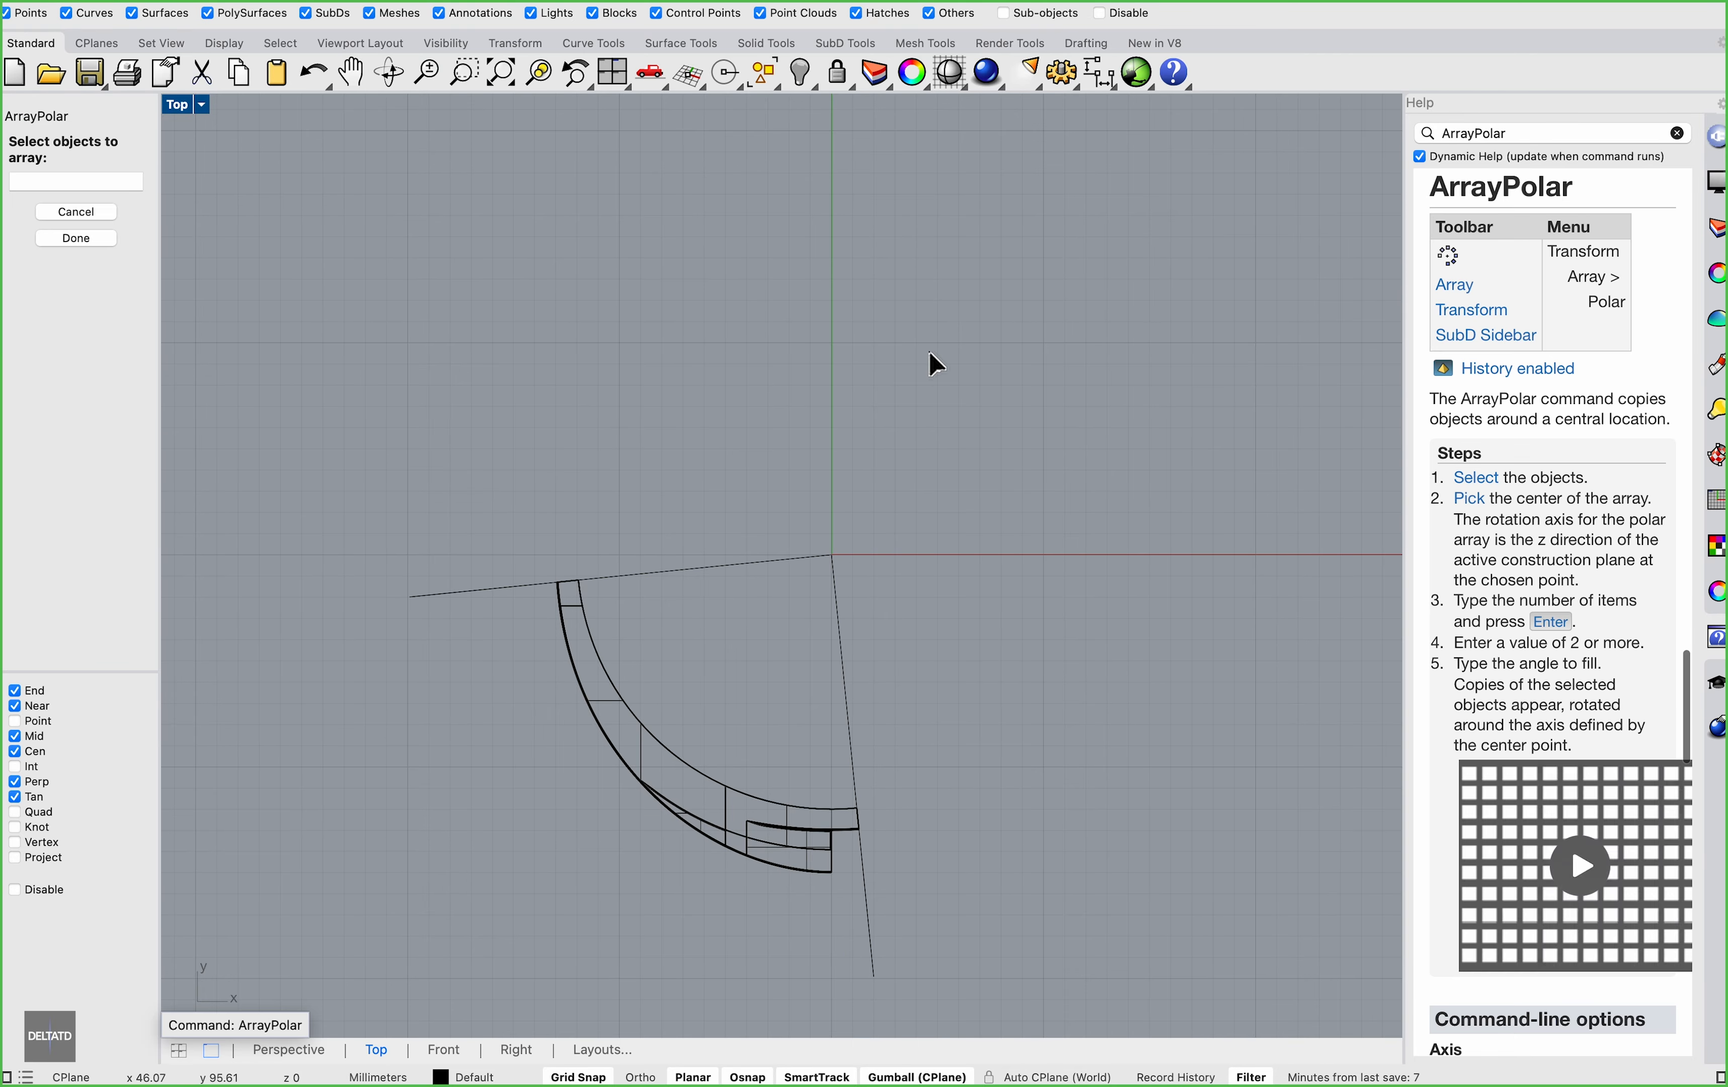
{"action": "left_click", "coordinate": [725, 829]}
{"action": "key", "text": "Return"}
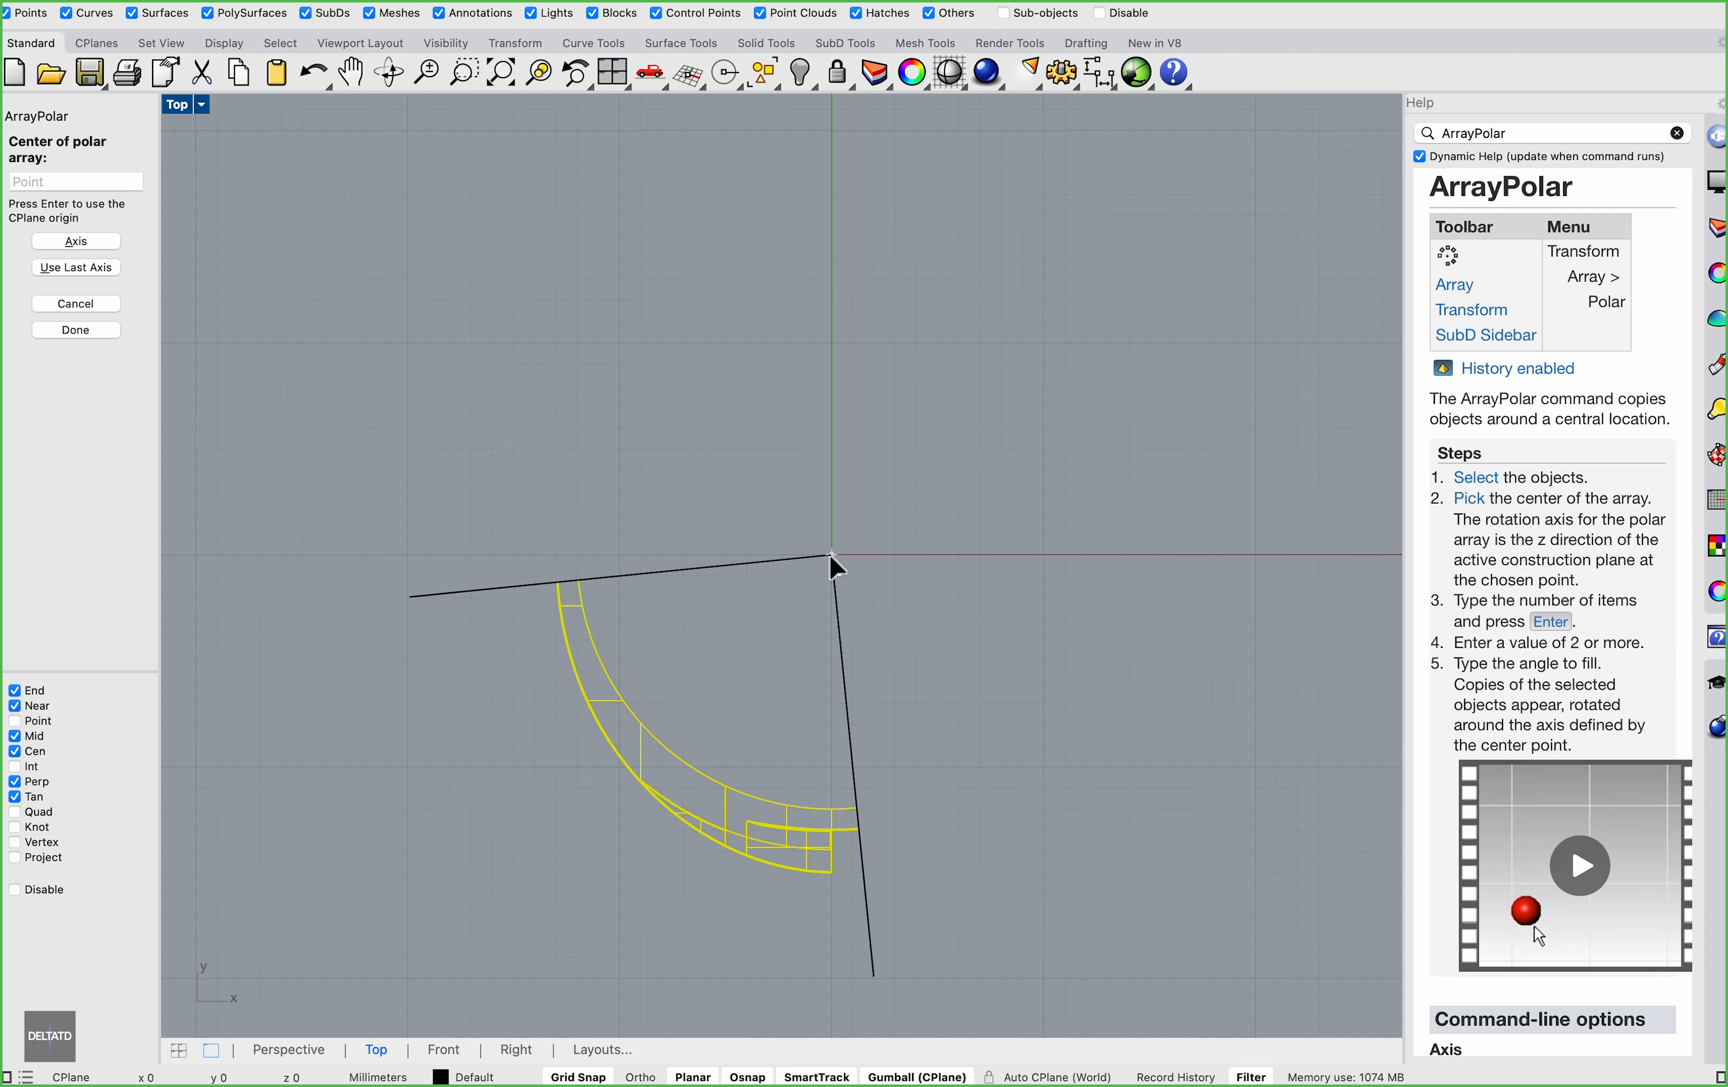
{"action": "left_click", "coordinate": [832, 556]}
{"action": "key", "text": "Return"}
{"action": "key", "text": "Return"}
{"action": "key", "text": "Return"}
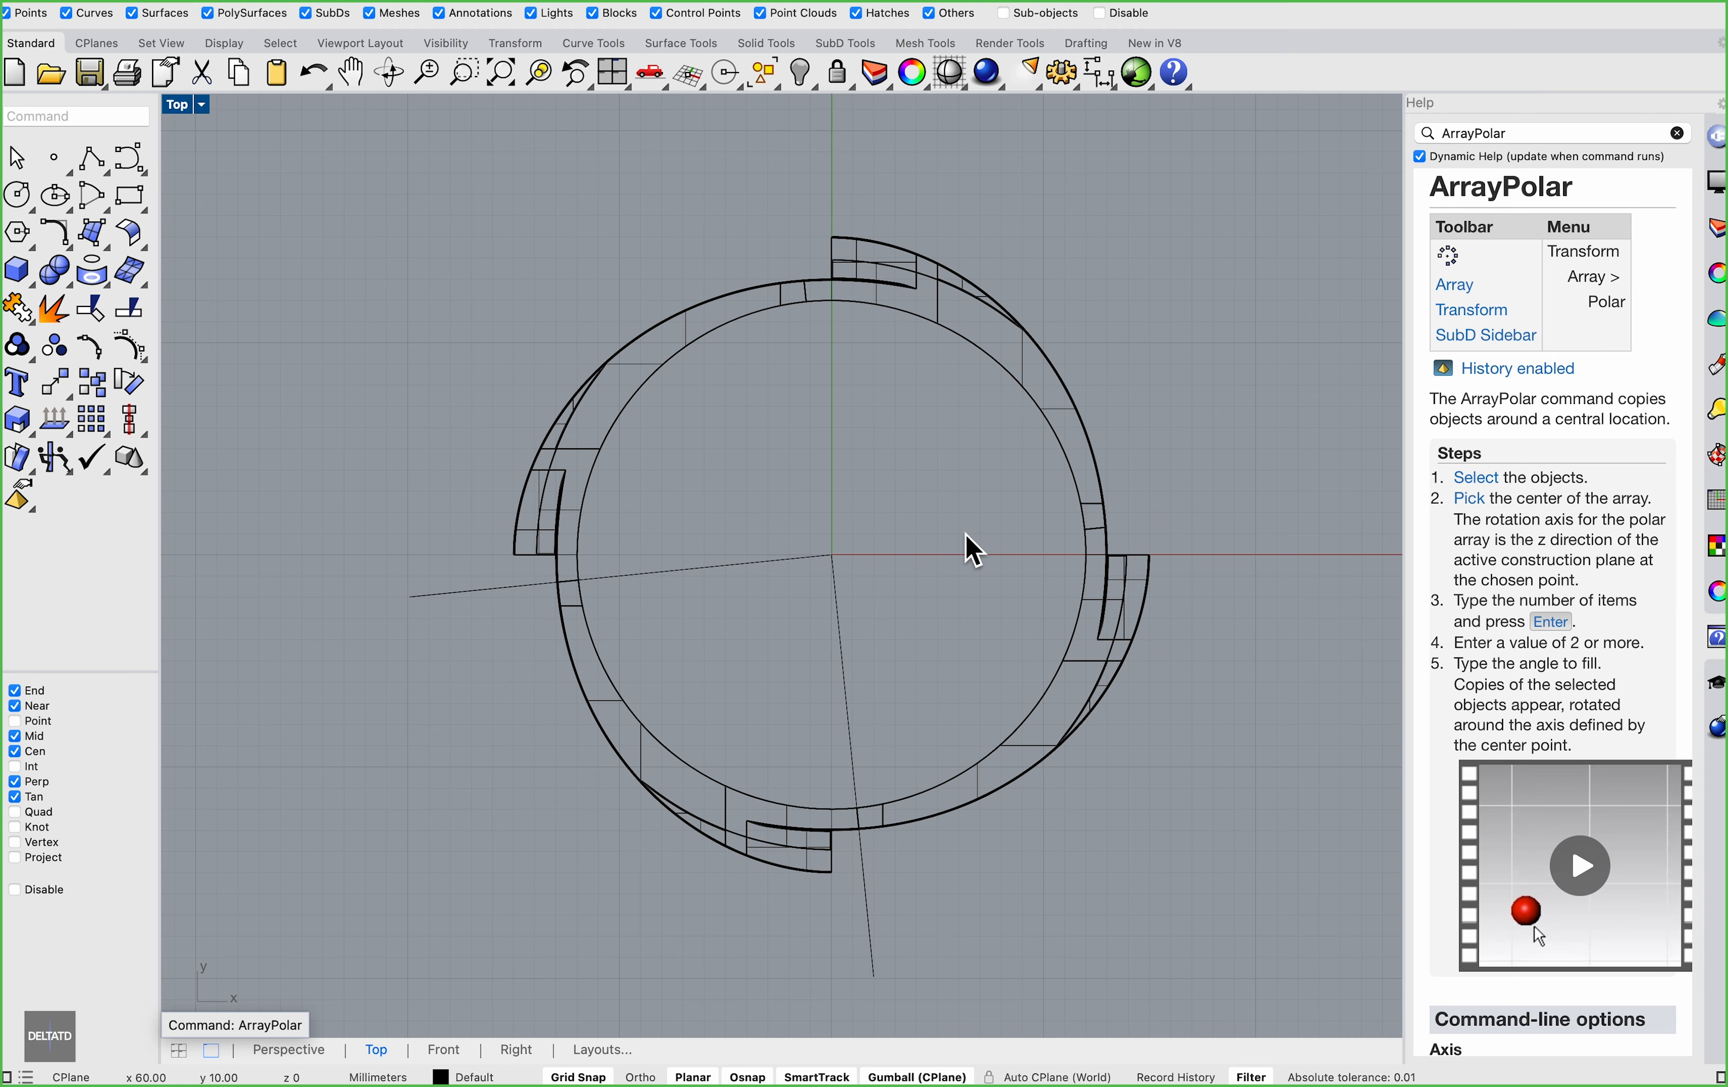
Select all curves in the model and delete the leftover cutting polyline
{"action": "left_click", "coordinate": [323, 1050]}
{"action": "right_click_drag", "start_coordinate": [694, 810], "coordinate": [764, 740]}
{"action": "type", "text": "SelCrv"}
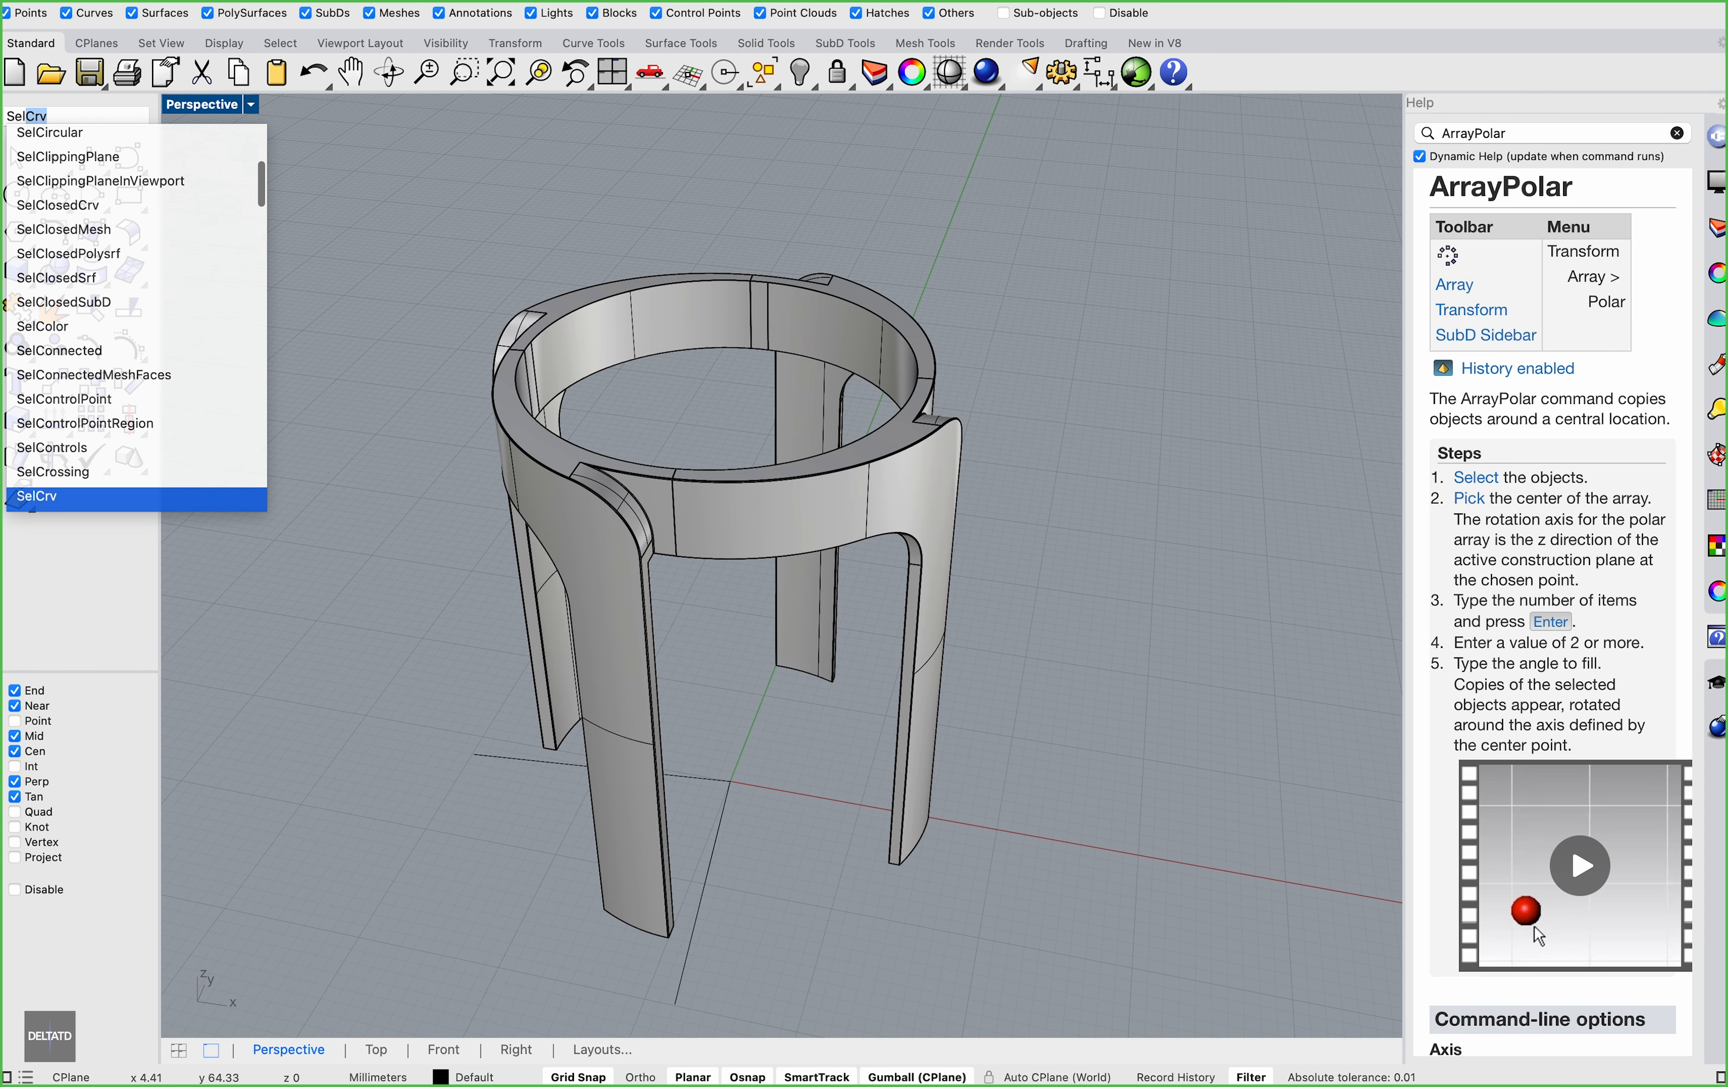
{"action": "key", "text": "Return"}
{"action": "key", "text": "BackSpace"}
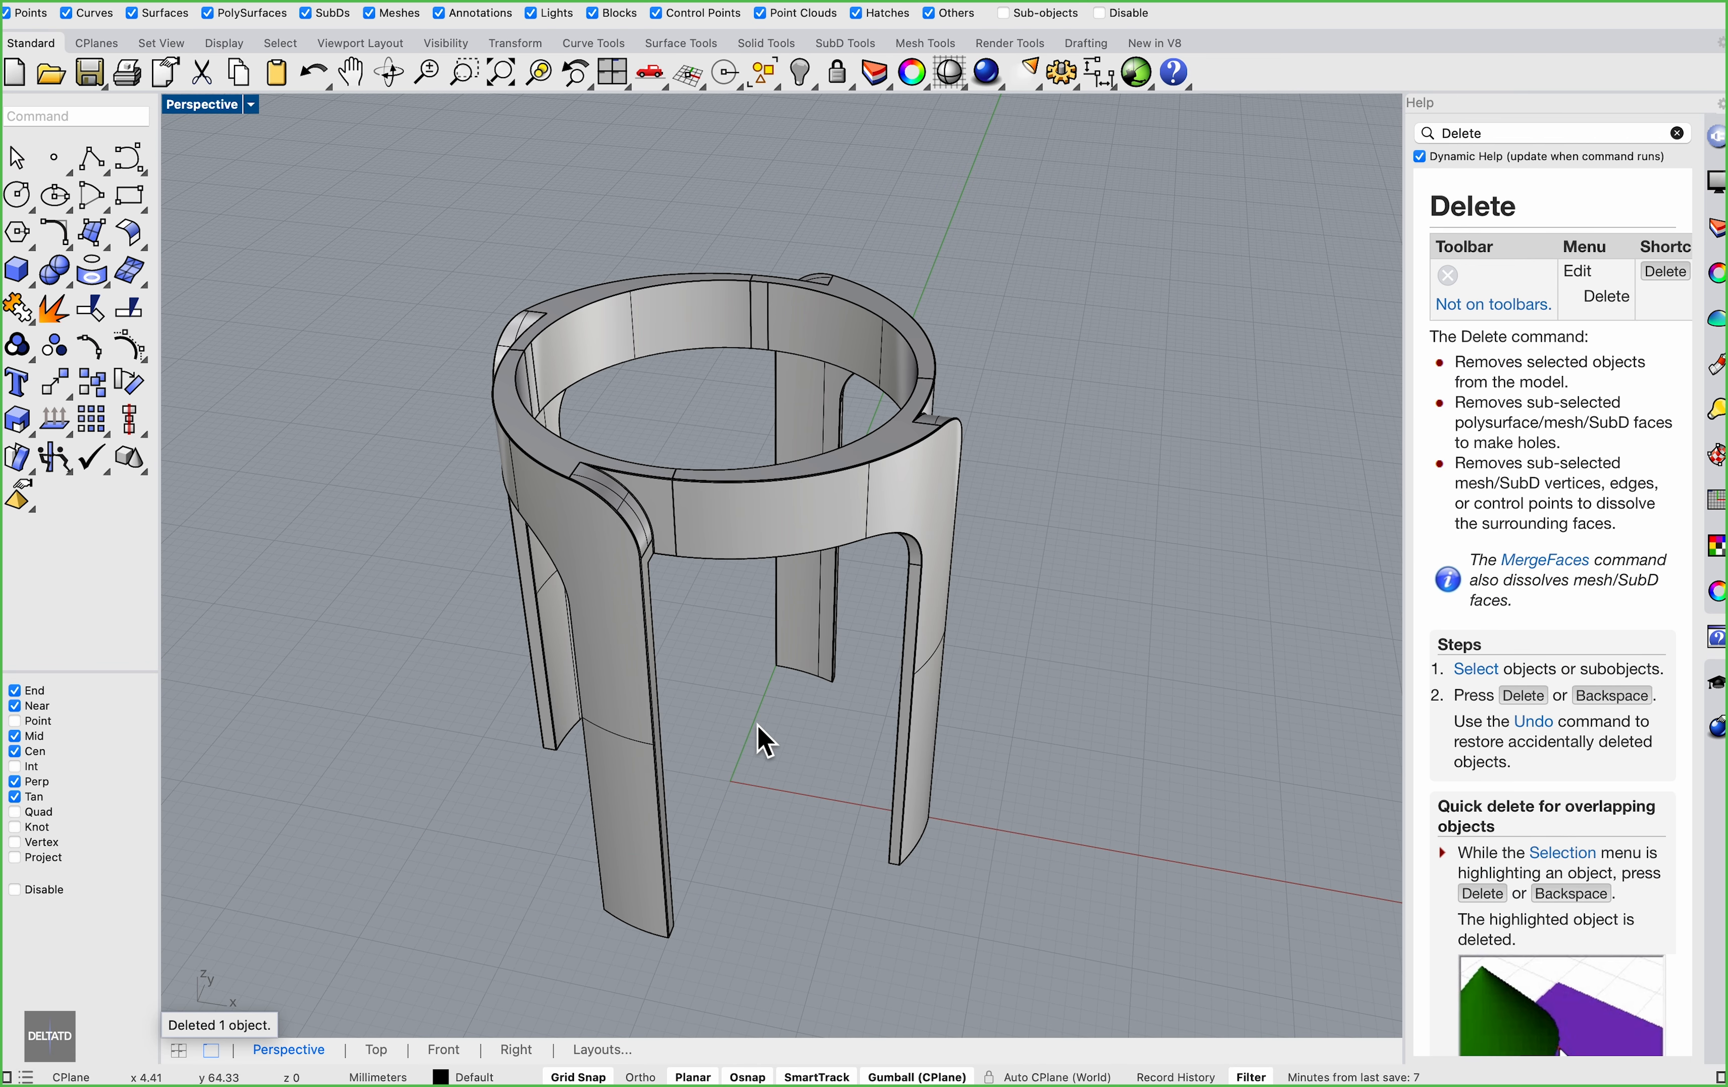
Boolean union the four leg and ring sections into a single solid
{"action": "left_click", "coordinate": [54, 269]}
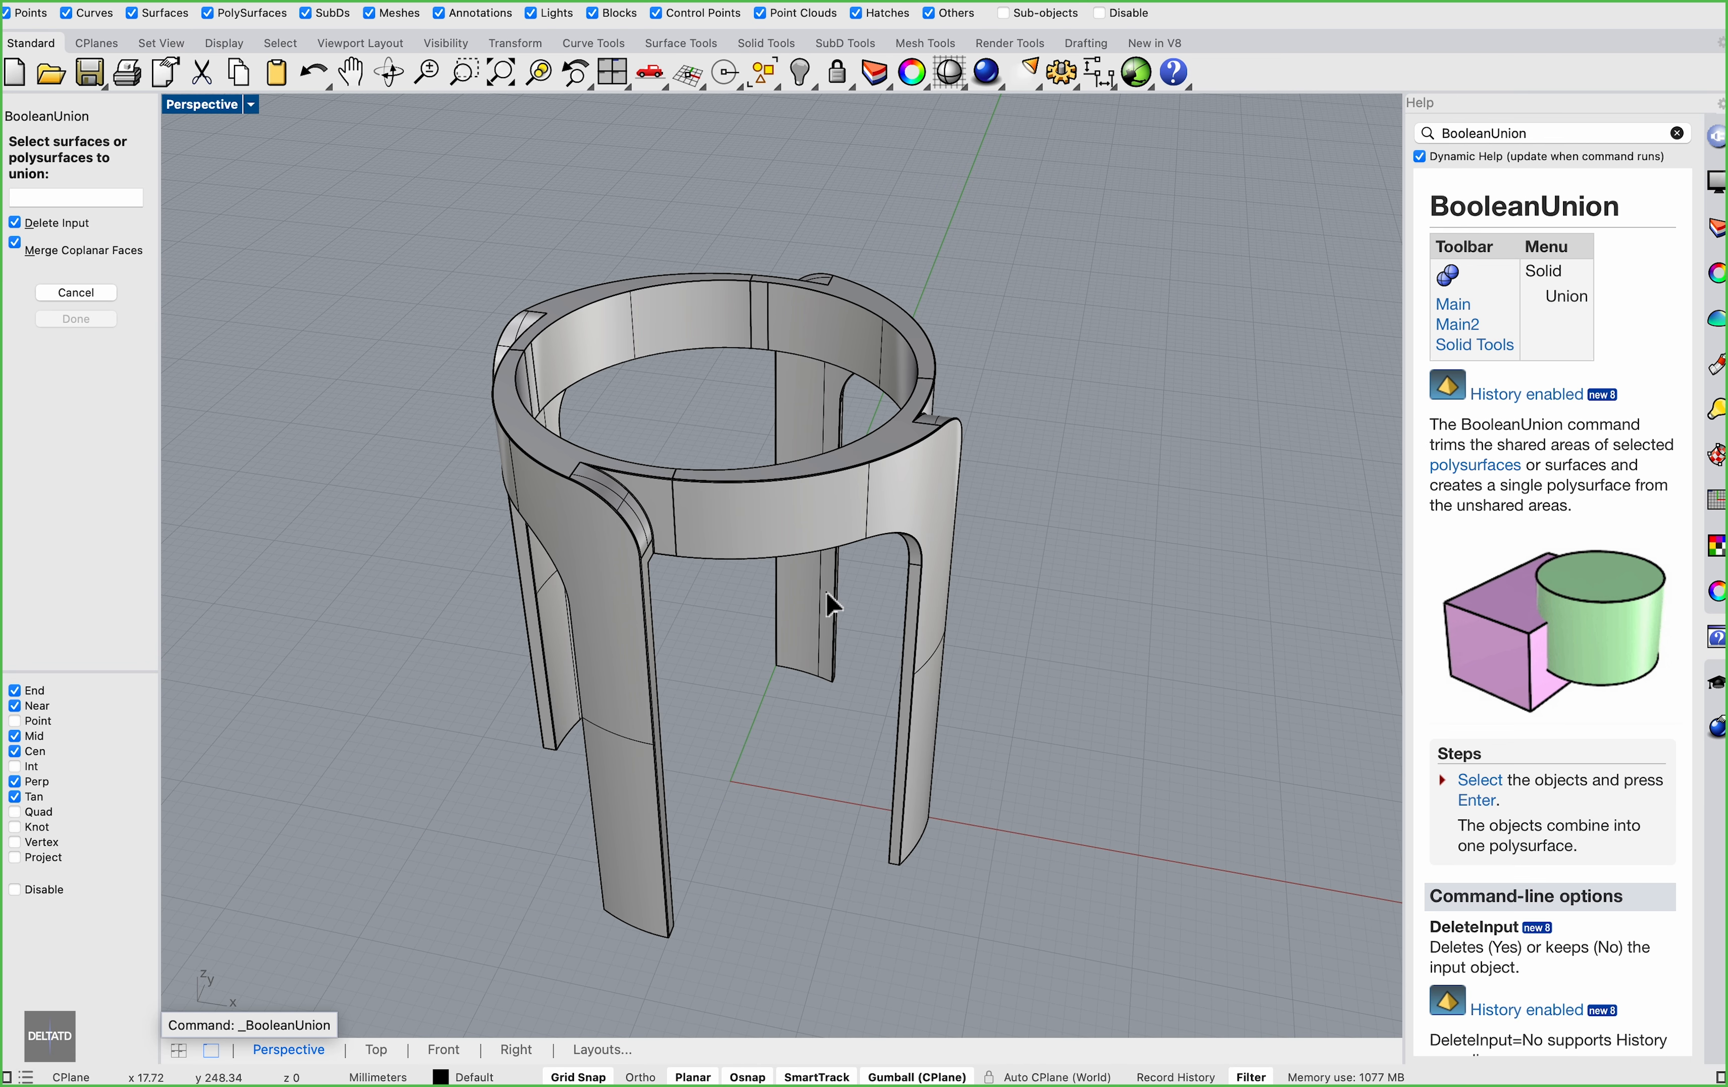
{"action": "left_click", "coordinate": [622, 669]}
{"action": "left_click", "coordinate": [797, 506]}
{"action": "left_click", "coordinate": [855, 342]}
{"action": "left_click", "coordinate": [772, 338]}
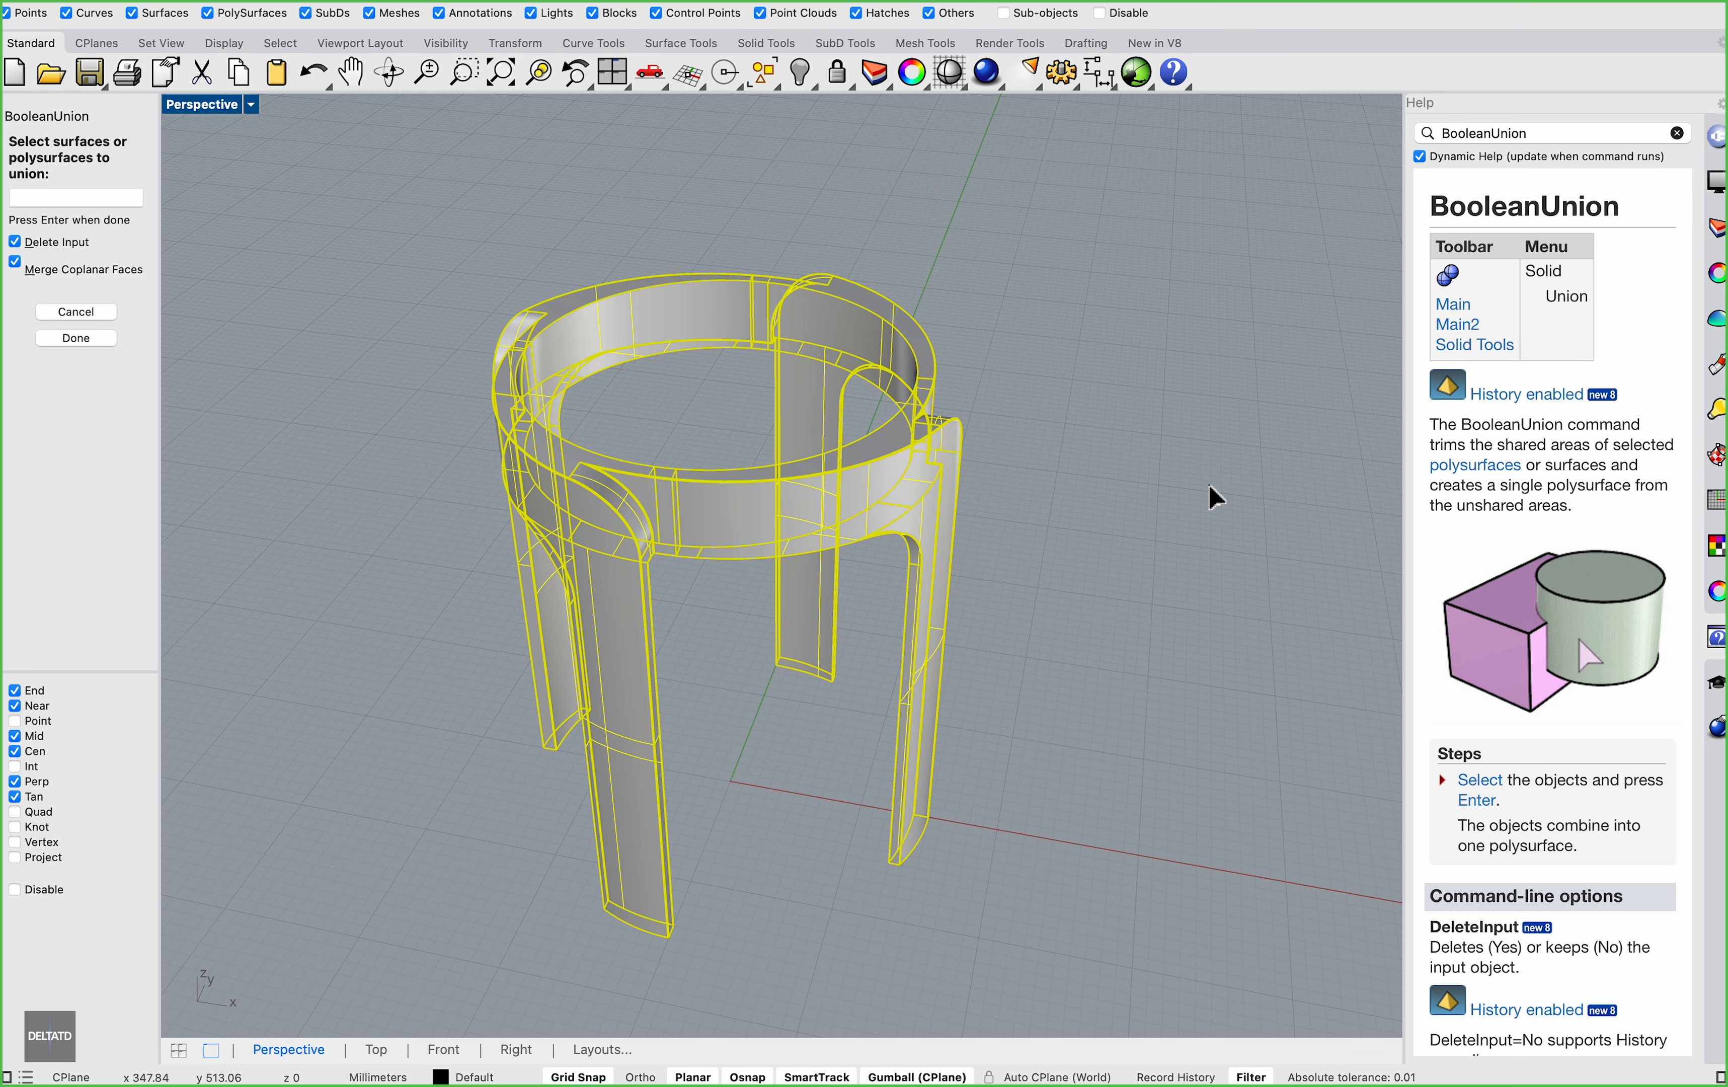
{"action": "key", "text": "Return"}
{"action": "left_click", "coordinate": [1215, 498]}
{"action": "left_click", "coordinate": [937, 520]}
{"action": "left_click", "coordinate": [1141, 559]}
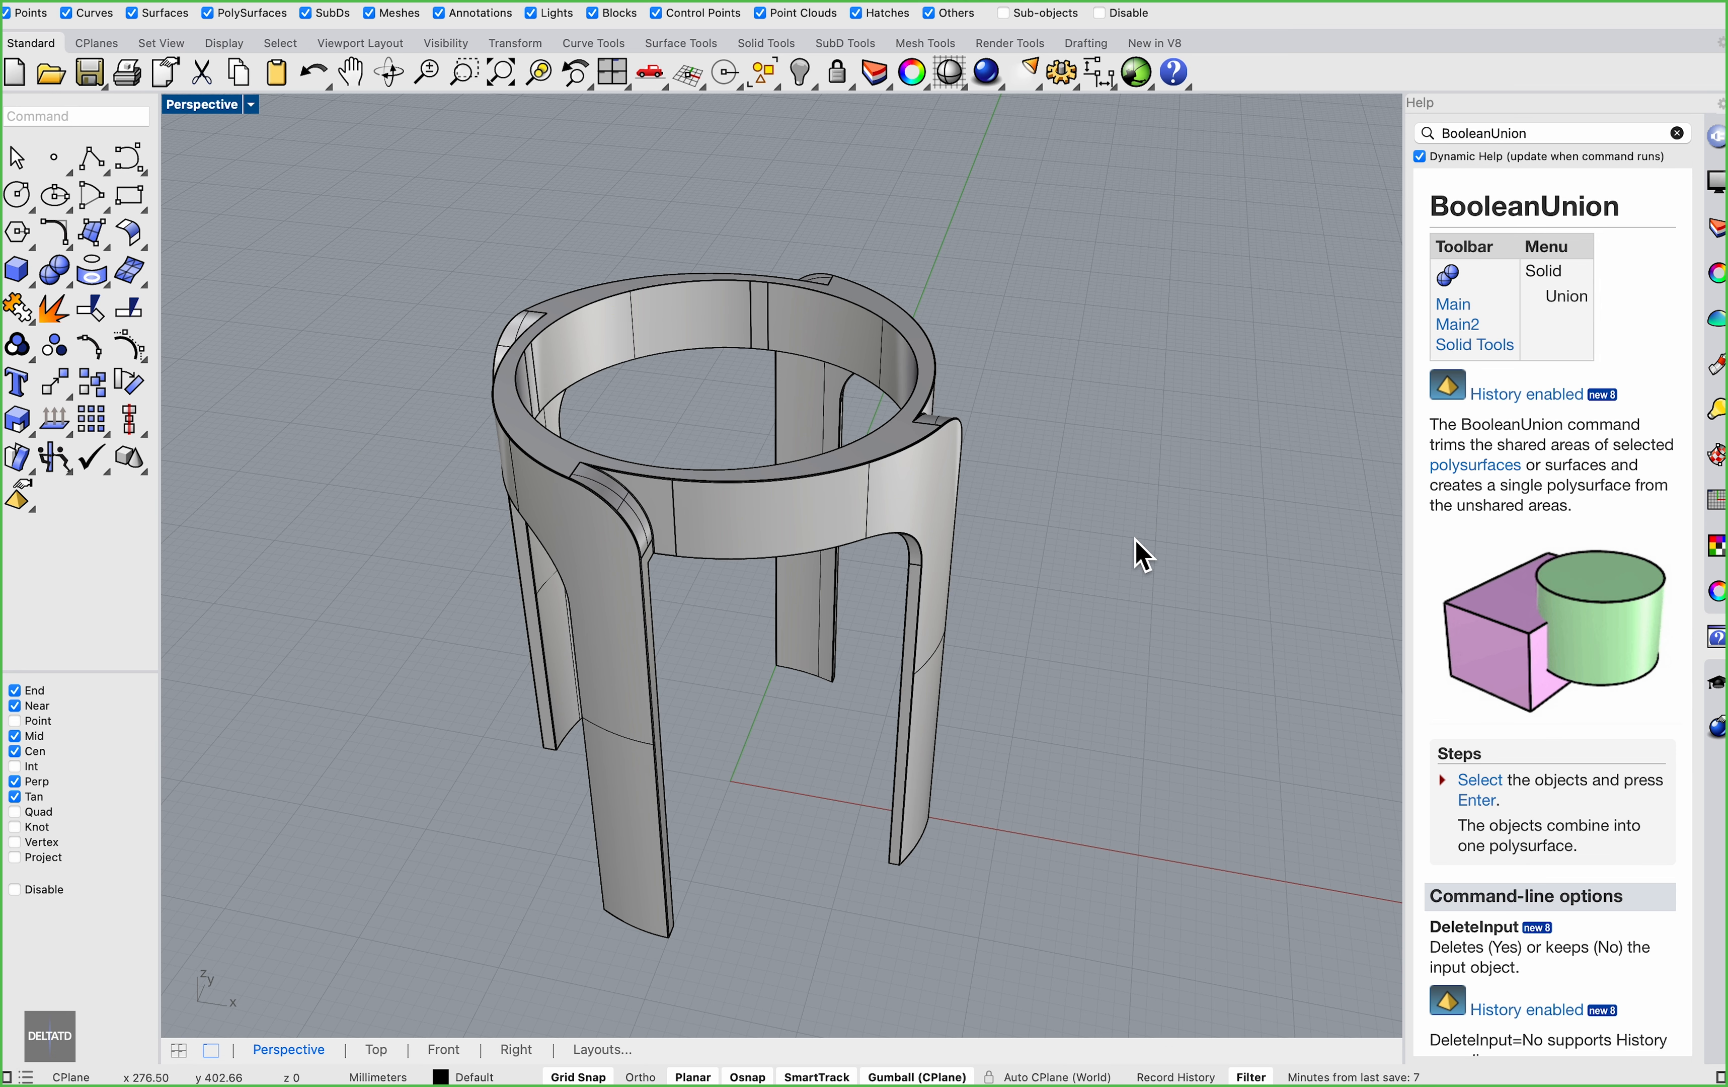
Draw a circle of 120 mm radius centred on the origin in the Top view, matching the ring's inner edge
{"action": "left_click", "coordinate": [372, 1050]}
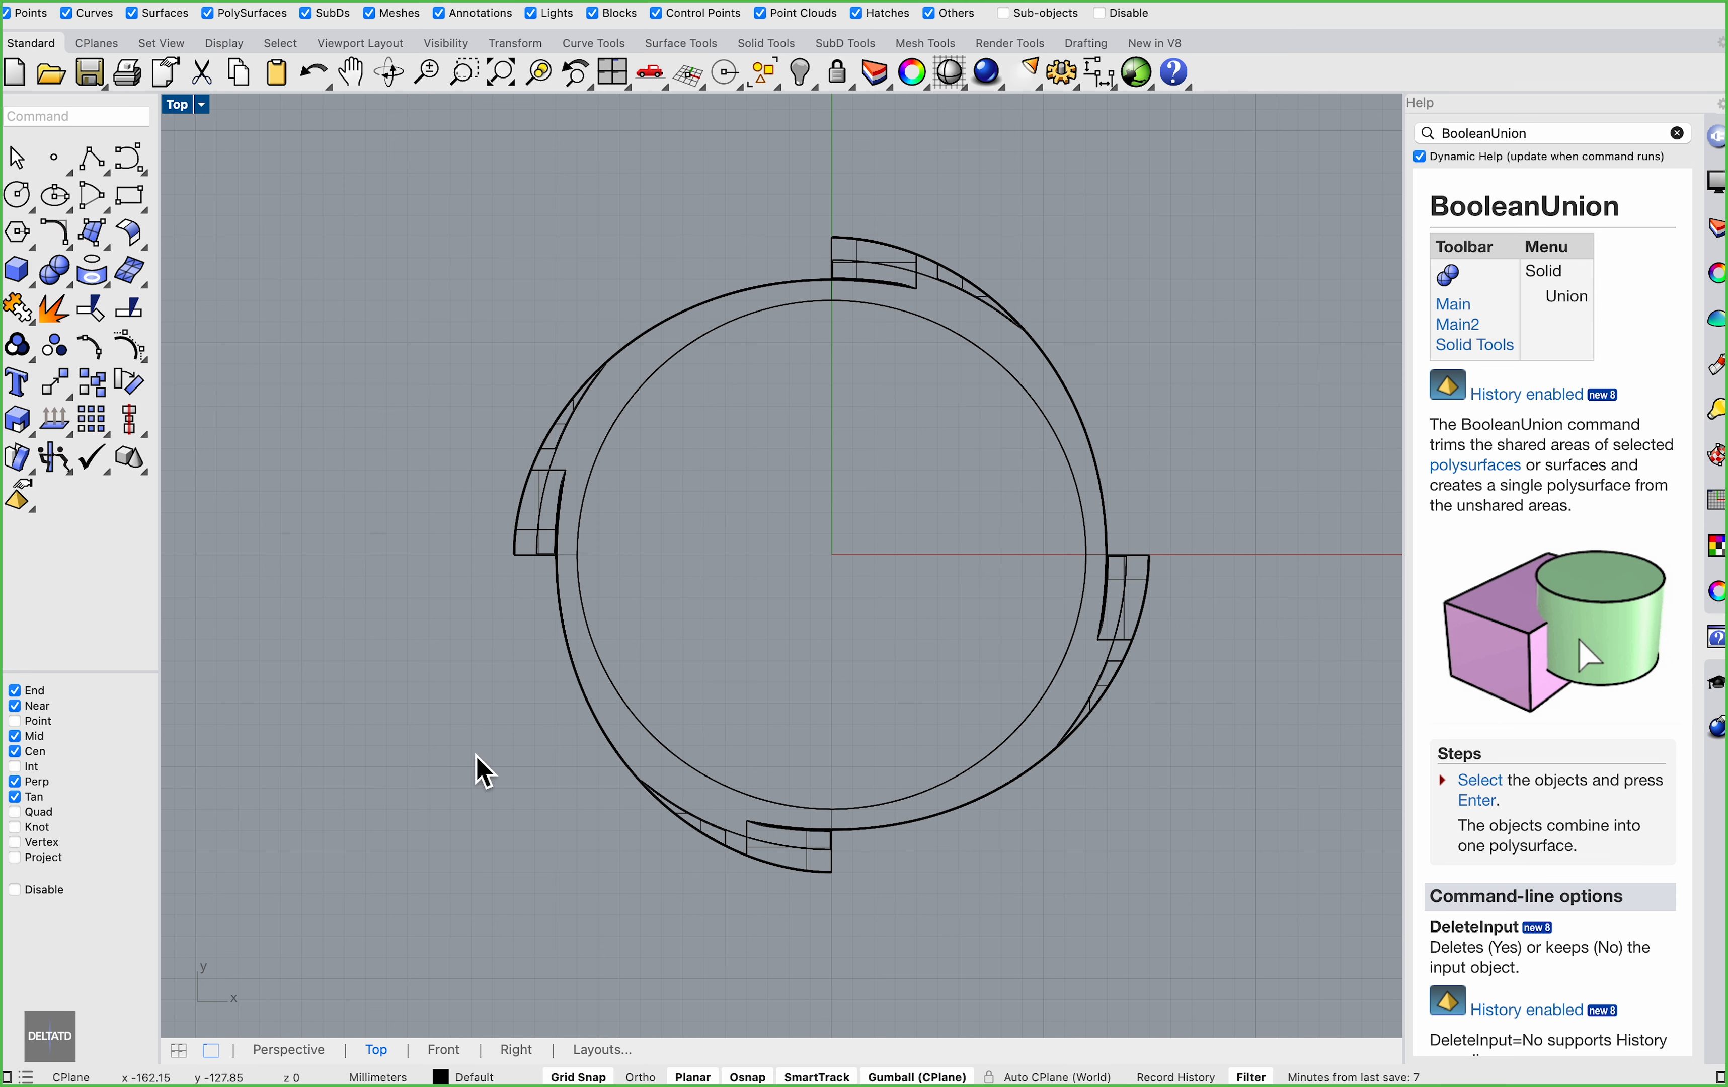
{"action": "left_click", "coordinate": [16, 194]}
{"action": "left_click", "coordinate": [834, 557]}
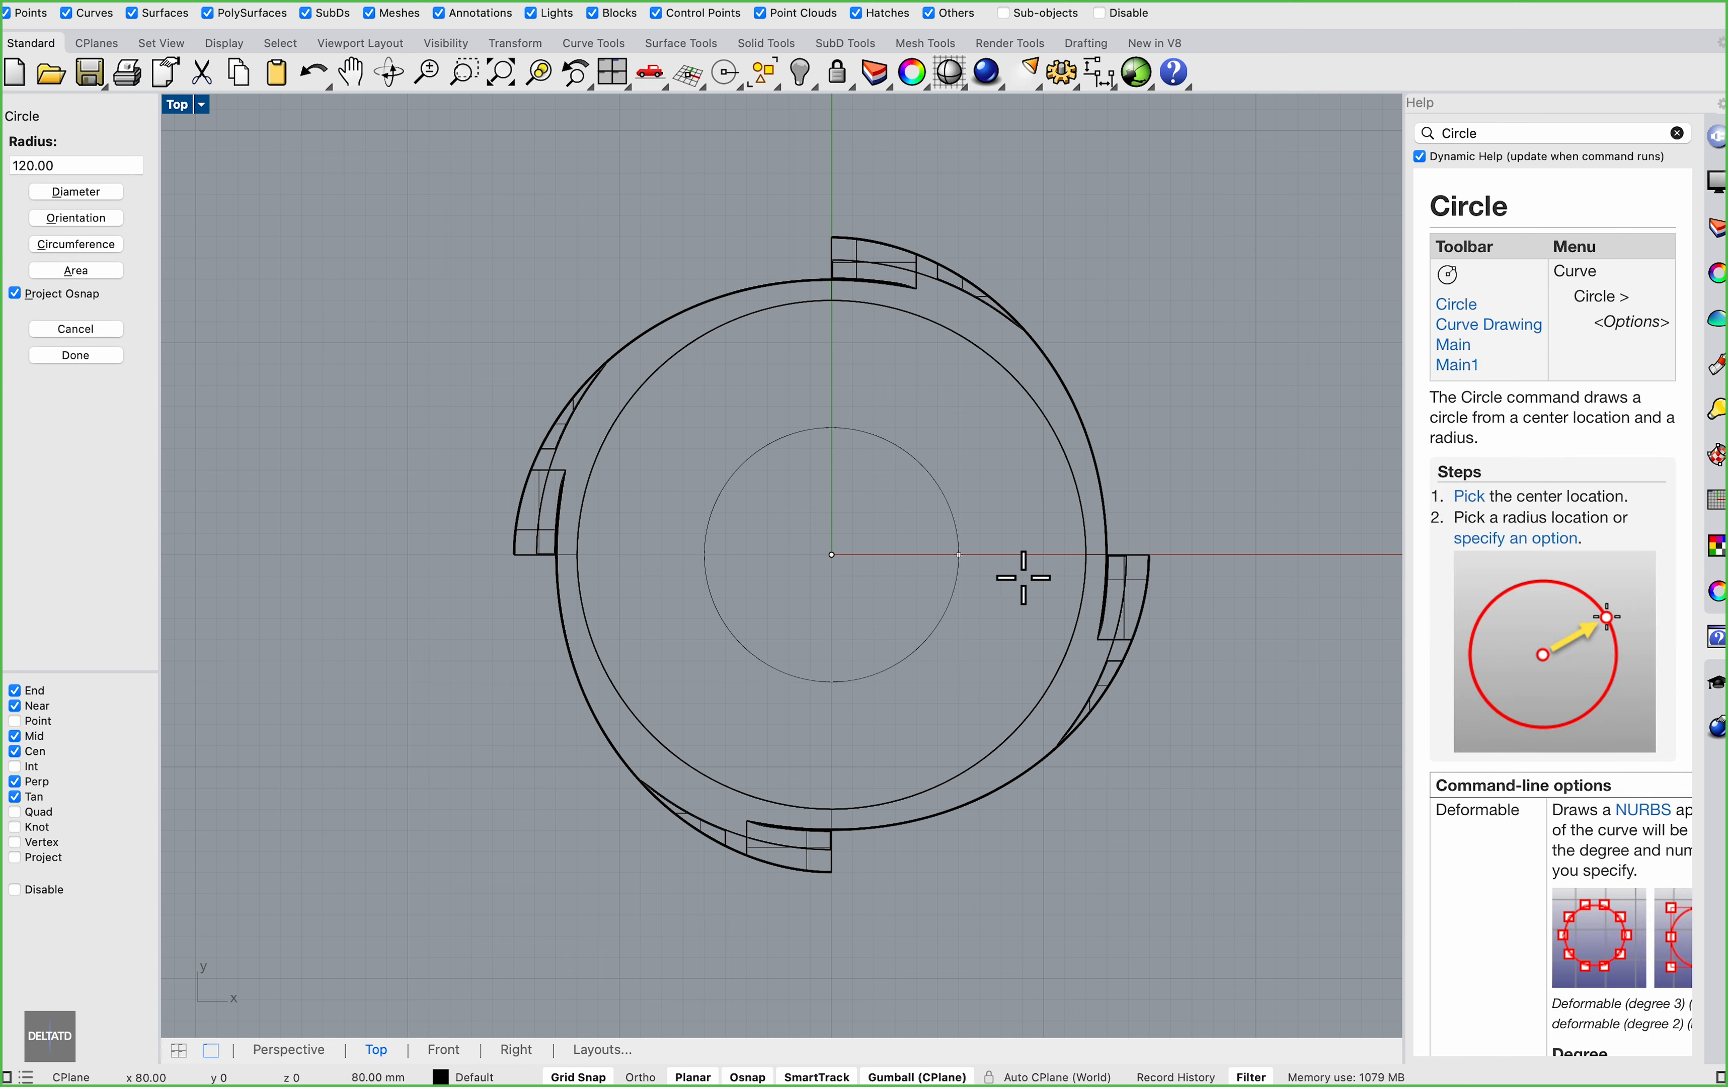
{"action": "left_click", "coordinate": [1082, 549]}
Select the circle and move it straight up in the Front view to just above the ring's lower edge
{"action": "left_click", "coordinate": [1076, 664]}
{"action": "left_click", "coordinate": [1146, 713]}
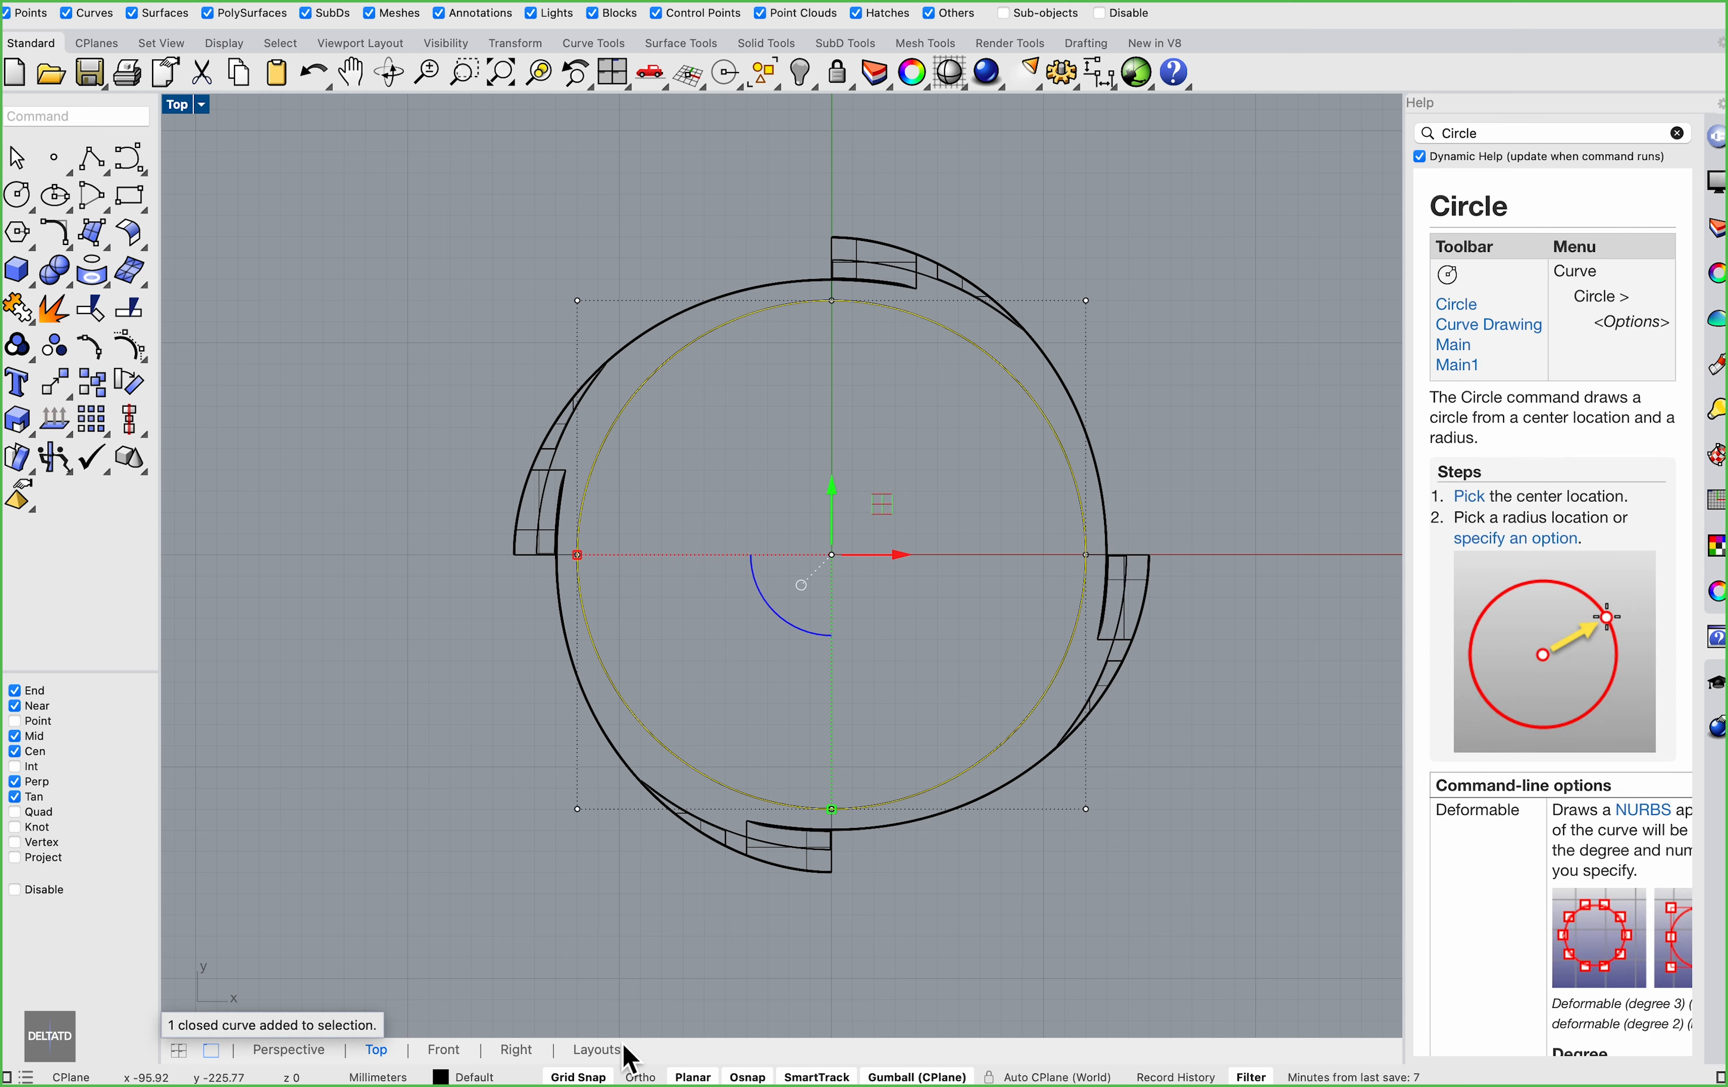
{"action": "left_click", "coordinate": [450, 1051]}
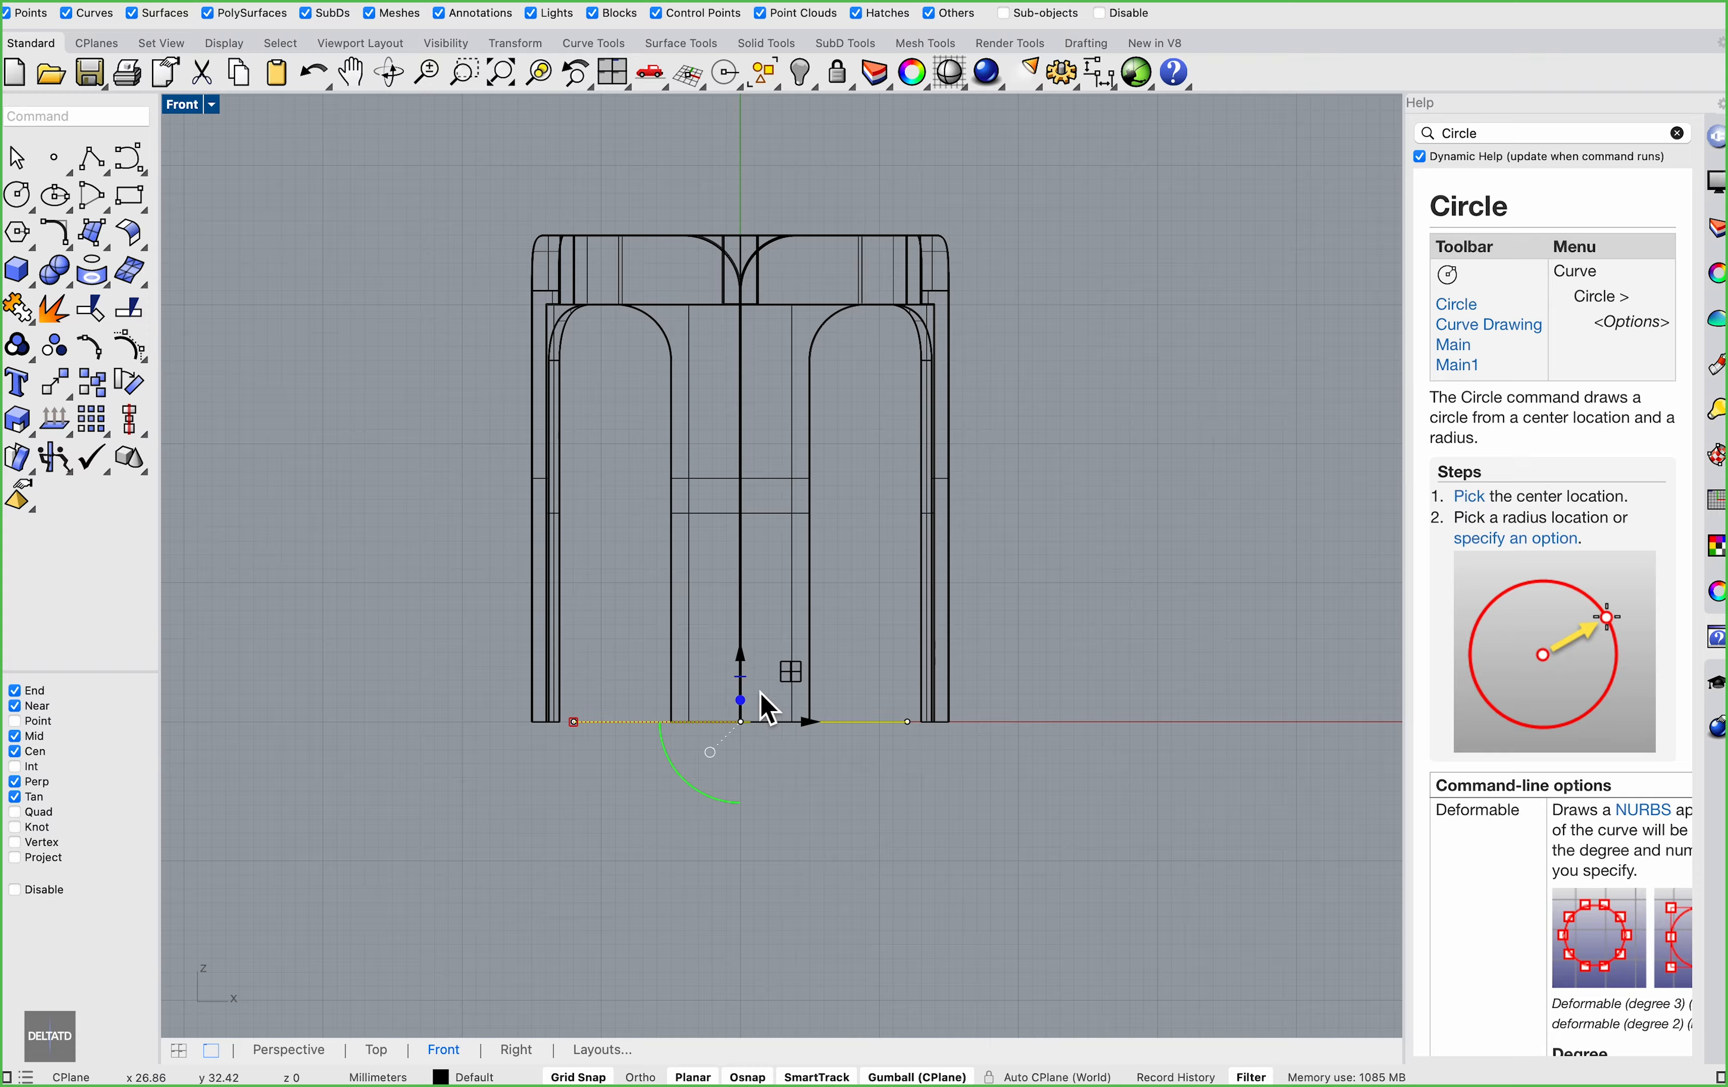
{"action": "left_click_drag", "start_coordinate": [747, 679], "coordinate": [1027, 309]}
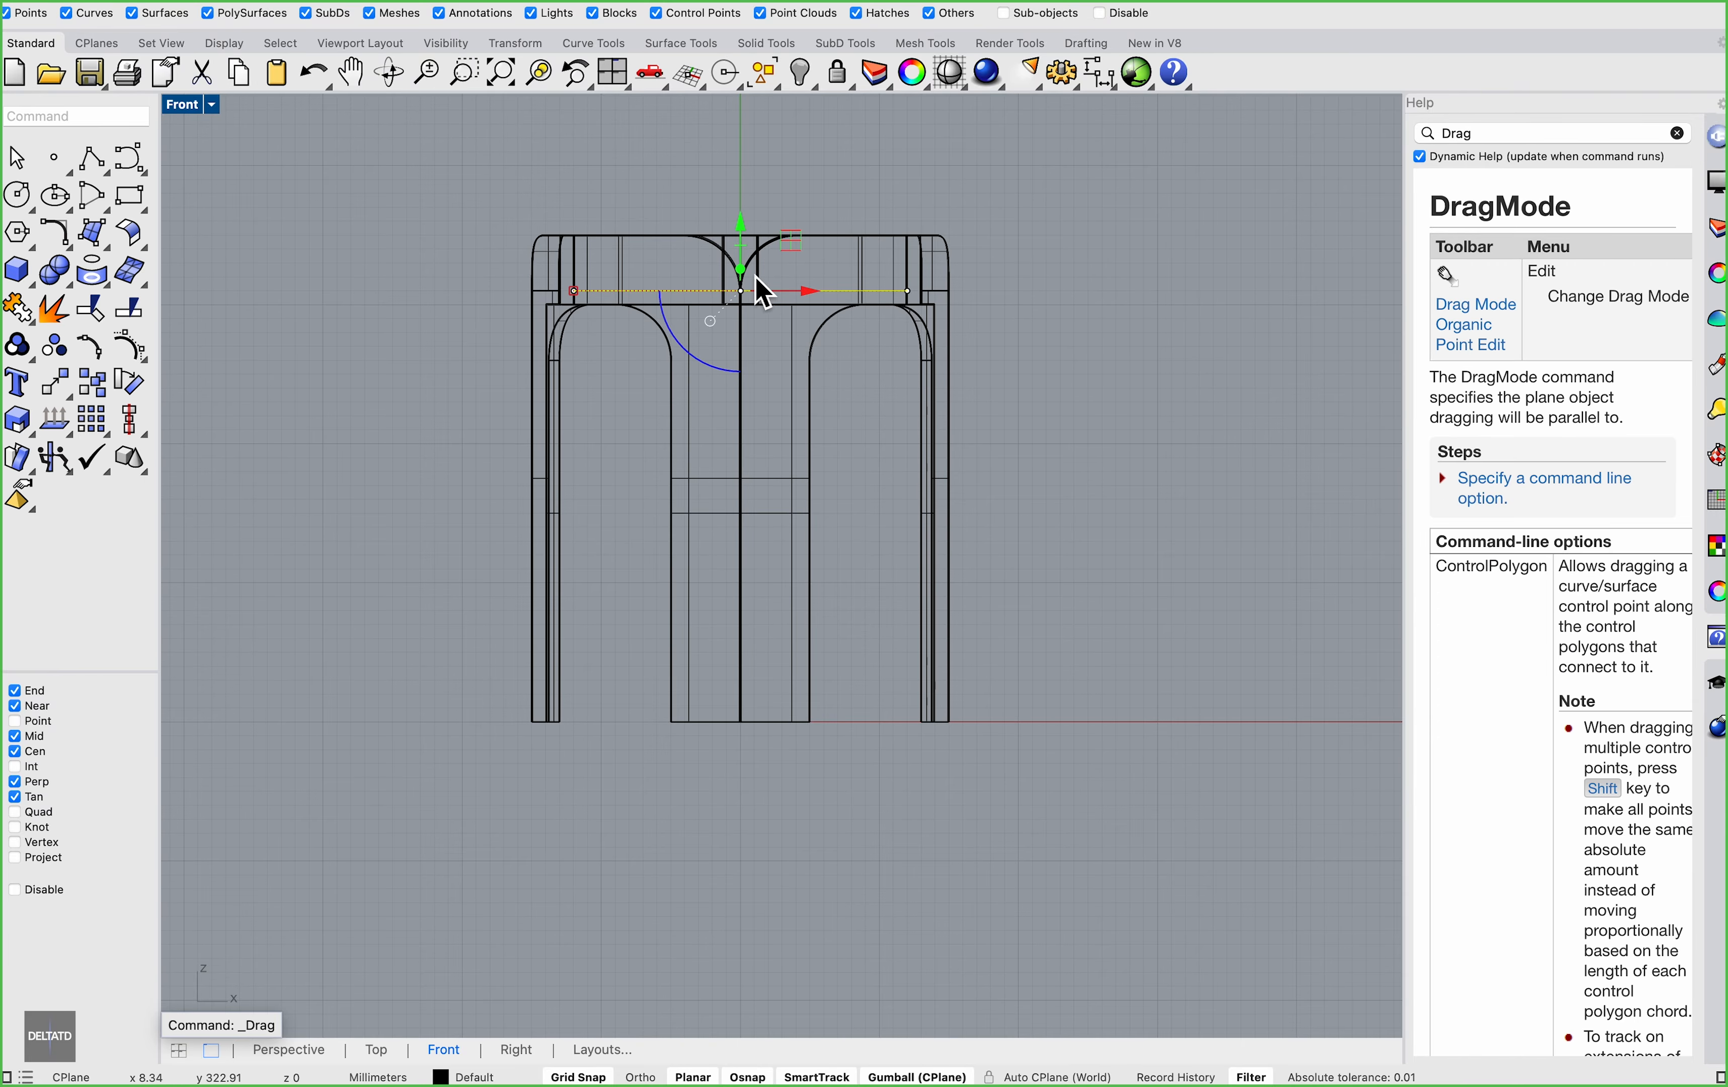
Extrude the raised circle upward into a seat disc ending below the ring's top edge
{"action": "left_click_drag", "start_coordinate": [762, 291], "coordinate": [990, 264]}
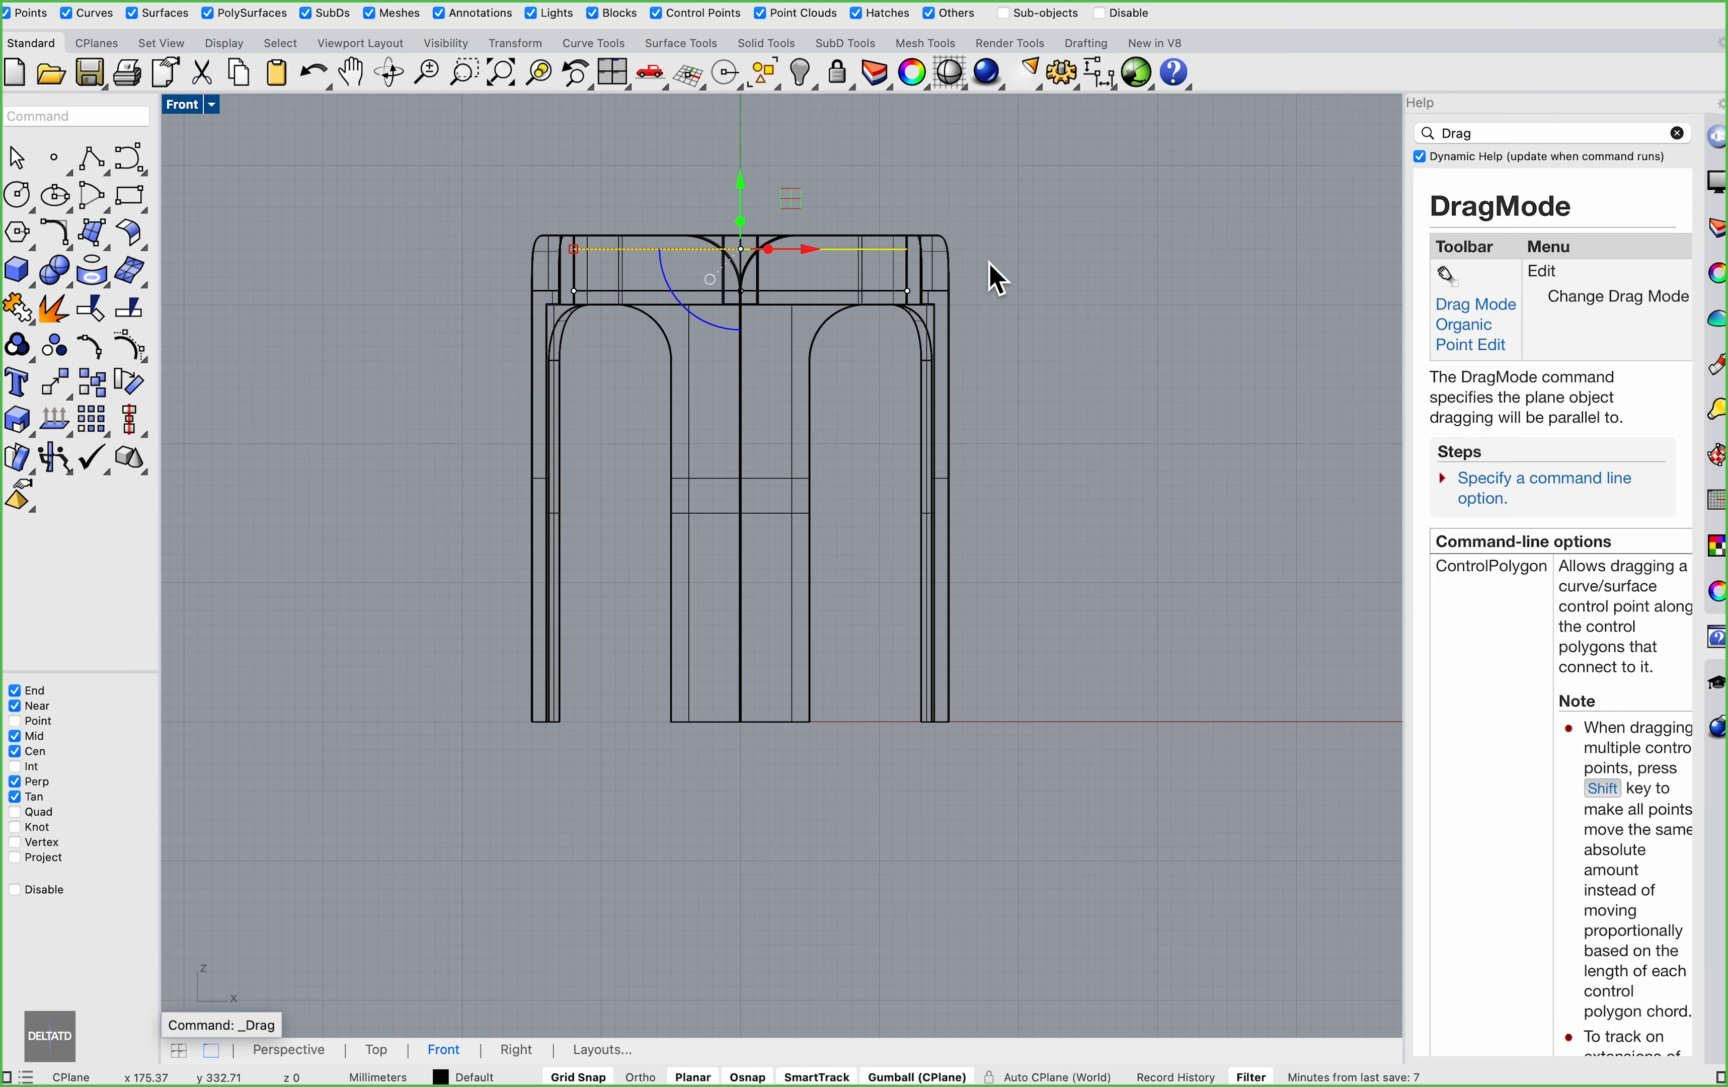
{"action": "left_click", "coordinate": [289, 1049]}
{"action": "right_click_drag", "start_coordinate": [747, 690], "coordinate": [758, 625]}
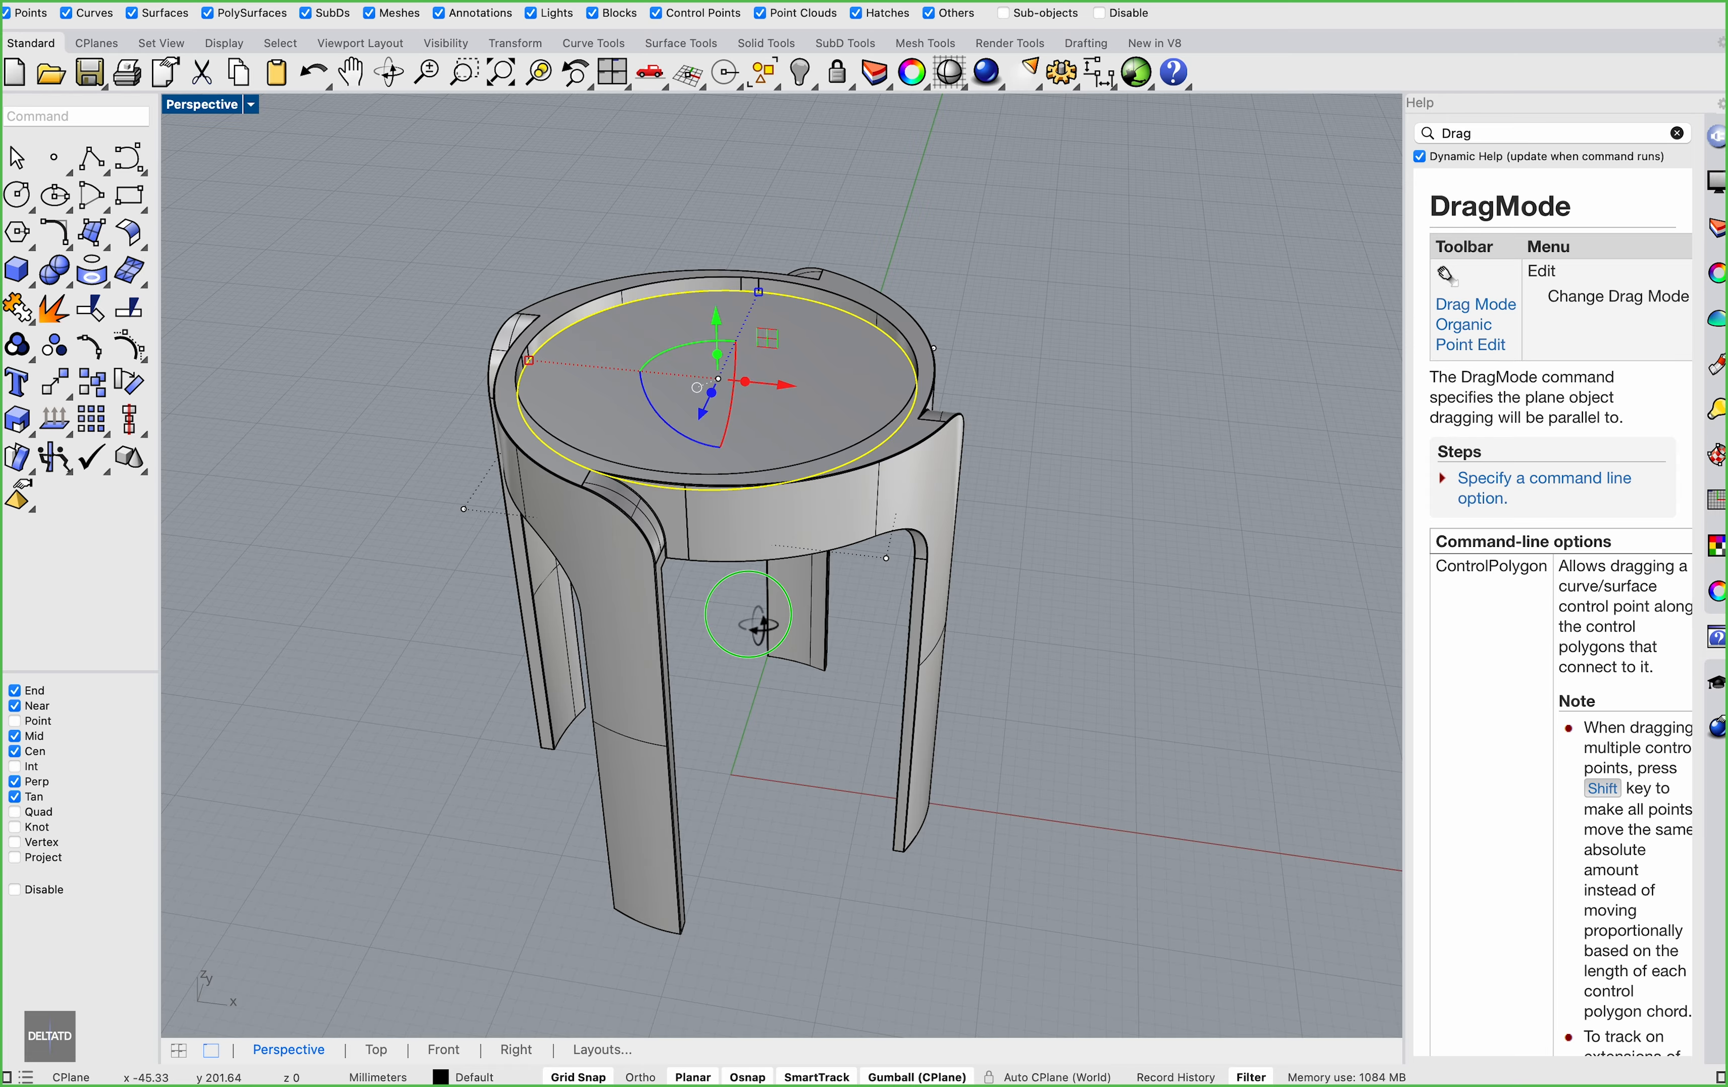
Raise the top of the seat disc slightly closer to the ring's top edge and clear the selection
{"action": "left_click", "coordinate": [442, 1051]}
{"action": "scroll", "coordinate": [856, 201], "scroll_direction": "up", "scroll_amount": 5}
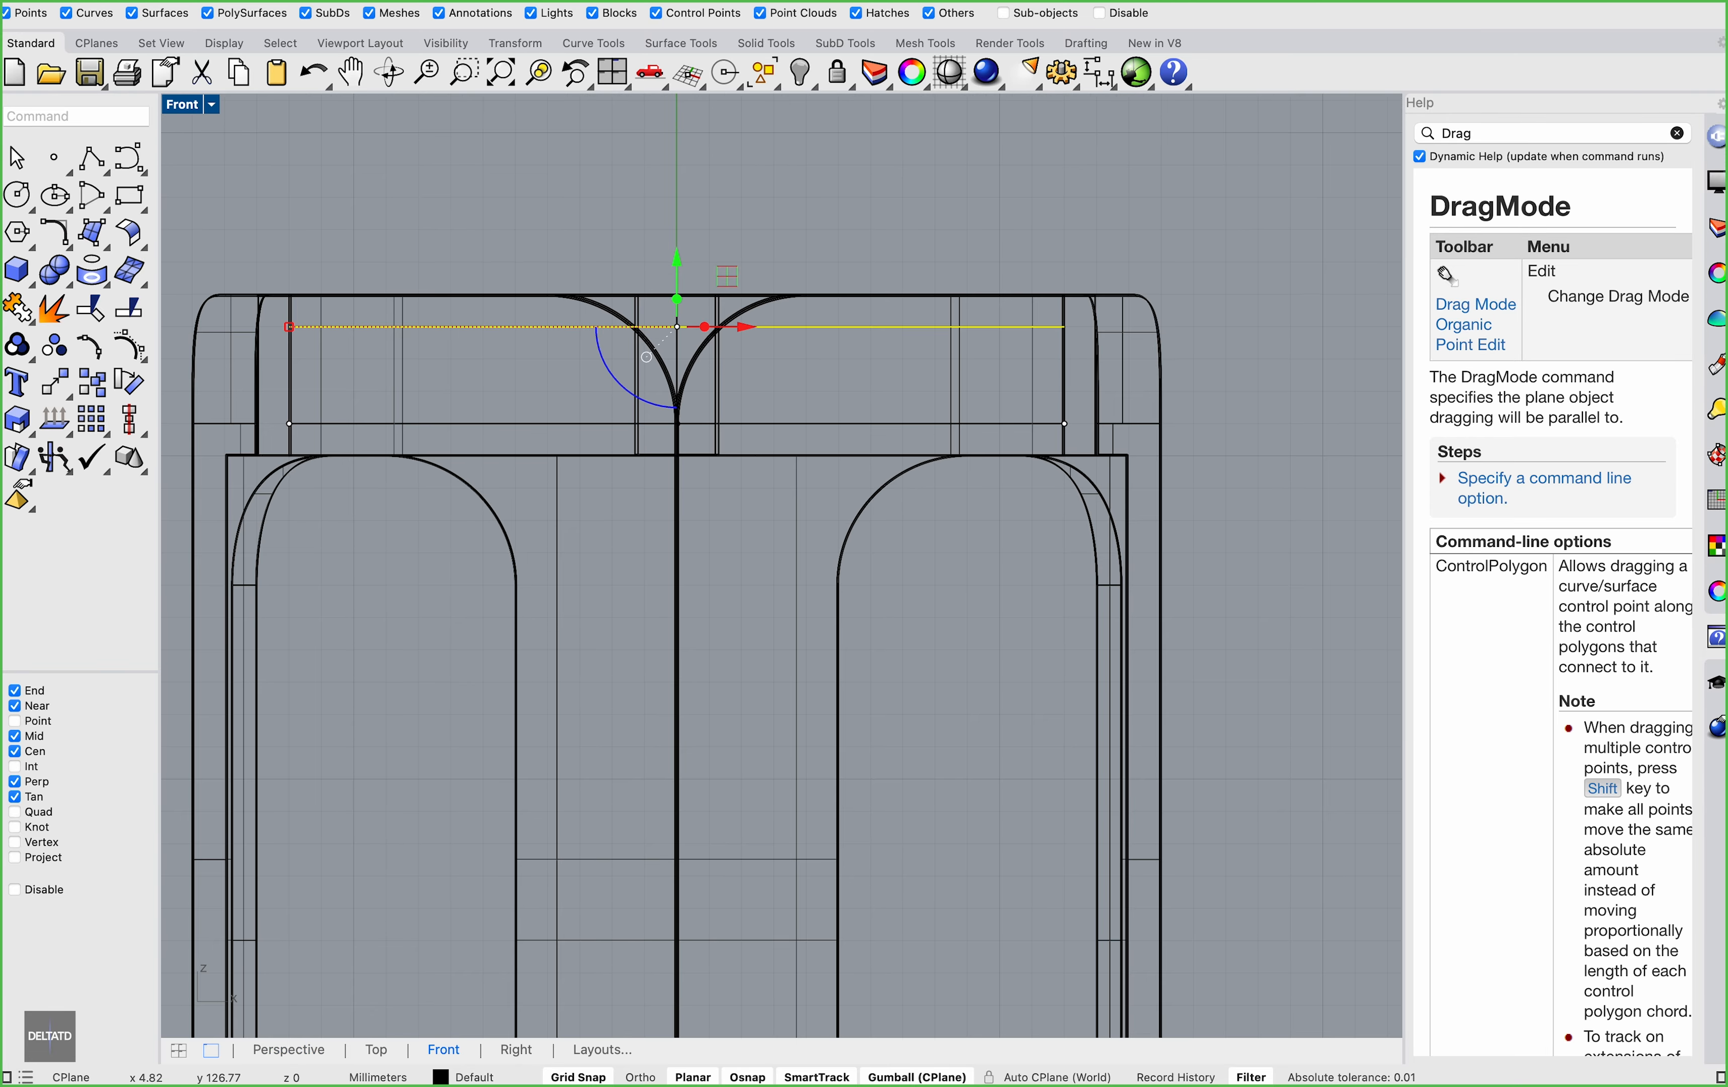
{"action": "left_click_drag", "start_coordinate": [681, 261], "coordinate": [1281, 328]}
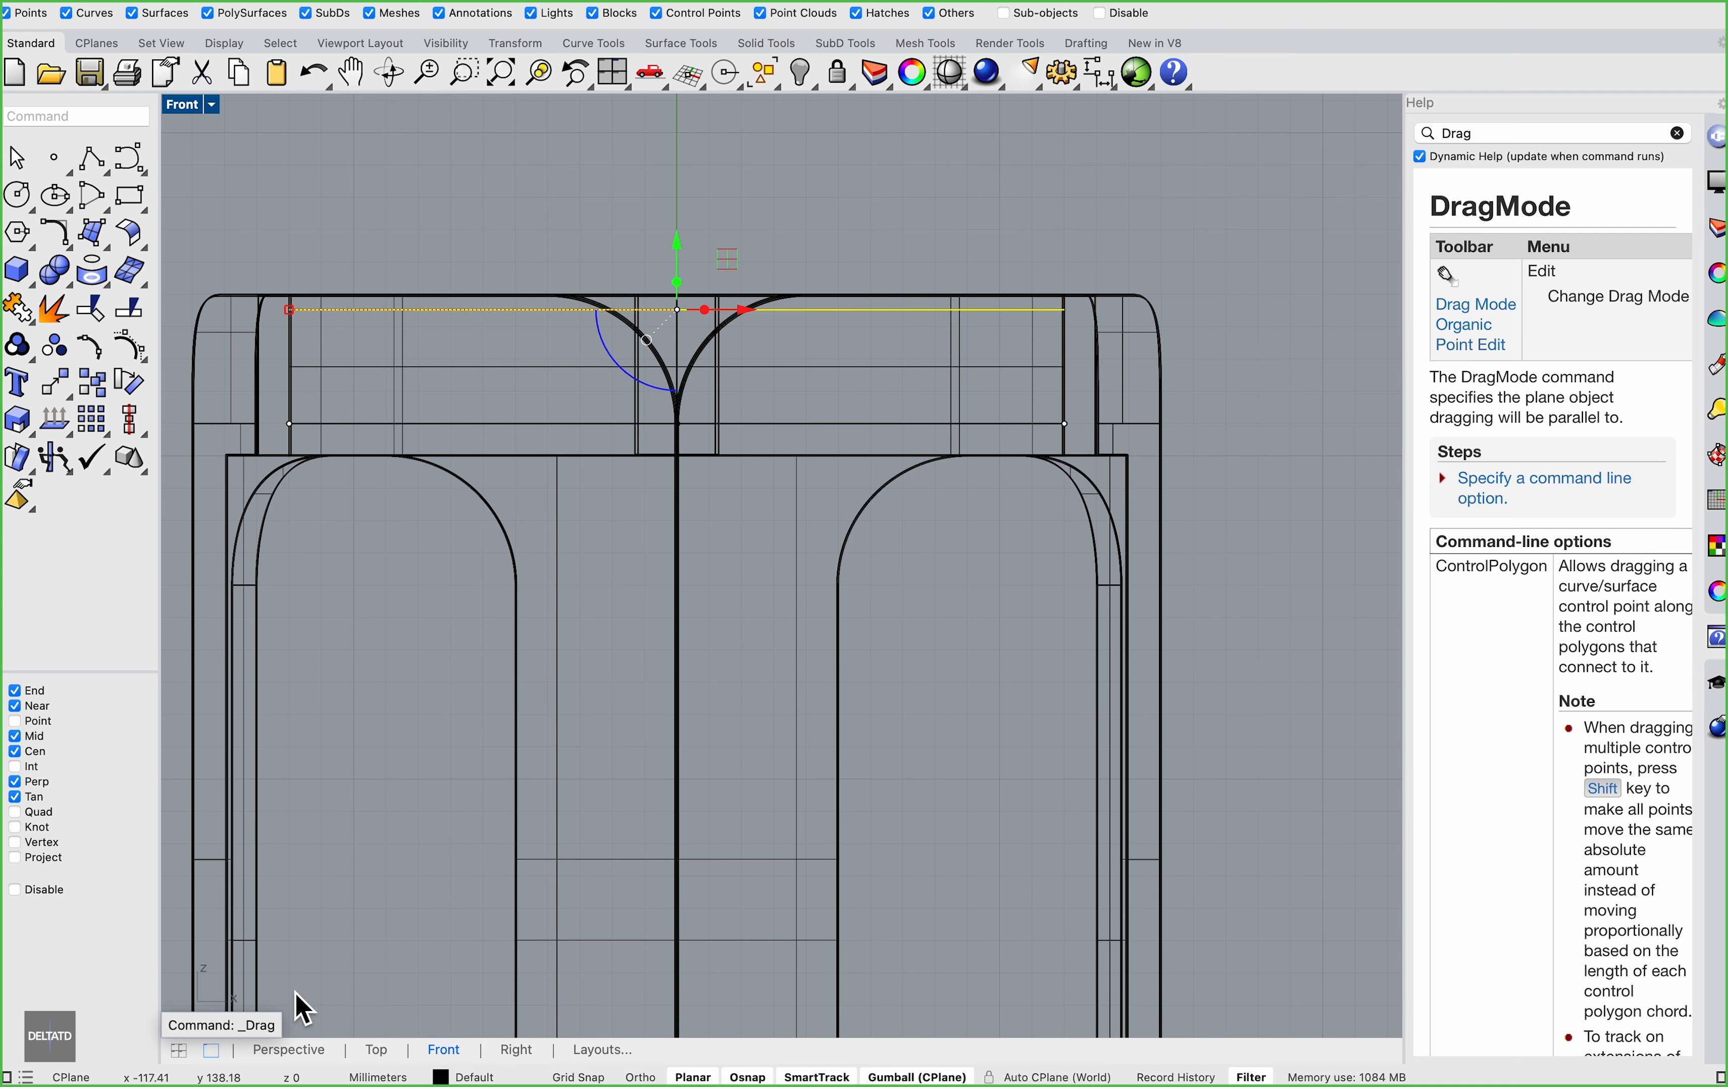
{"action": "left_click", "coordinate": [277, 1057]}
{"action": "left_click", "coordinate": [822, 714]}
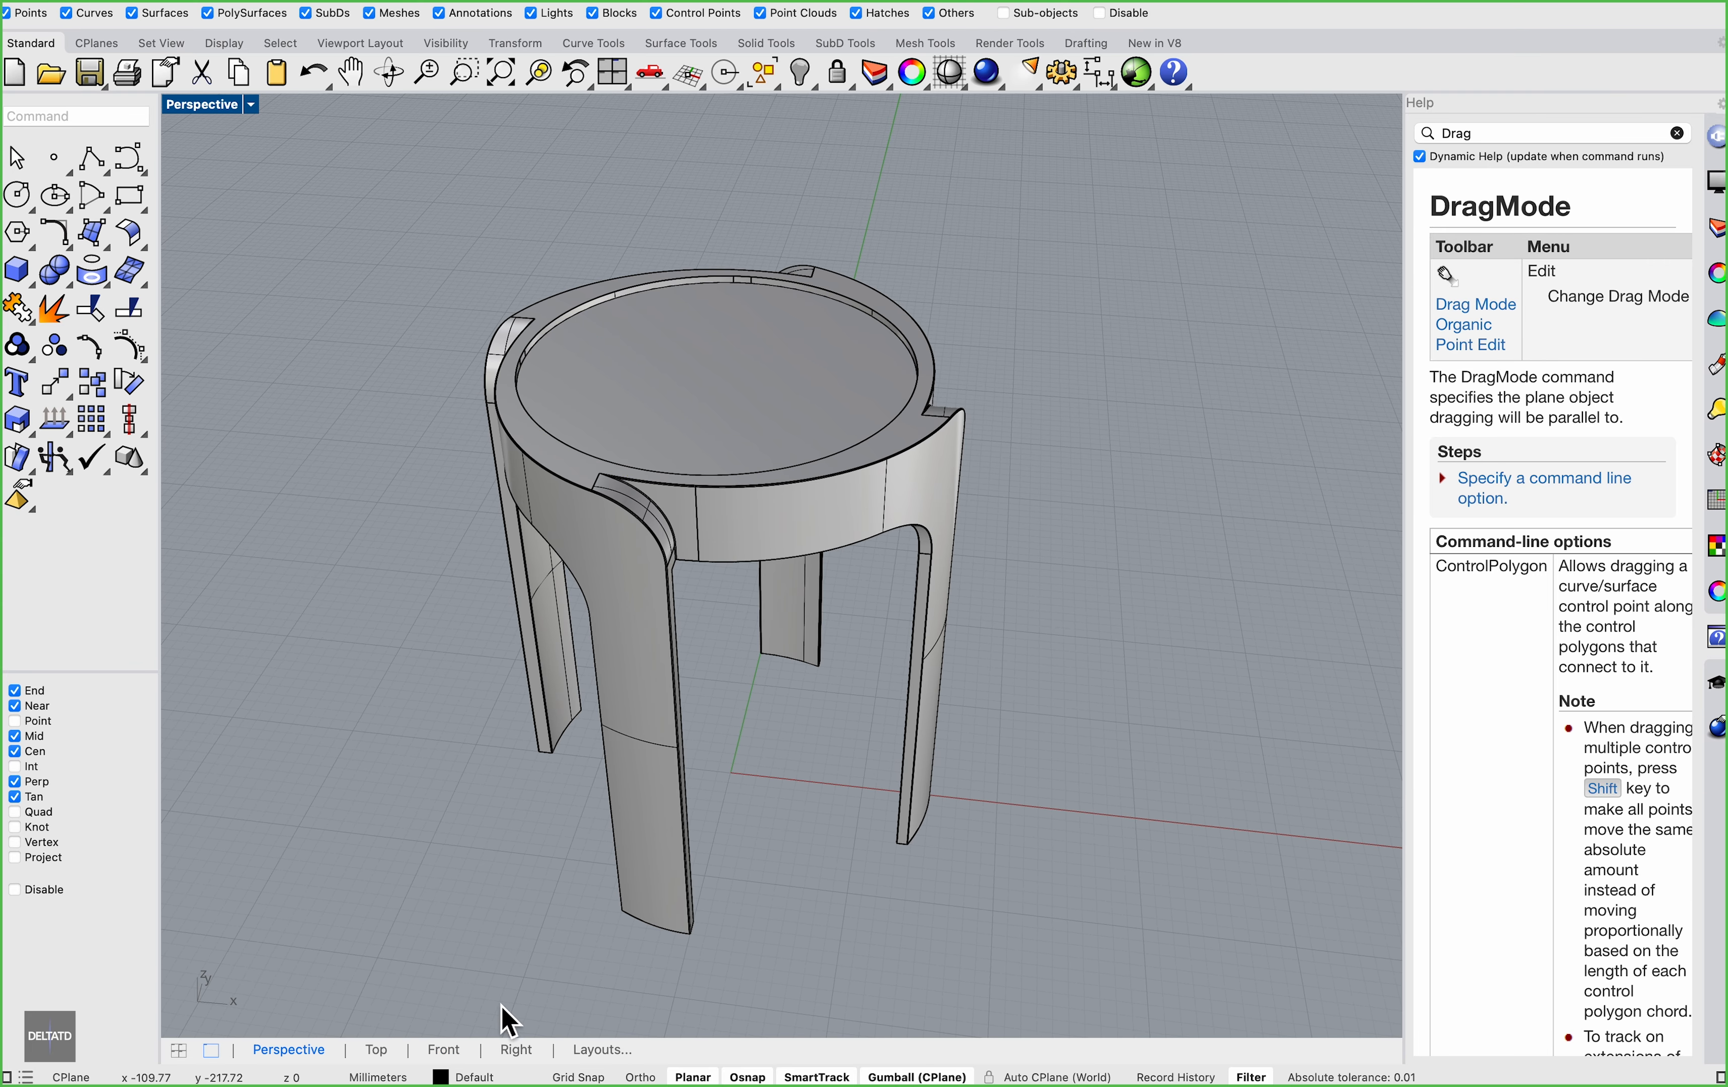
Draw a circle of about 20 mm radius centred on the origin in the Top view
{"action": "left_click", "coordinate": [381, 1057]}
{"action": "left_click", "coordinate": [17, 194]}
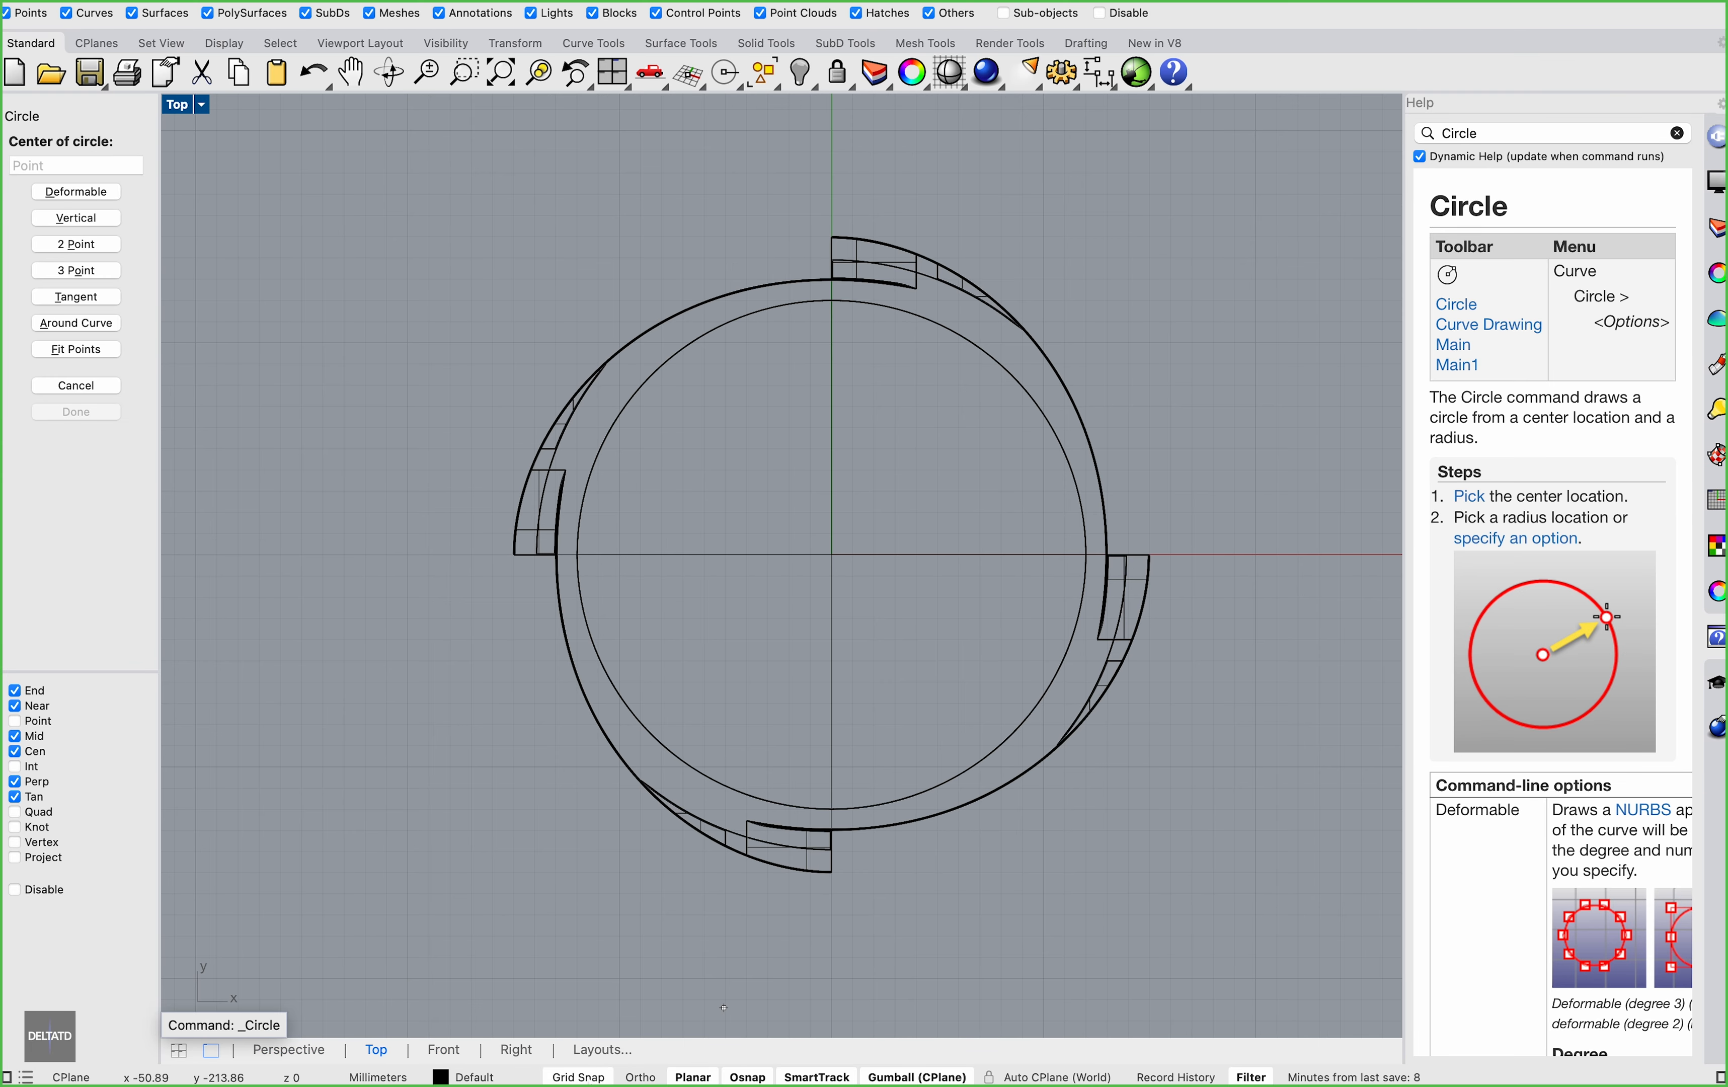
{"action": "left_click", "coordinate": [854, 574]}
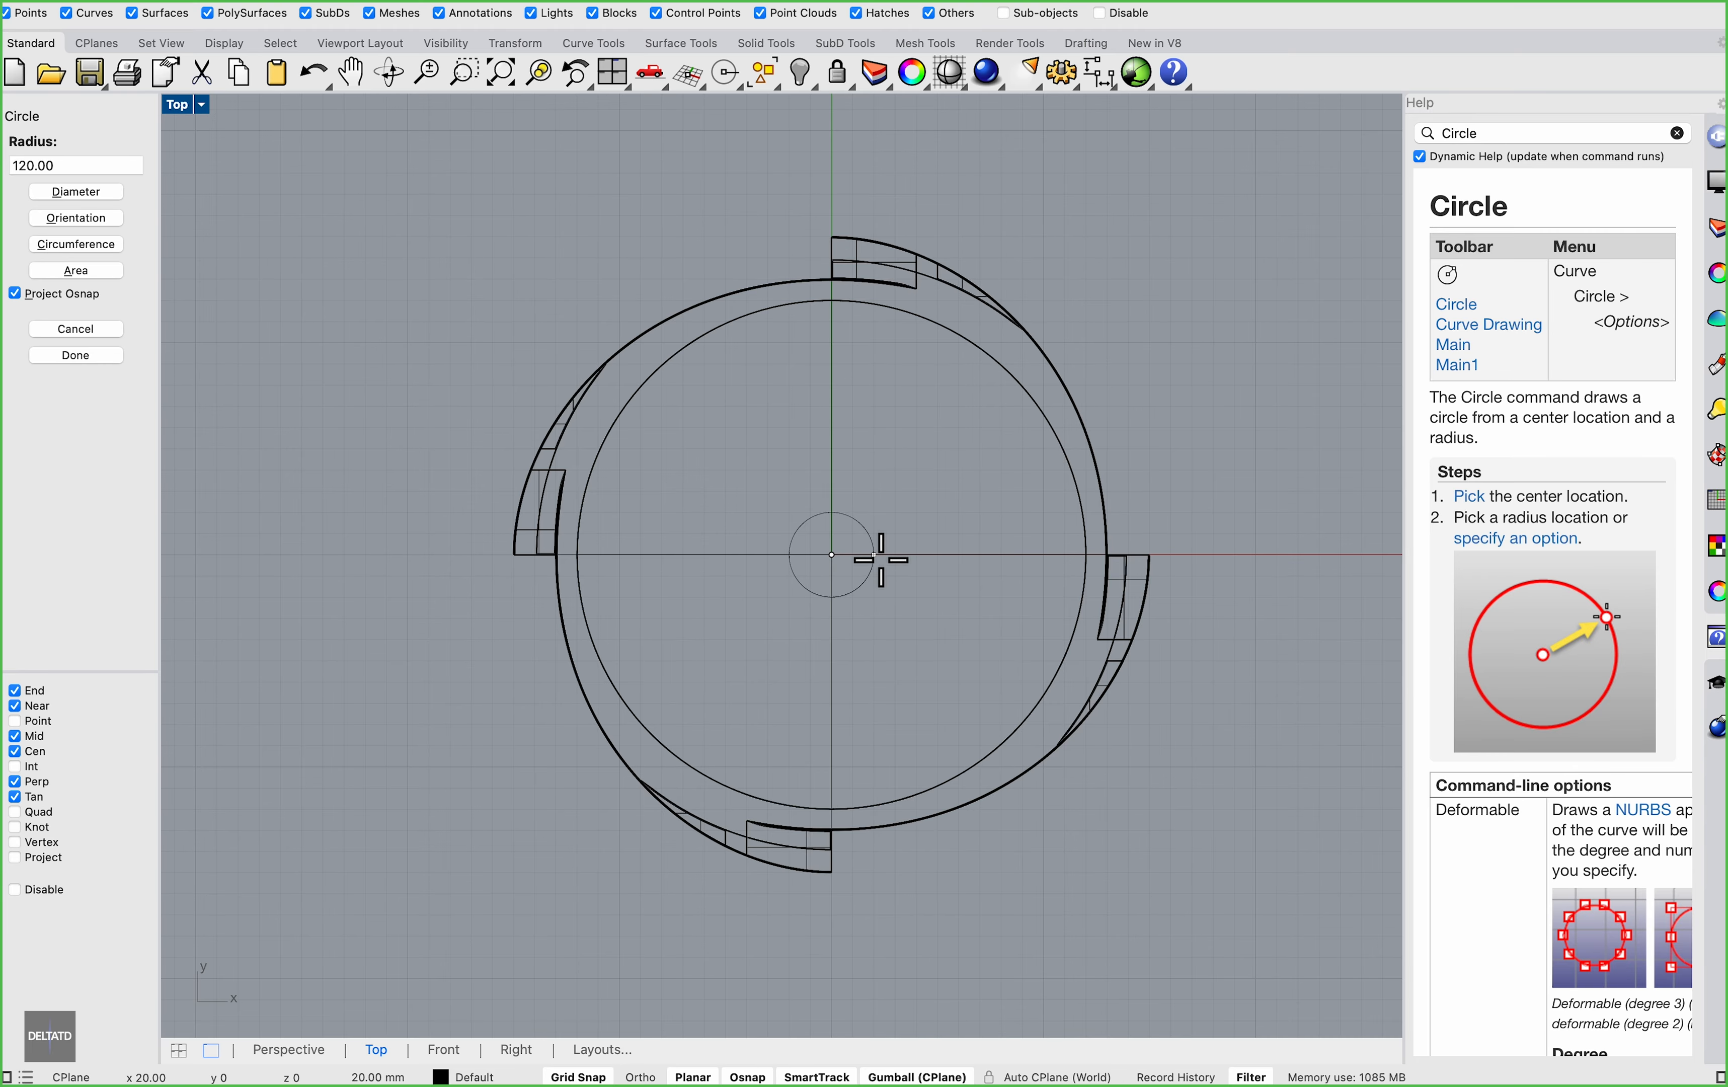
{"action": "key", "text": "super+z"}
Extrude the small circle upward from the ground through the seat disc, ending well above the ring
{"action": "left_click", "coordinate": [288, 1048]}
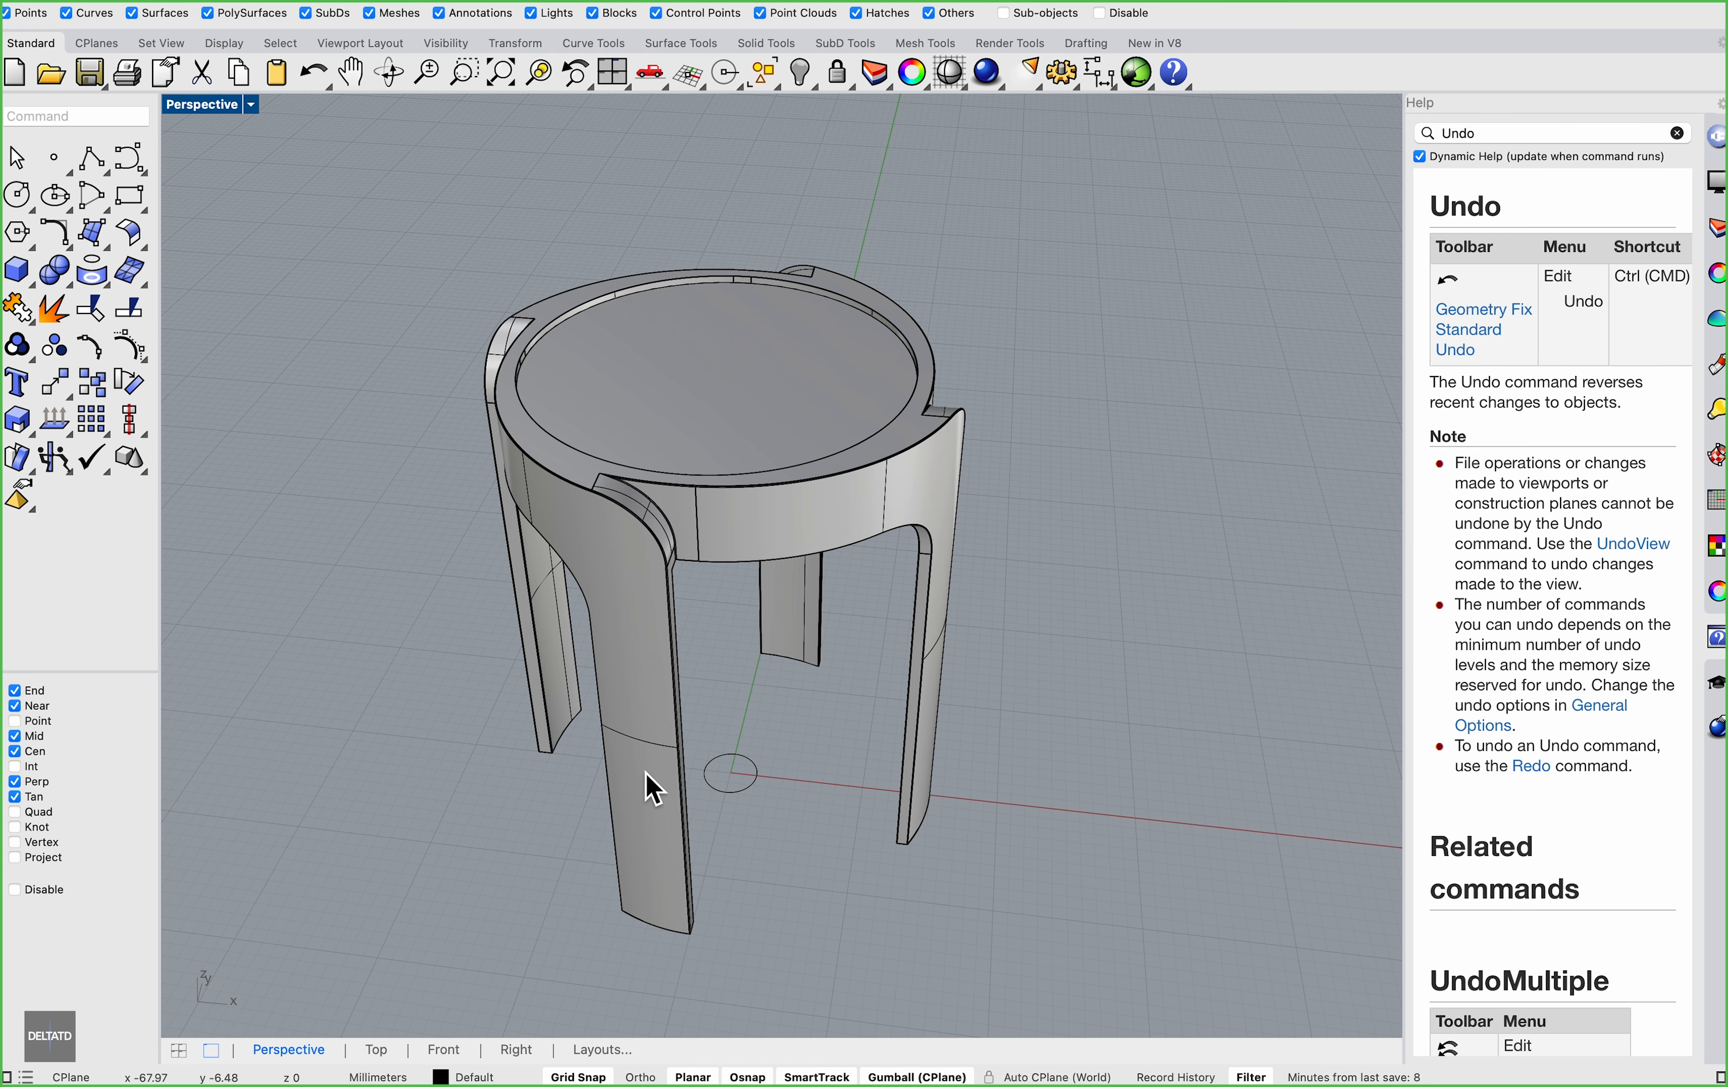
{"action": "left_click", "coordinate": [728, 798]}
{"action": "left_click_drag", "start_coordinate": [732, 748], "coordinate": [1025, 246]}
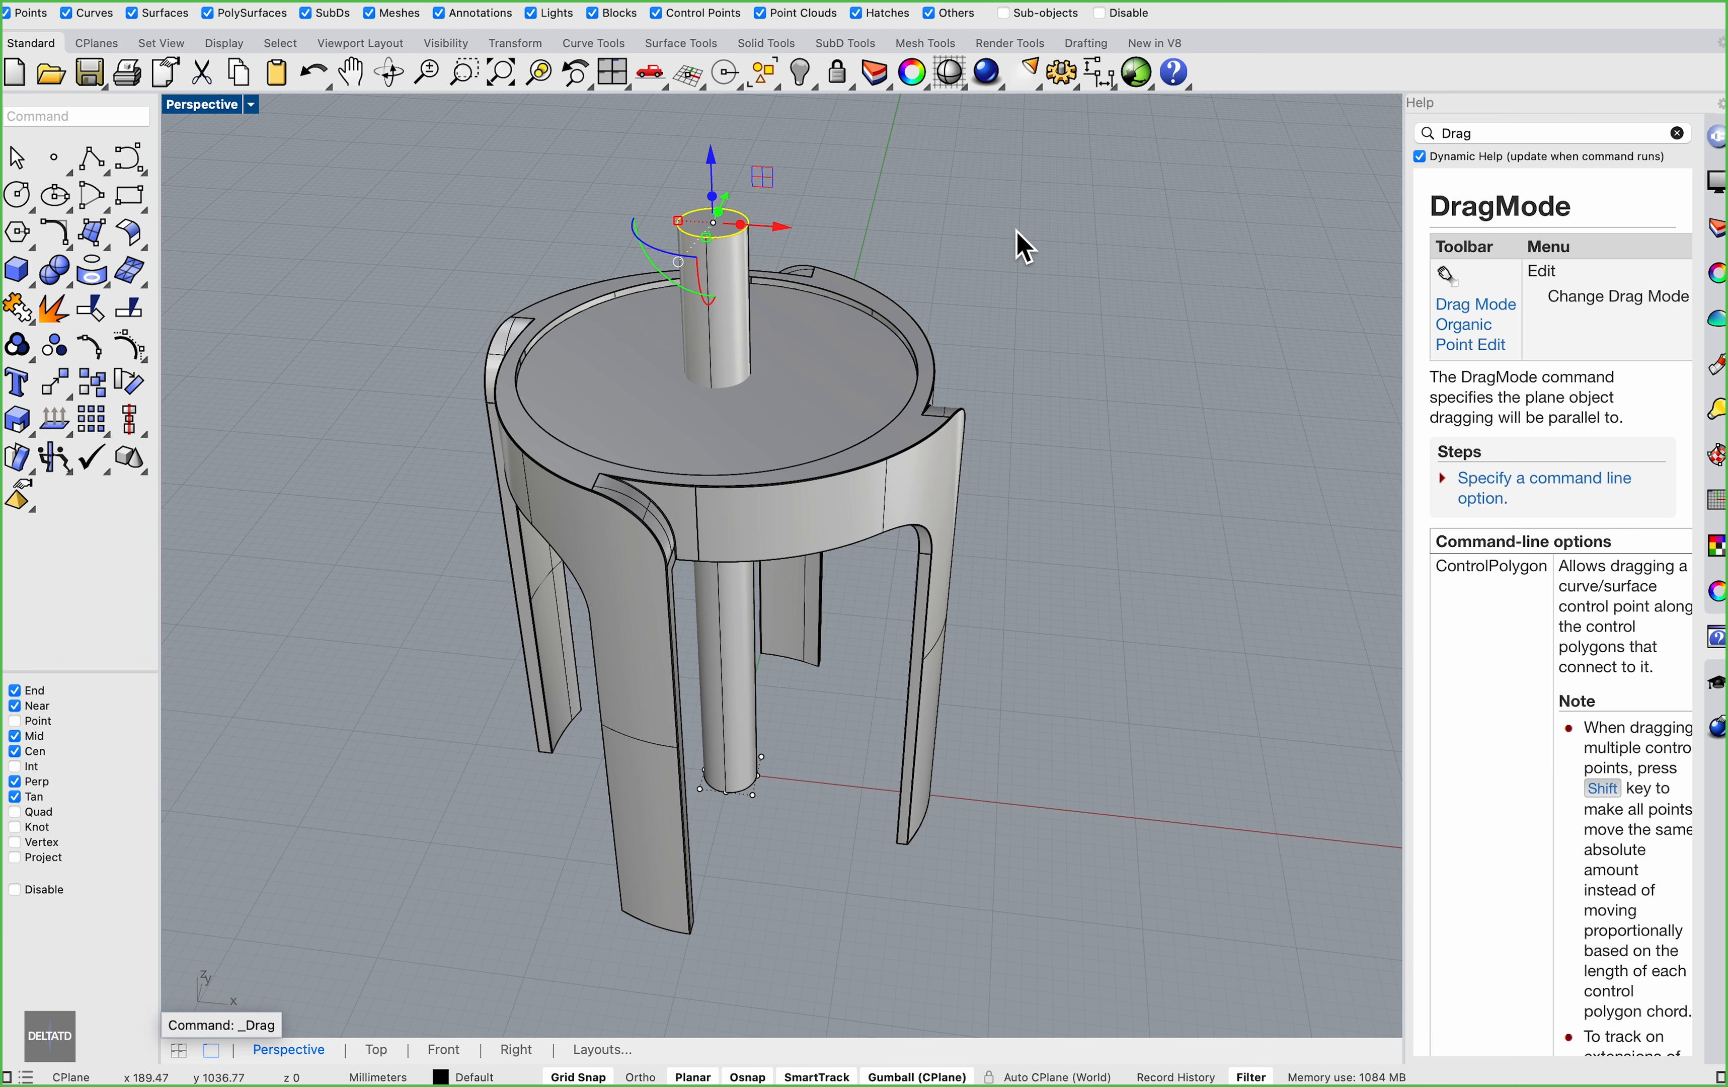
Subtract the central cylinder from the seat disc with Boolean Difference to cut the round hole
{"action": "left_click", "coordinate": [71, 286]}
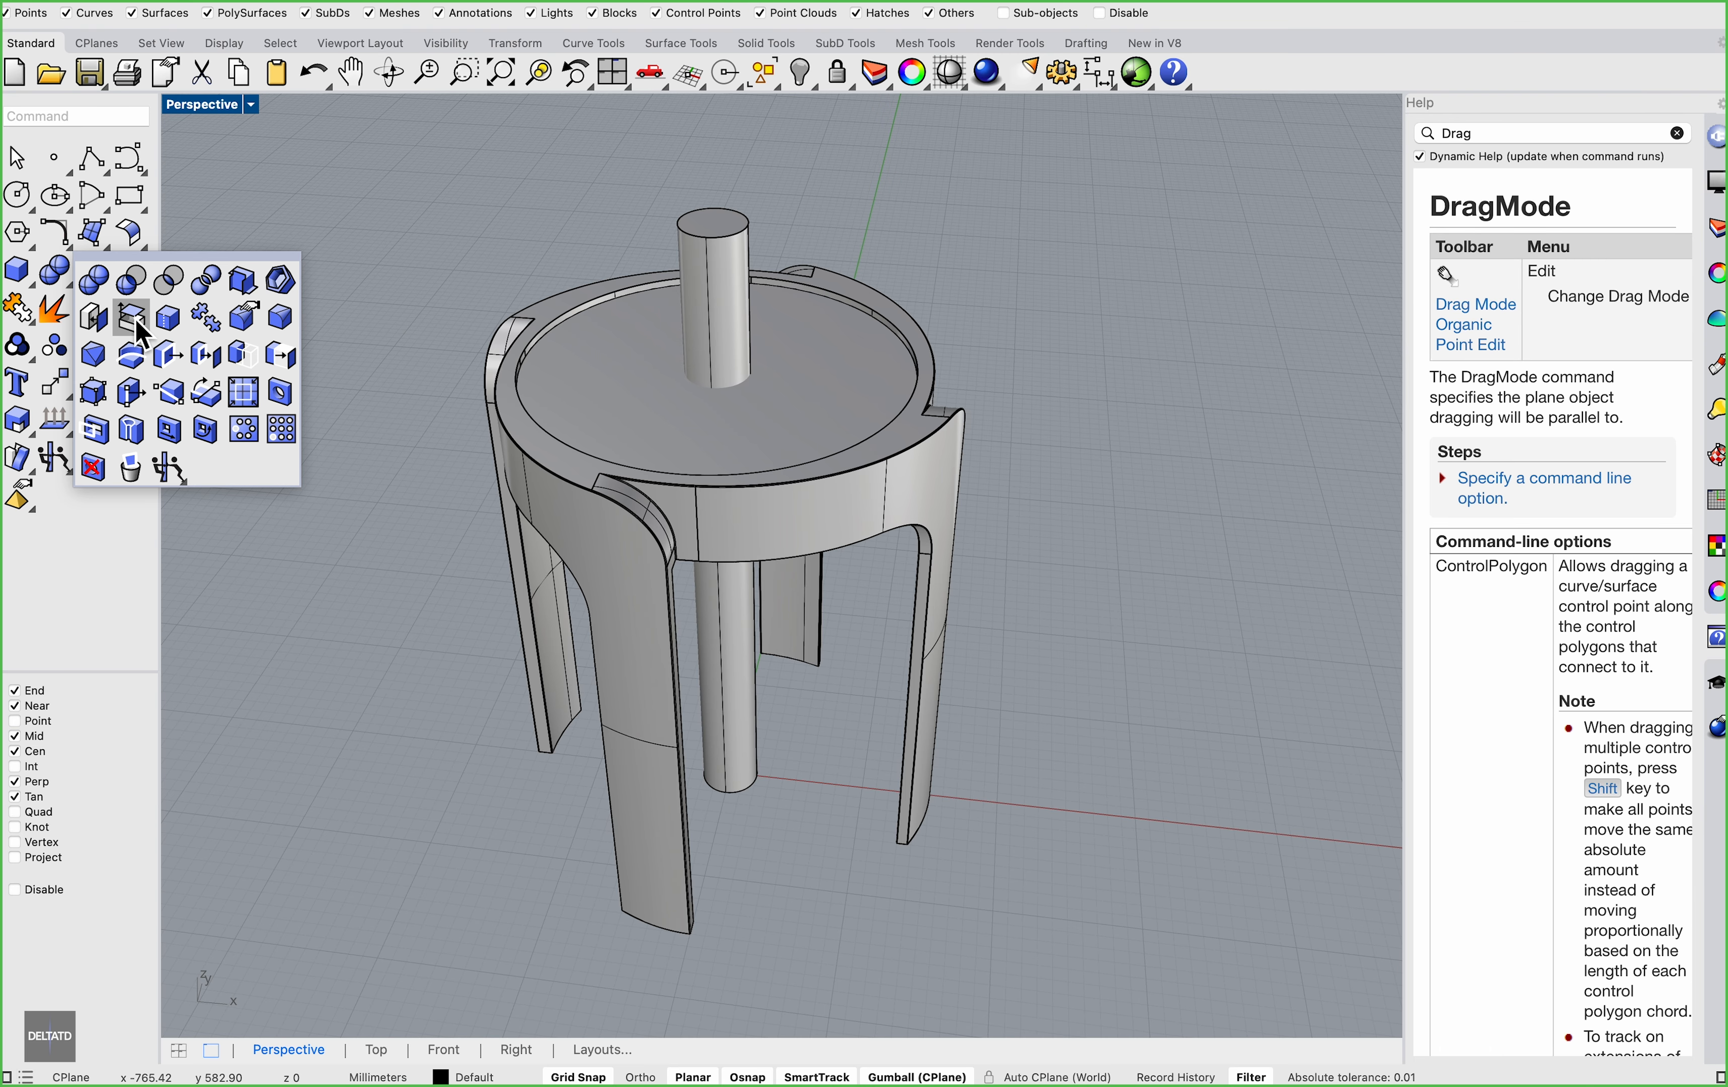
{"action": "left_click", "coordinate": [131, 281]}
{"action": "left_click", "coordinate": [636, 359]}
{"action": "key", "text": "Return"}
{"action": "left_click", "coordinate": [721, 270]}
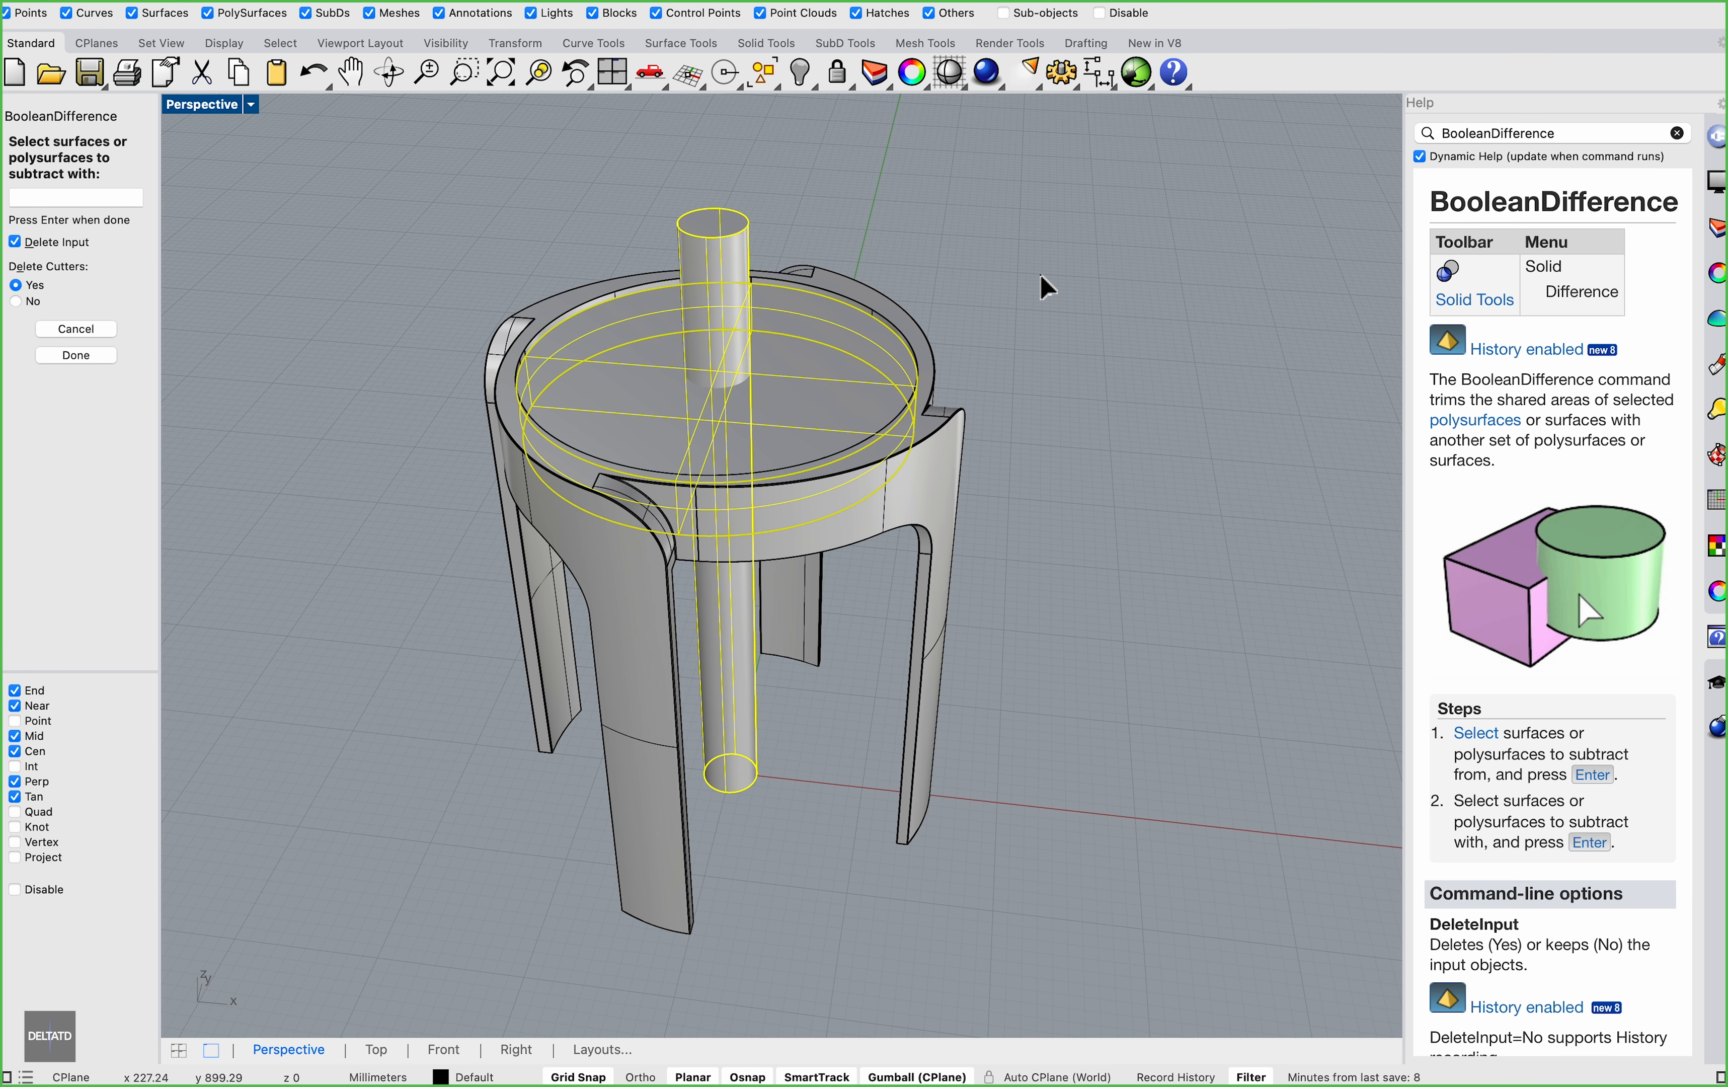
{"action": "key", "text": "Return"}
Select all remaining construction curves with SelCrv and delete them
{"action": "type", "text": "SelCr"}
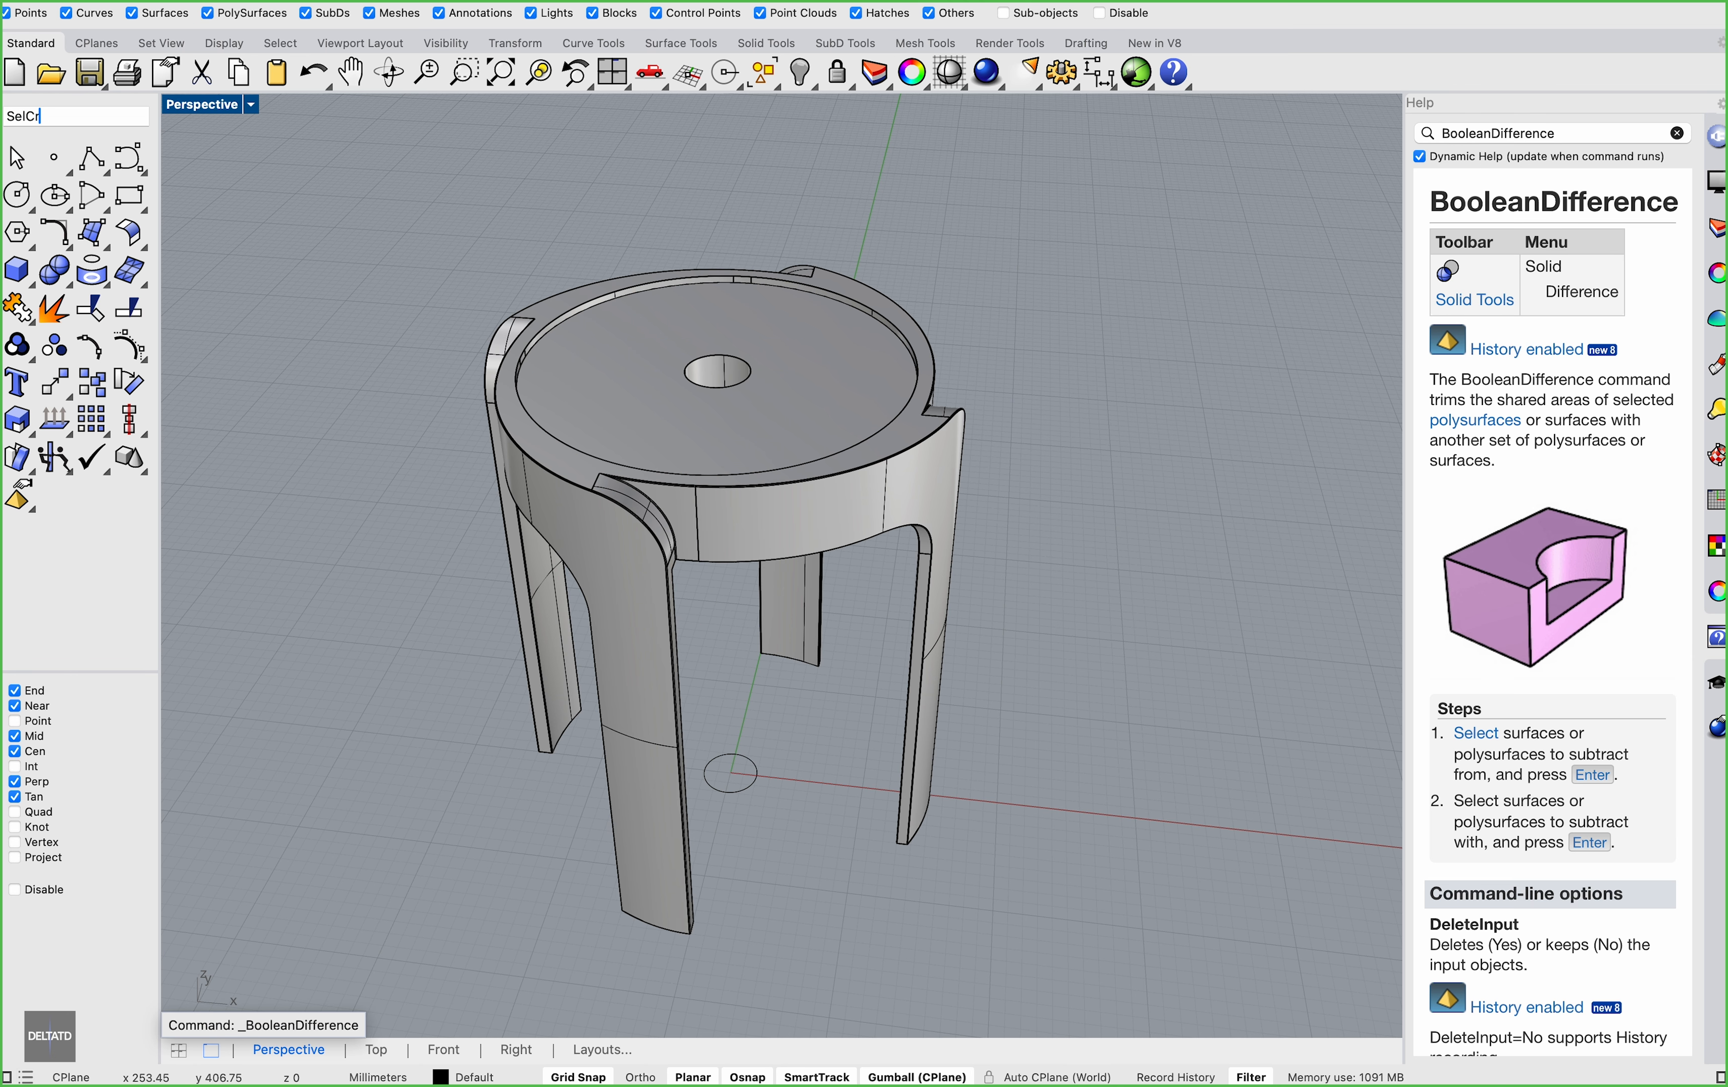
{"action": "type", "text": "v"}
{"action": "key", "text": "Return"}
{"action": "key", "text": "Delete"}
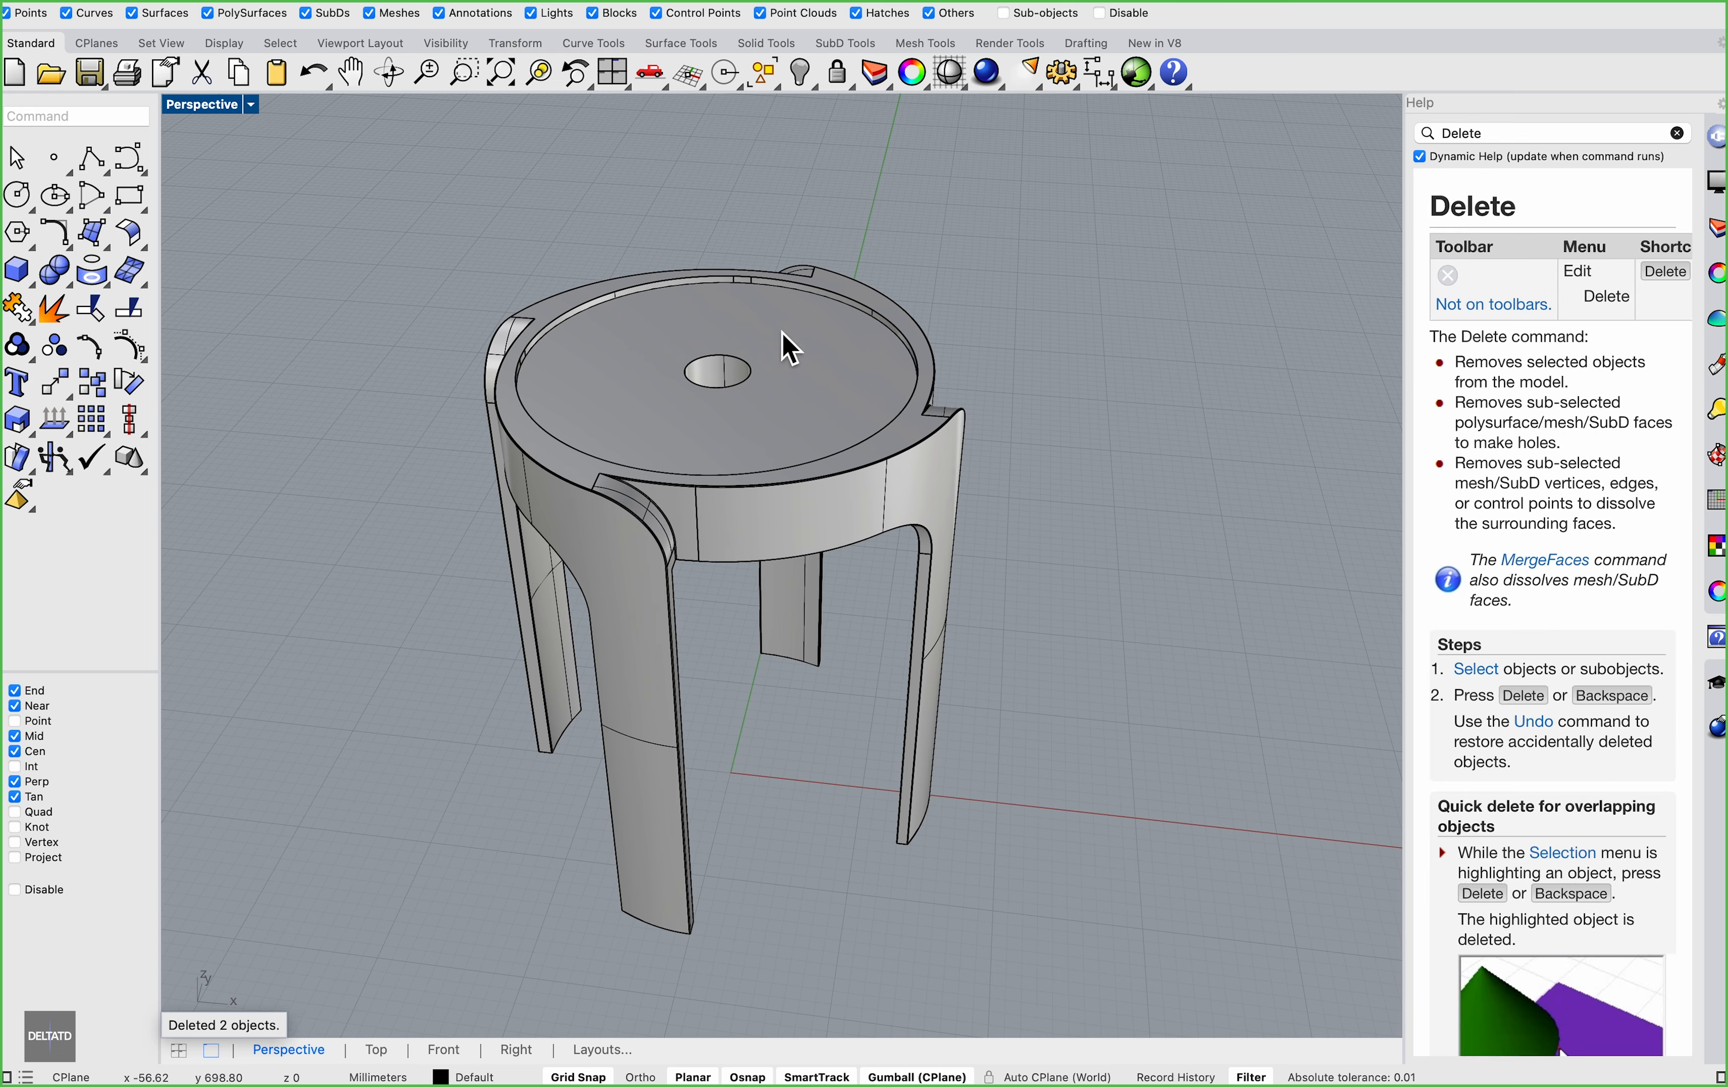
Unite the seat disc with the ring and legs into one solid using Boolean Union on everything
{"action": "left_click", "coordinate": [806, 392]}
{"action": "scroll", "coordinate": [756, 289], "scroll_direction": "up", "scroll_amount": 5}
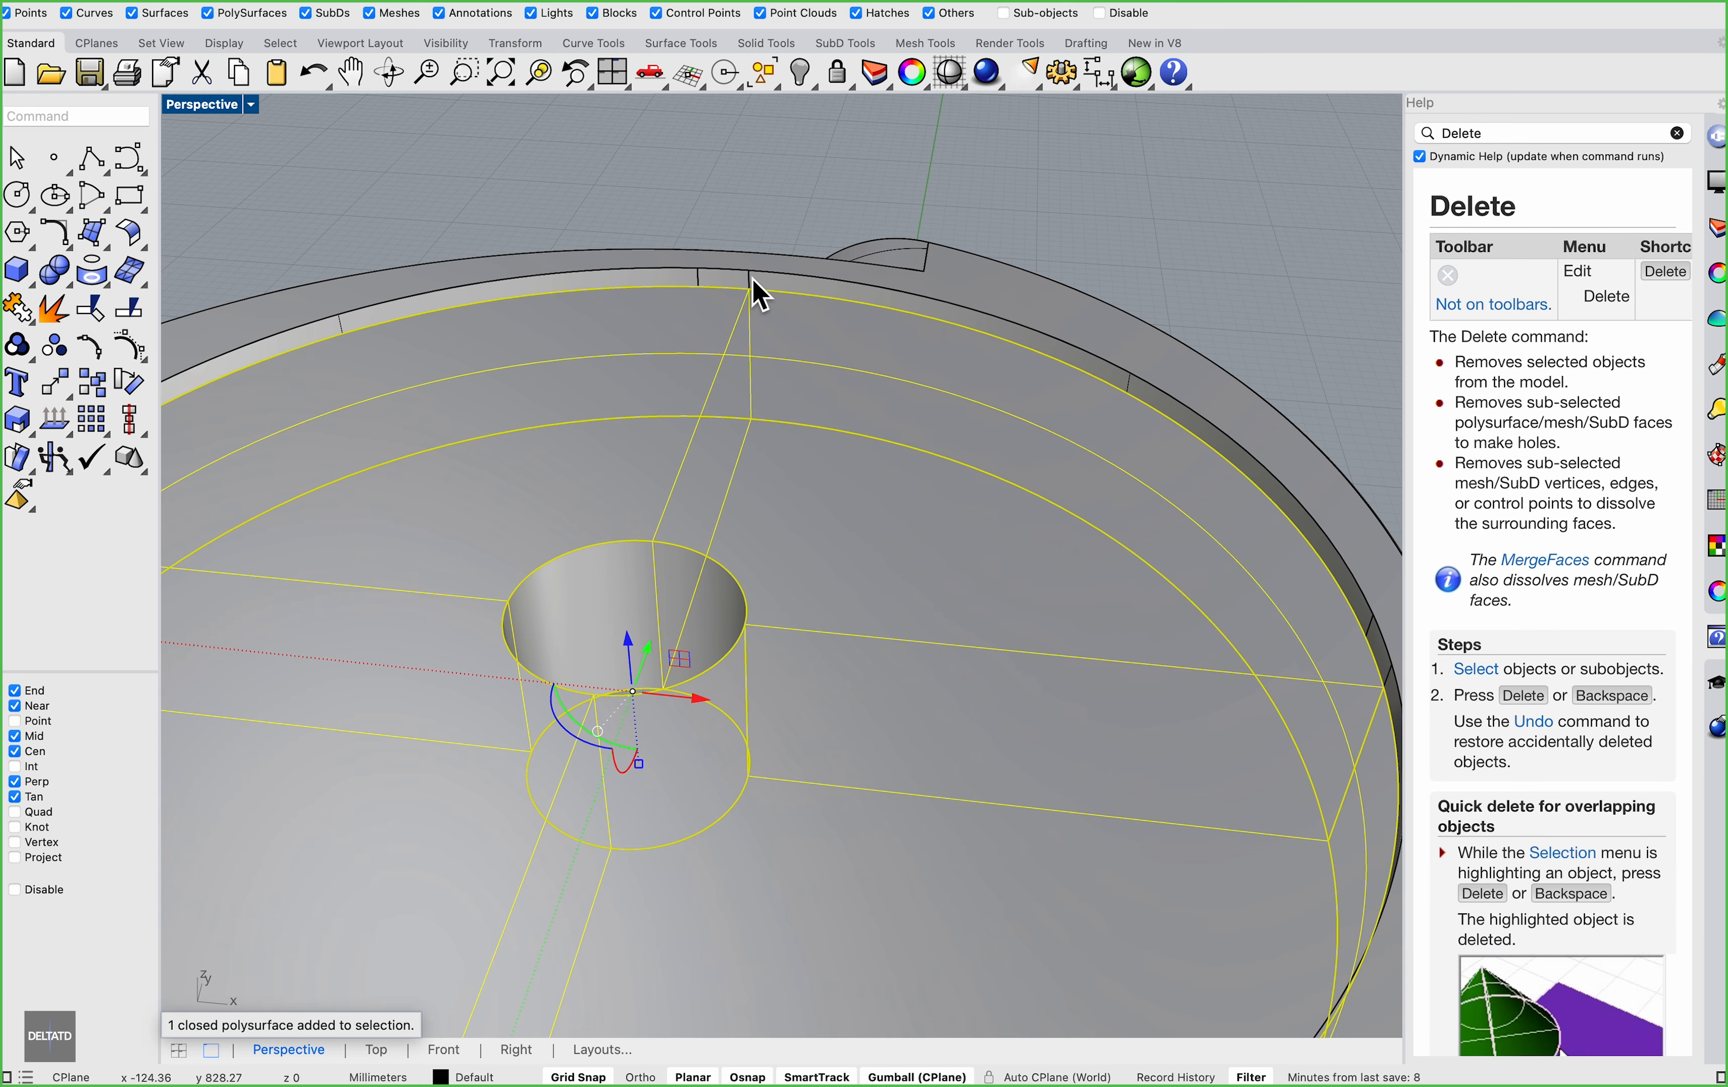
{"action": "scroll", "coordinate": [763, 294], "scroll_direction": "down", "scroll_amount": 4}
{"action": "key", "text": "Escape"}
{"action": "left_click", "coordinate": [54, 269]}
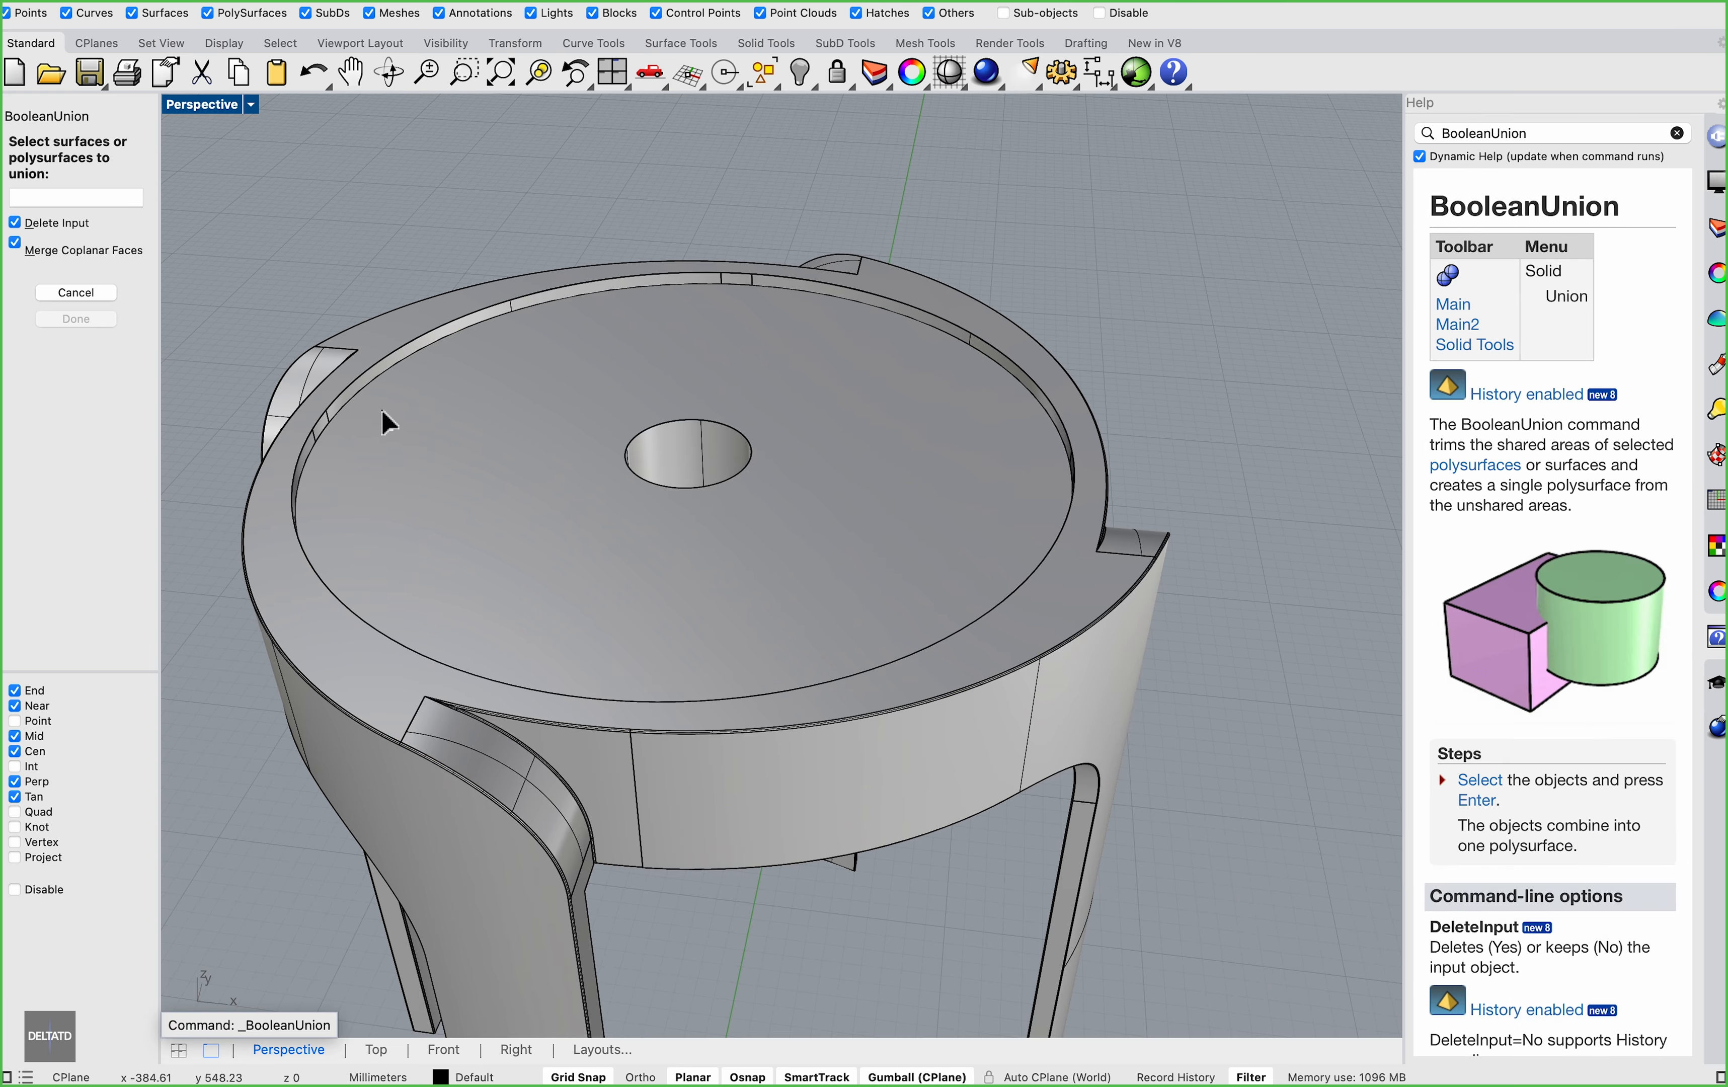
{"action": "key", "text": "ctrl+a"}
{"action": "key", "text": "Return"}
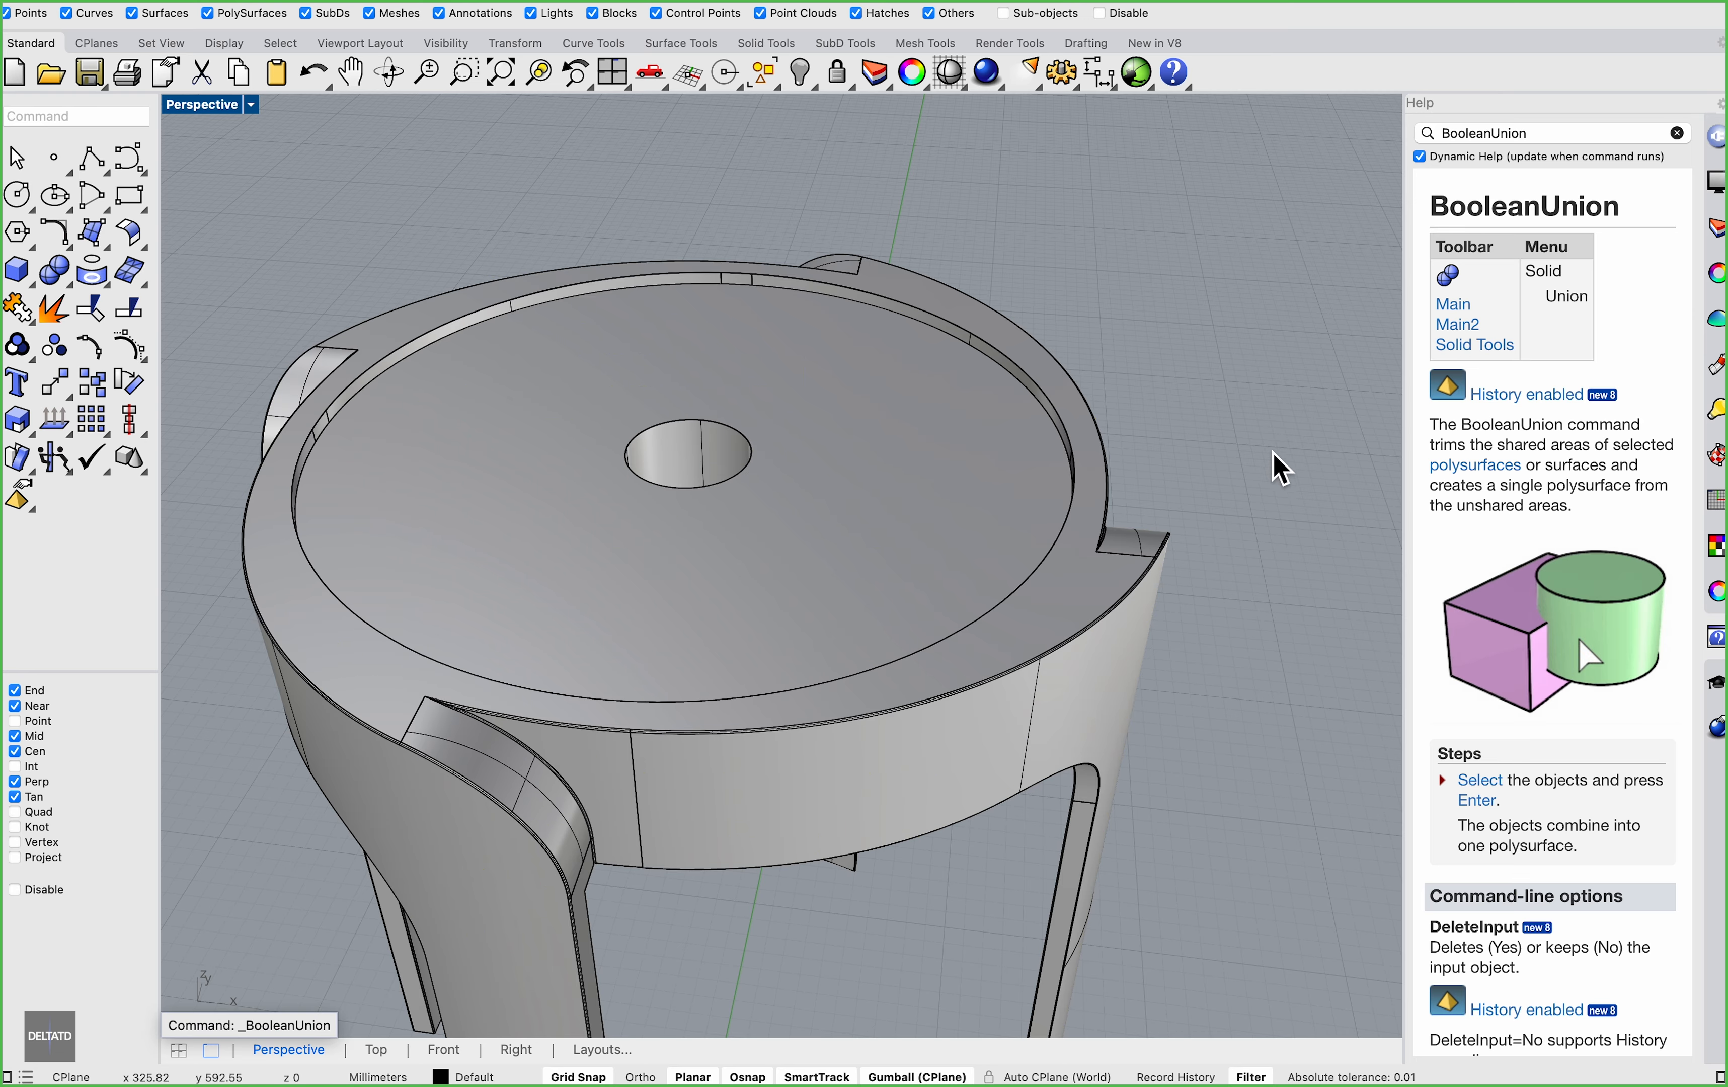
Fillet the ring's upper inner edge loop with a 0.5 mm radius
{"action": "double_click", "coordinate": [701, 292], "text": "ctrl+shift"}
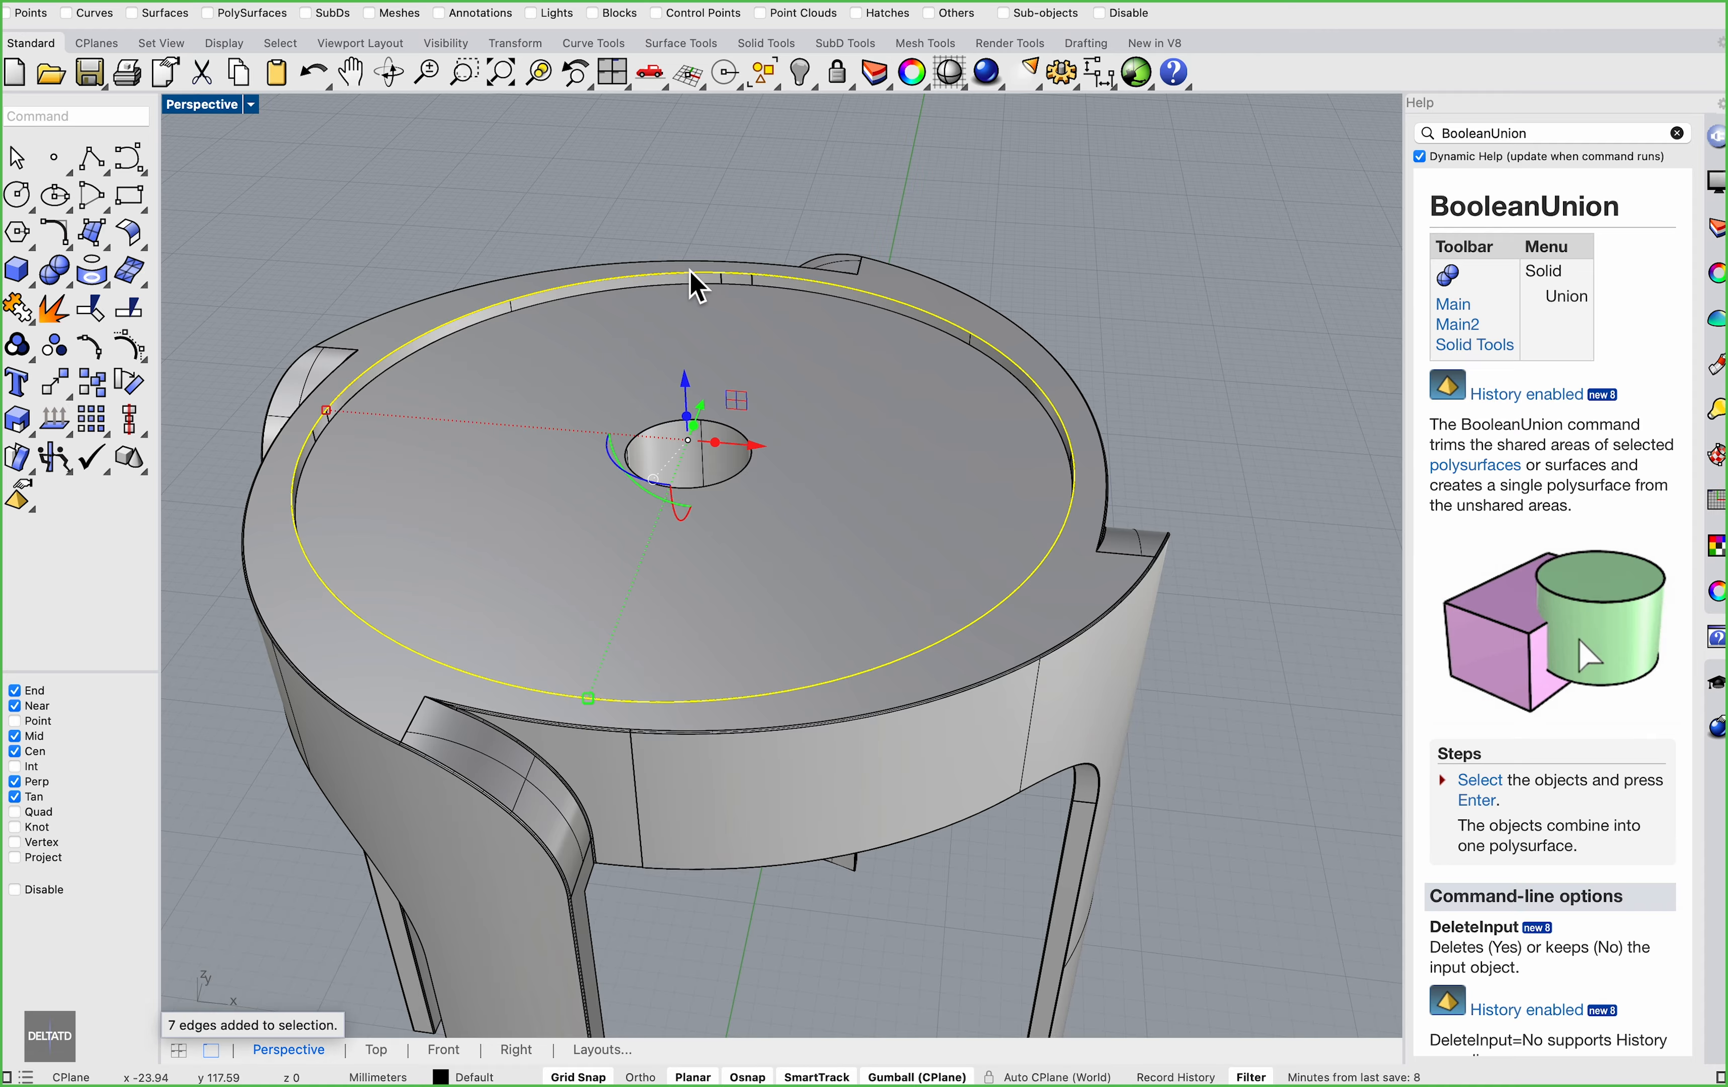
{"action": "type", "text": "f"}
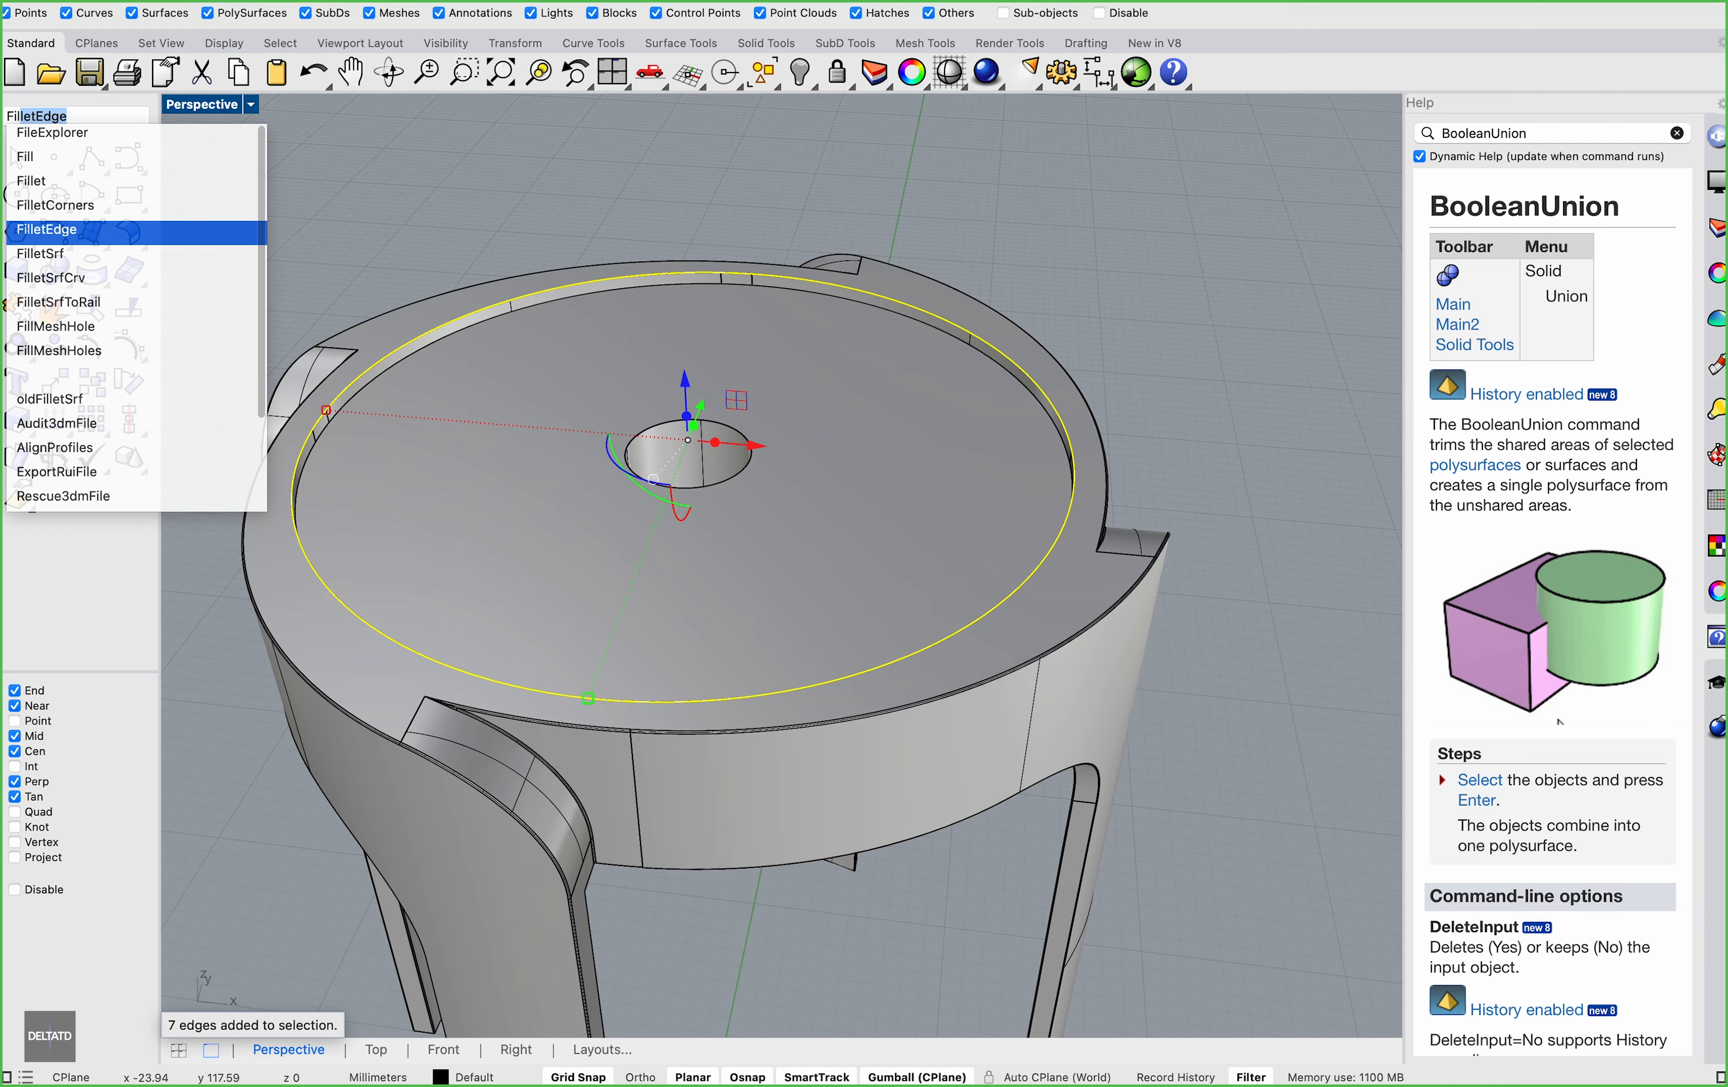
{"action": "key", "text": "Return"}
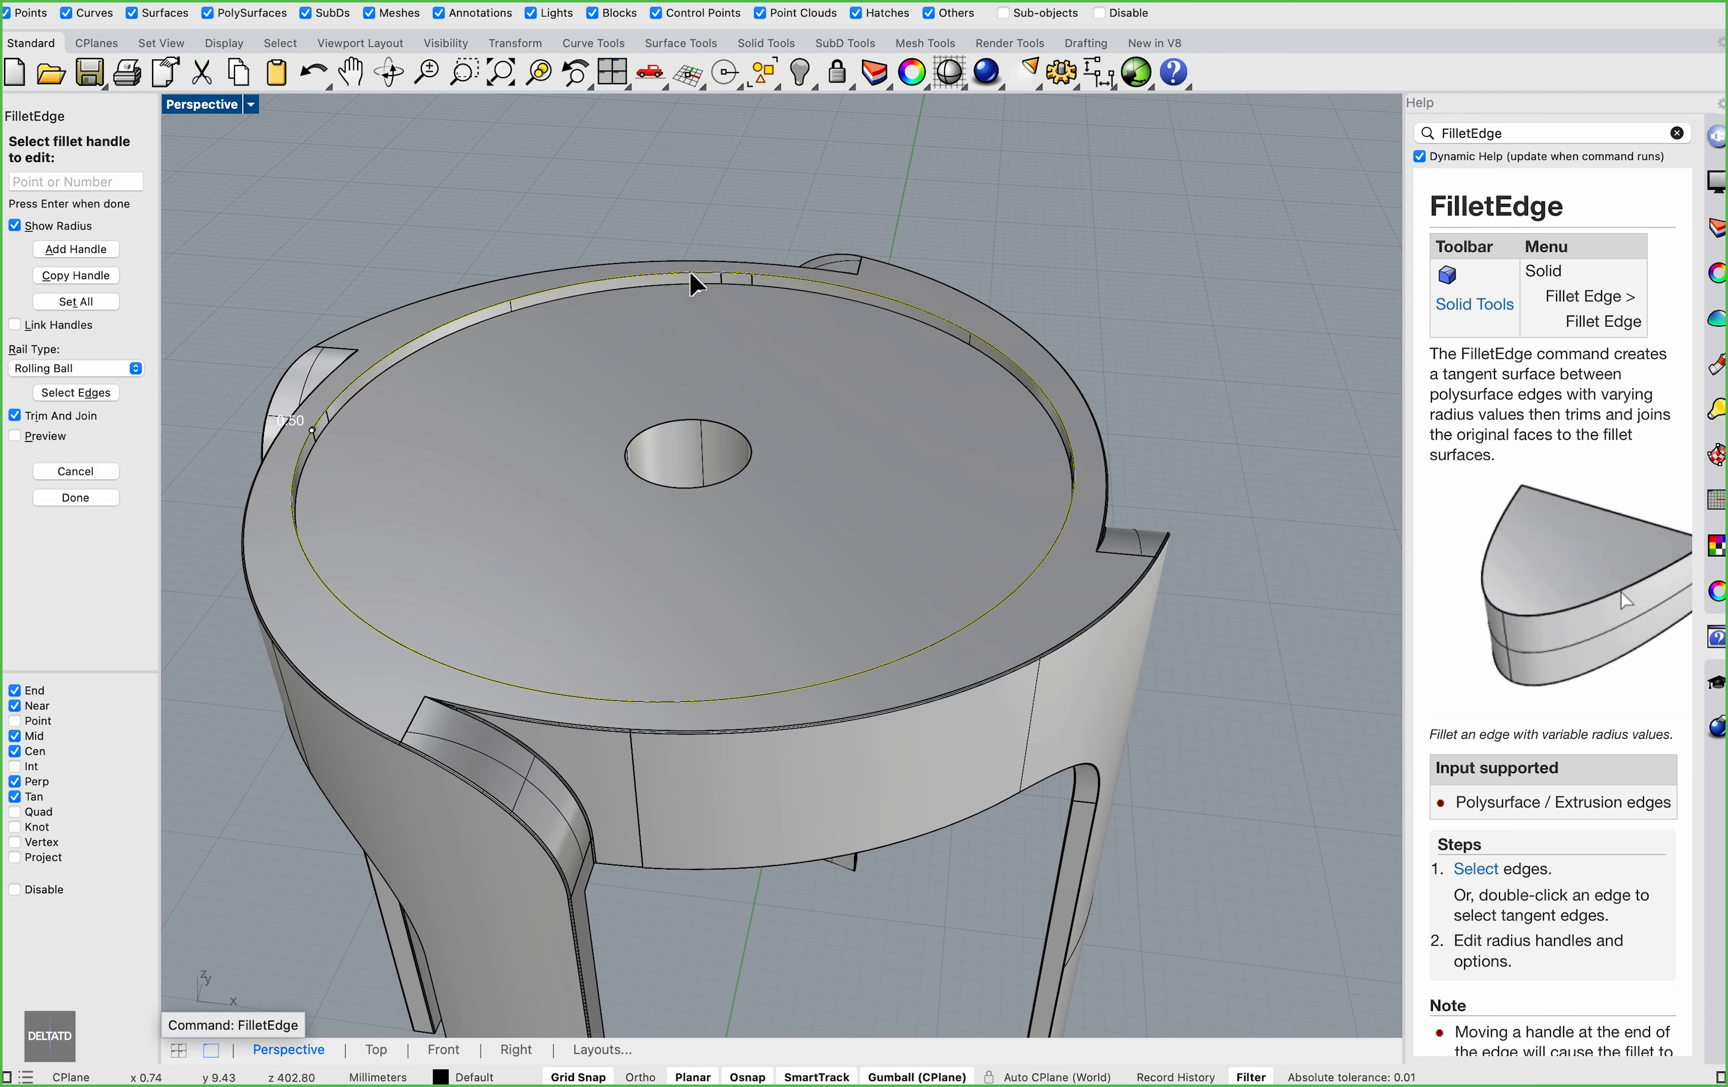
{"action": "key", "text": "Return"}
Fillet the edge loop where the seat meets the ring's inner wall with a 1 mm radius
{"action": "scroll", "coordinate": [647, 309], "scroll_direction": "up", "scroll_amount": 3}
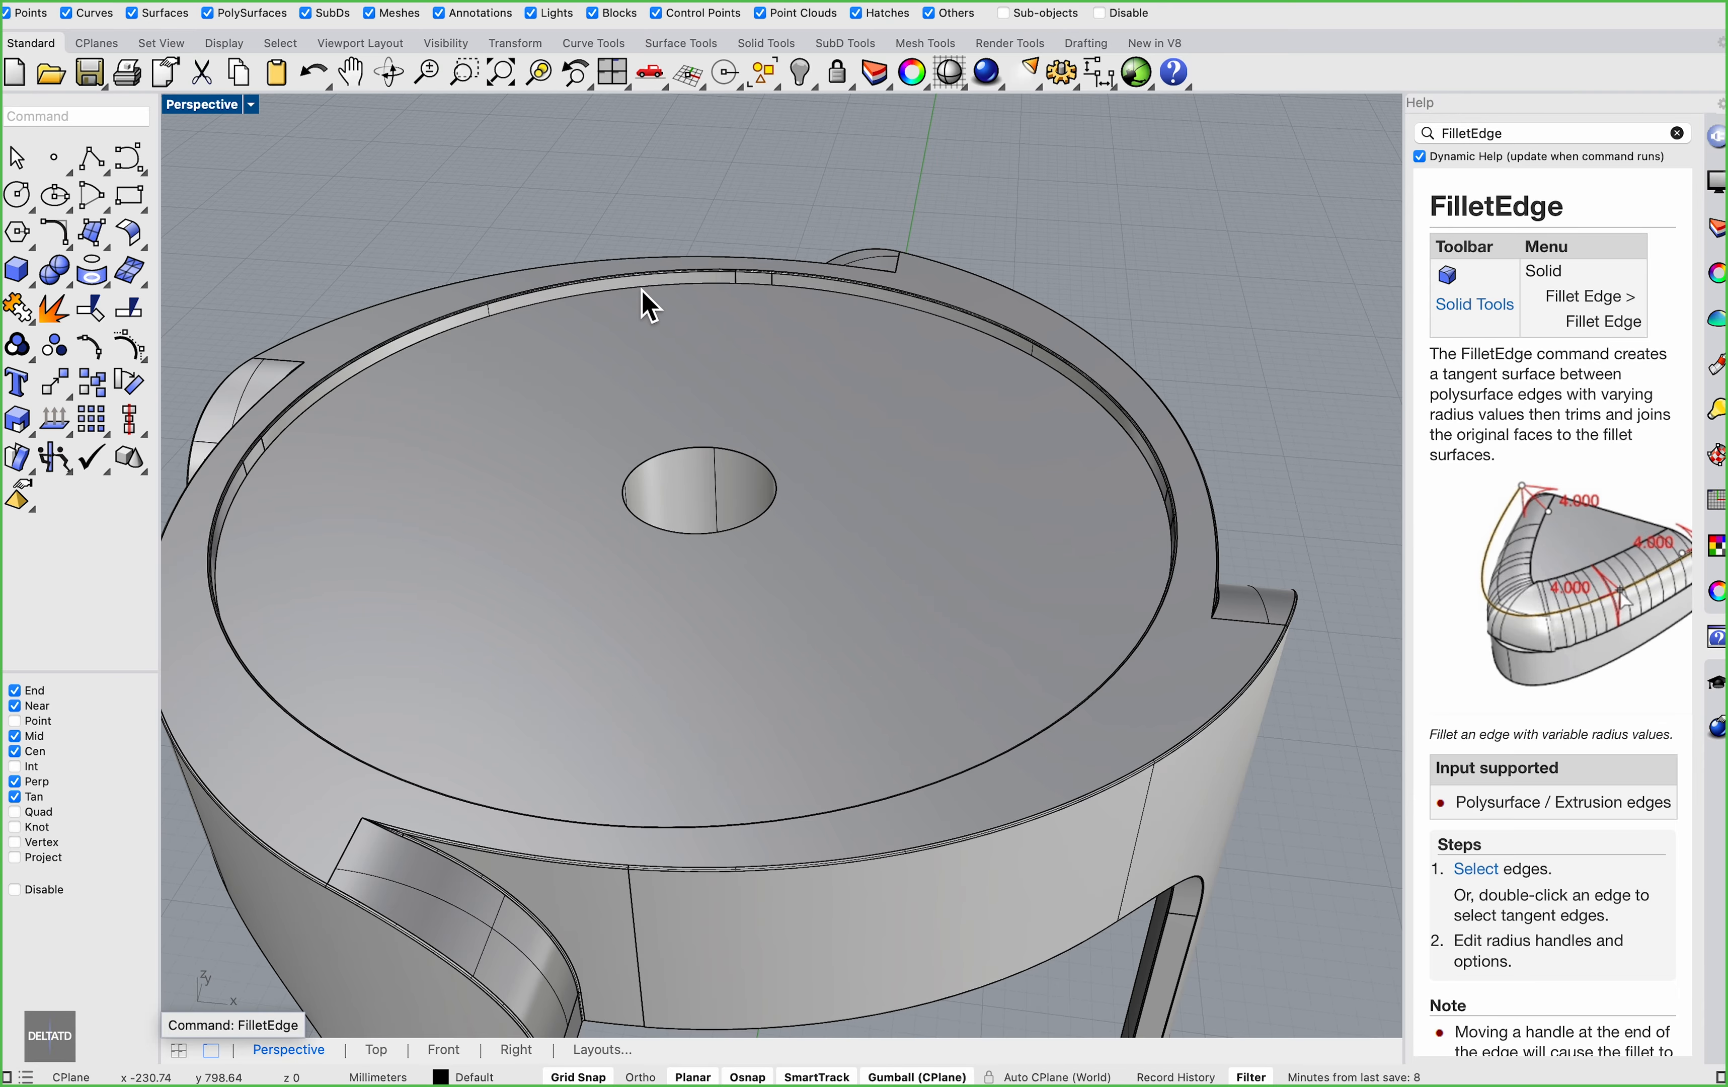
{"action": "scroll", "coordinate": [644, 302], "scroll_direction": "up", "scroll_amount": 2}
{"action": "double_click", "coordinate": [643, 288], "text": "shift+super"}
{"action": "key", "text": "Return"}
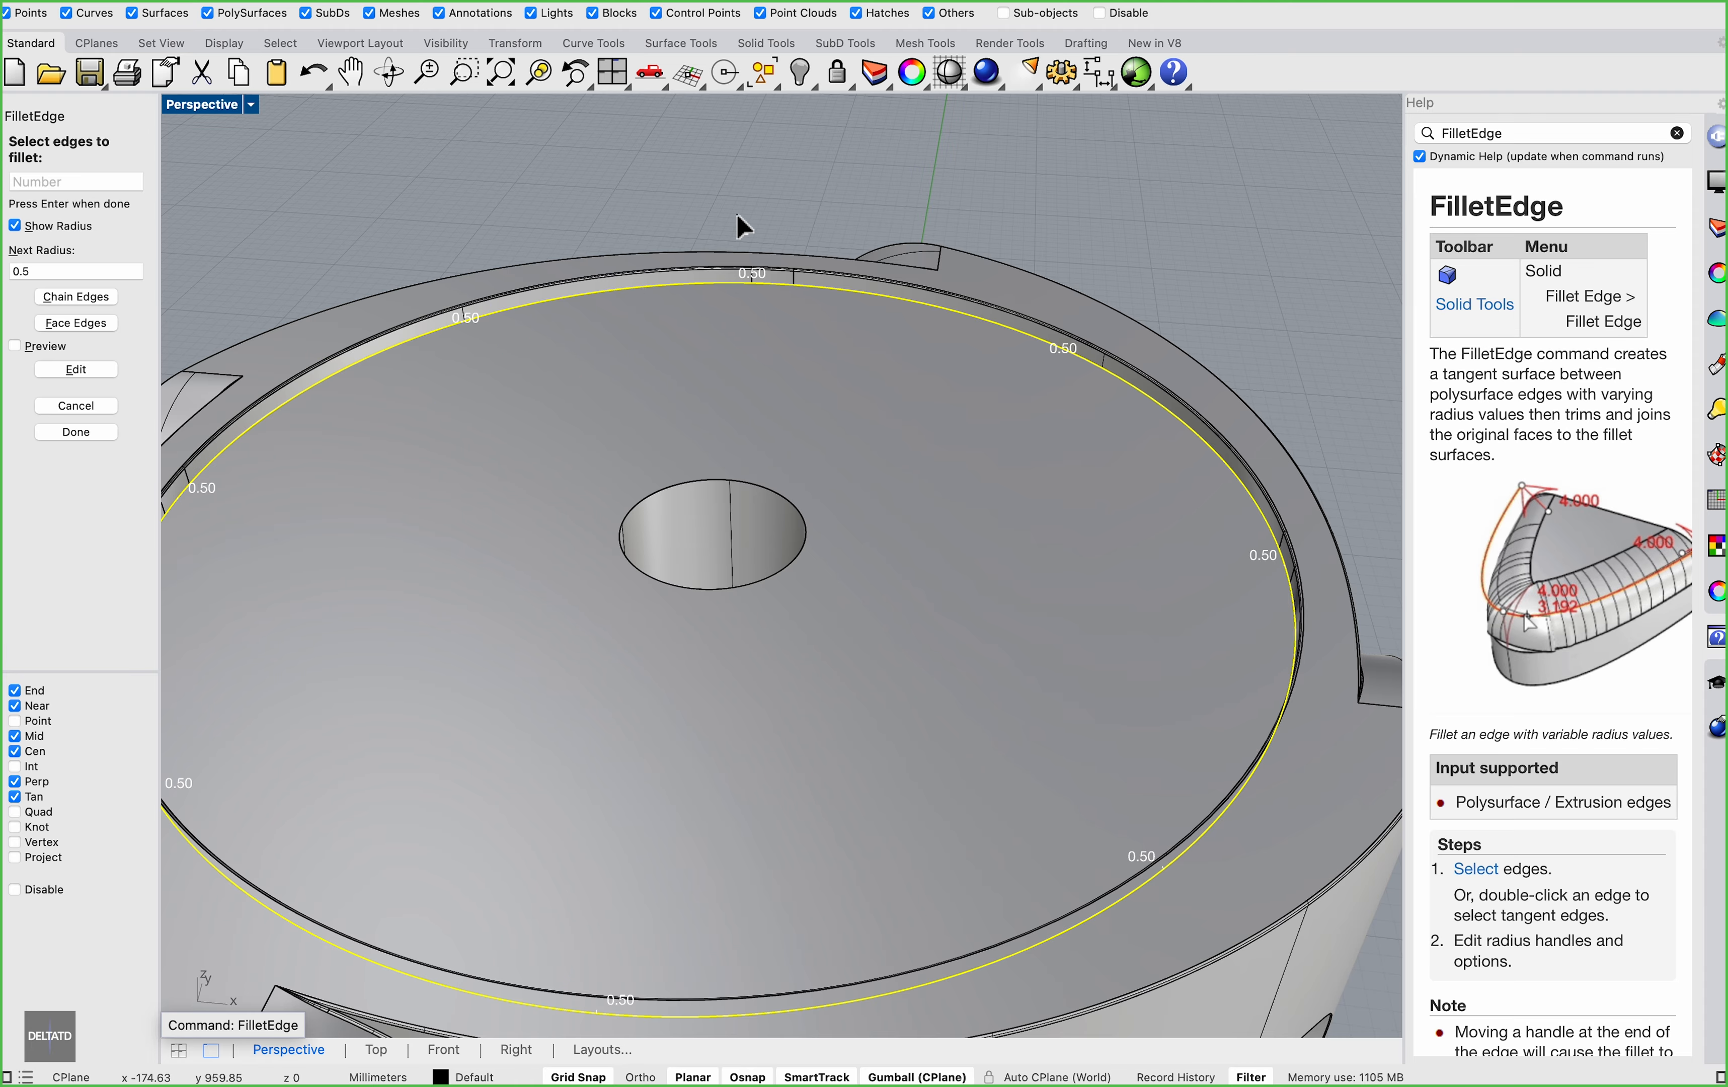
{"action": "key", "text": "Return"}
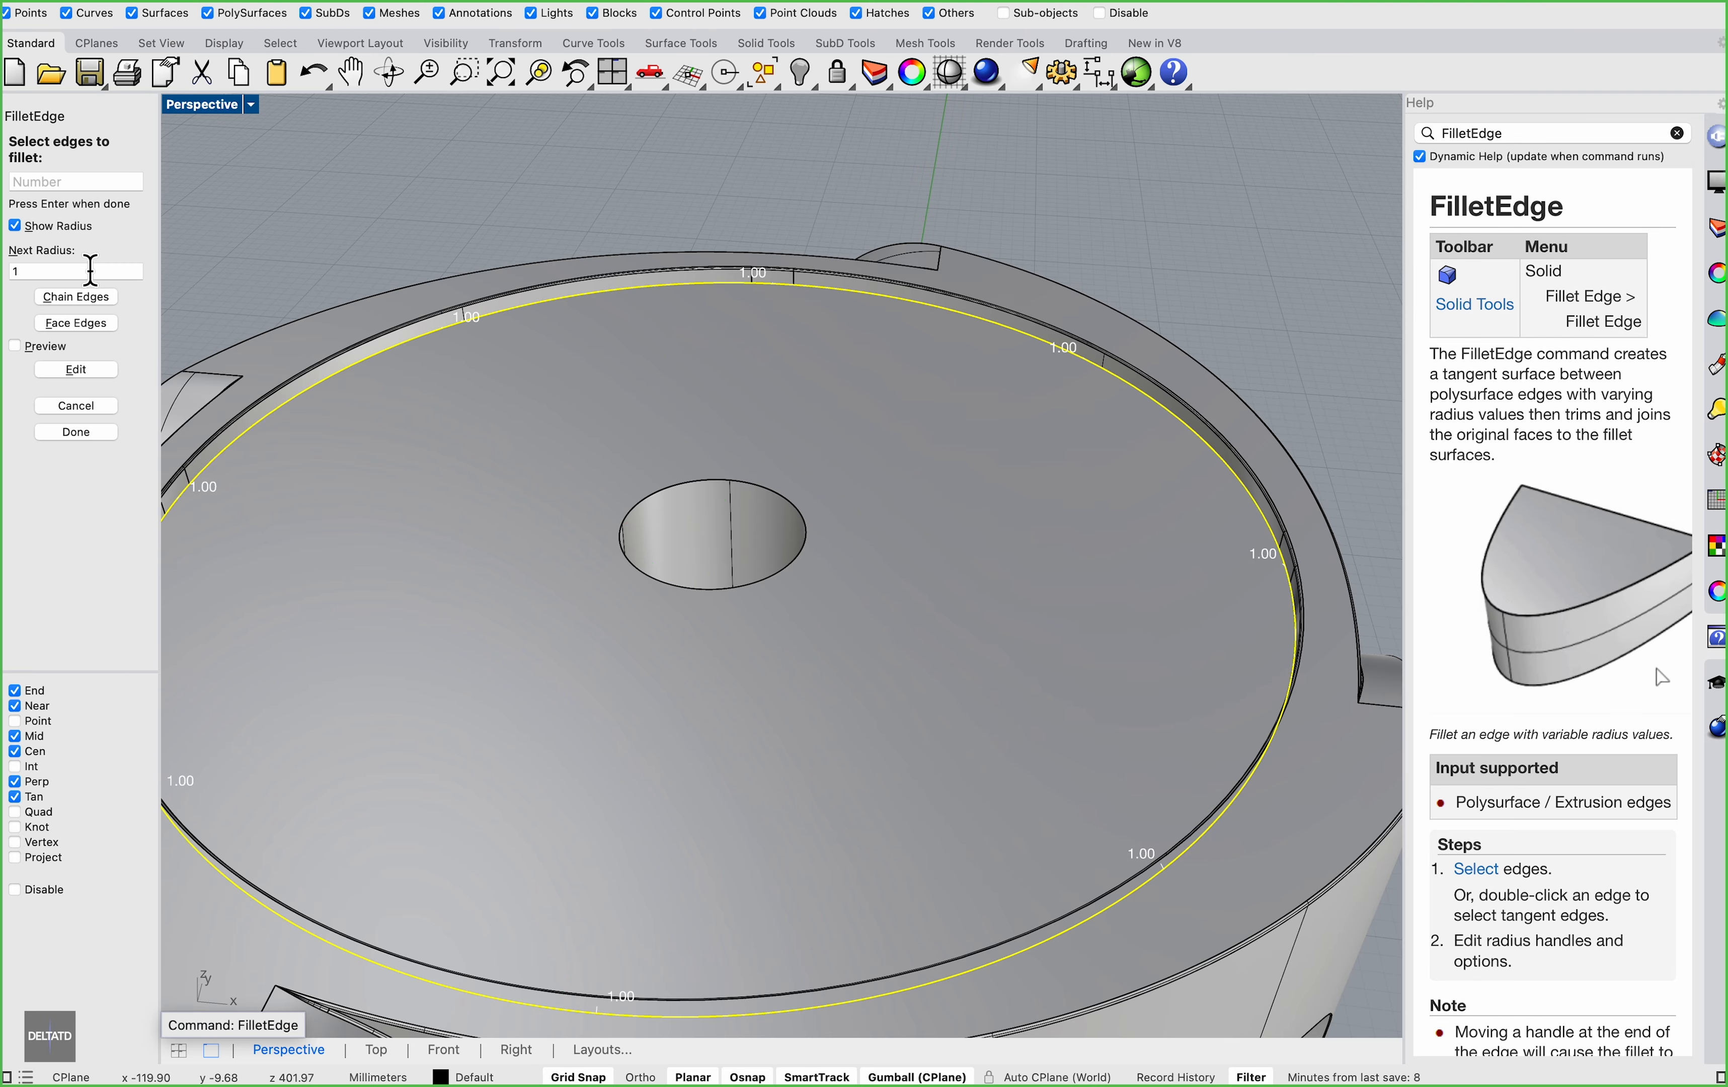
{"action": "key", "text": "Return"}
{"action": "key", "text": "Return"}
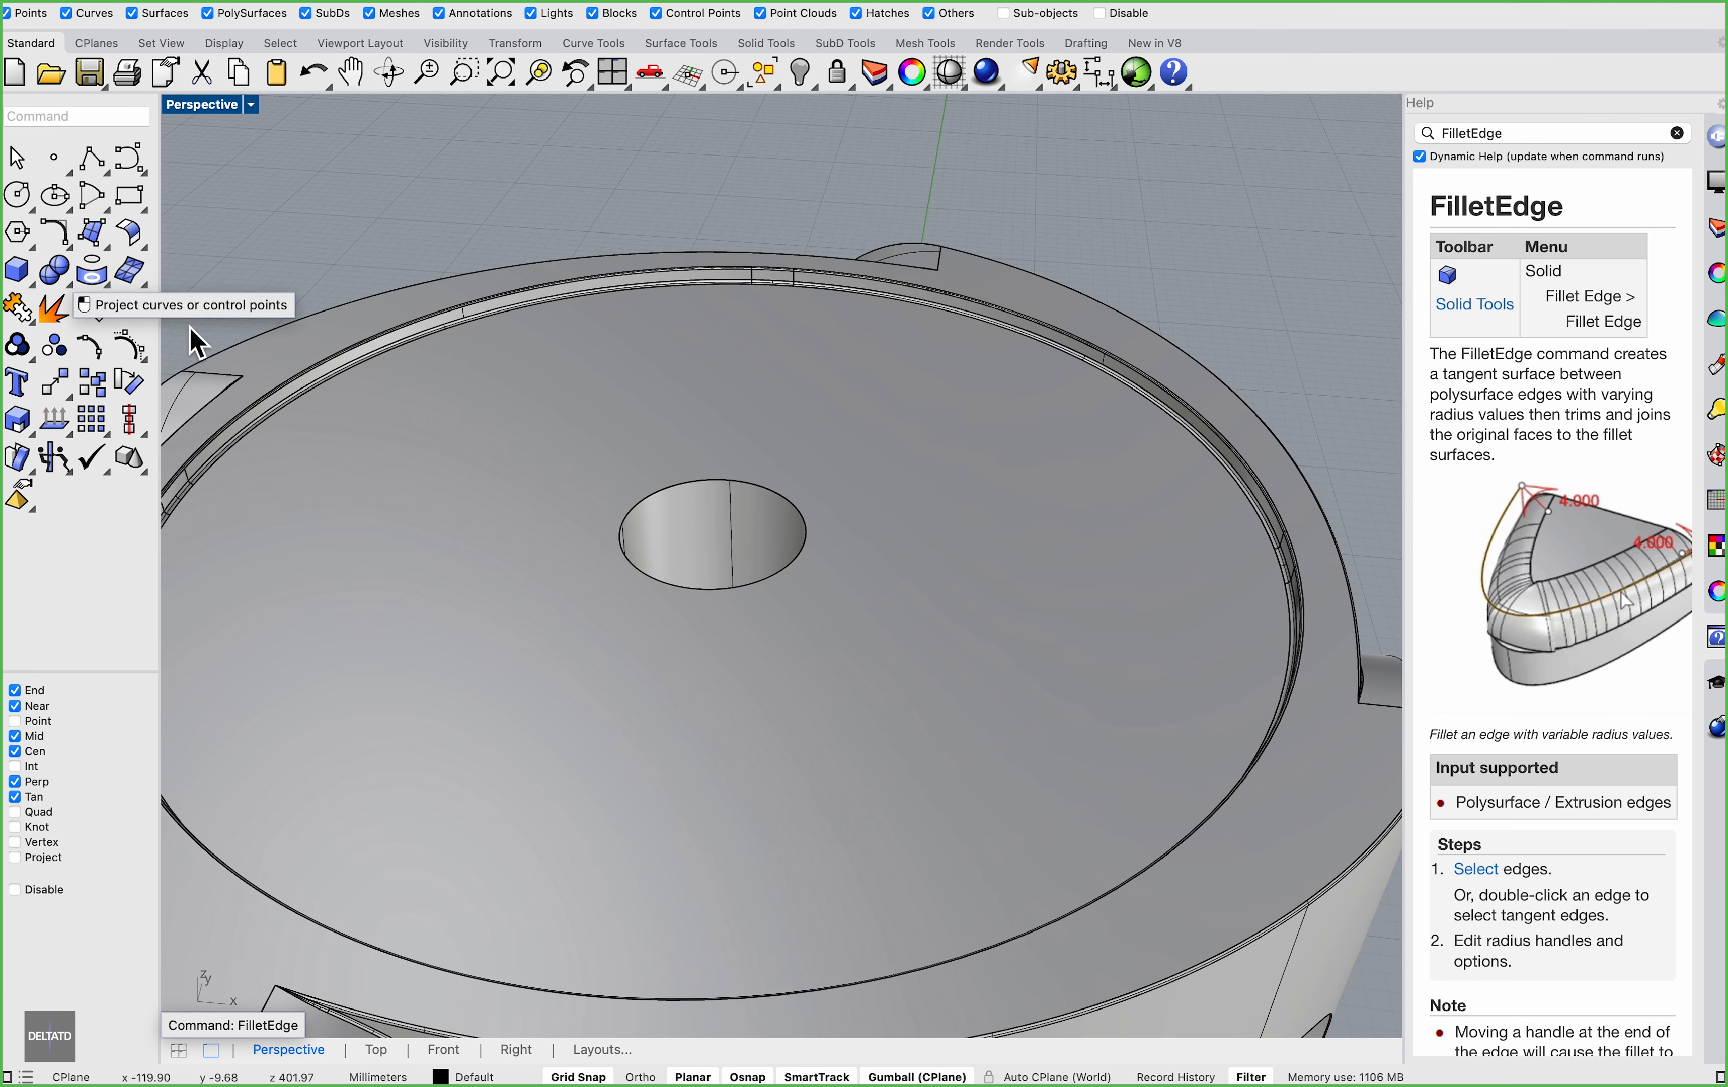
Fillet the upper edge of the central hole with a 1 mm radius
{"action": "key", "text": "Return"}
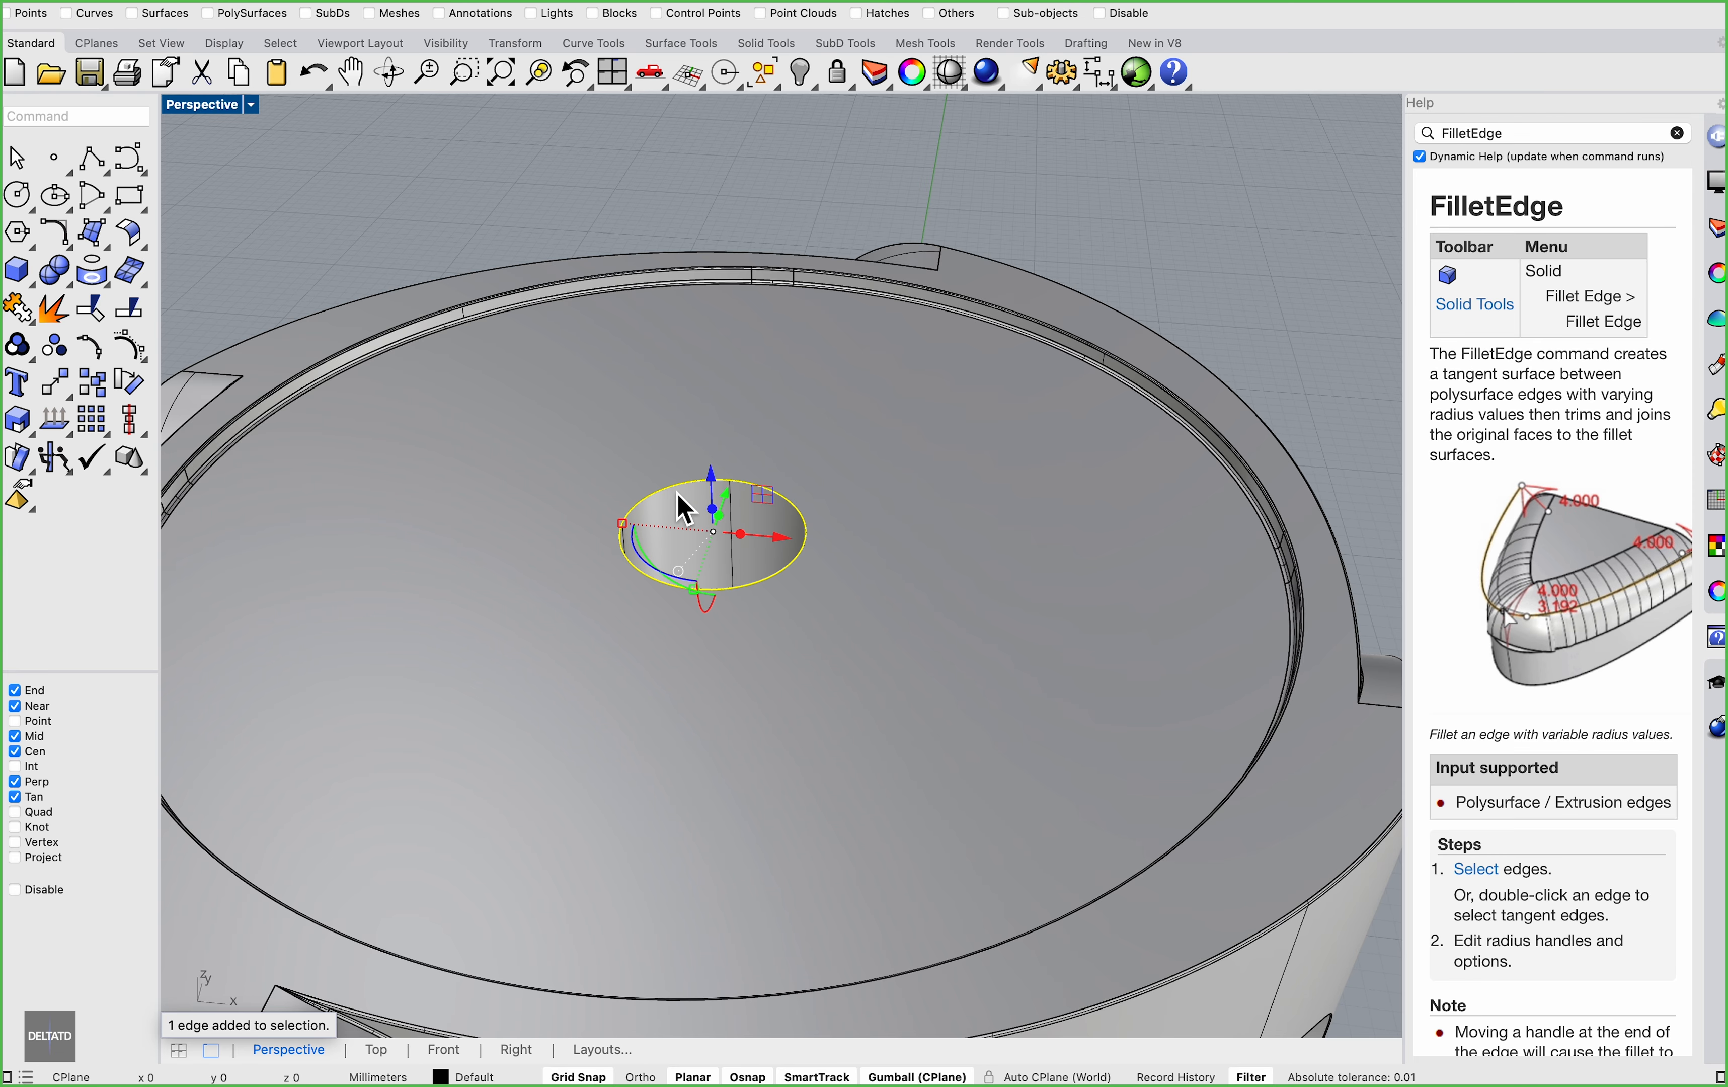
{"action": "key", "text": "Return"}
{"action": "key", "text": "Return"}
{"action": "key", "text": "Return"}
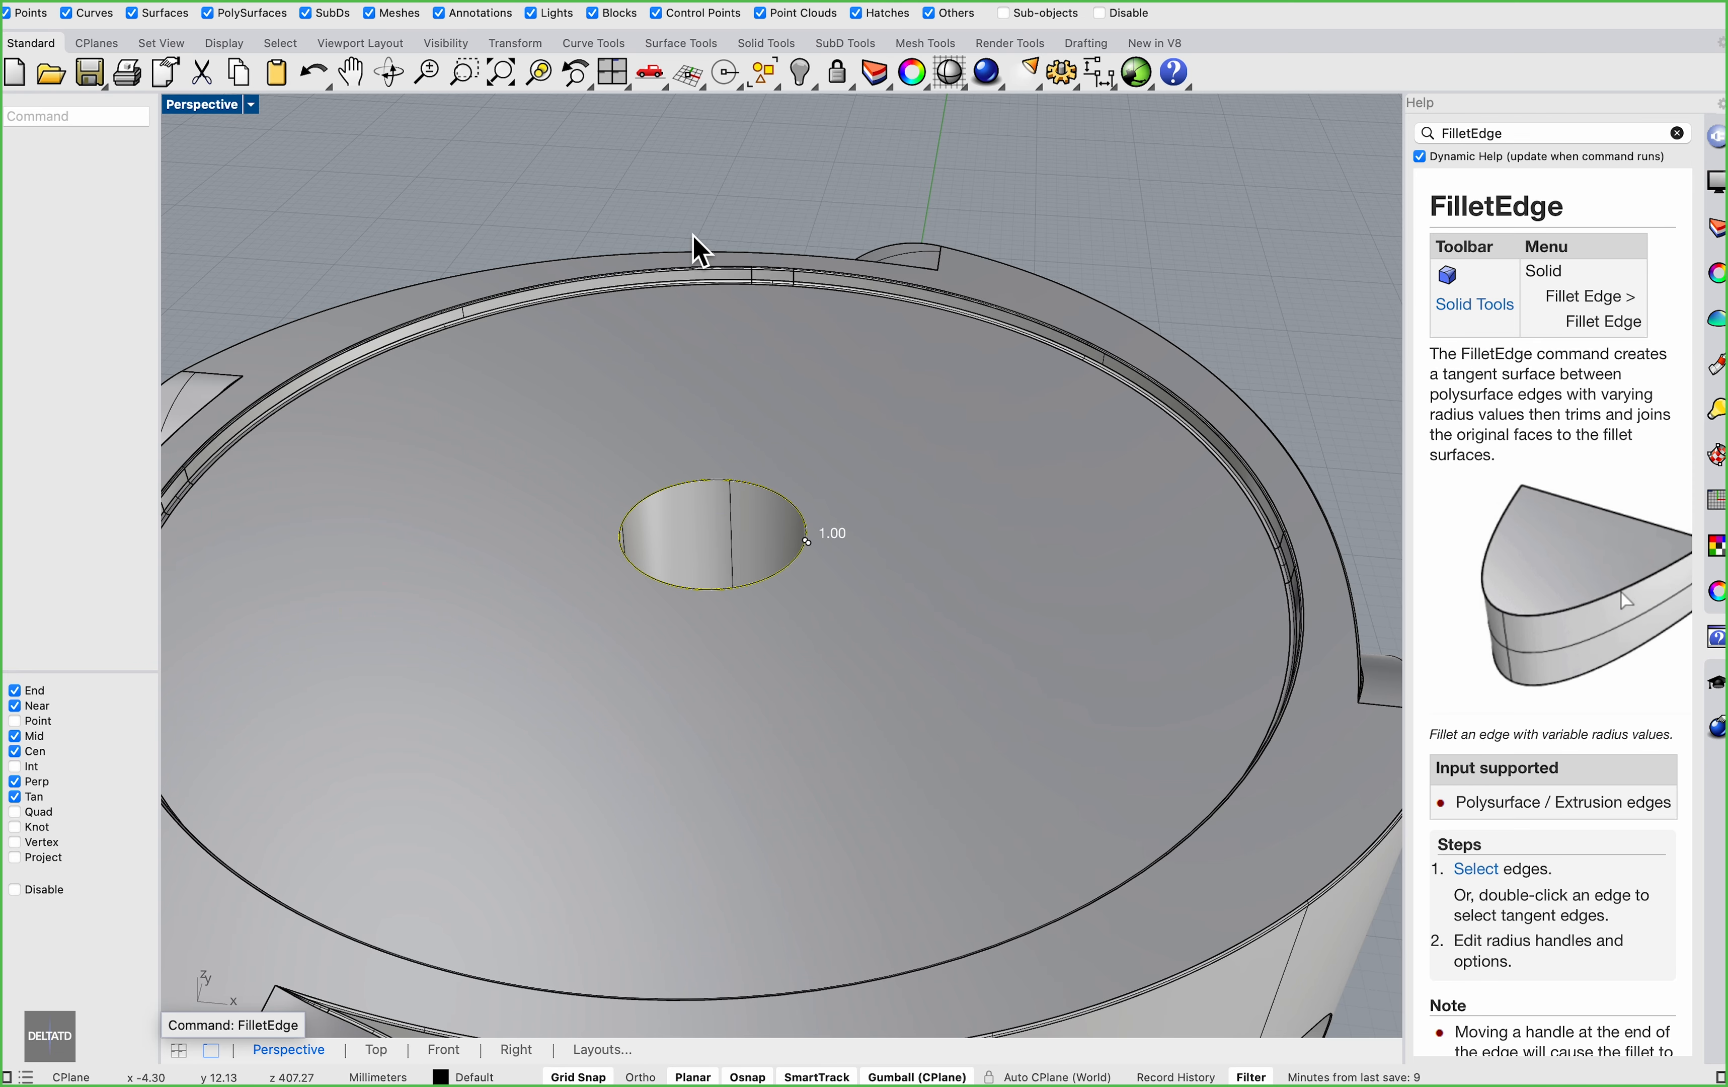
Fillet the ring's lower inner edge loop and the central hole's lower edge on the underside with a 1 mm radius
{"action": "scroll", "coordinate": [728, 361], "scroll_direction": "down", "scroll_amount": 6}
{"action": "left_click", "coordinate": [836, 728]}
{"action": "right_click_drag", "start_coordinate": [876, 795], "coordinate": [760, 636]}
{"action": "key", "text": "Escape"}
{"action": "scroll", "coordinate": [725, 563], "scroll_direction": "up", "scroll_amount": 8}
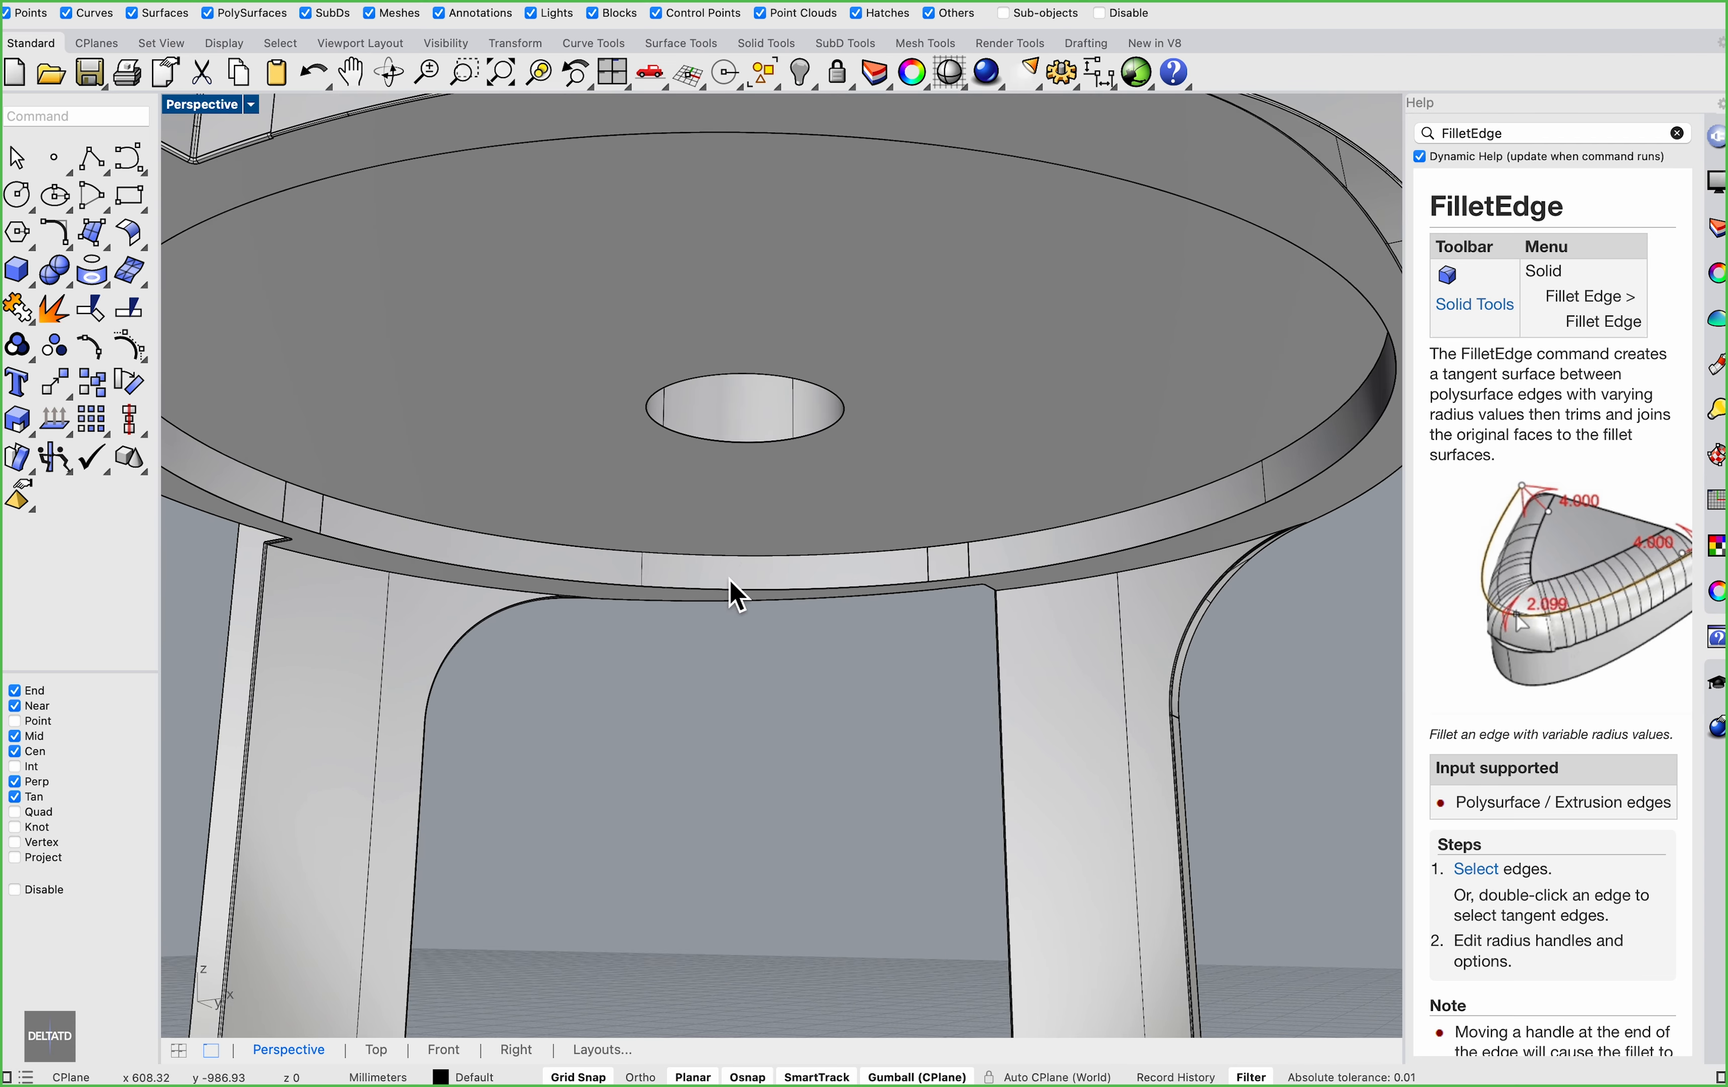
{"action": "double_click", "coordinate": [724, 589], "text": "shift+super"}
{"action": "left_click", "coordinate": [780, 375], "text": "shift+super"}
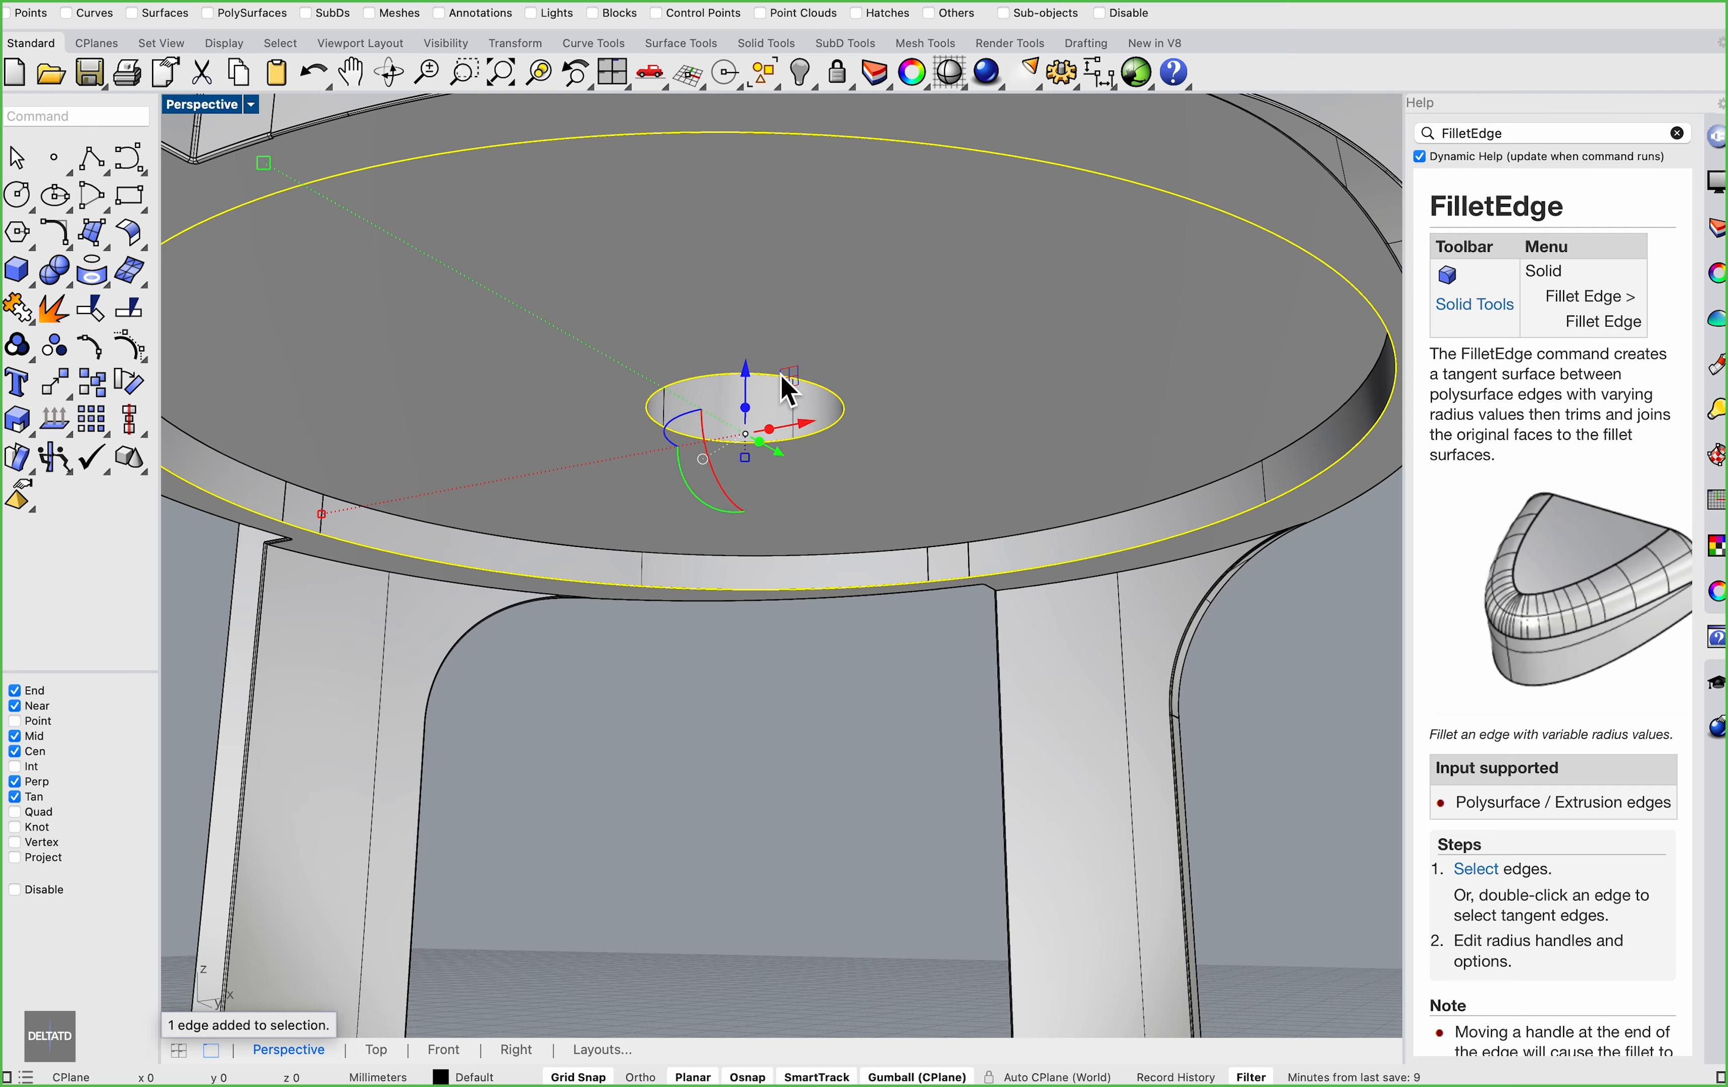
{"action": "type", "text": "fill"}
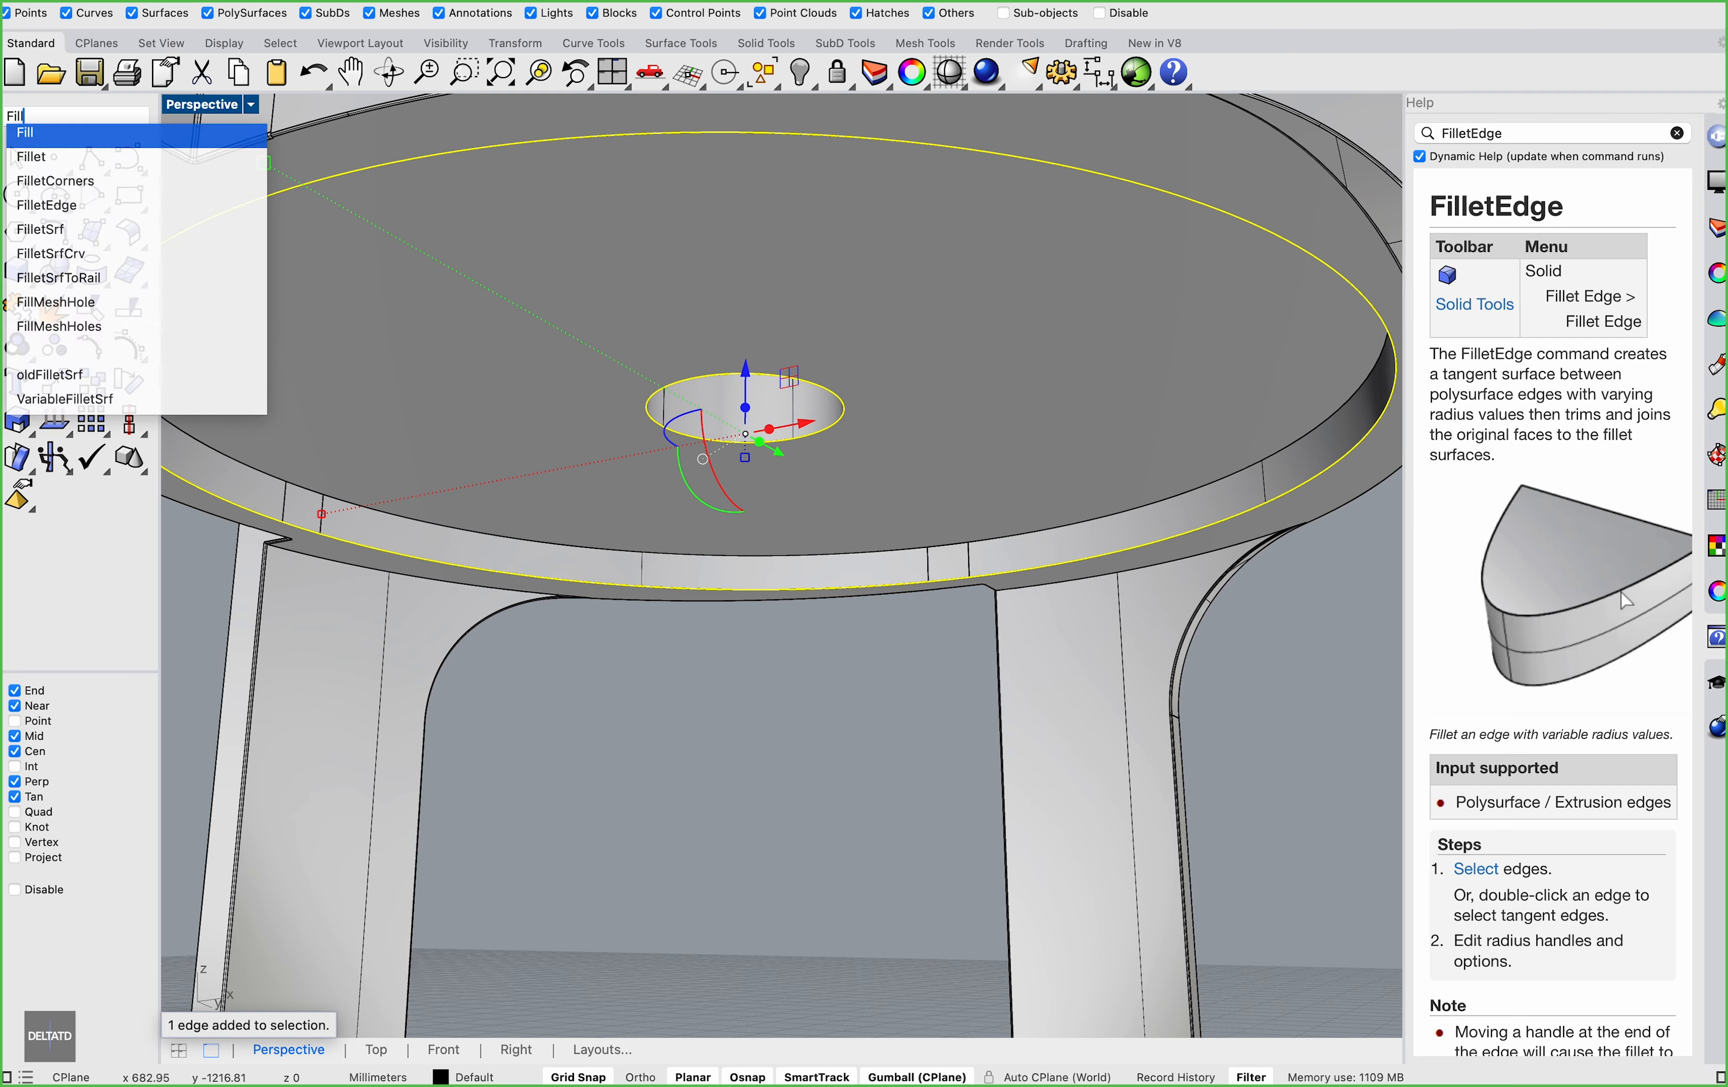
{"action": "key", "text": "Down"}
{"action": "key", "text": "Down"}
{"action": "key", "text": "Down"}
{"action": "key", "text": "Return"}
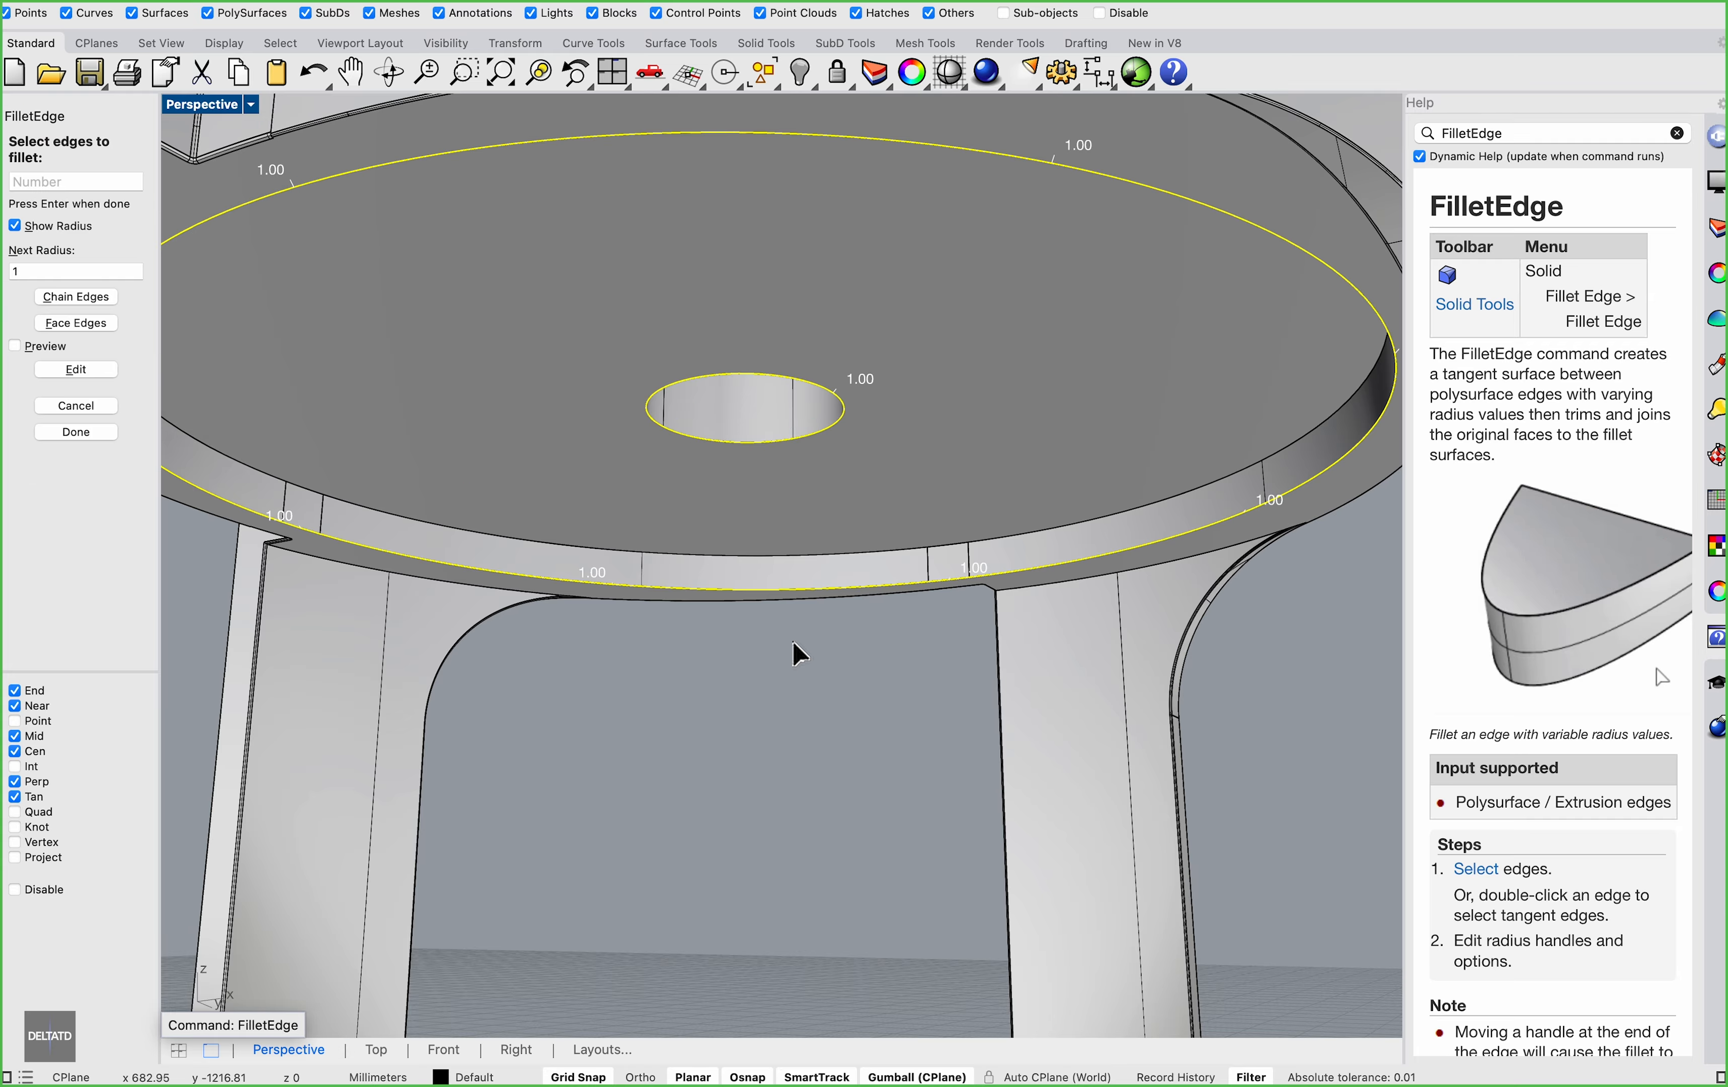
{"action": "key", "text": "Return"}
{"action": "key", "text": "Return"}
Show the whole stool and switch the Perspective viewport to the white, soft-shadowed Arctic display mode
{"action": "scroll", "coordinate": [798, 640], "scroll_direction": "down", "scroll_amount": 3}
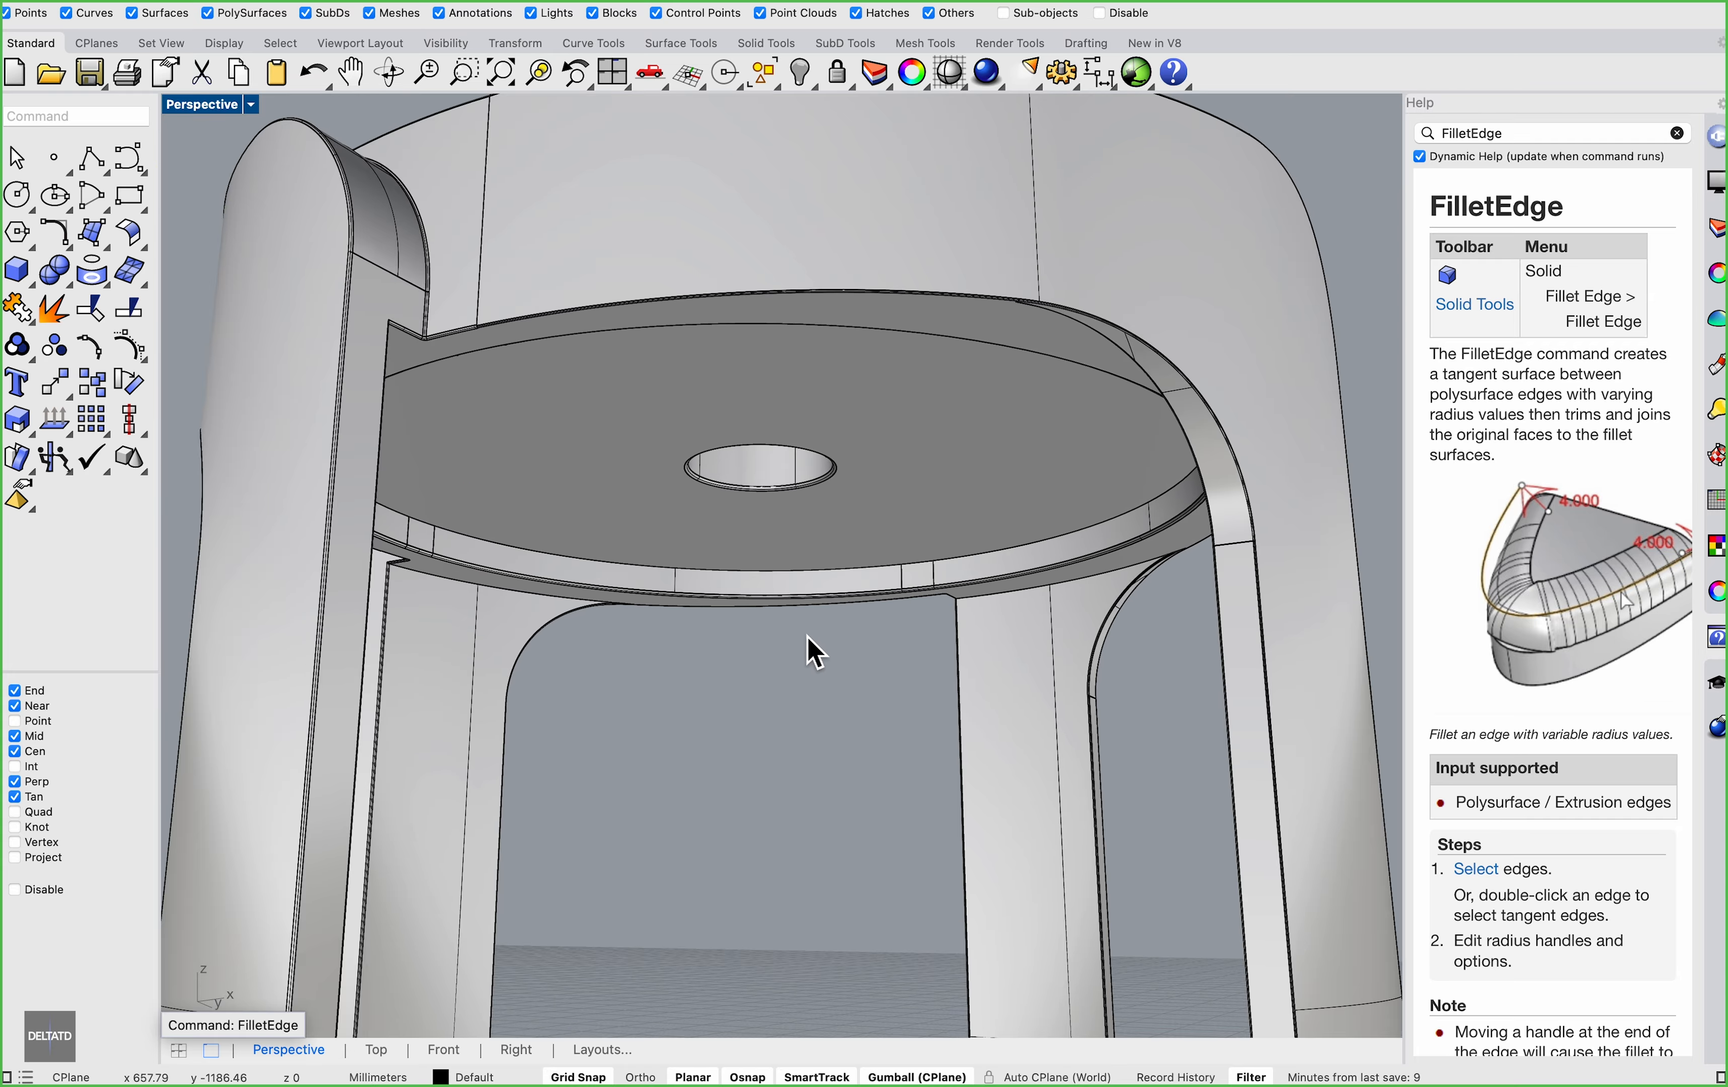
{"action": "scroll", "coordinate": [819, 669], "scroll_direction": "down", "scroll_amount": 10}
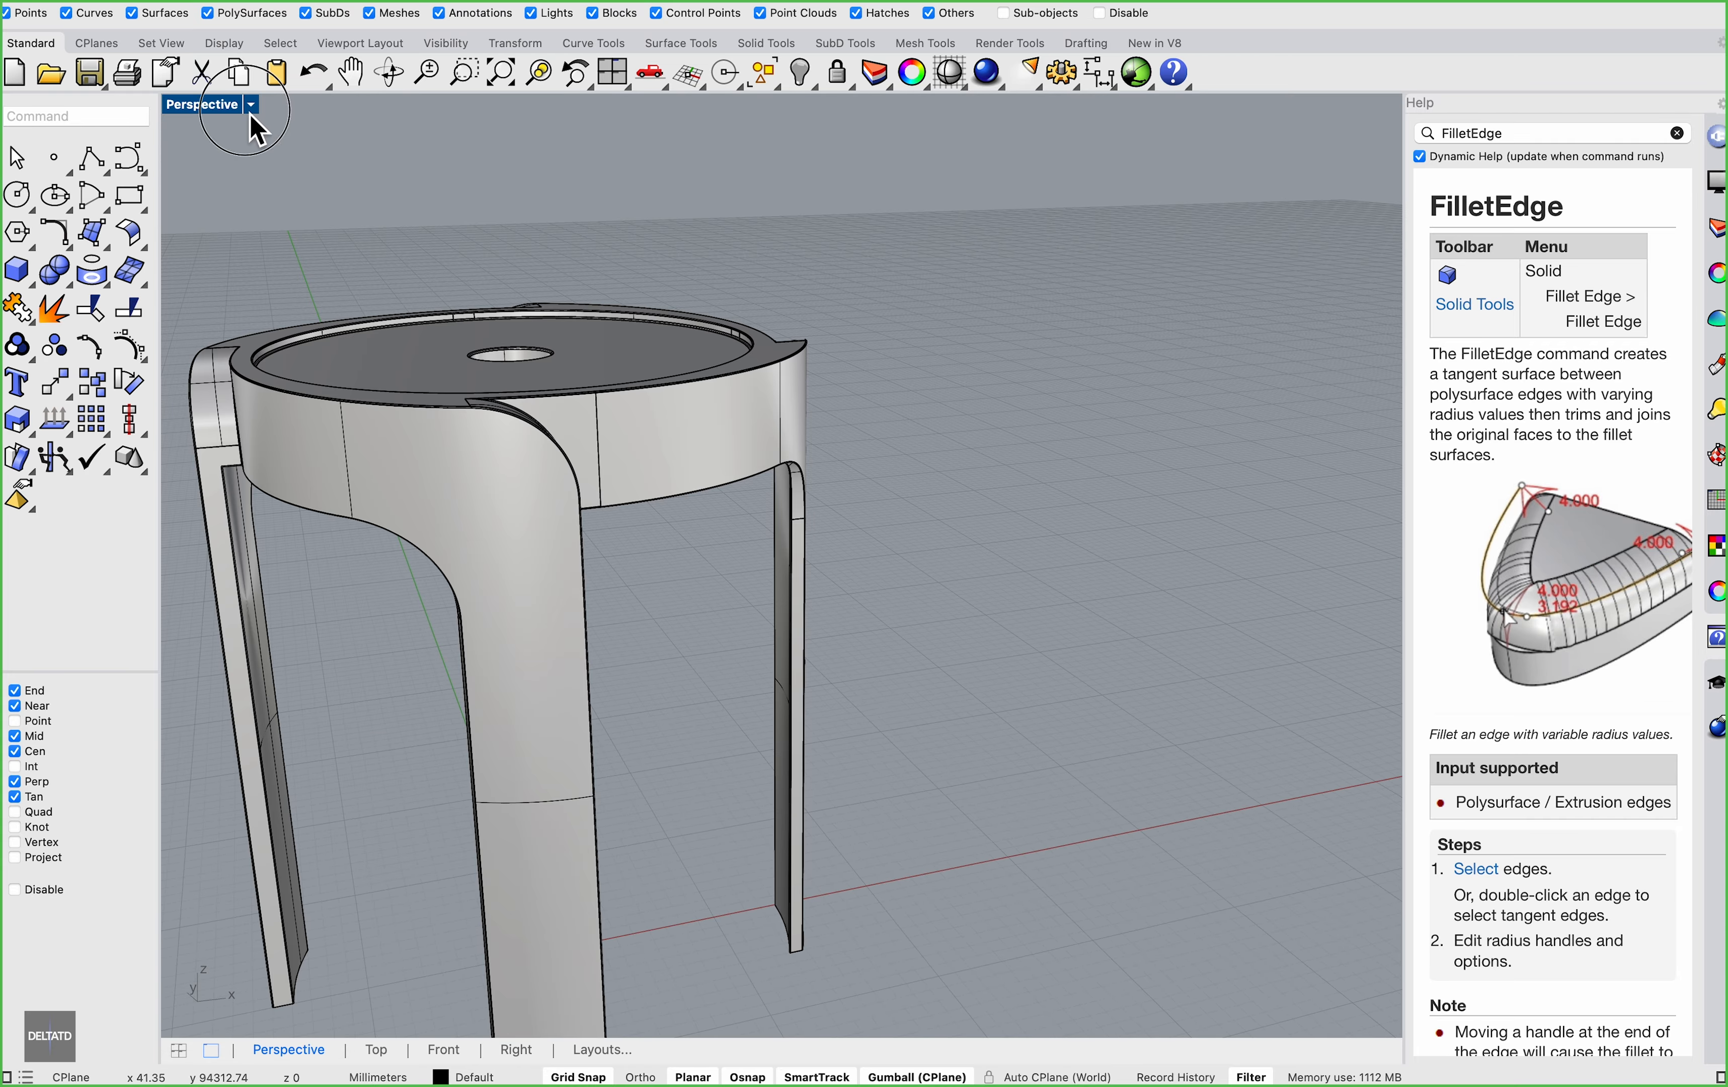
{"action": "left_click", "coordinate": [251, 104]}
{"action": "left_click", "coordinate": [324, 224]}
Examine the finished stool from above and below, checking the ring, seat underside, central hole and leg joints
{"action": "left_click", "coordinate": [648, 455]}
{"action": "scroll", "coordinate": [598, 551], "scroll_direction": "down", "scroll_amount": 5}
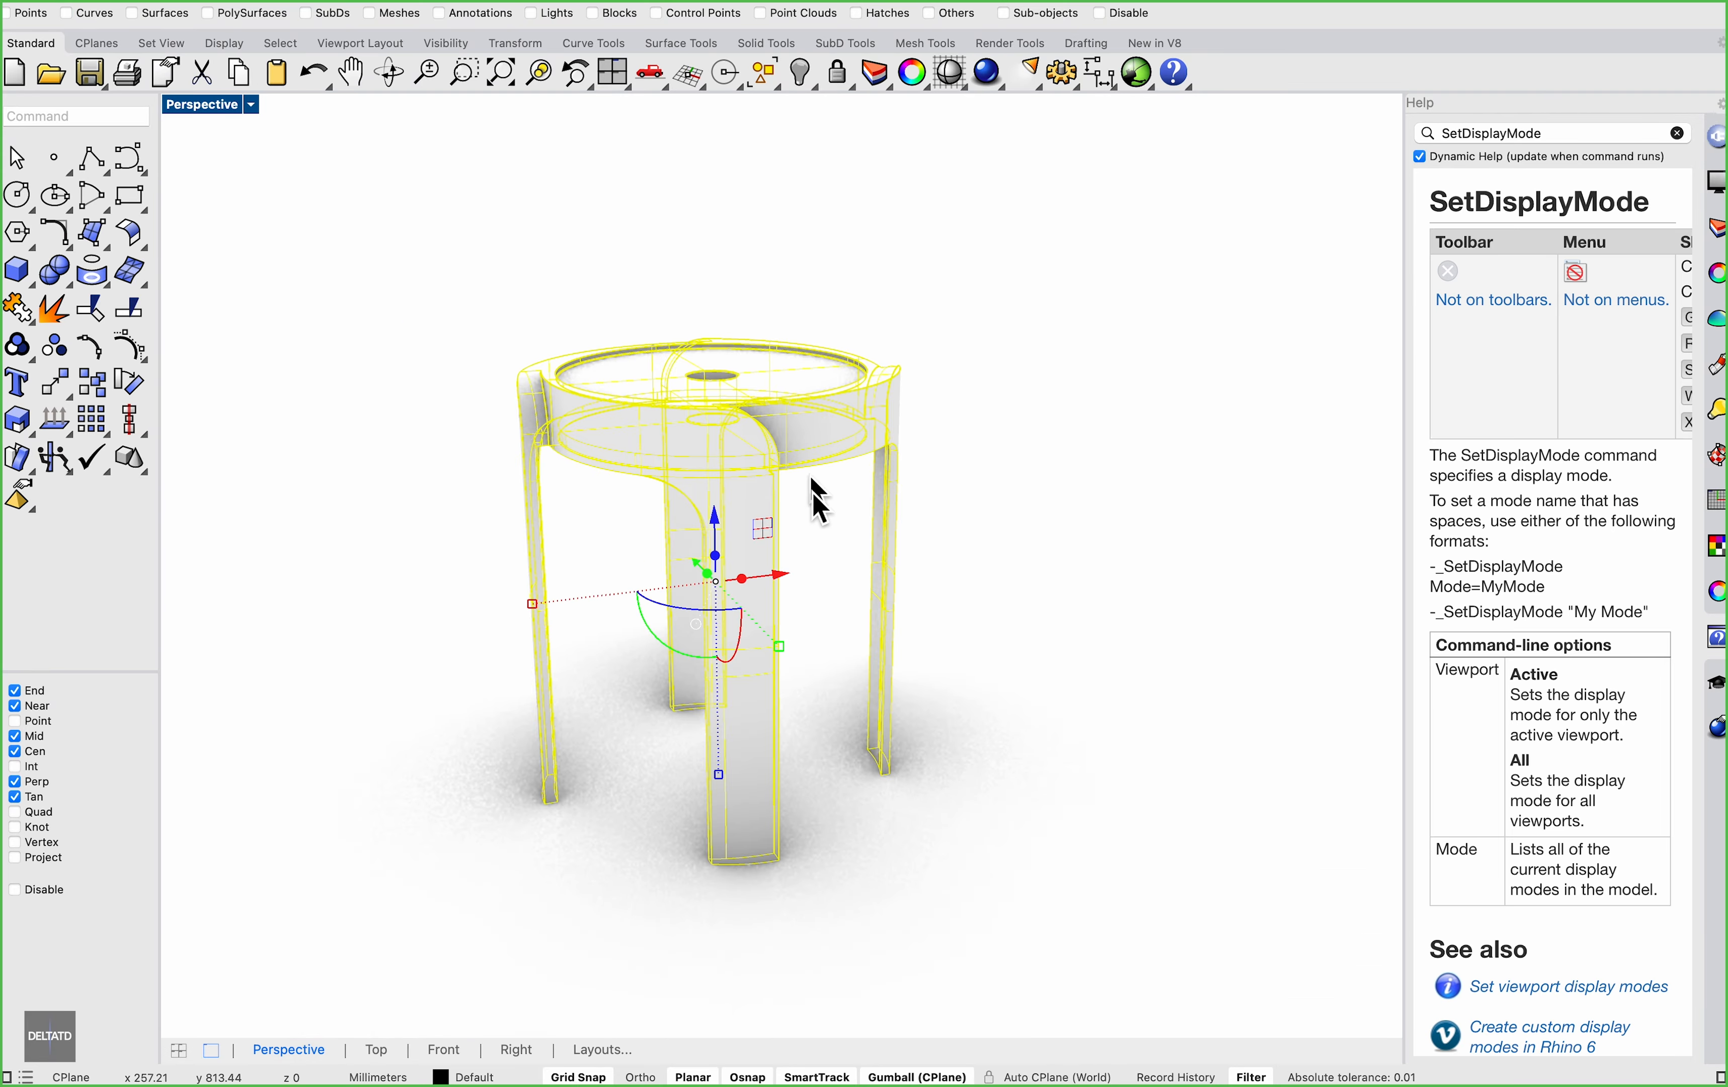
{"action": "right_click_drag", "start_coordinate": [812, 481], "coordinate": [540, 424]}
{"action": "key", "text": "Escape"}
{"action": "scroll", "coordinate": [619, 463], "scroll_direction": "up", "scroll_amount": 10}
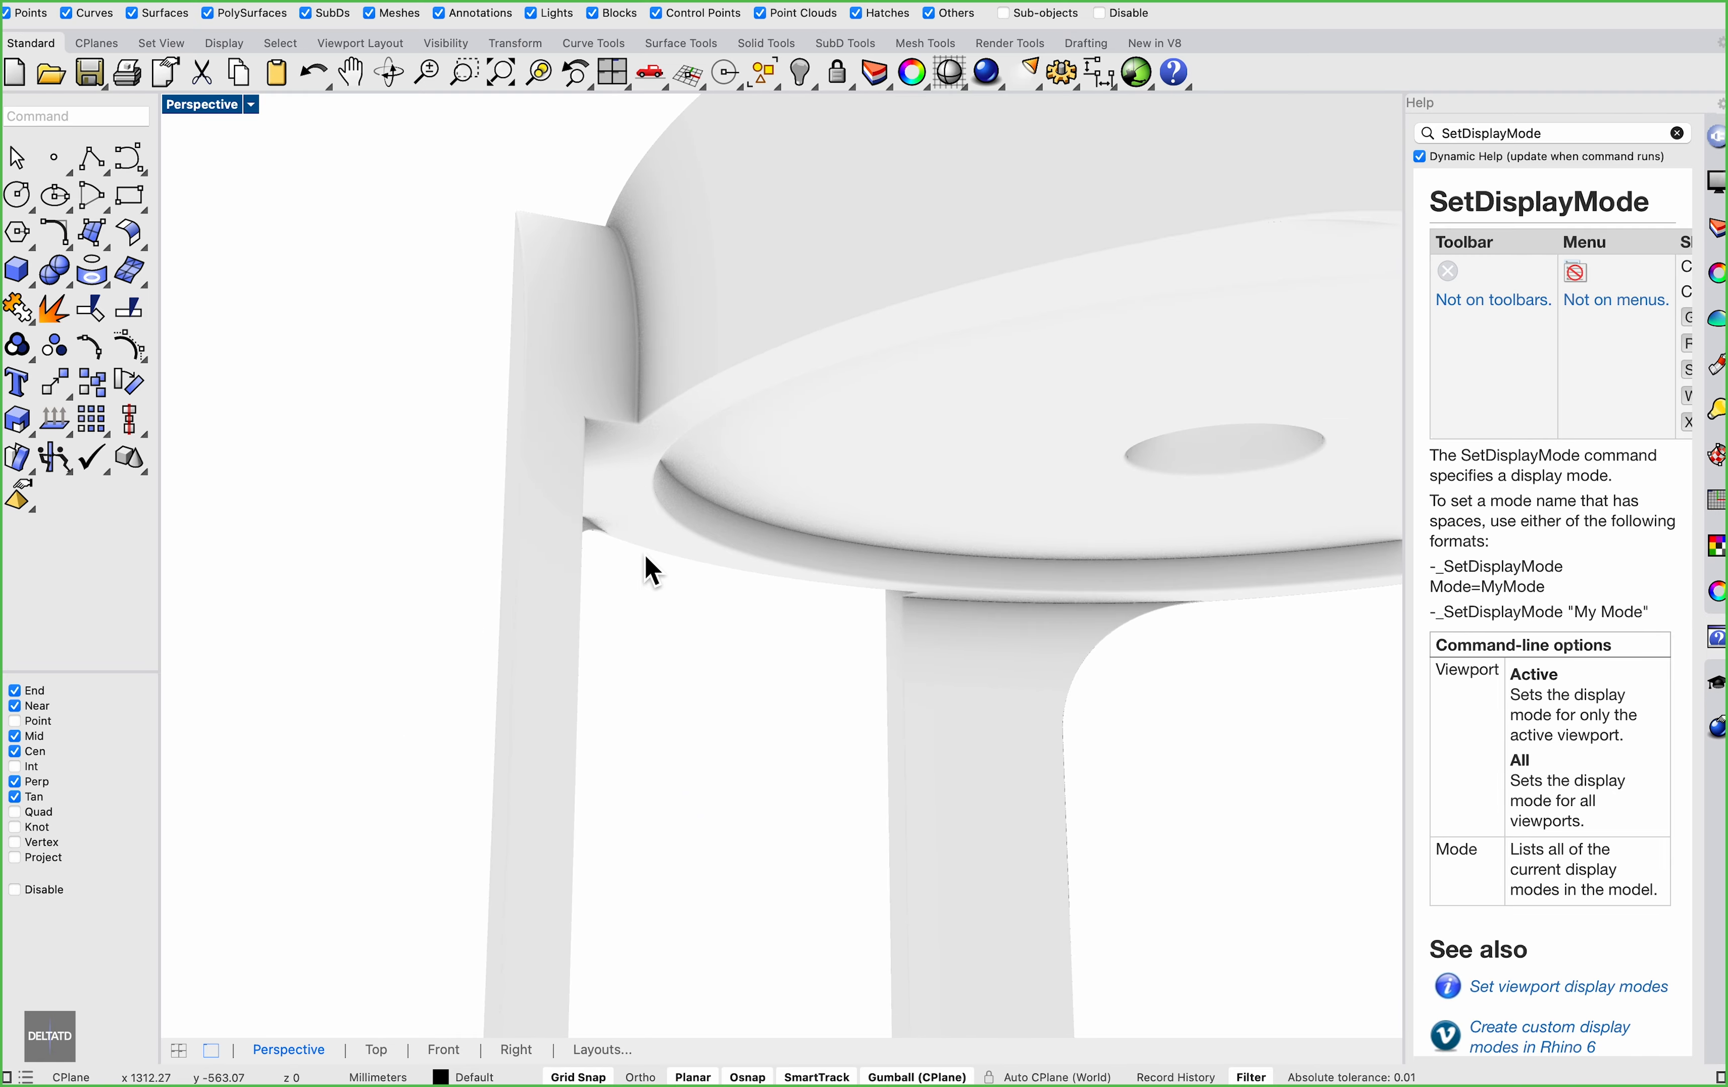
{"action": "scroll", "coordinate": [646, 568], "scroll_direction": "down", "scroll_amount": 5}
{"action": "right_click_drag", "start_coordinate": [629, 578], "coordinate": [921, 553]}
{"action": "left_click", "coordinate": [926, 617]}
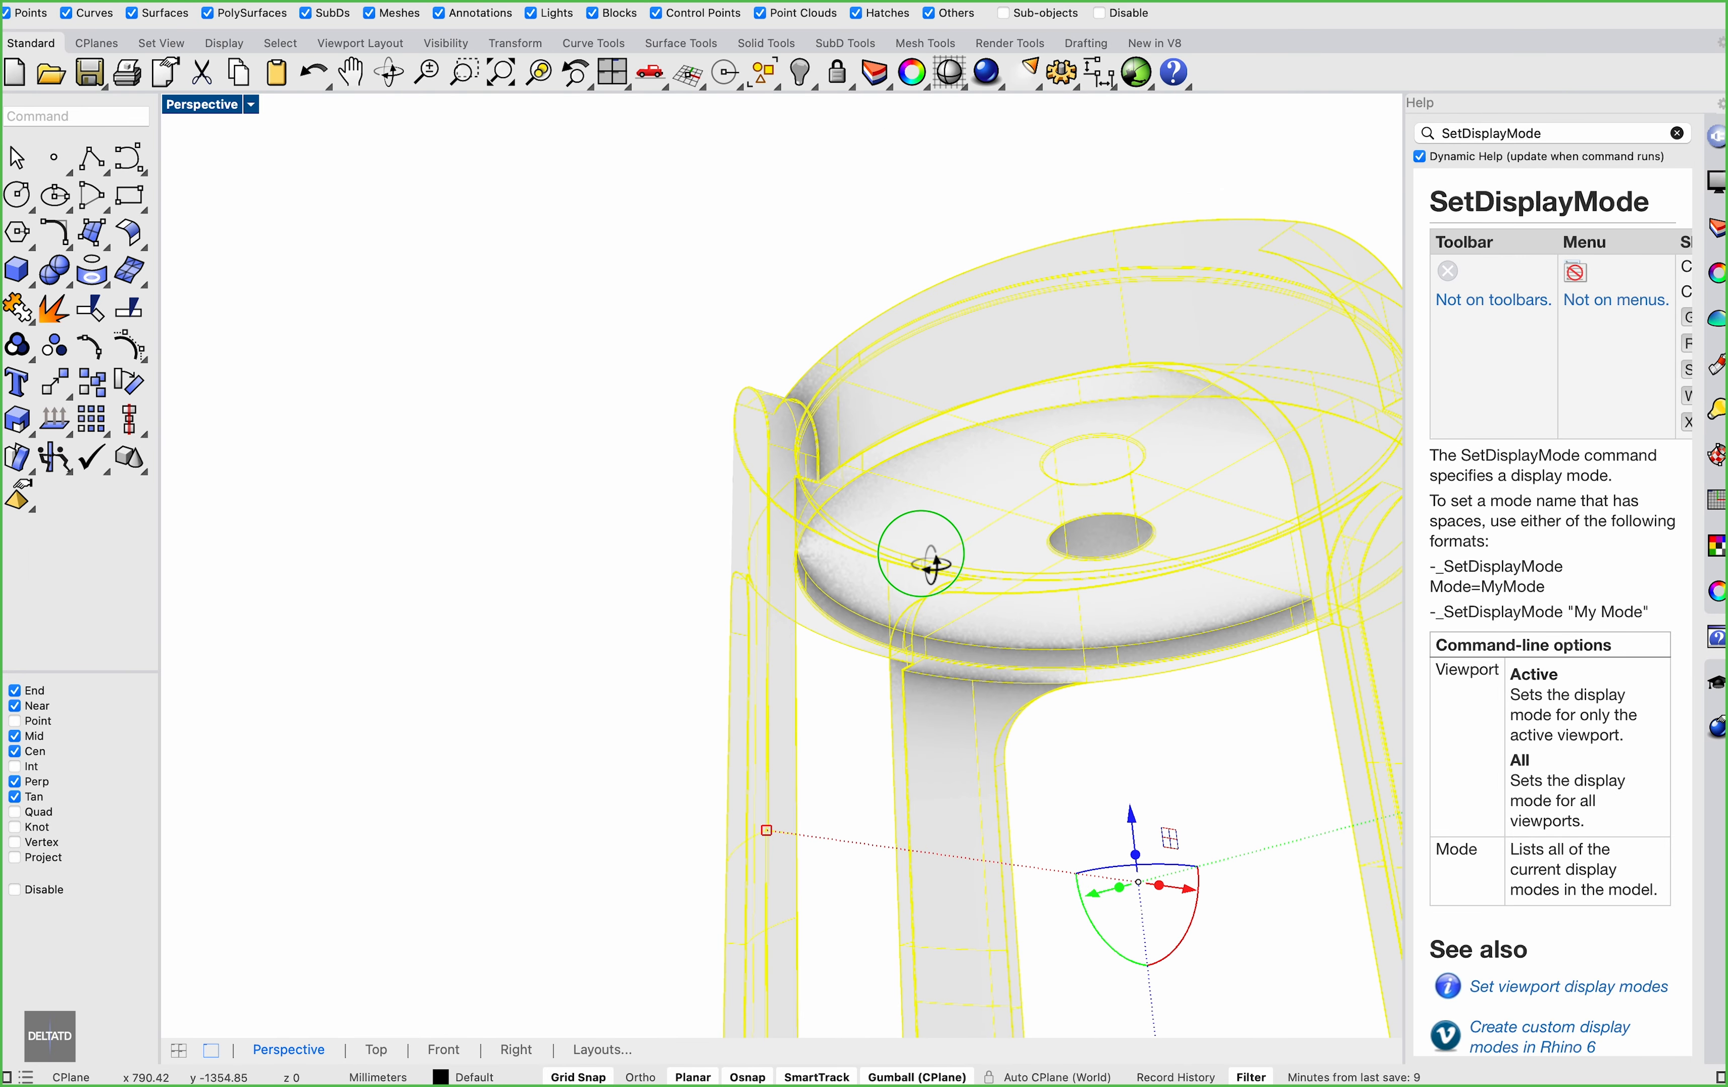
{"action": "scroll", "coordinate": [1186, 424], "scroll_direction": "up", "scroll_amount": 8}
{"action": "key", "text": "Escape"}
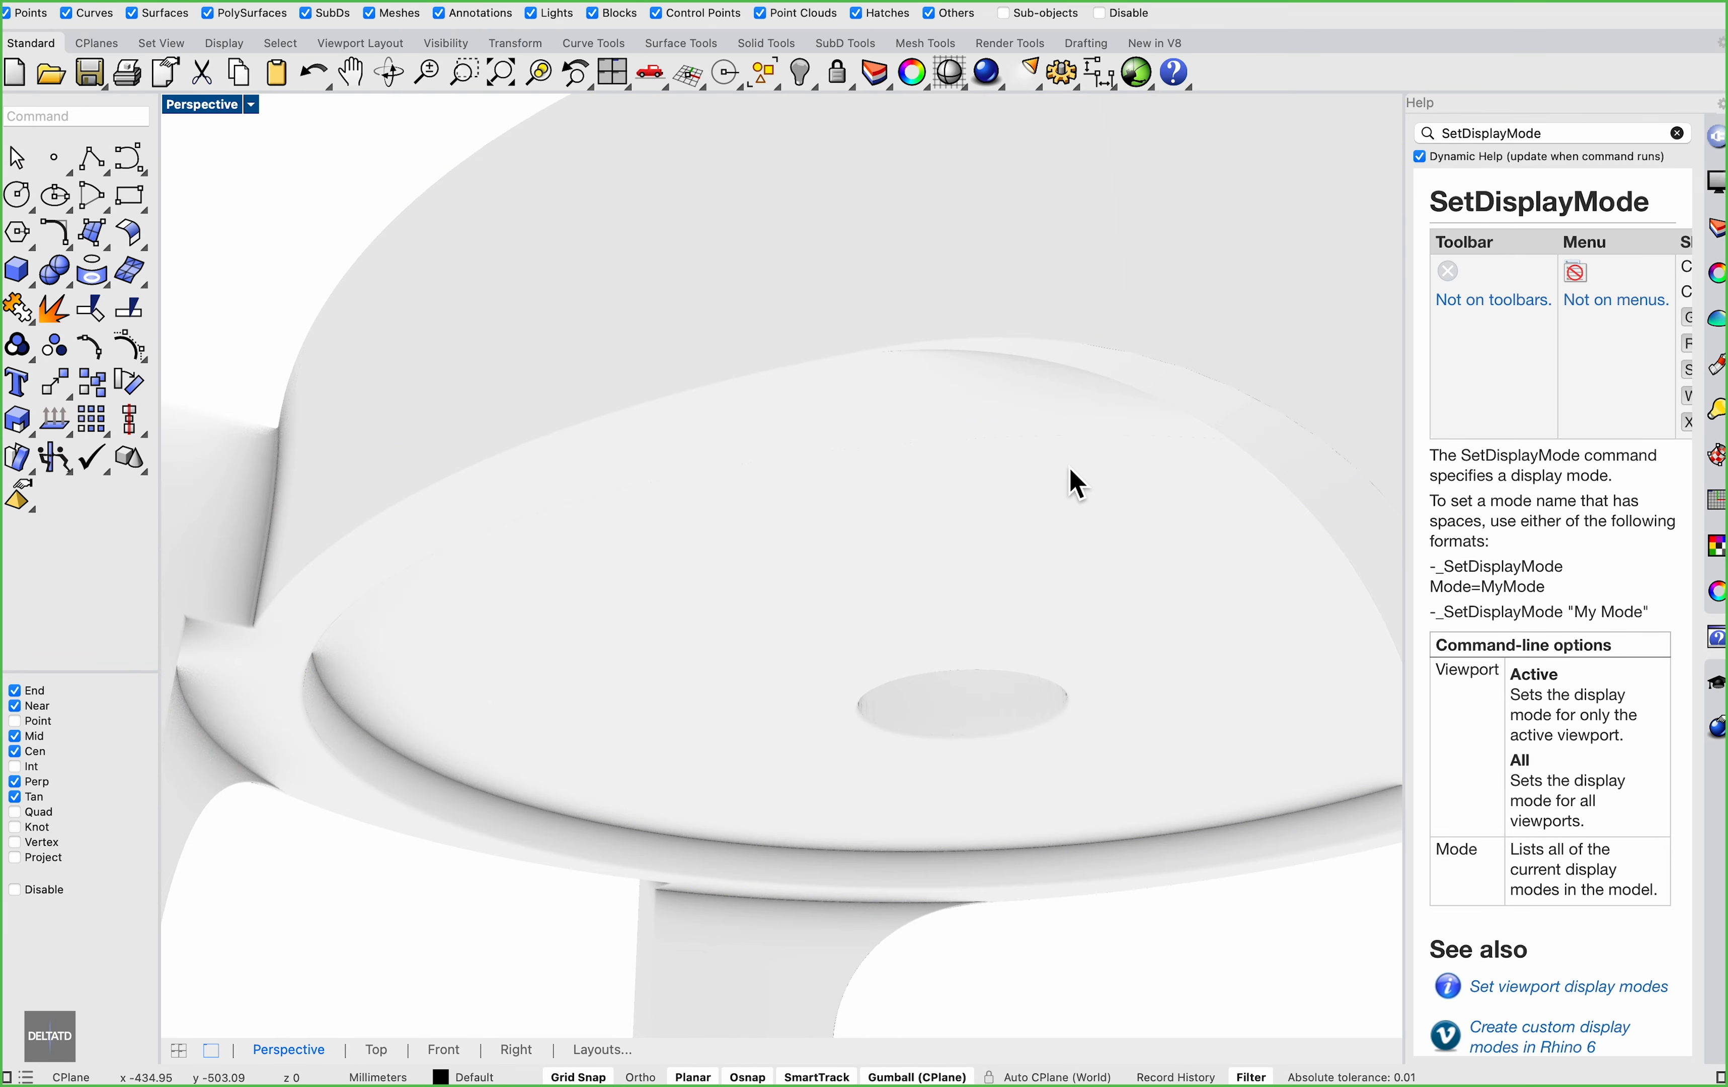
{"action": "scroll", "coordinate": [1075, 483], "scroll_direction": "down", "scroll_amount": 10}
{"action": "right_click_drag", "start_coordinate": [1115, 514], "coordinate": [788, 559]}
Export the whole stool to Downloads as a MotionBuilder (fbx) file named Stool, using the previously used custom mesh settings
{"action": "left_click_drag", "start_coordinate": [1146, 918], "coordinate": [302, 218]}
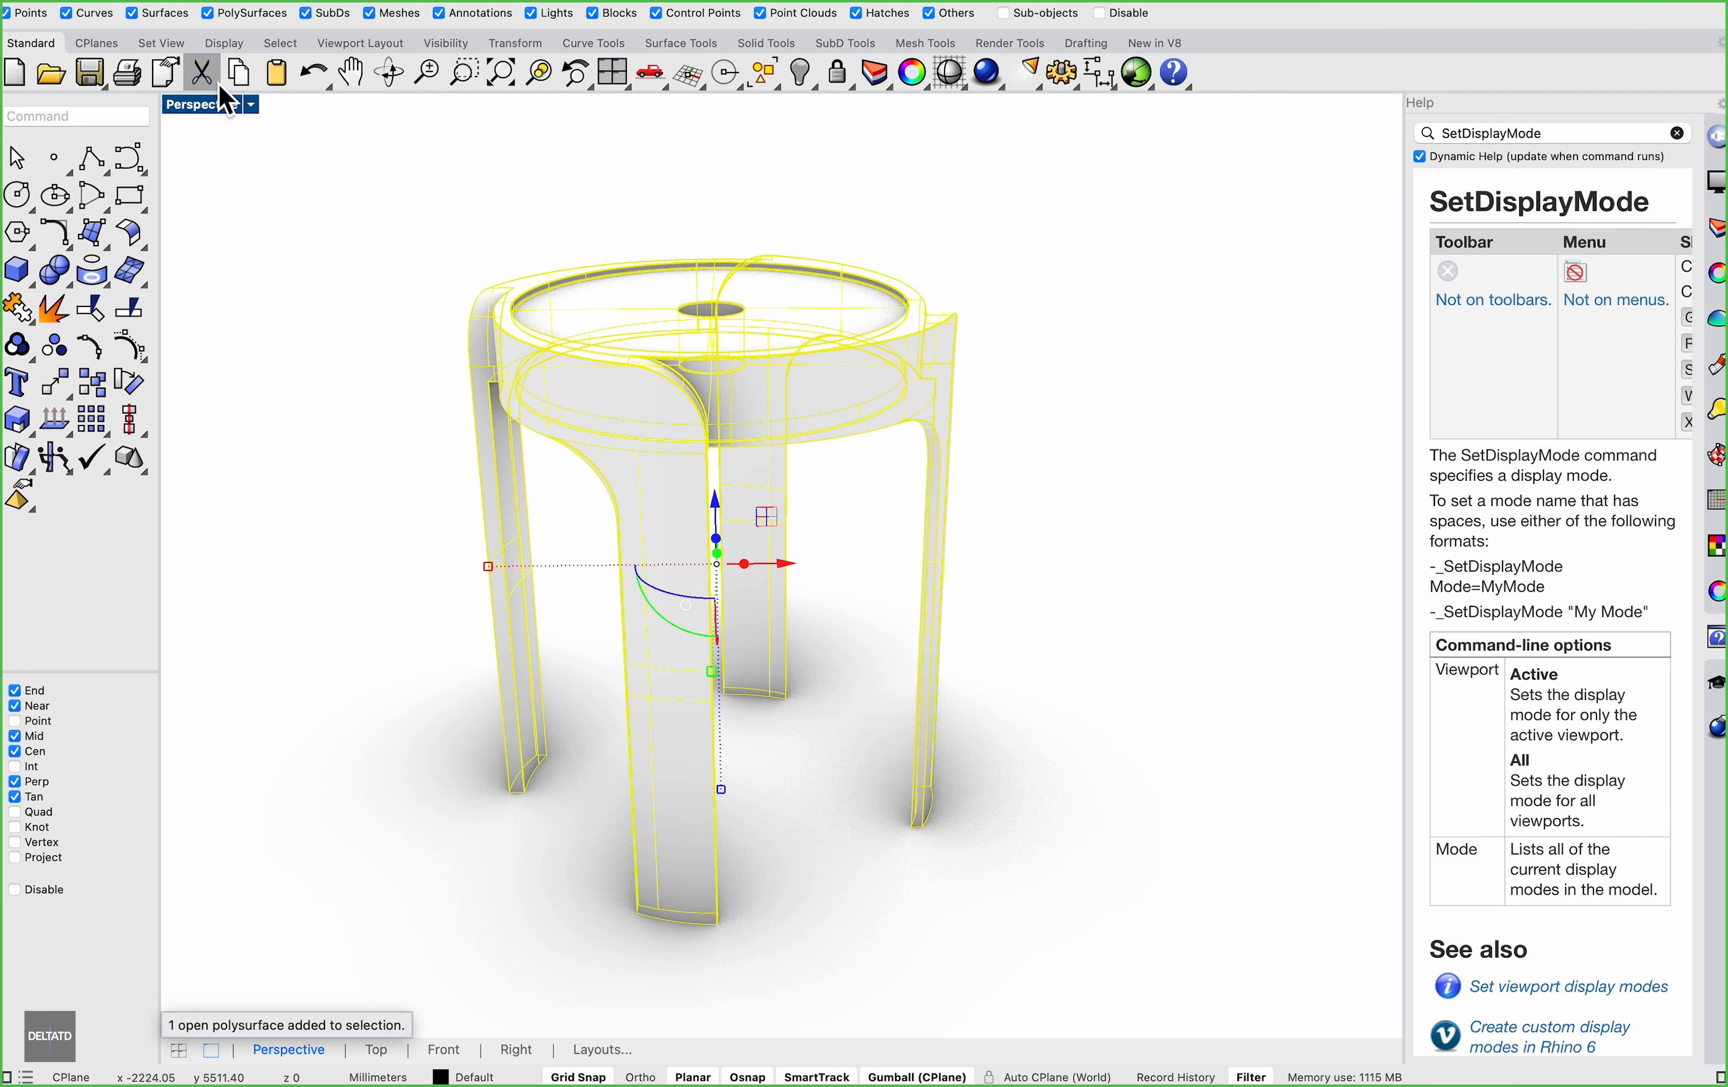
{"action": "left_click", "coordinate": [144, 5]}
{"action": "left_click", "coordinate": [214, 409]}
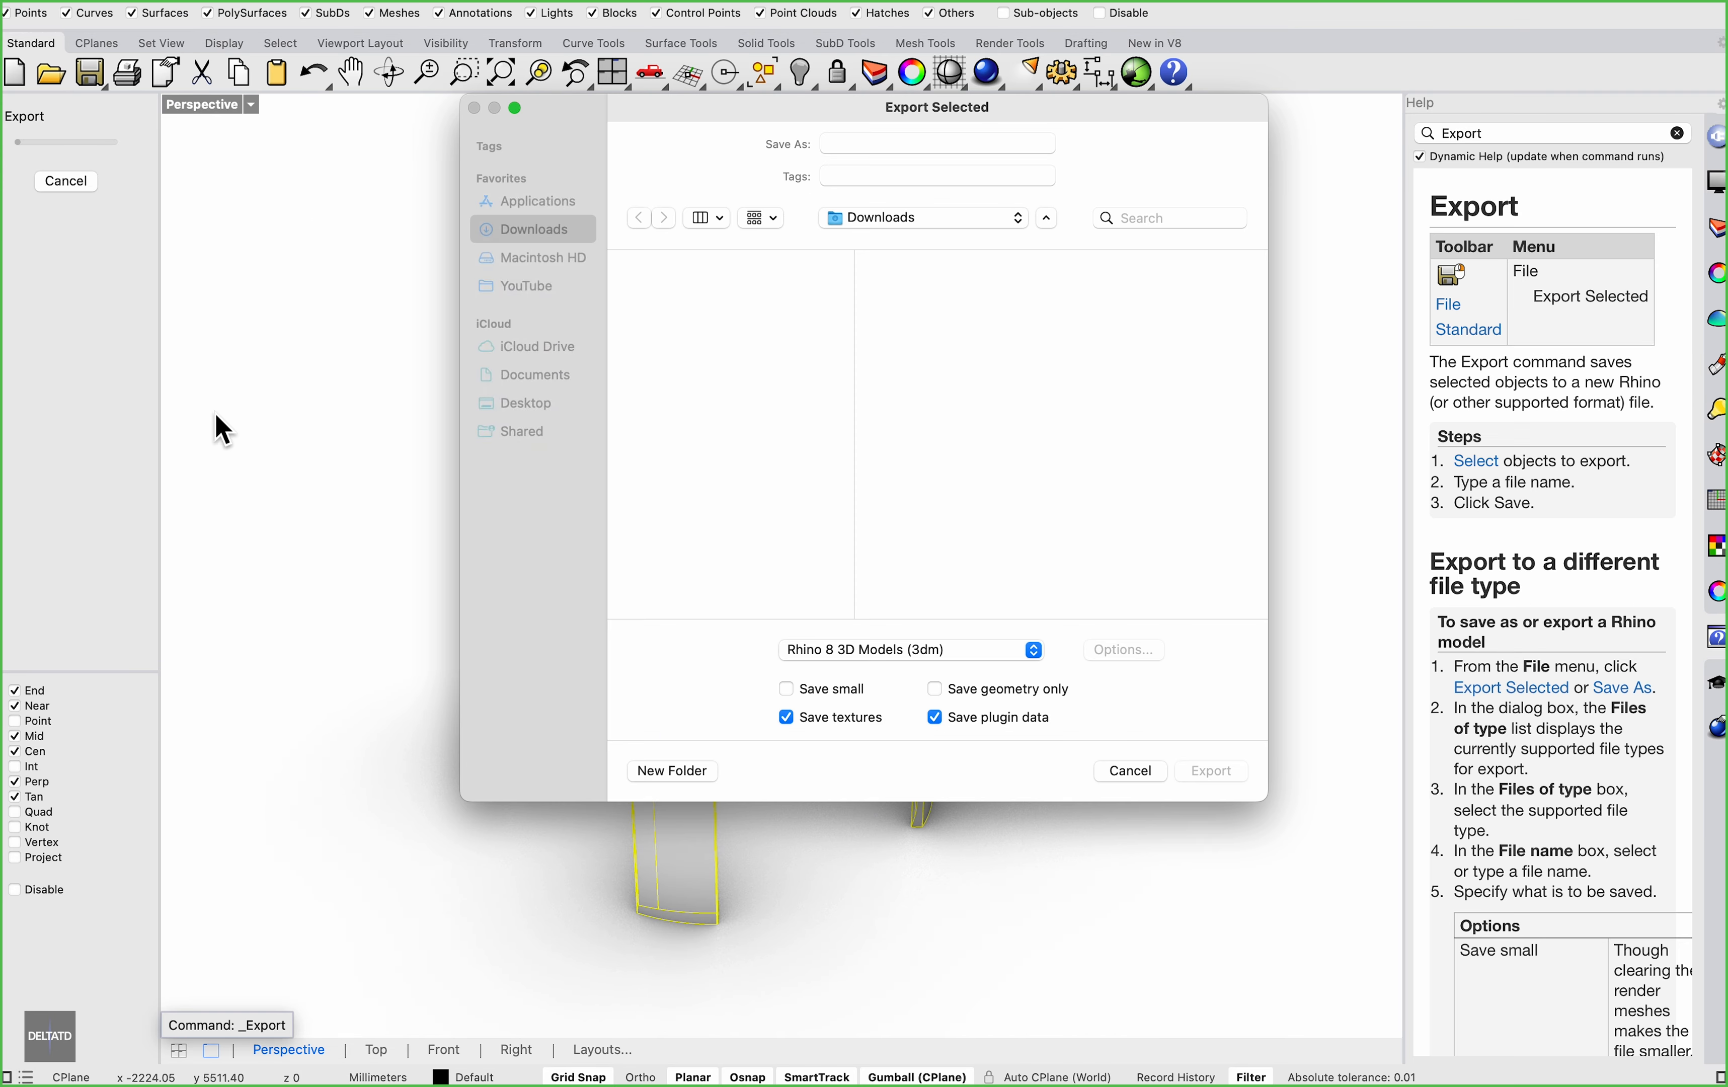
{"action": "left_click", "coordinate": [832, 657]}
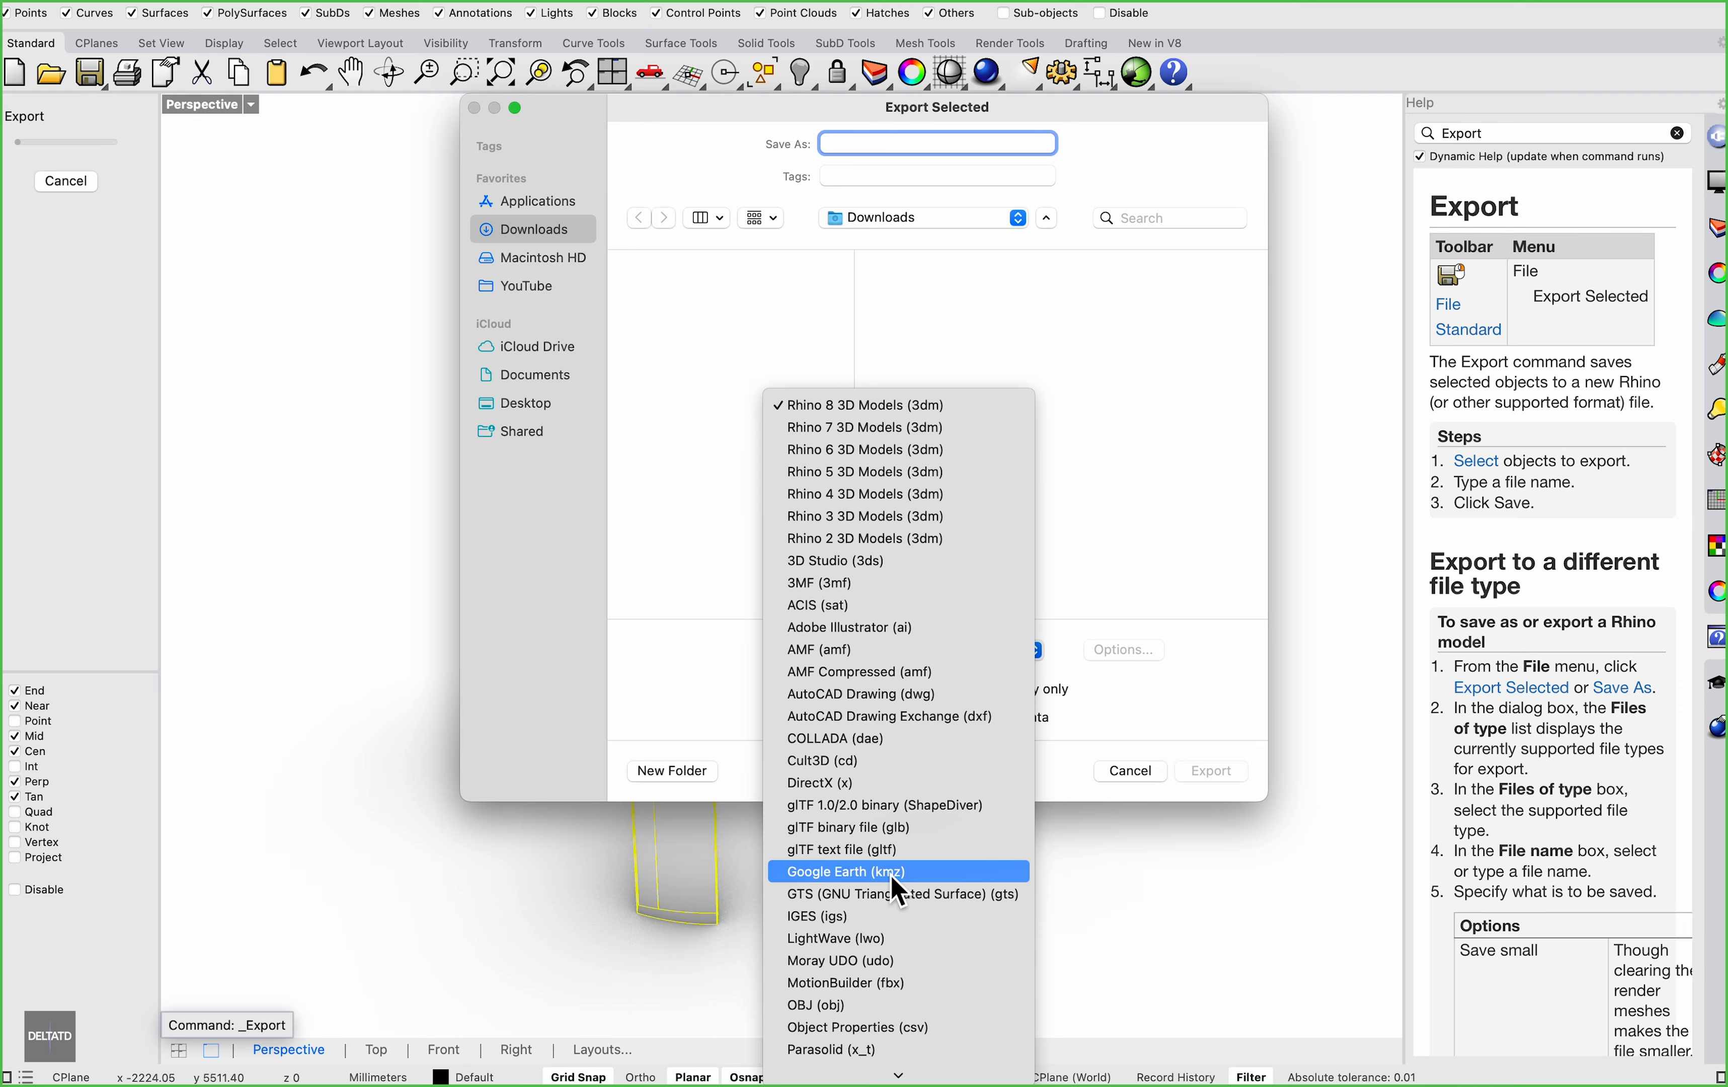
{"action": "left_click", "coordinate": [897, 983]}
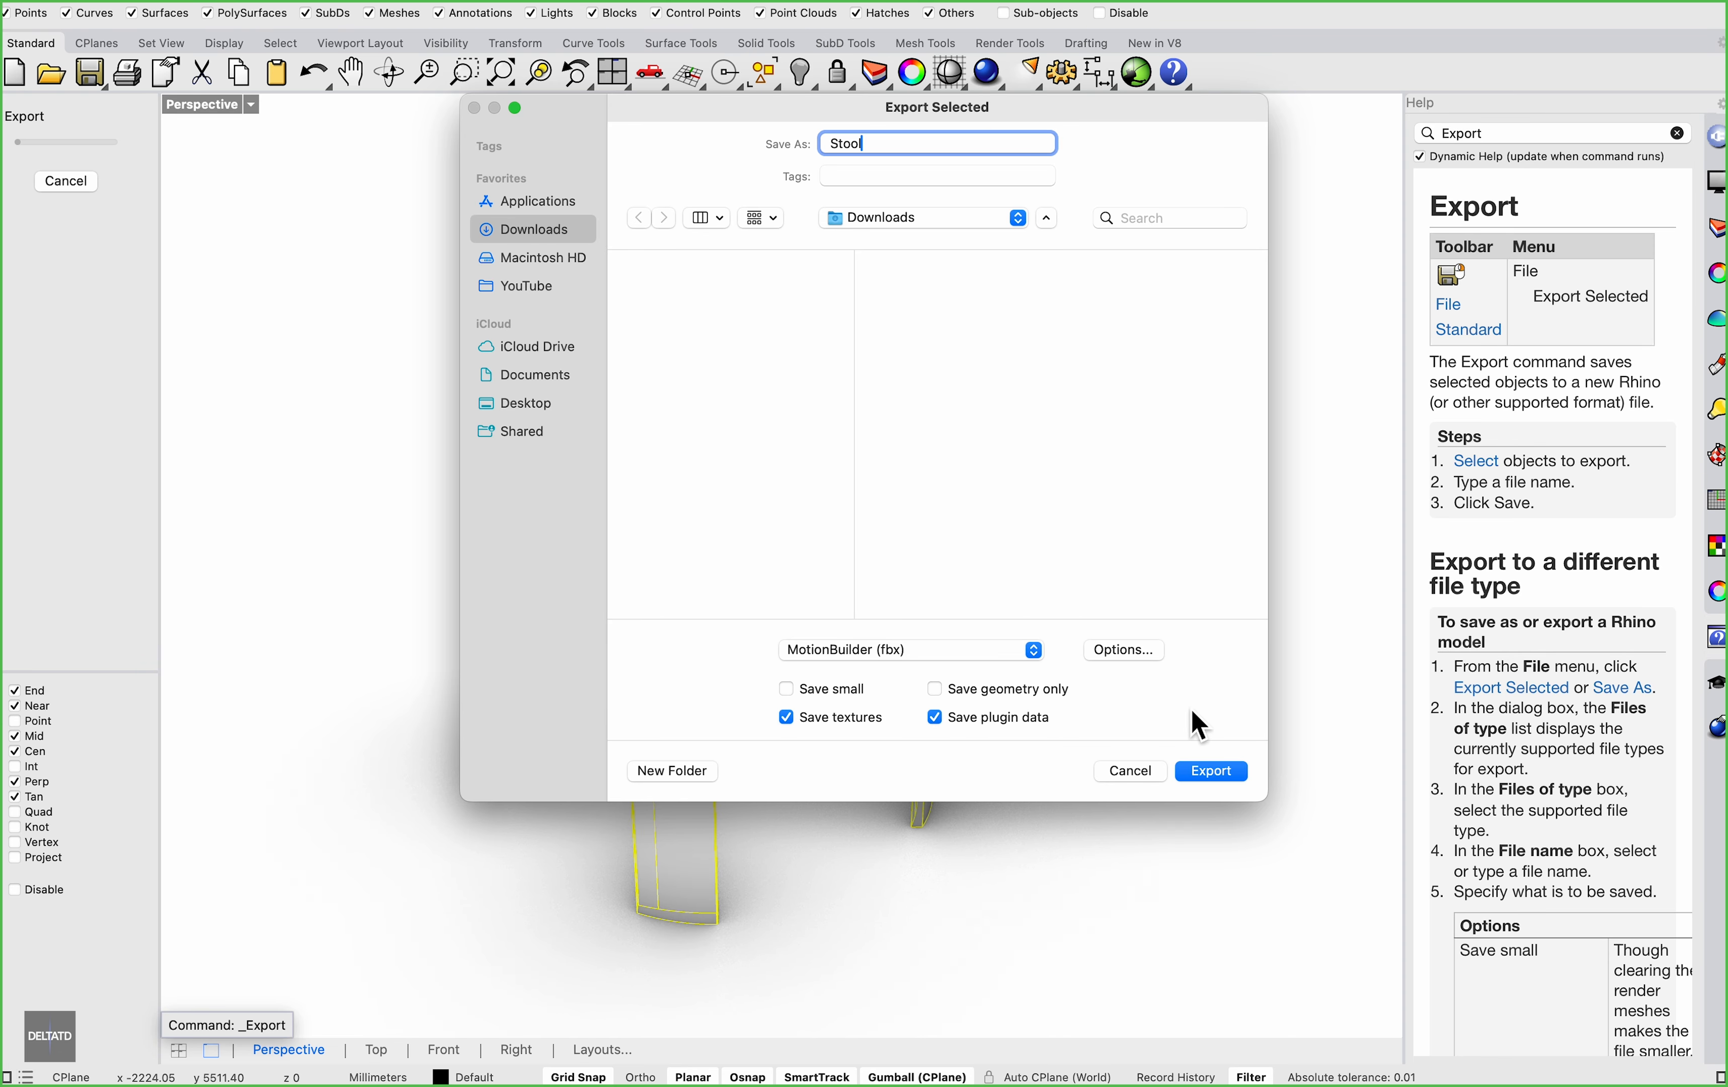
{"action": "left_click", "coordinate": [1206, 772]}
{"action": "left_click", "coordinate": [1014, 507]}
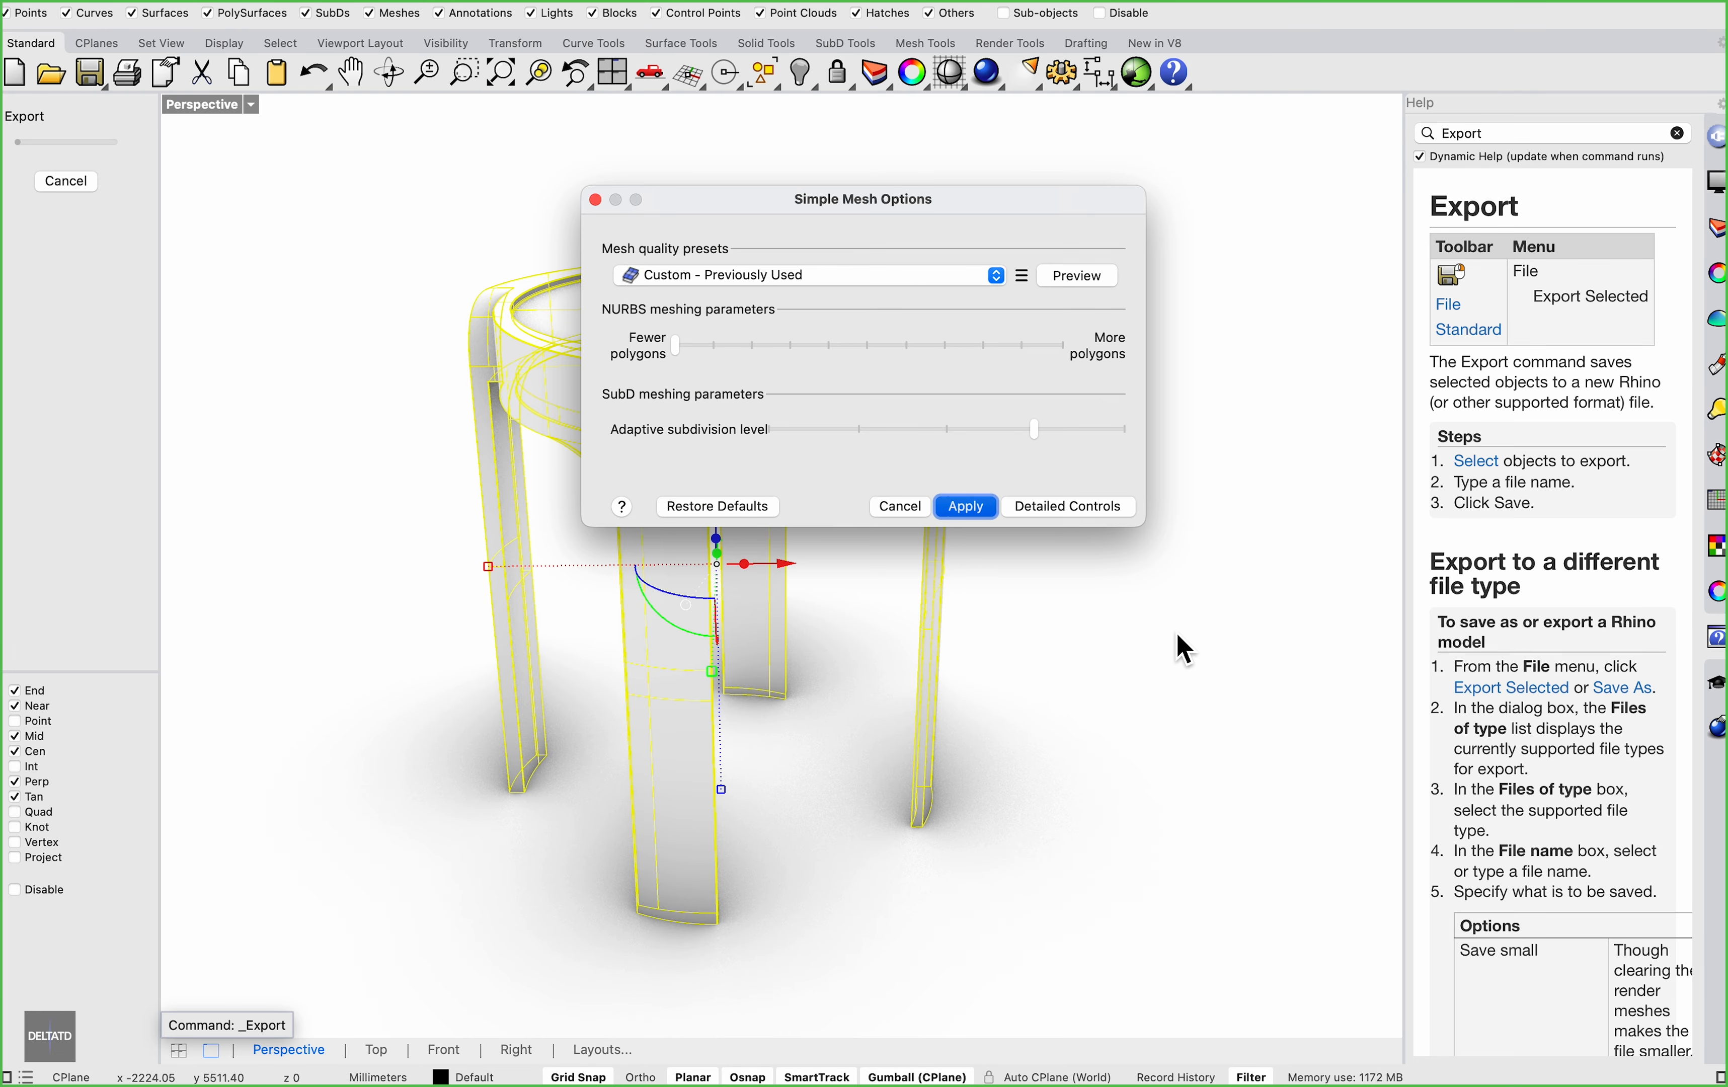
{"action": "key", "text": "Return"}
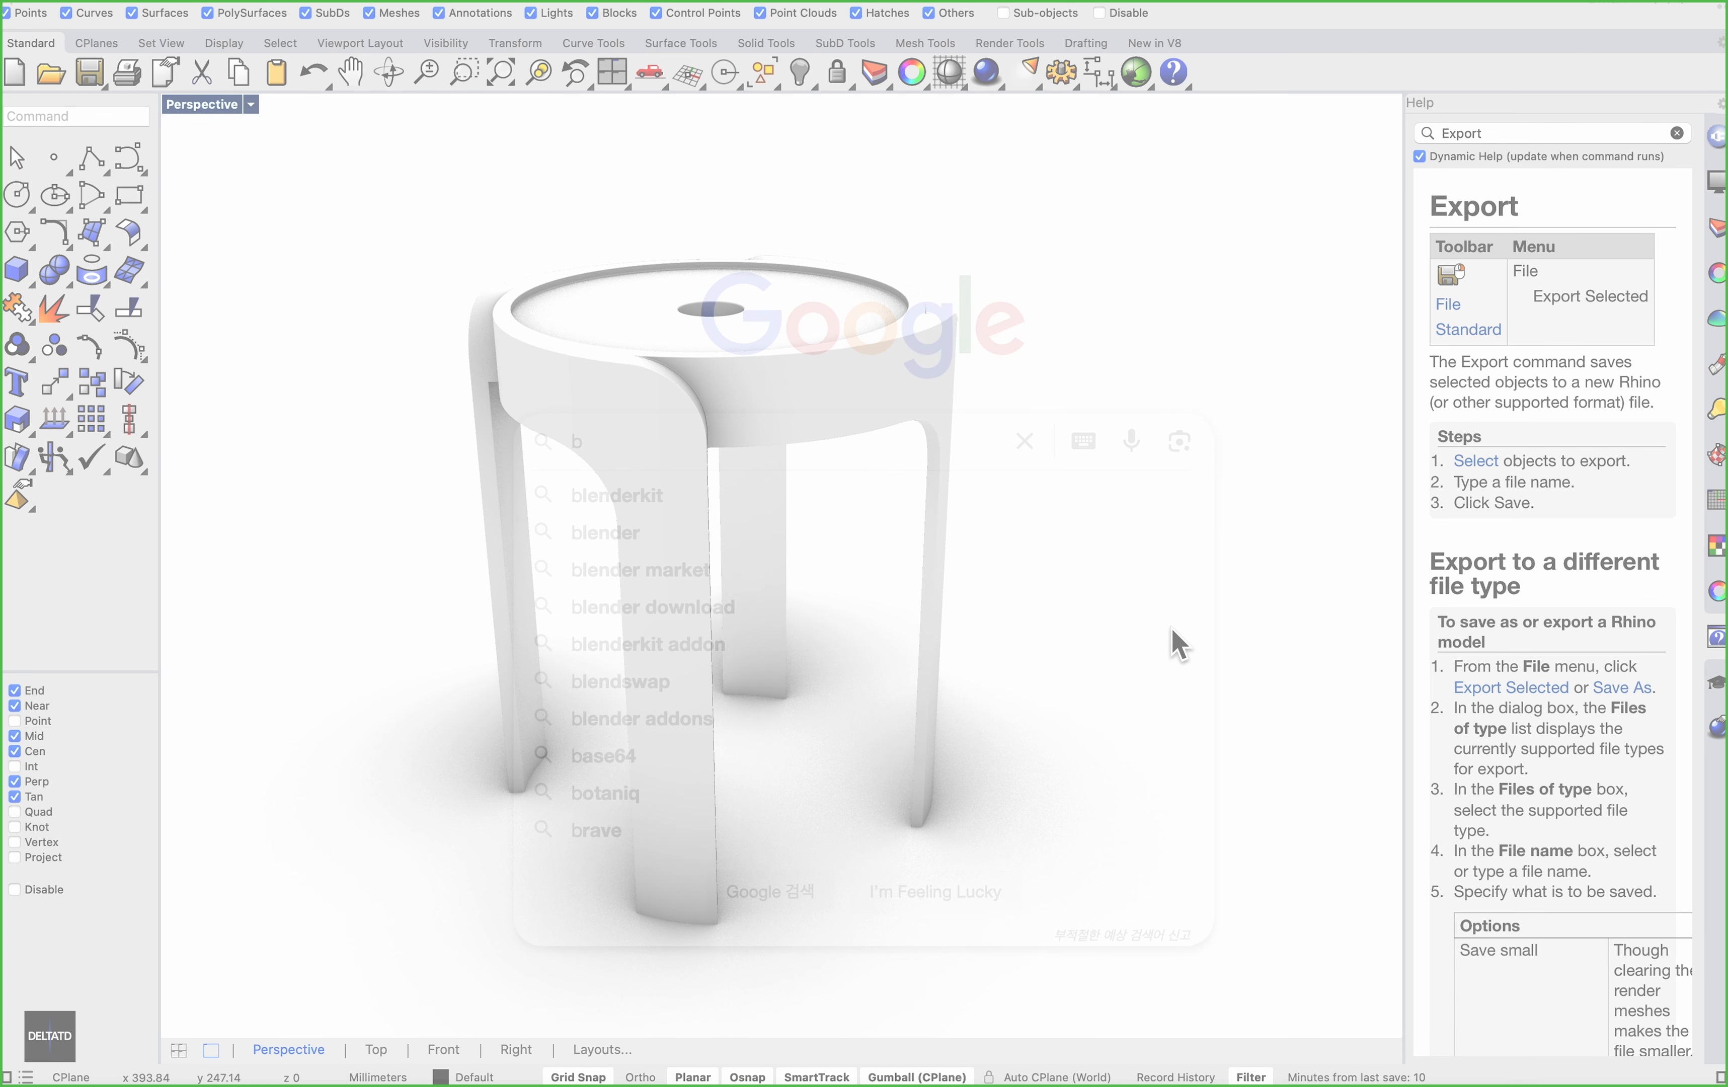
Switch to the browser, search Google for BlenderKit and open the BlenderKit website
{"action": "type", "text": "len"}
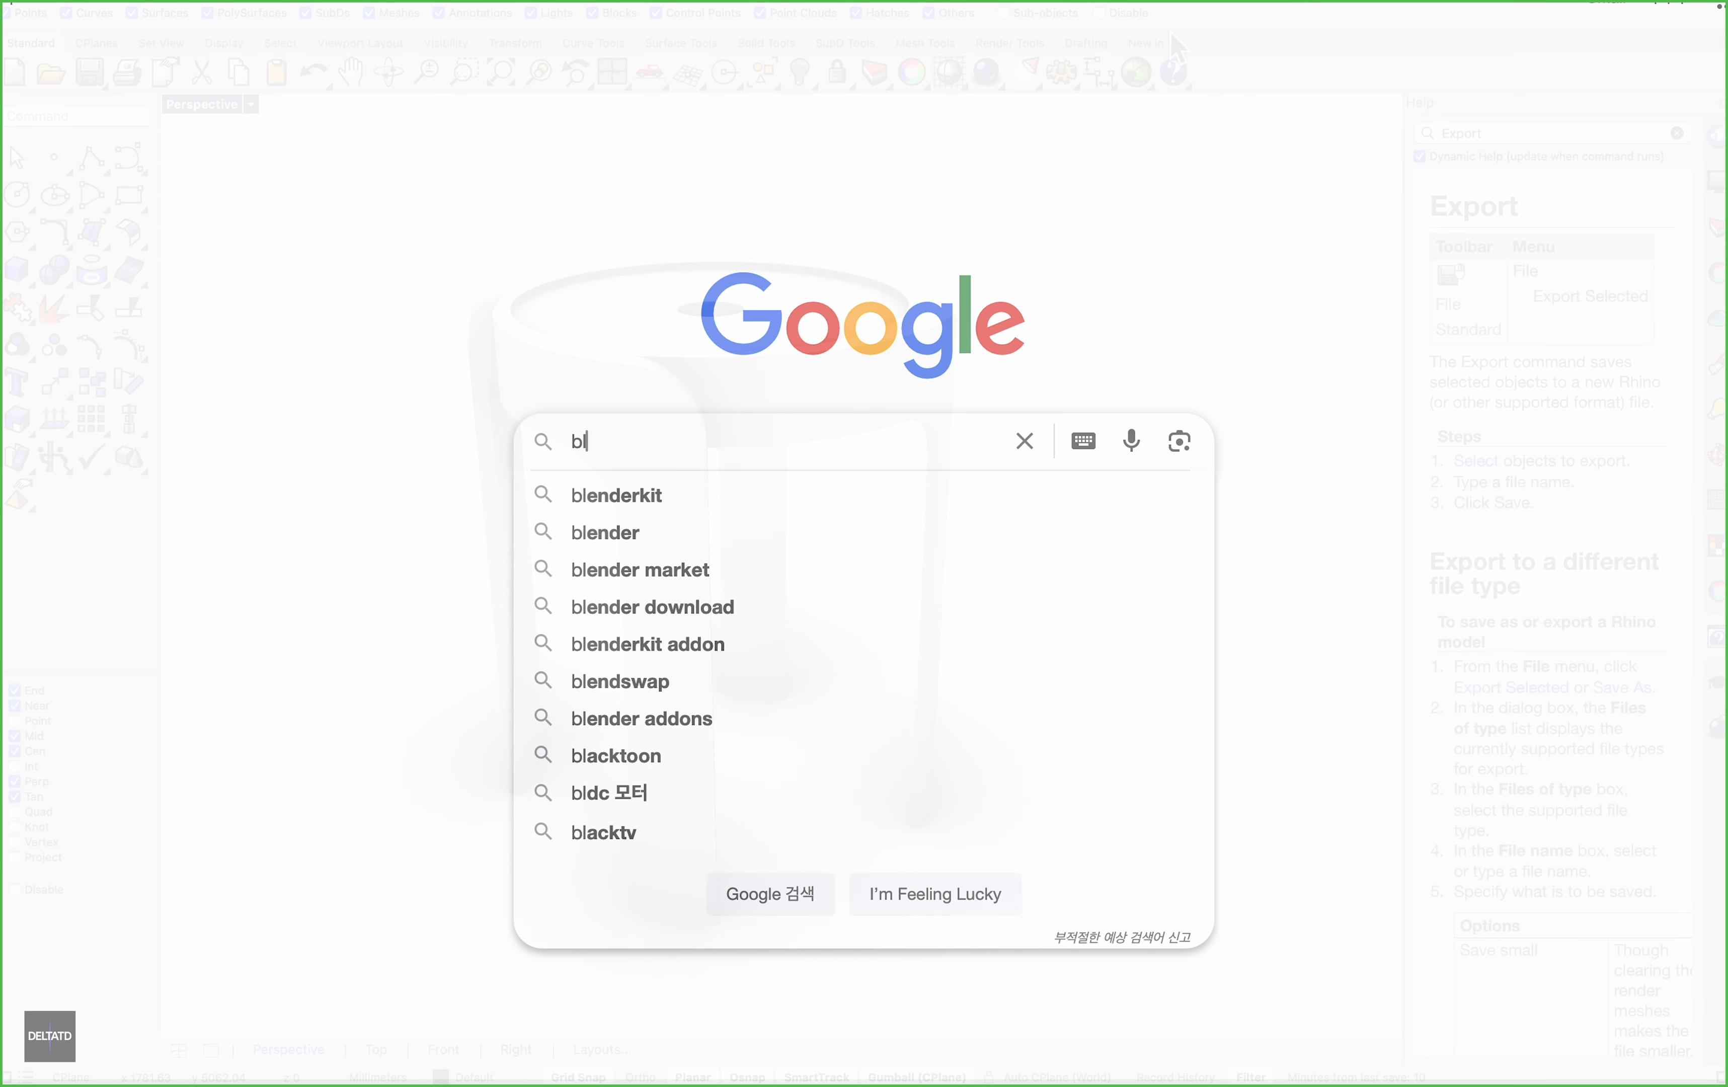
{"action": "type", "text": "de"}
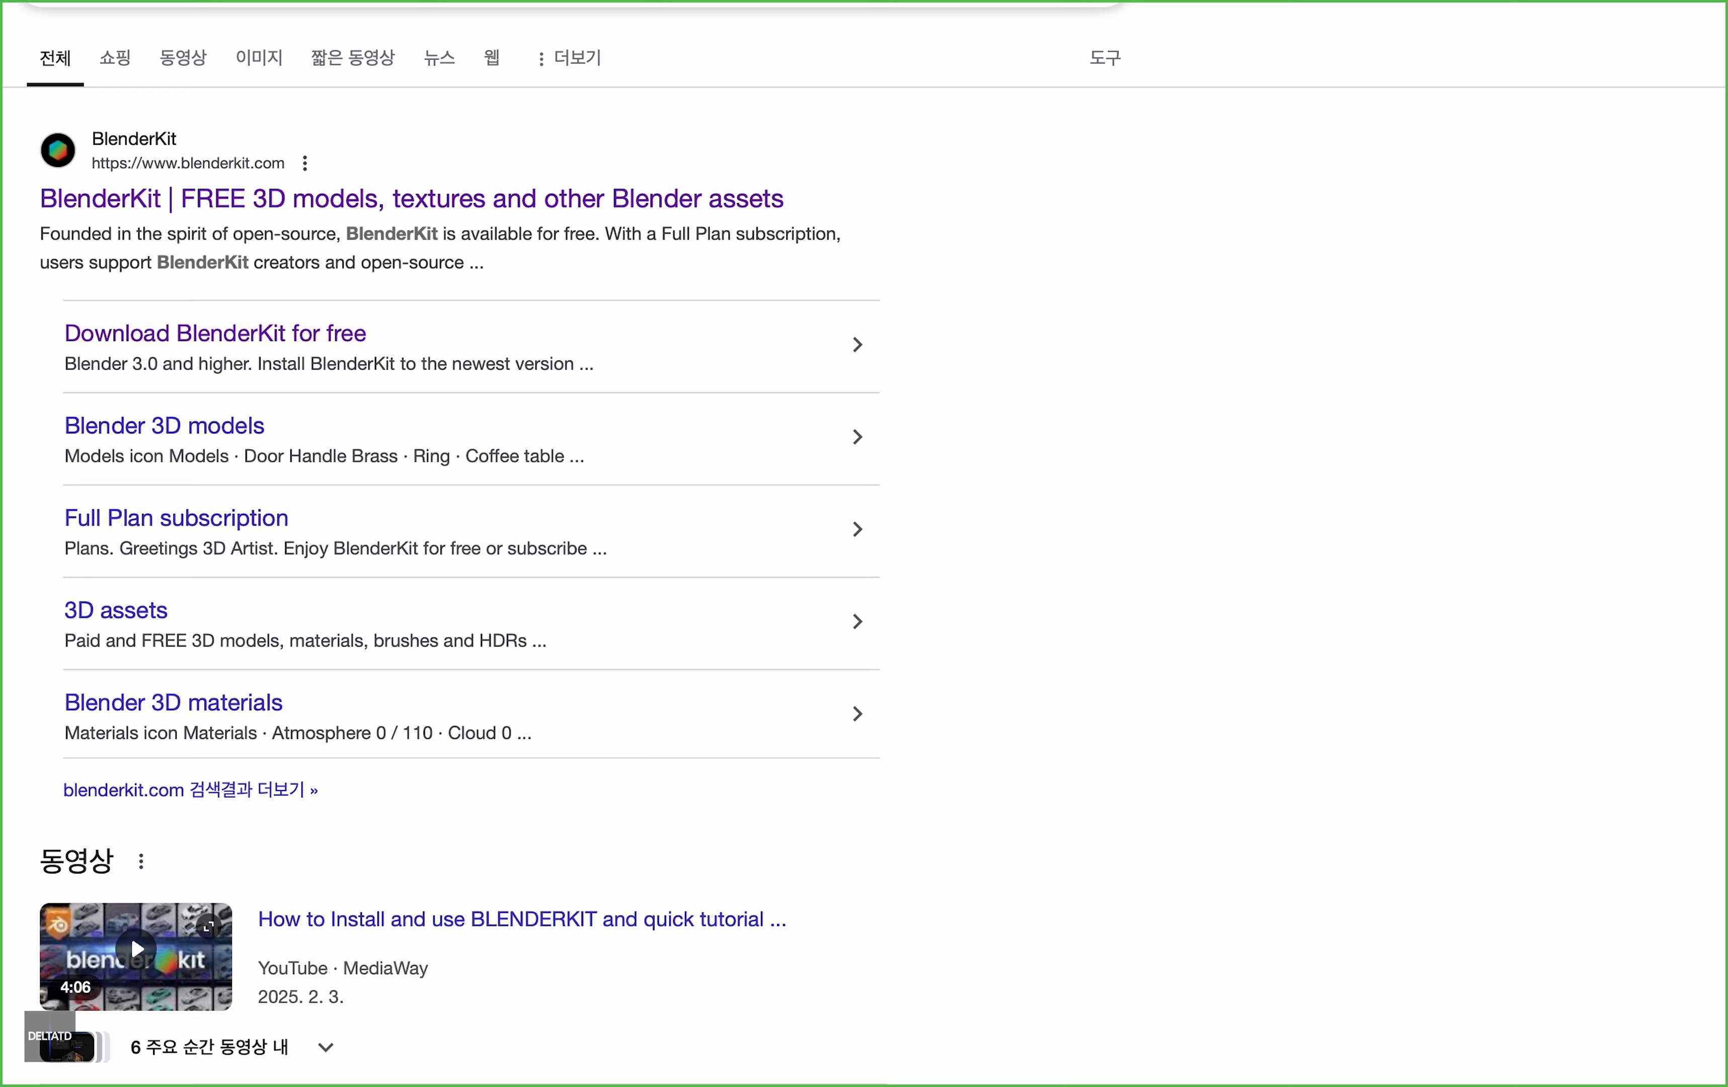
{"action": "left_click", "coordinate": [751, 237]}
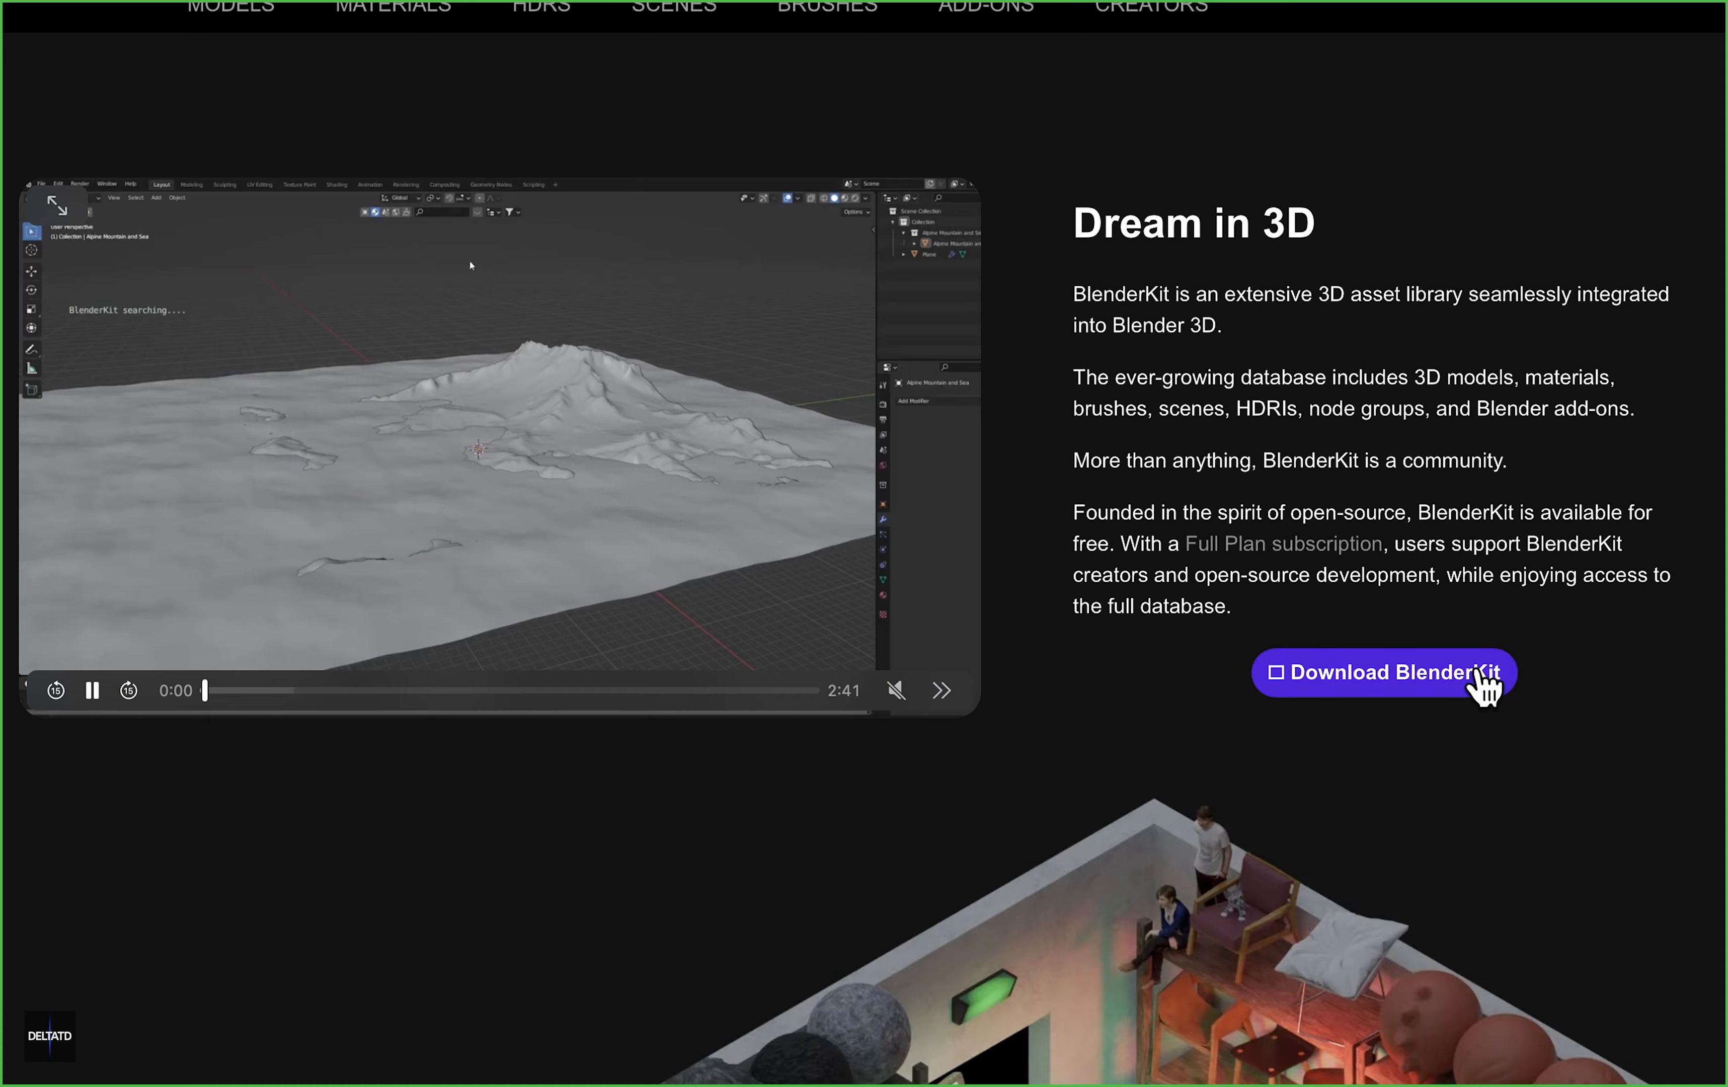
Open BlenderKit's free download page and go through its installation instructions for Blender 3.0 and higher
{"action": "left_click", "coordinate": [1485, 686]}
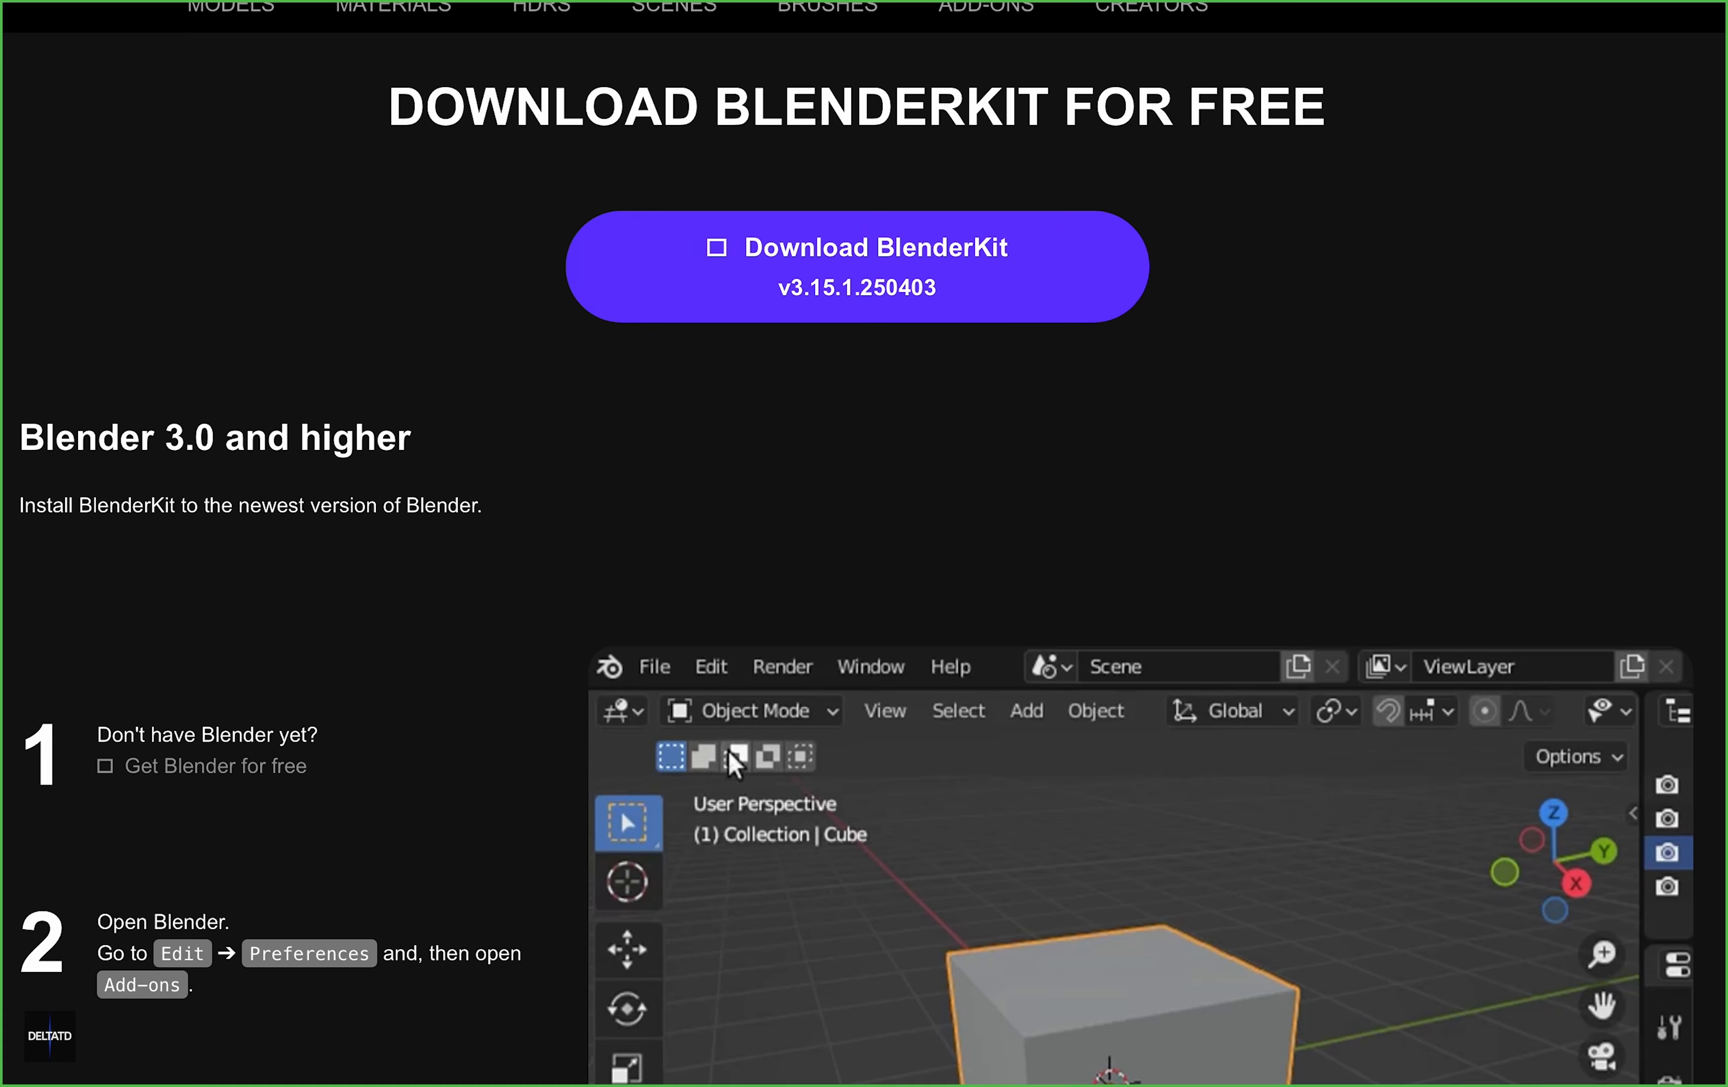
{"action": "left_click", "coordinate": [858, 116]}
{"action": "left_click", "coordinate": [1111, 624]}
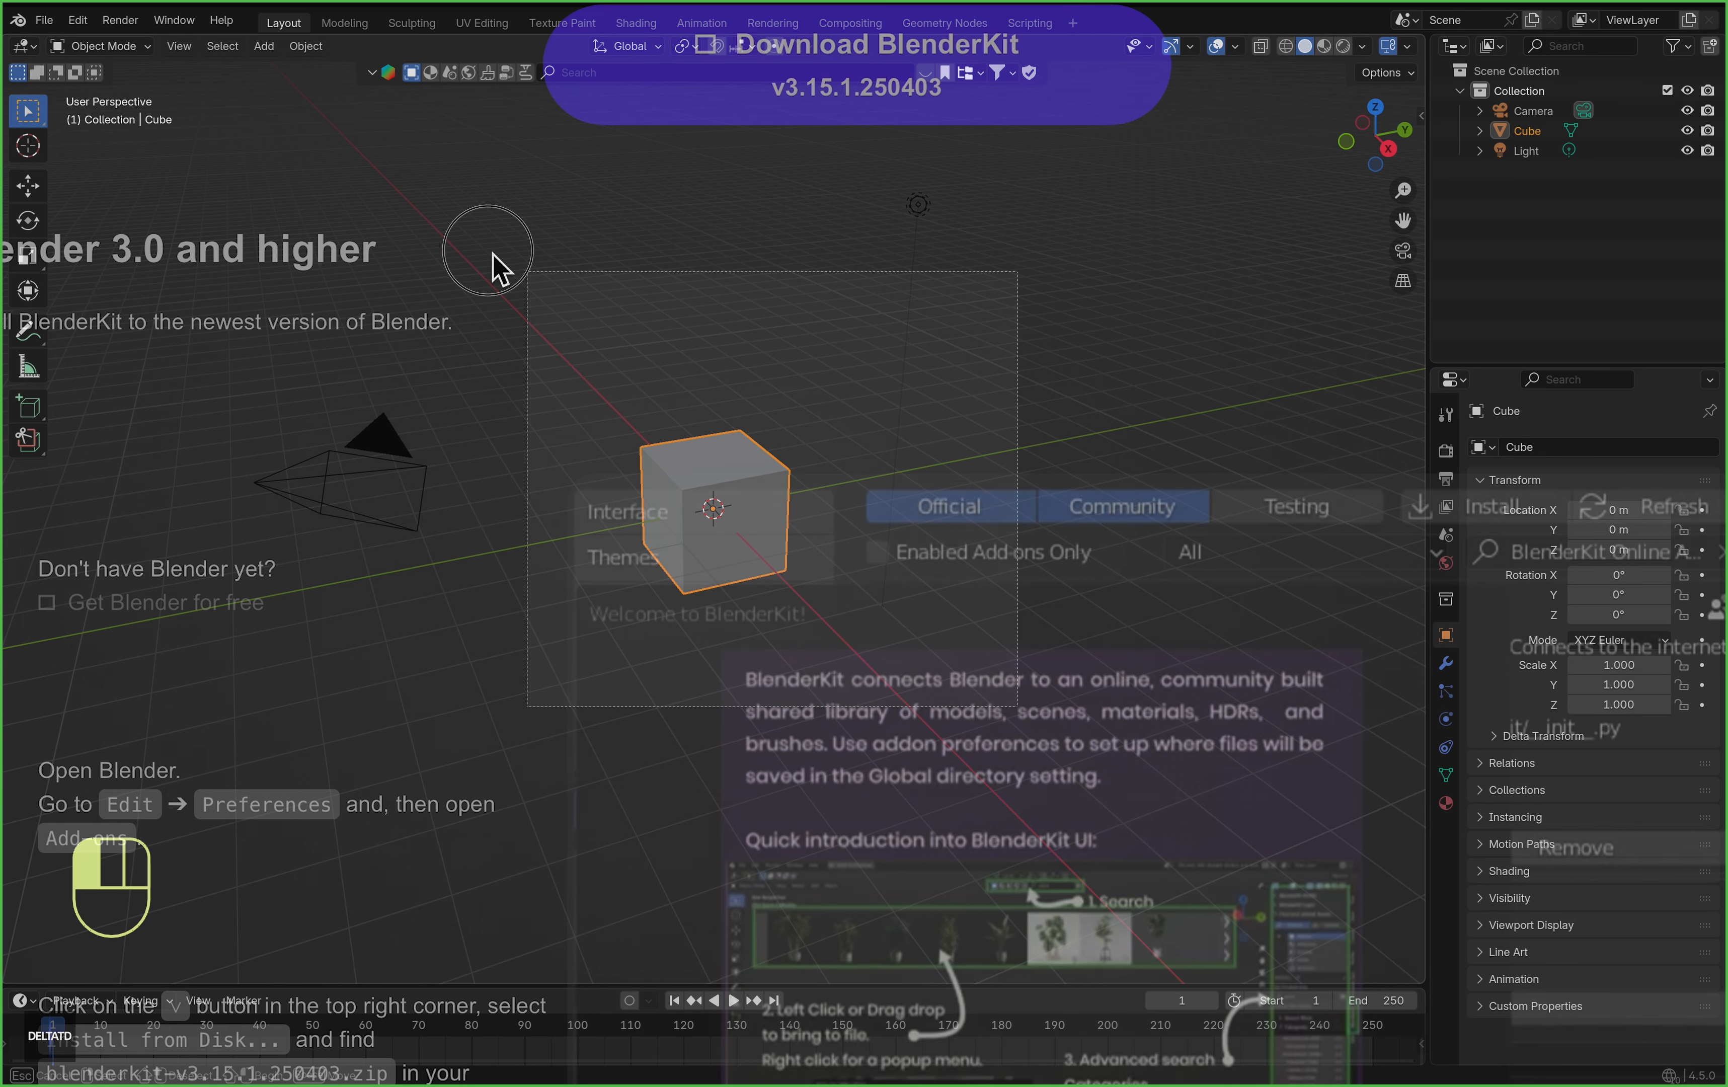
Switch to Blender and delete all default objects from the new scene
{"action": "key", "text": "a"}
{"action": "key", "text": "x"}
{"action": "left_click", "coordinate": [711, 416]}
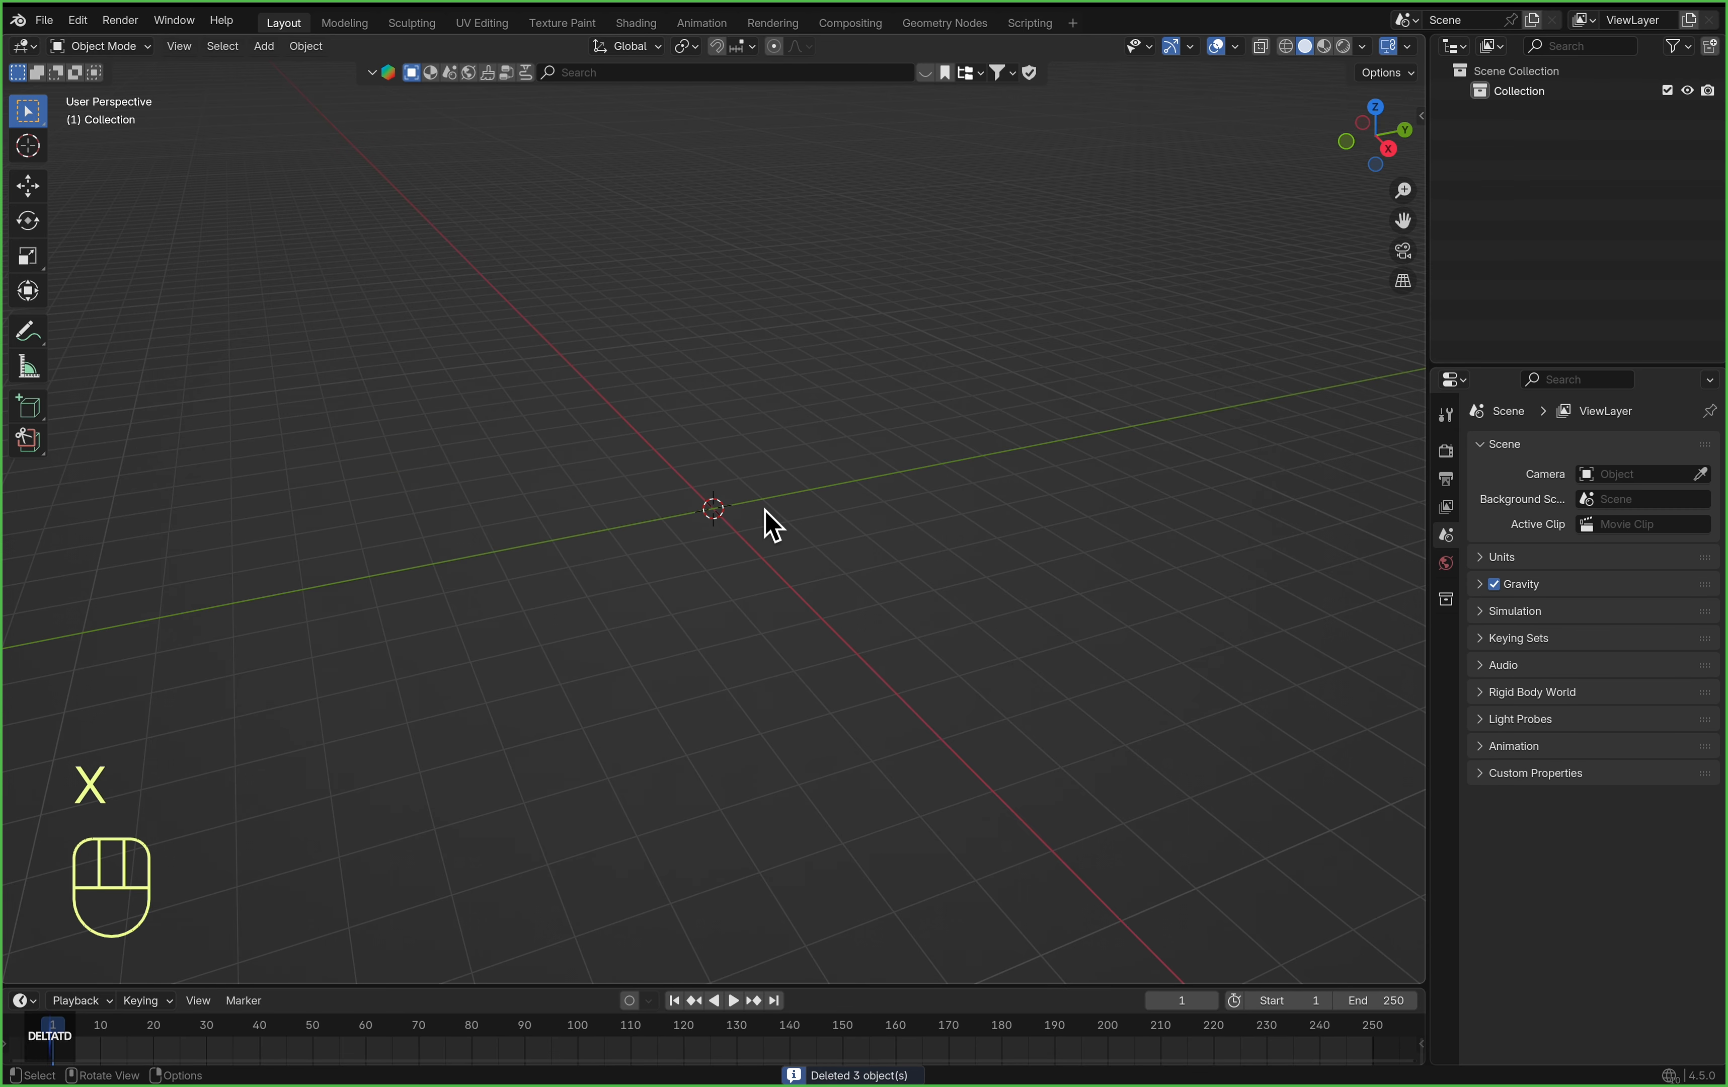
Add a mesh plane at the origin, enlarge its geometry in Edit Mode and stretch it further along X
{"action": "key", "text": "shift+a"}
{"action": "mouse_move", "coordinate": [795, 568]}
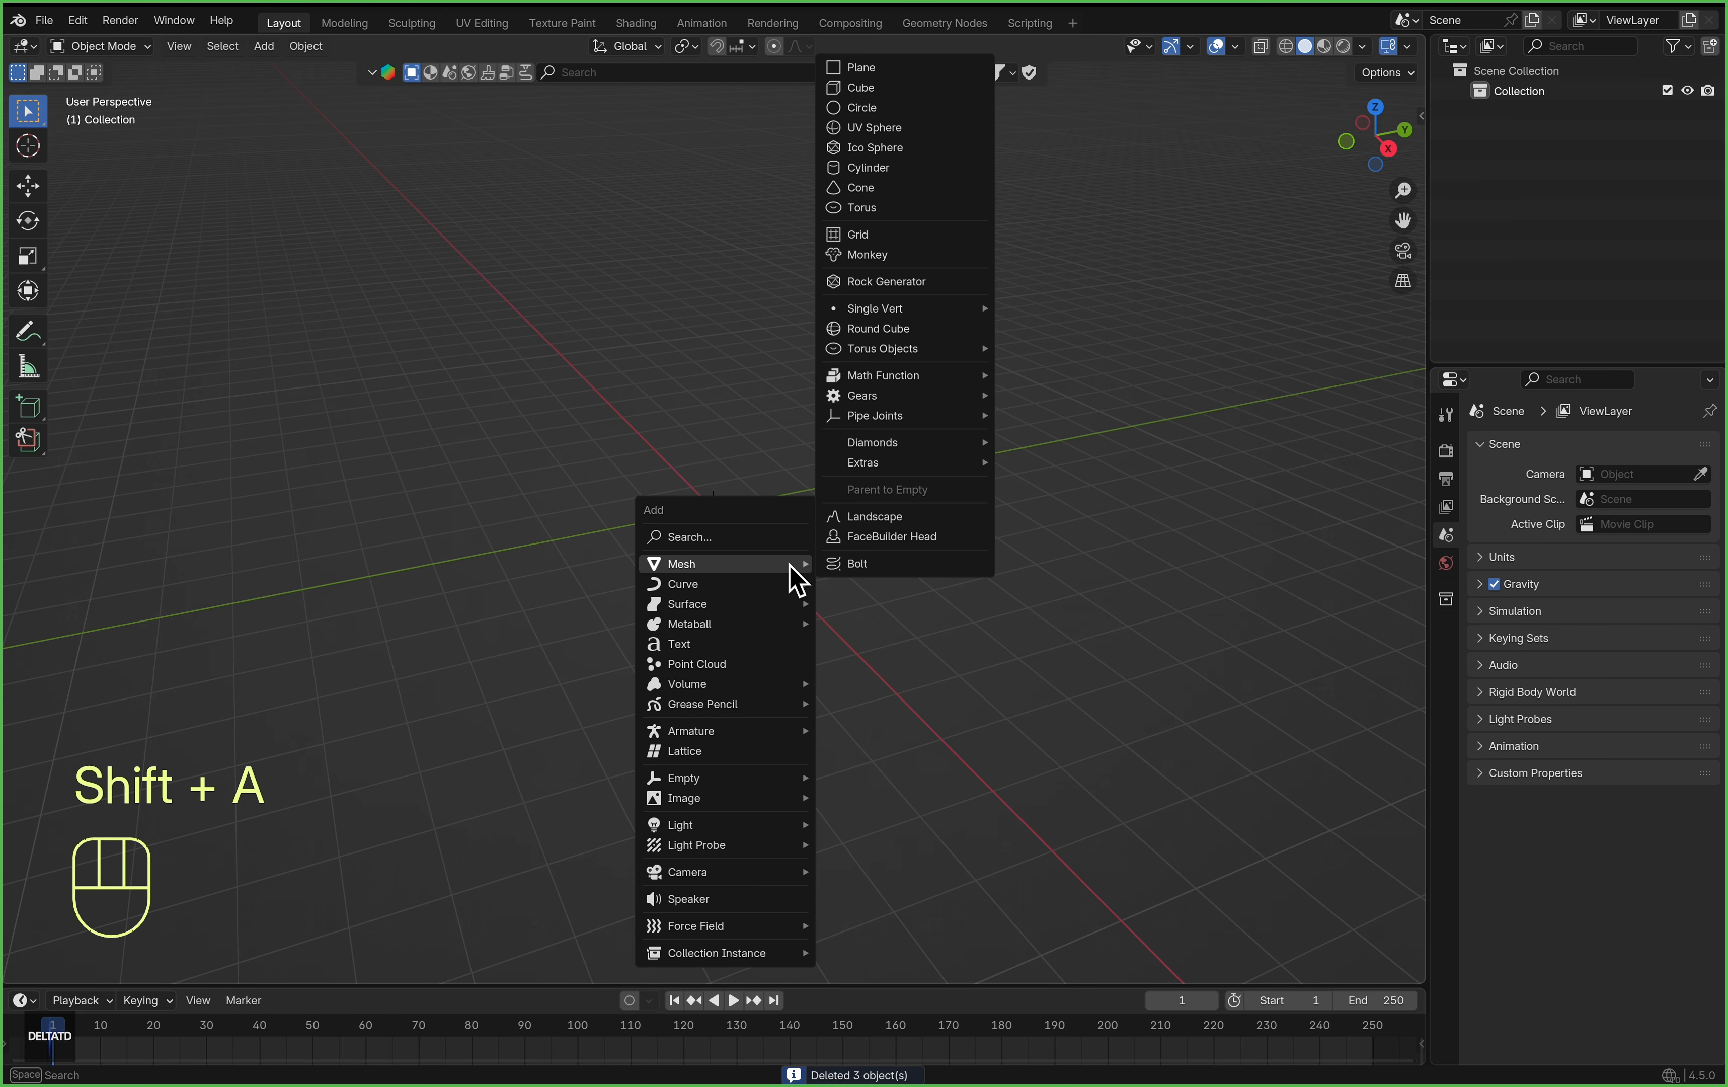
{"action": "left_click", "coordinate": [897, 69]}
{"action": "key", "text": "Tab"}
{"action": "key", "text": "s"}
{"action": "left_click", "coordinate": [1140, 726]}
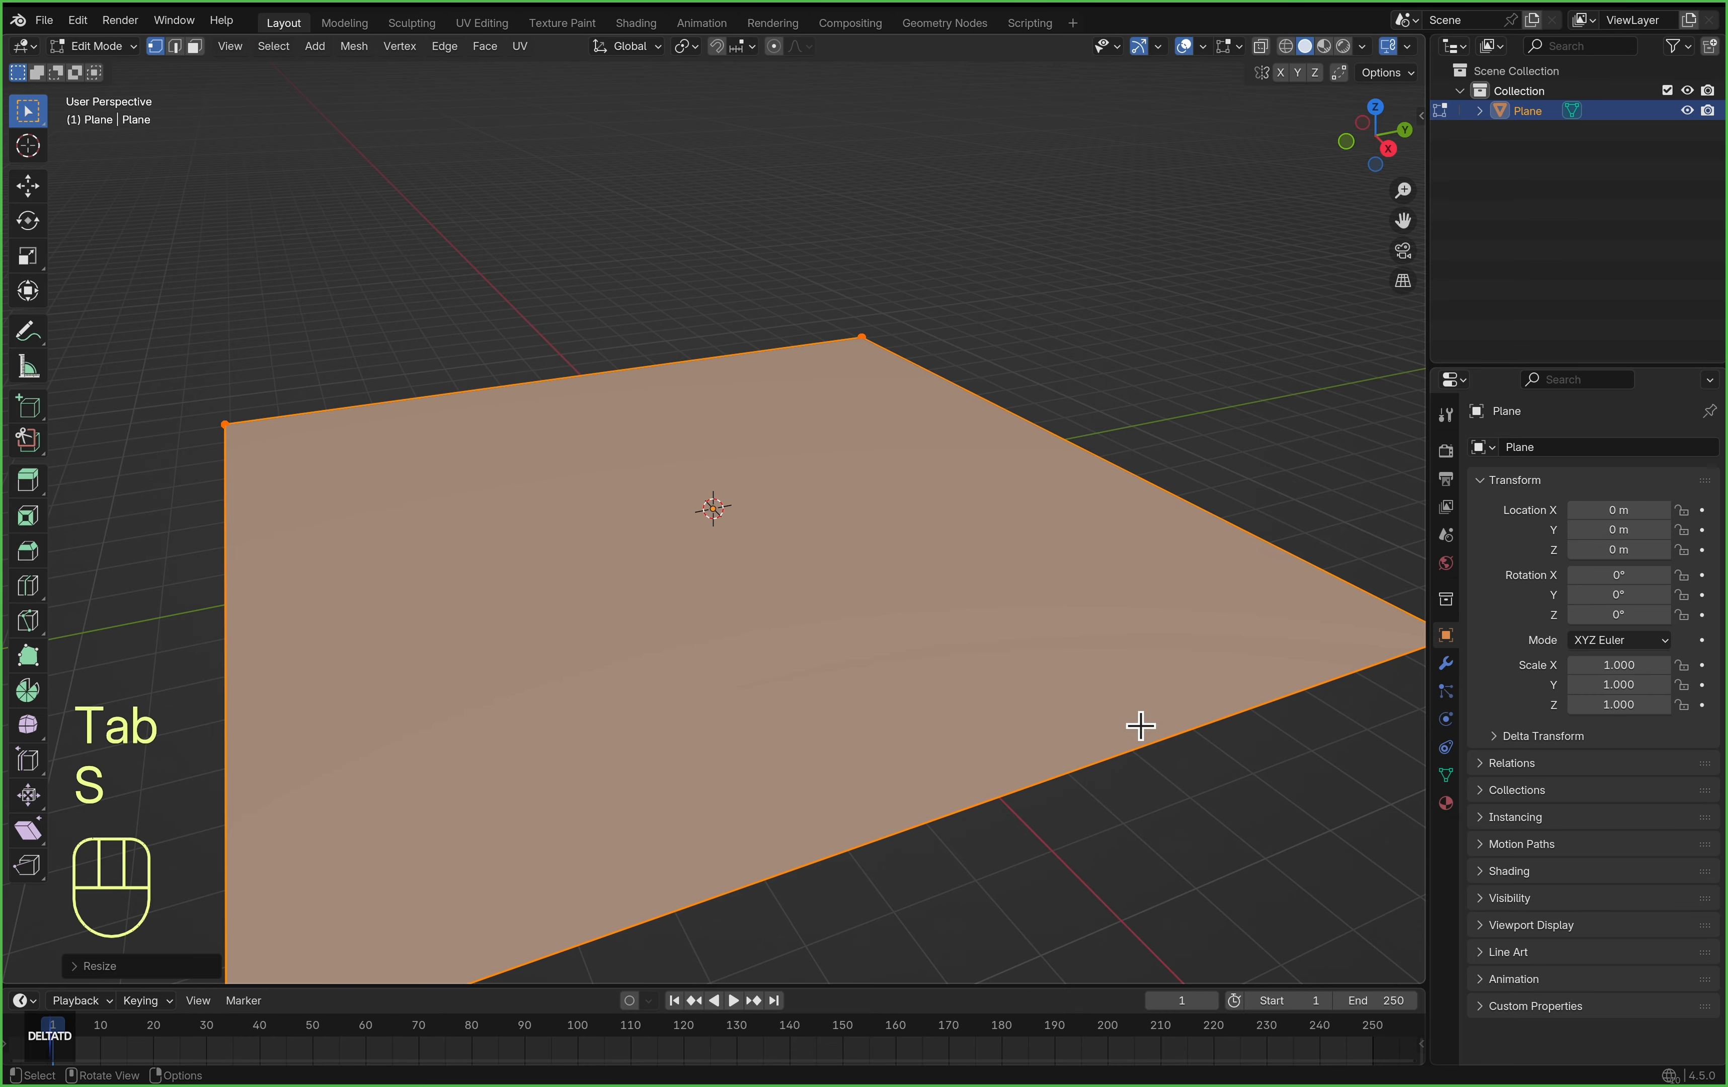
{"action": "key", "text": "s"}
{"action": "key", "text": "x"}
{"action": "left_click", "coordinate": [821, 587]}
In the right orthographic view, extrude the plane downward along global Z into a thin slab and return to Object Mode
{"action": "key", "text": "grave"}
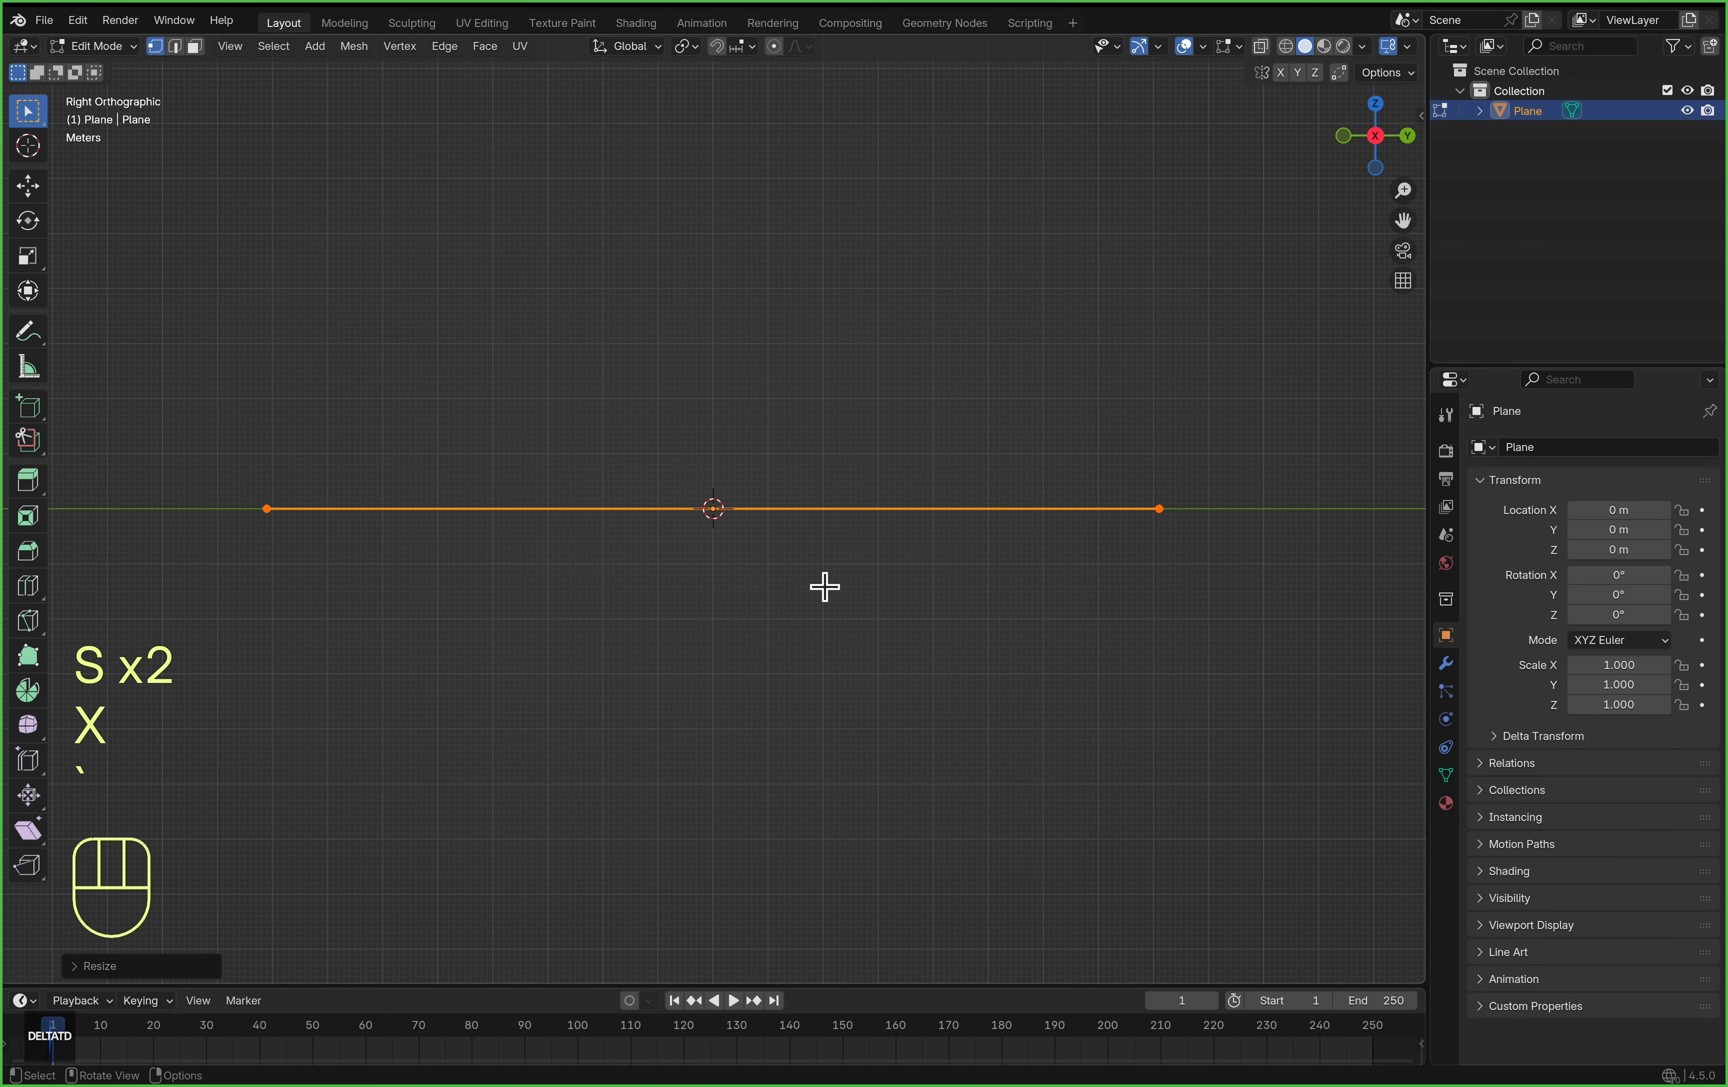
{"action": "key", "text": "e"}
{"action": "key", "text": "z"}
{"action": "key", "text": "z"}
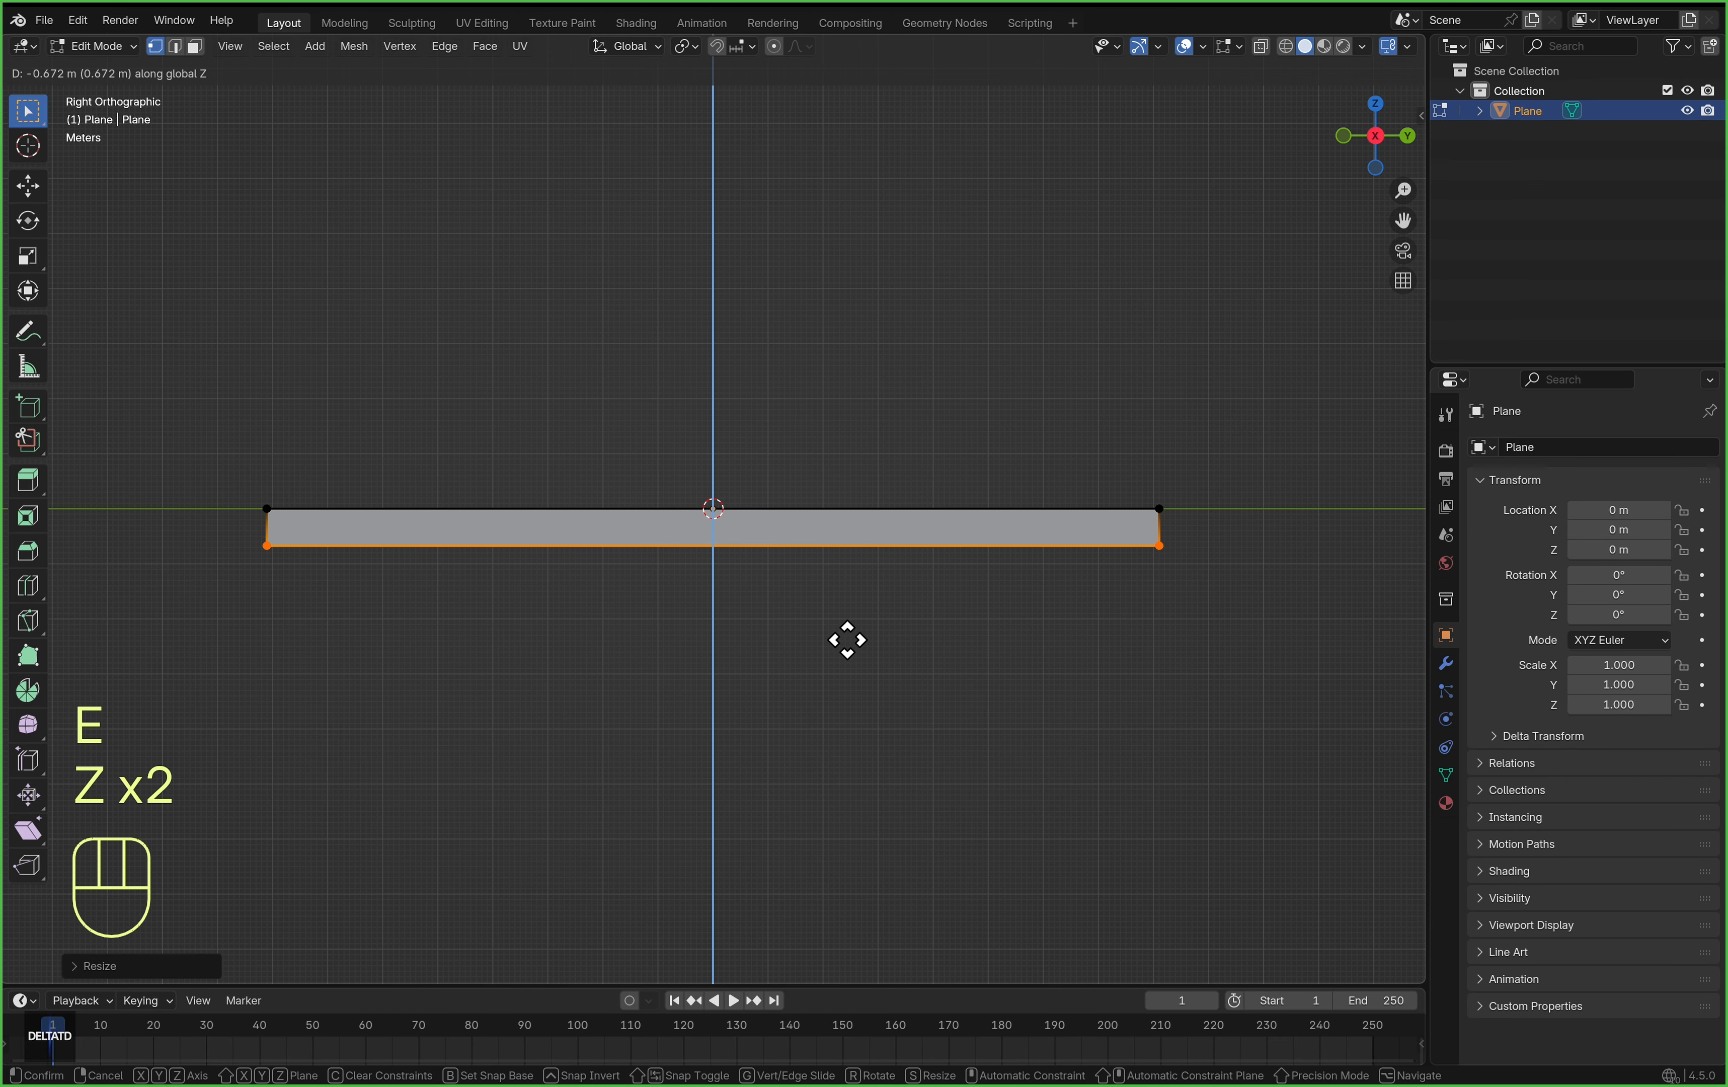
{"action": "left_click", "coordinate": [916, 624]}
{"action": "key", "text": "Tab"}
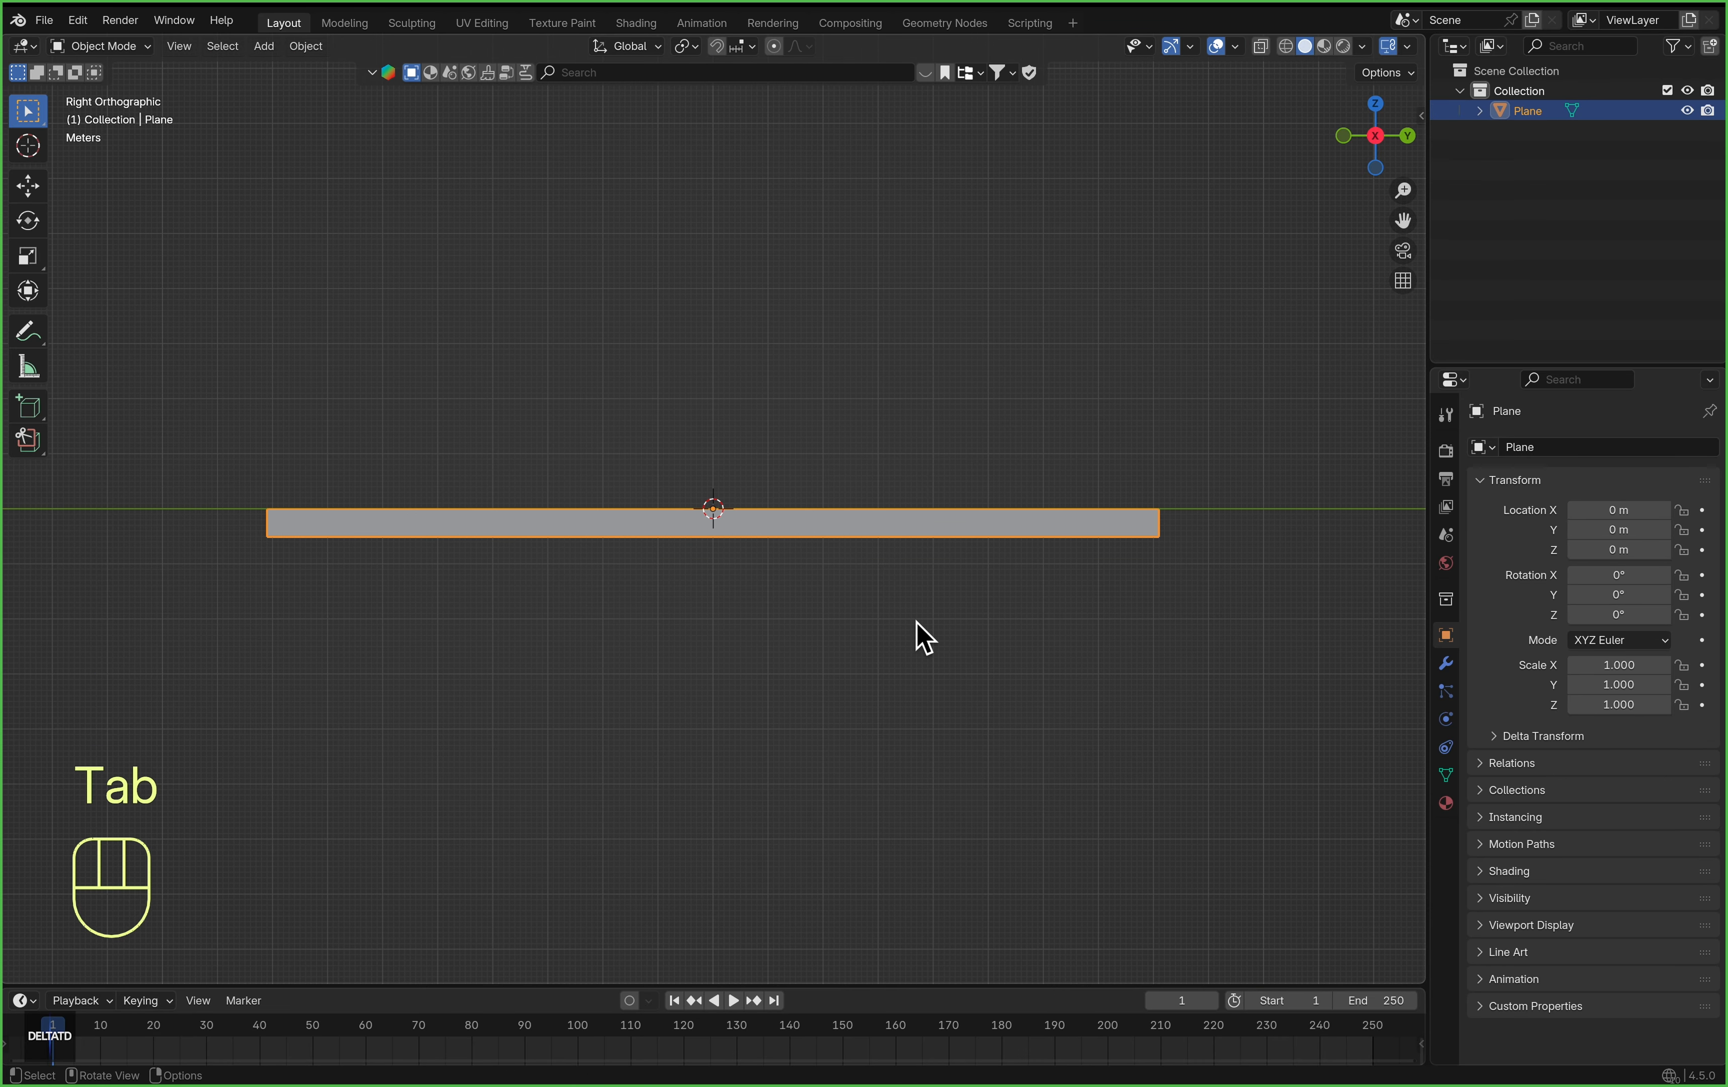
Move the slab about 8.03 m along negative Y, bringing its end to the world origin
{"action": "key", "text": "g"}
{"action": "key", "text": "y"}
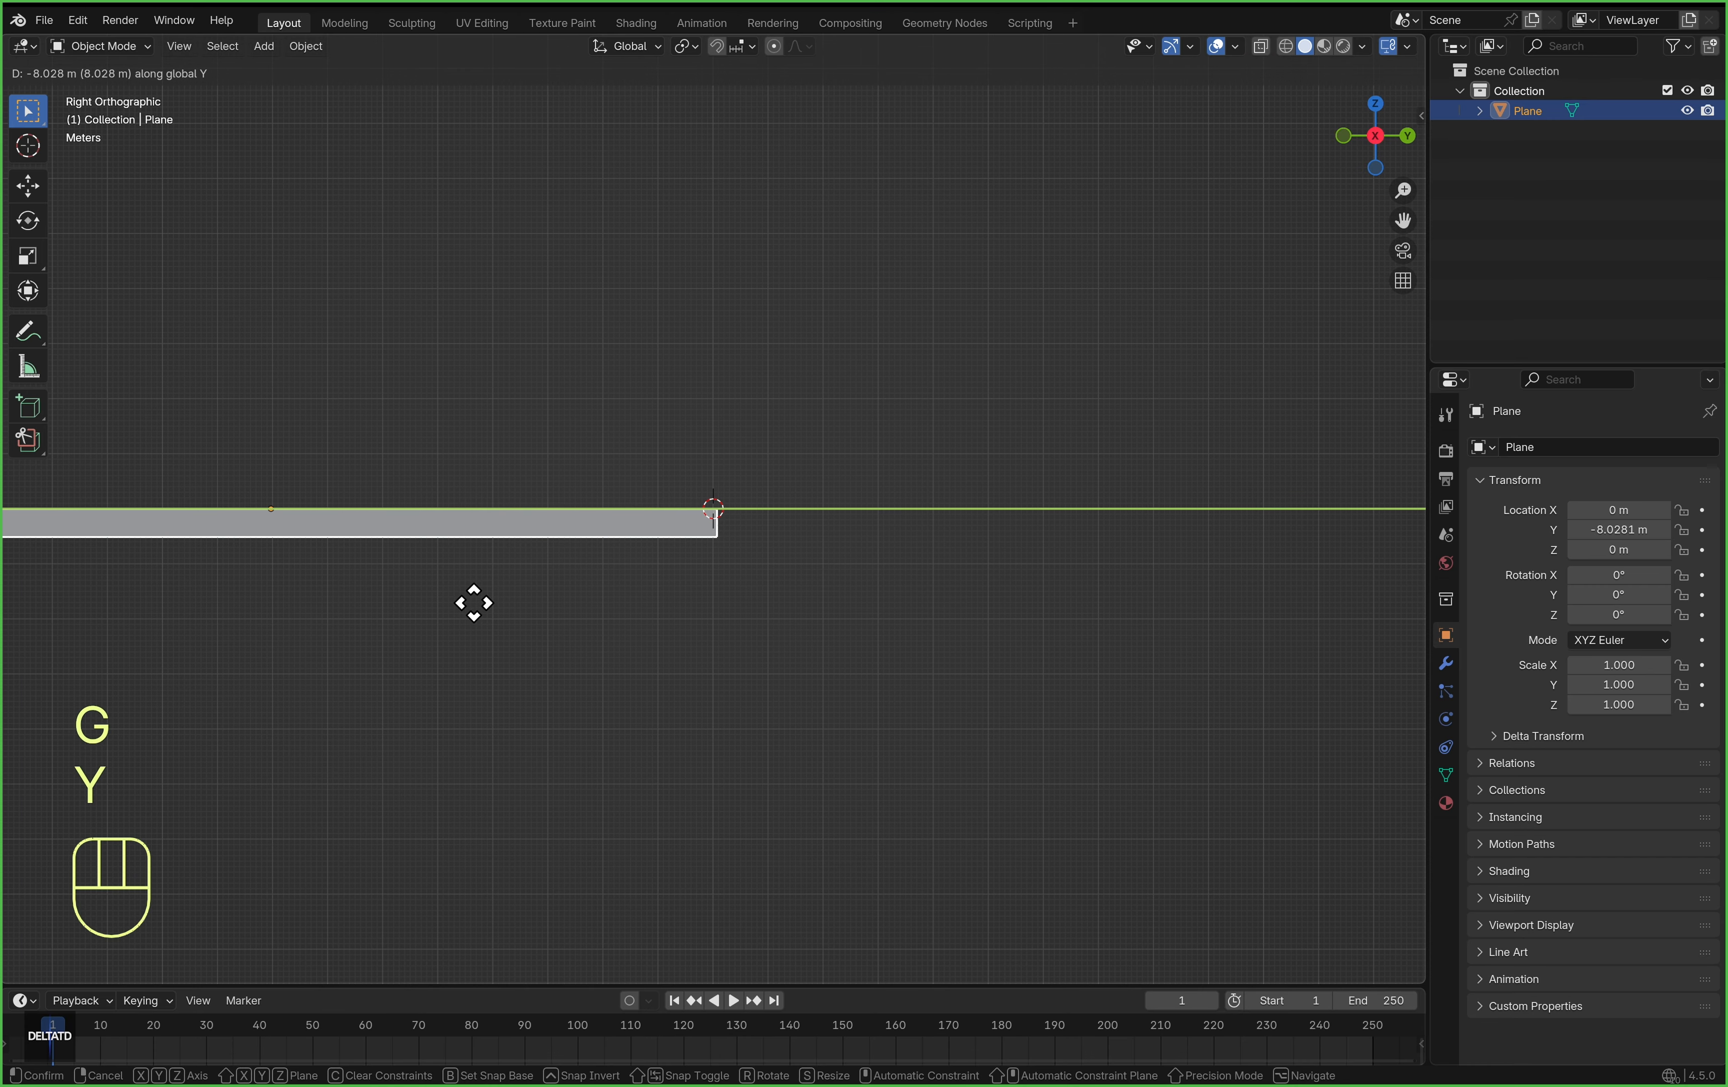
{"action": "left_click", "coordinate": [473, 602]}
Duplicate the slab along Y to about 8.14 m, slightly overlapping the original, and lower the copy about 0.21 m in Z
{"action": "key", "text": "shift+d"}
{"action": "key", "text": "y"}
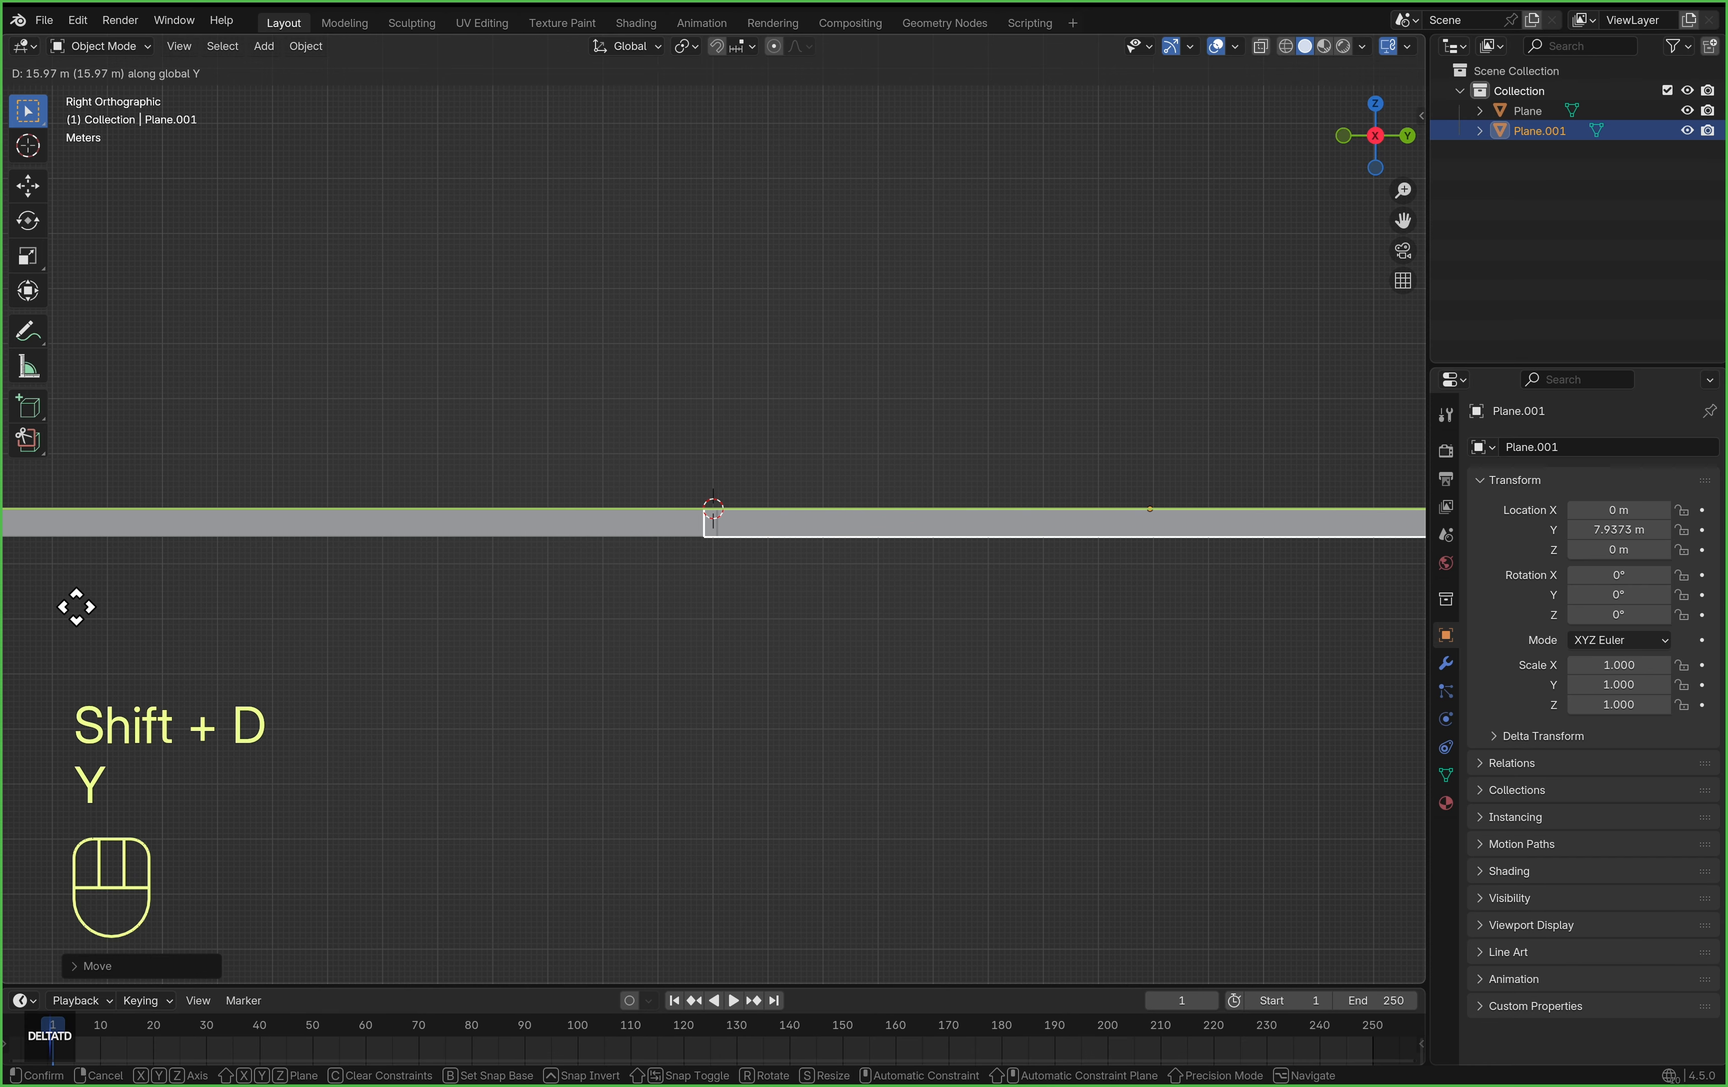
{"action": "left_click", "coordinate": [471, 698]}
{"action": "scroll", "coordinate": [706, 563], "scroll_direction": "up", "scroll_amount": 8}
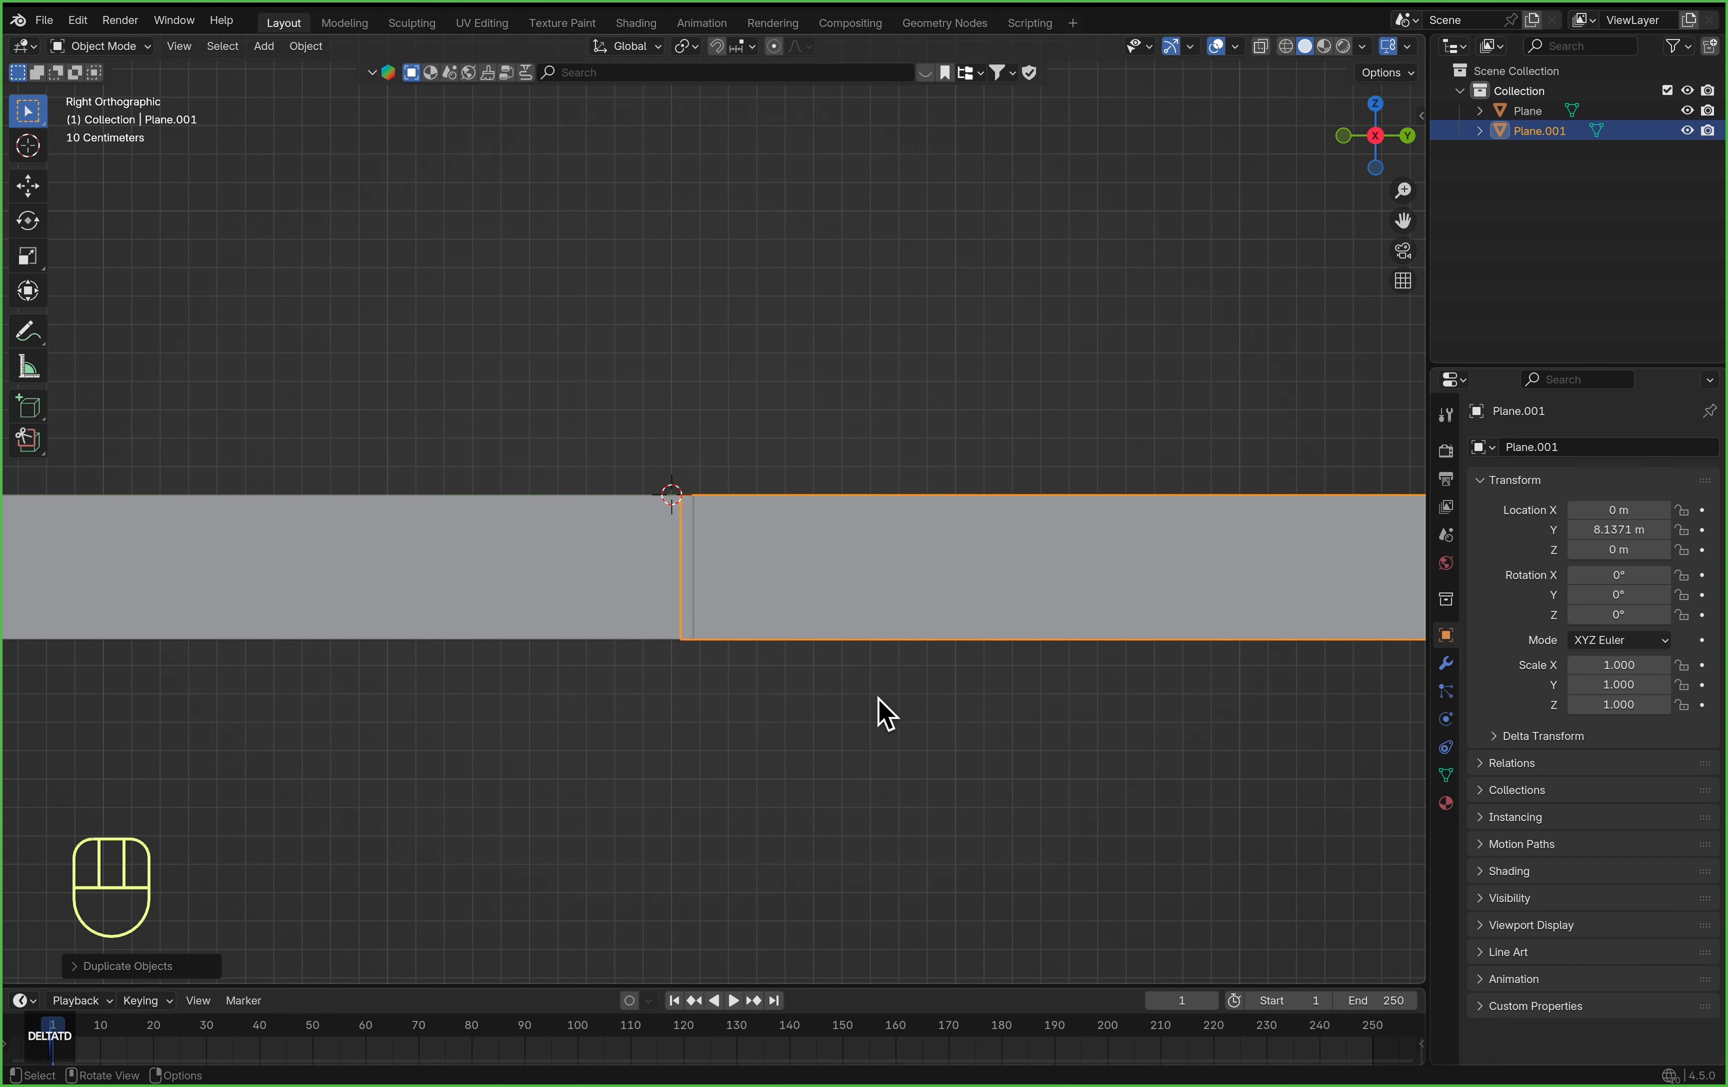
{"action": "key", "text": "g"}
{"action": "key", "text": "z"}
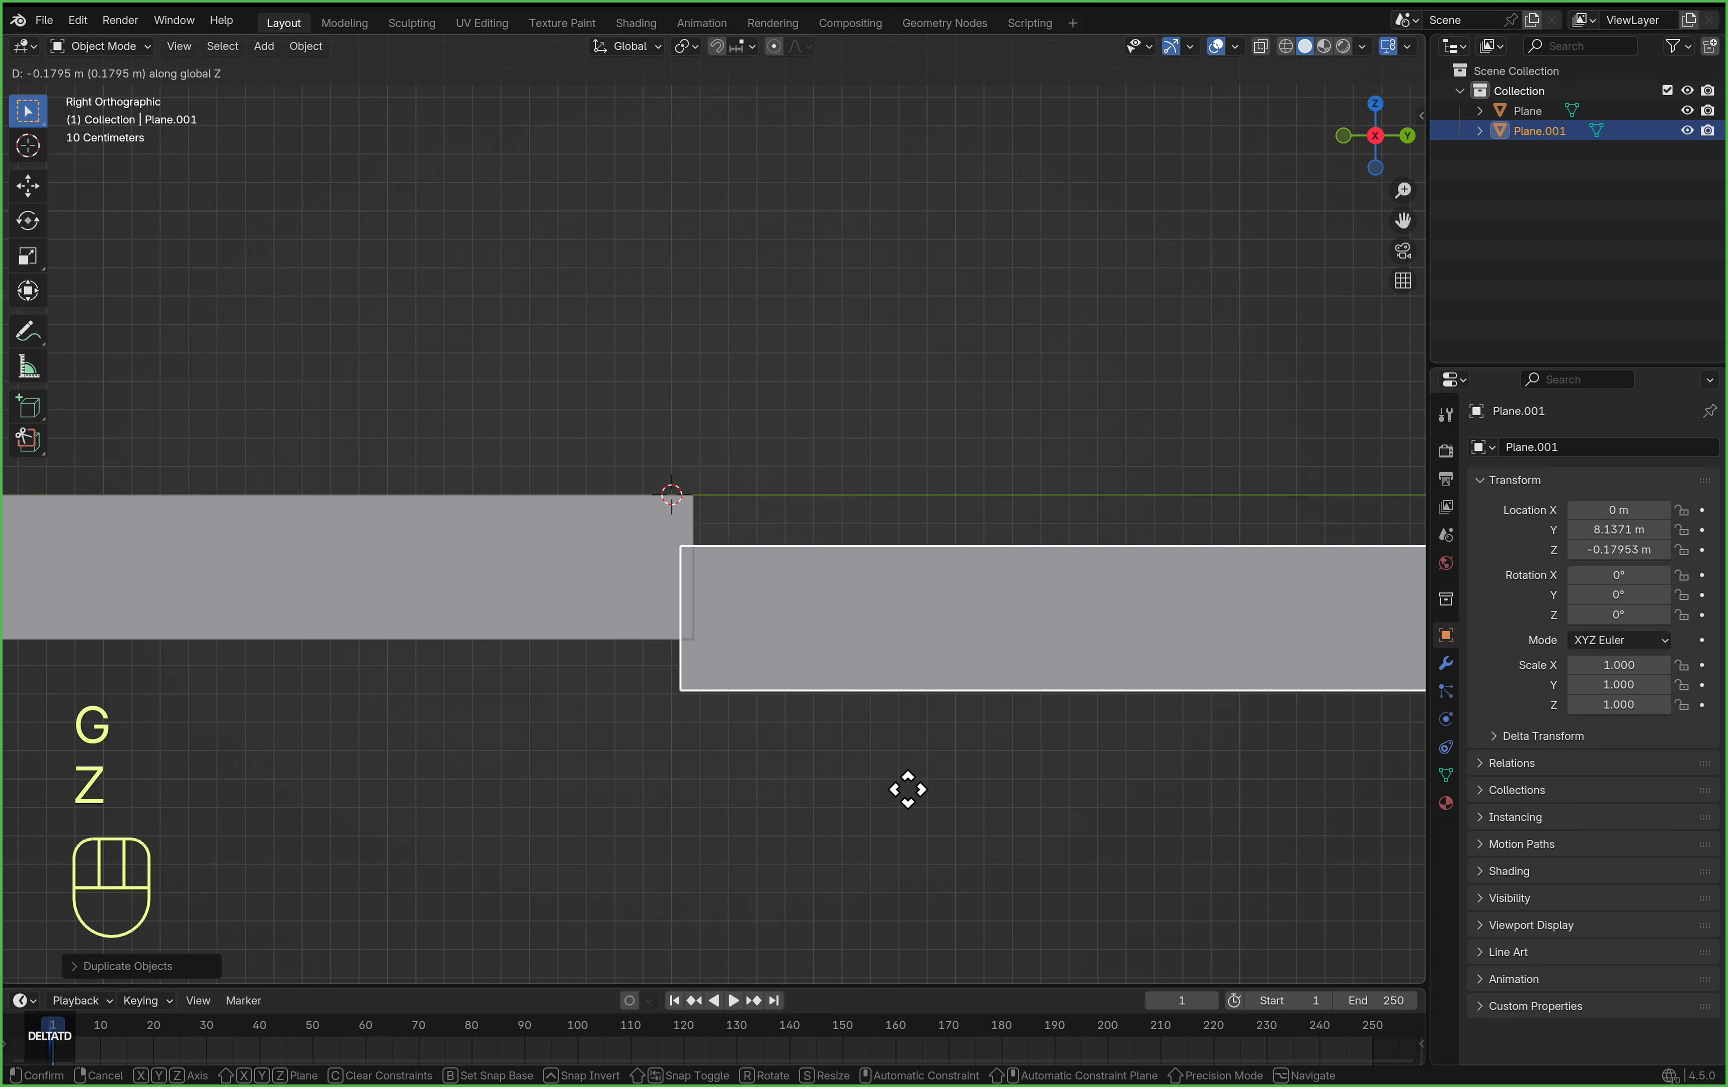
{"action": "left_click", "coordinate": [906, 790]}
Raise both slabs together about 0.24 m along Z and deselect them
{"action": "left_click_drag", "start_coordinate": [969, 906], "coordinate": [541, 463]}
{"action": "key", "text": "g"}
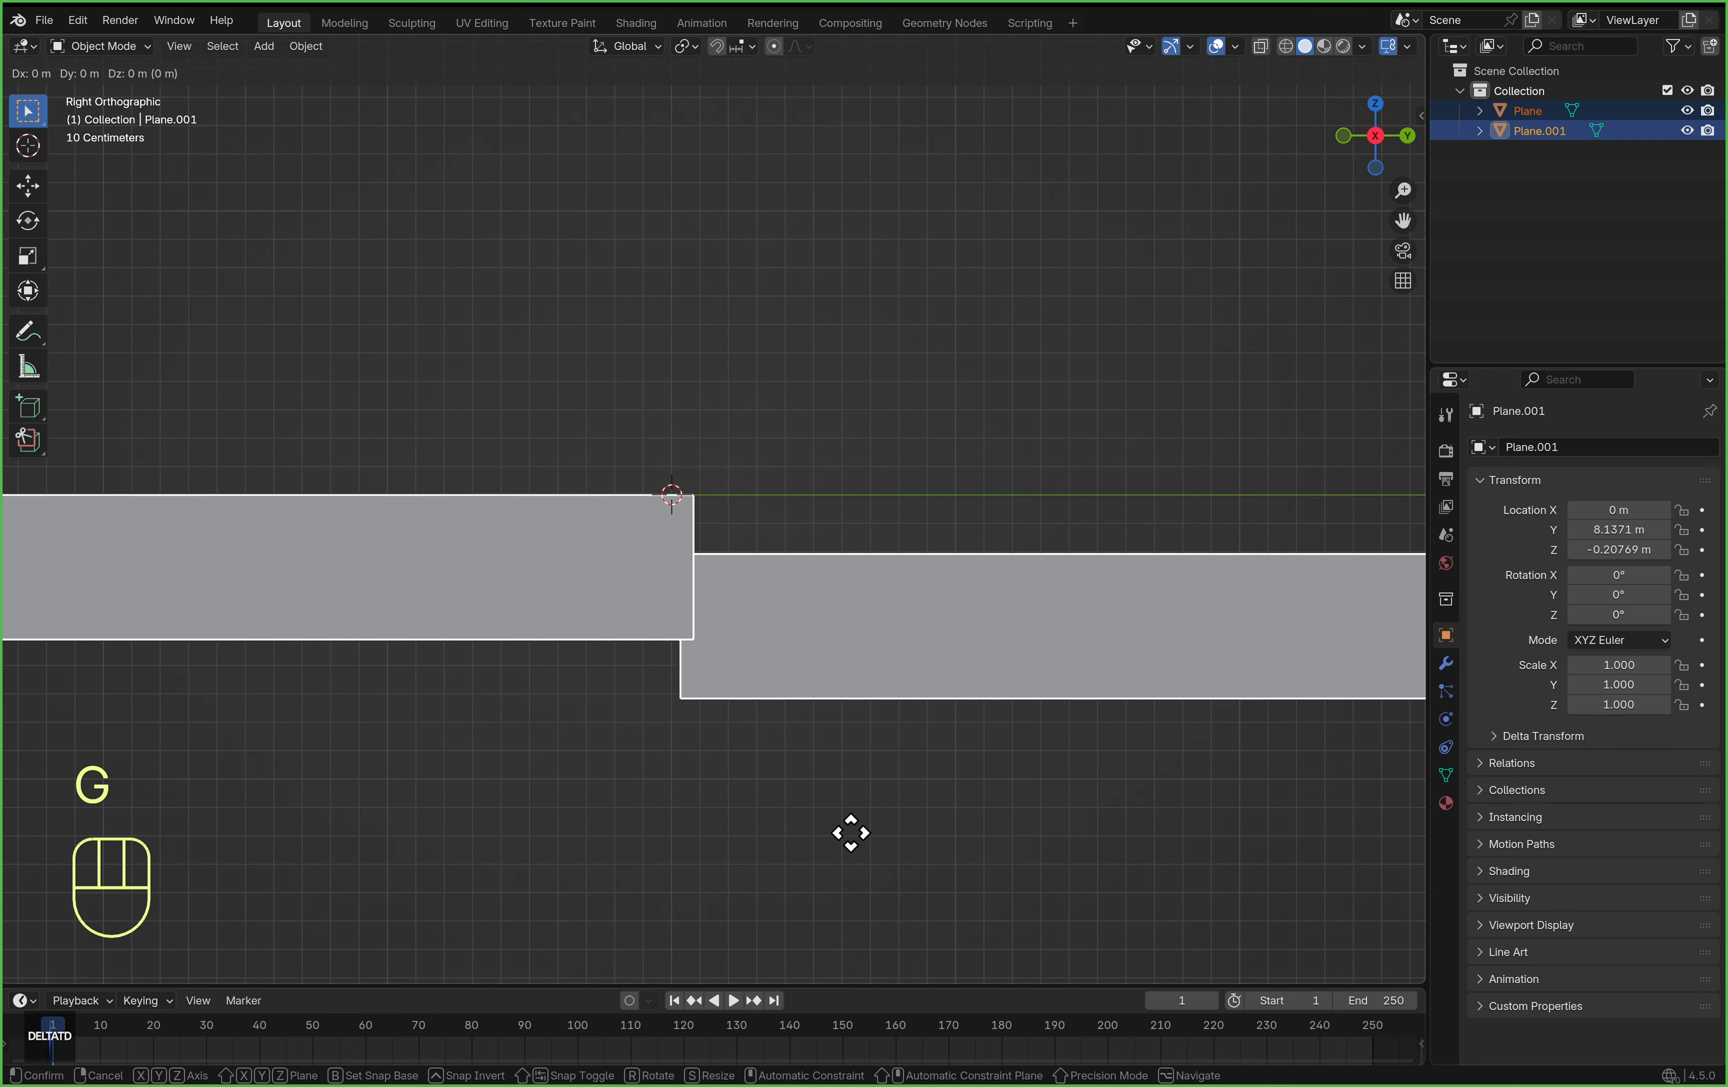
{"action": "key", "text": "z"}
{"action": "left_click", "coordinate": [864, 775]}
{"action": "left_click", "coordinate": [1545, 281]}
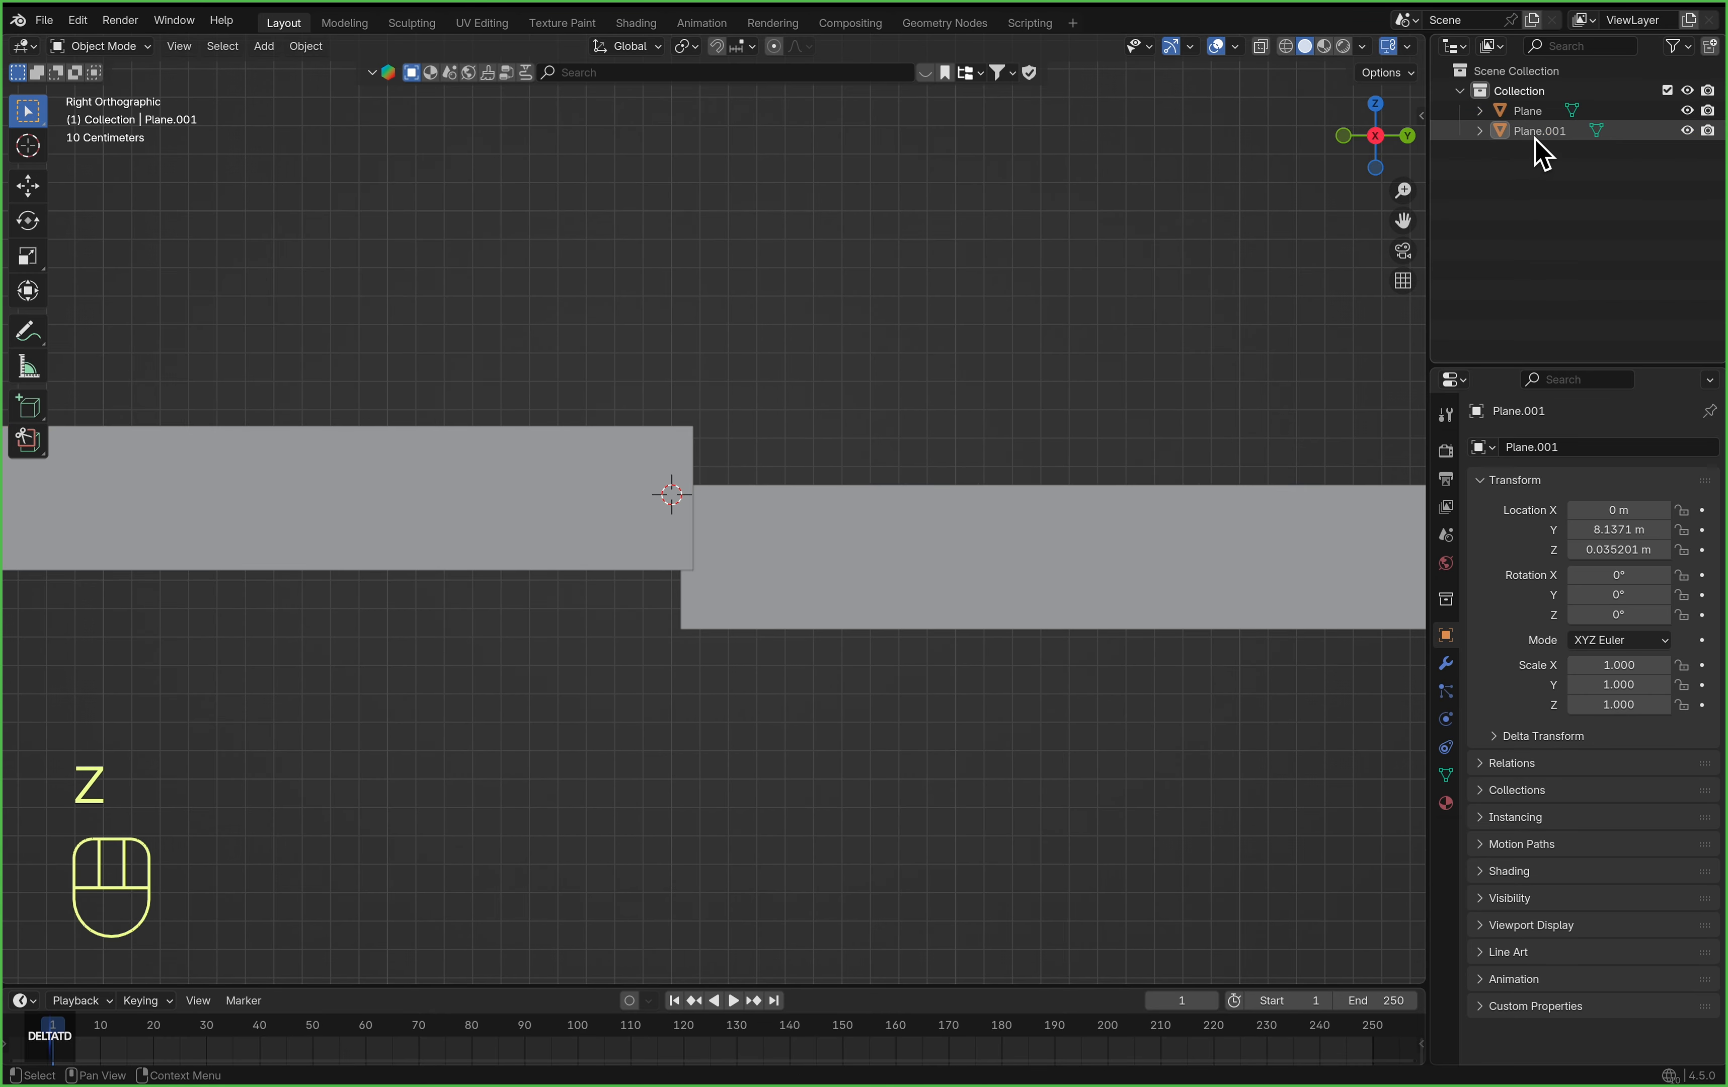
Rename the lower slab Water and the higher slab Floor, and add a new collection to the scene
{"action": "double_click", "coordinate": [1536, 132]}
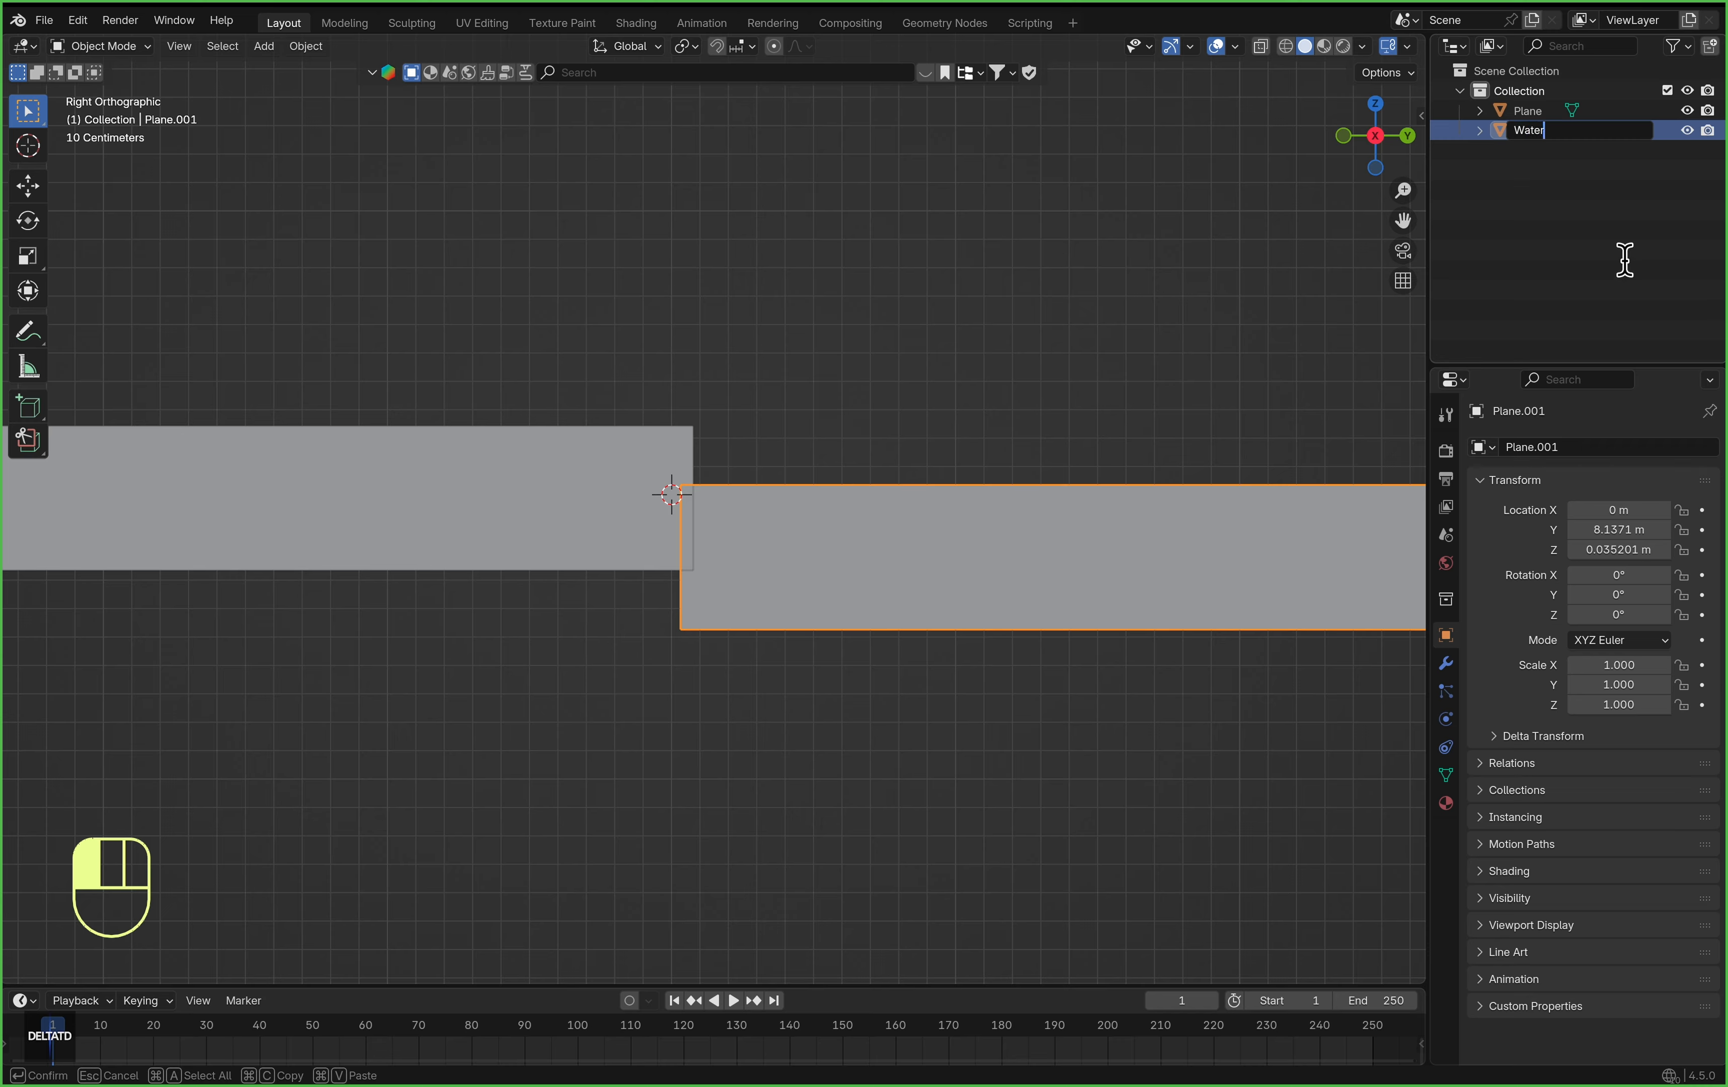
{"action": "key", "text": "Return"}
{"action": "double_click", "coordinate": [1532, 112]}
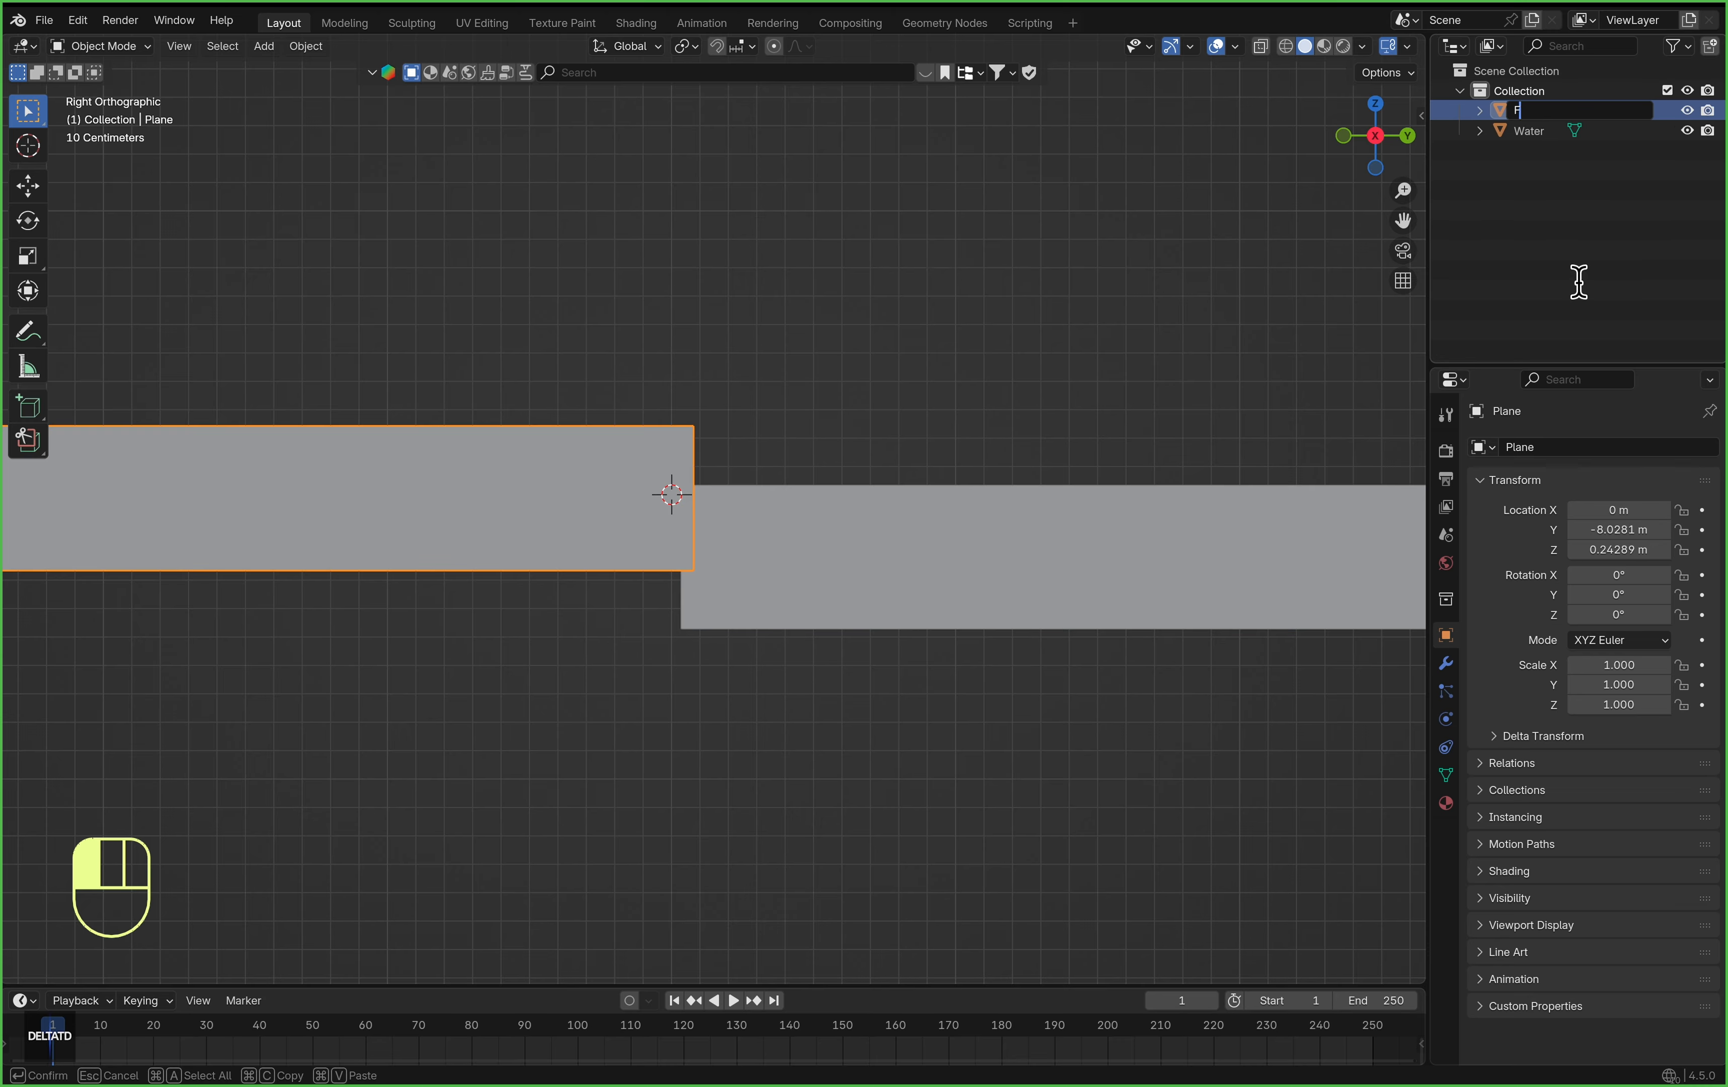
{"action": "type", "text": "Floor"}
{"action": "key", "text": "Return"}
{"action": "right_click", "coordinate": [1536, 205]}
{"action": "left_click", "coordinate": [1533, 203]}
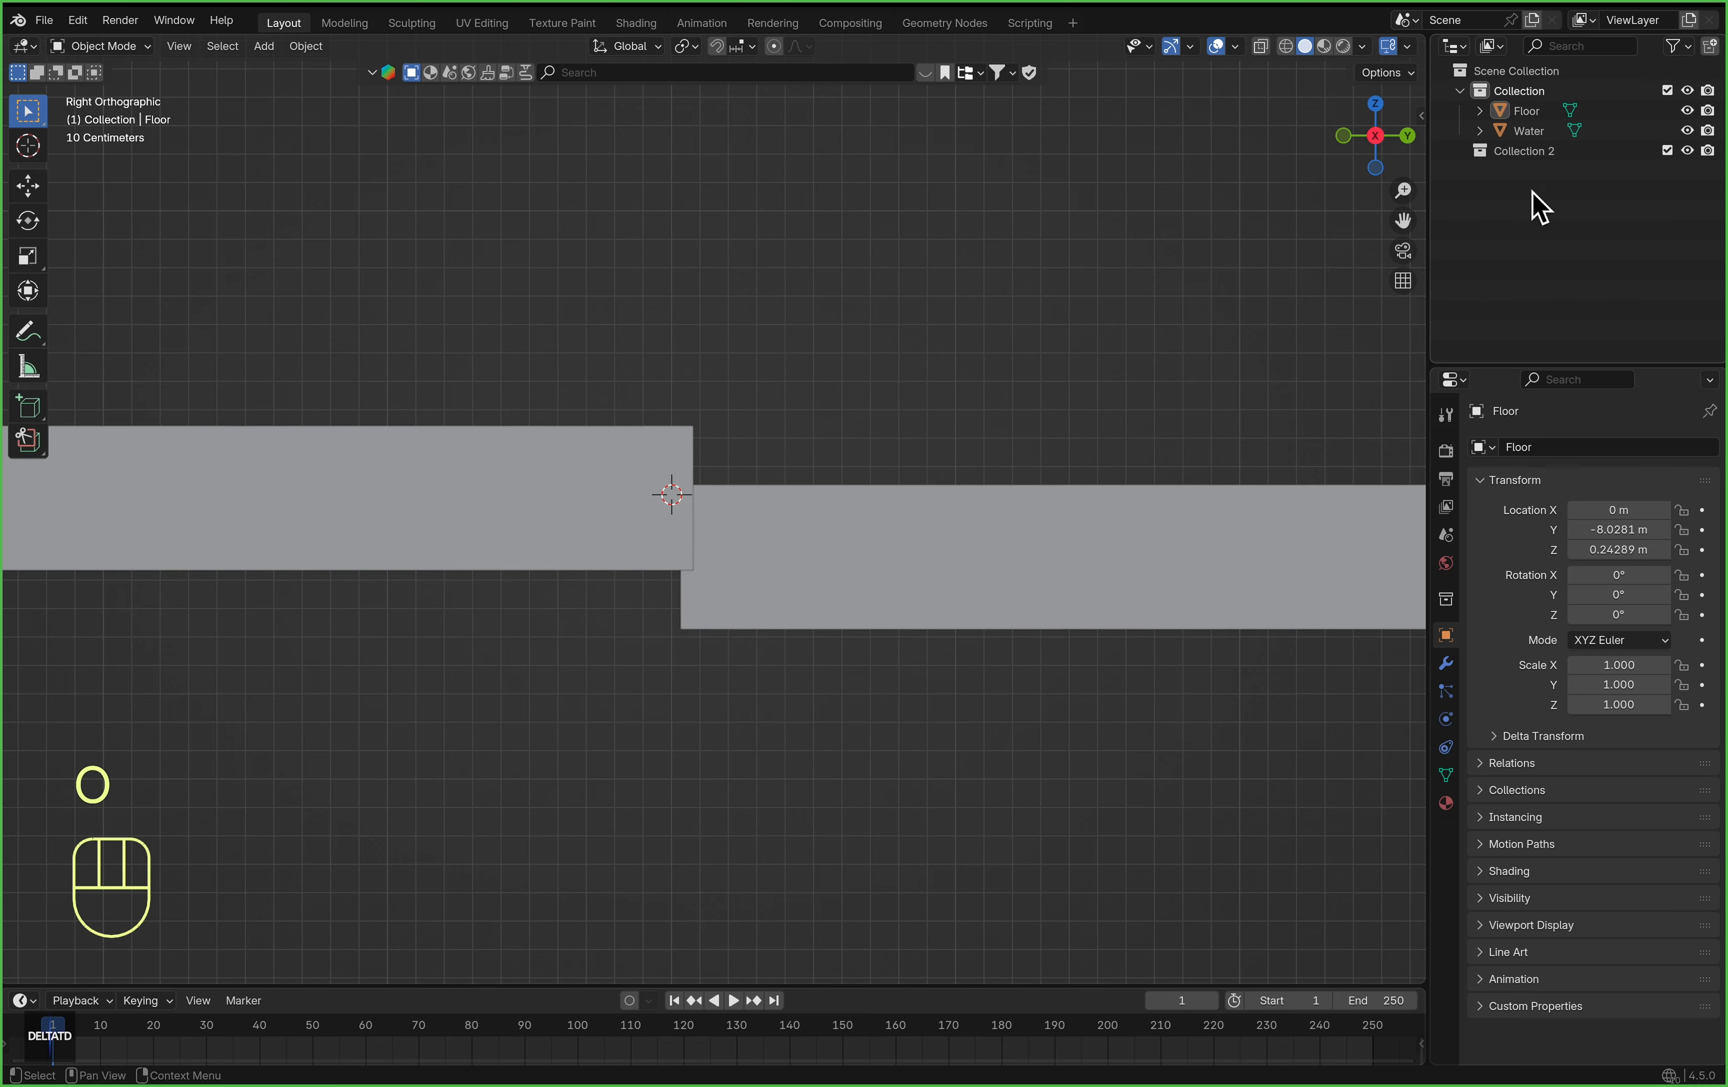
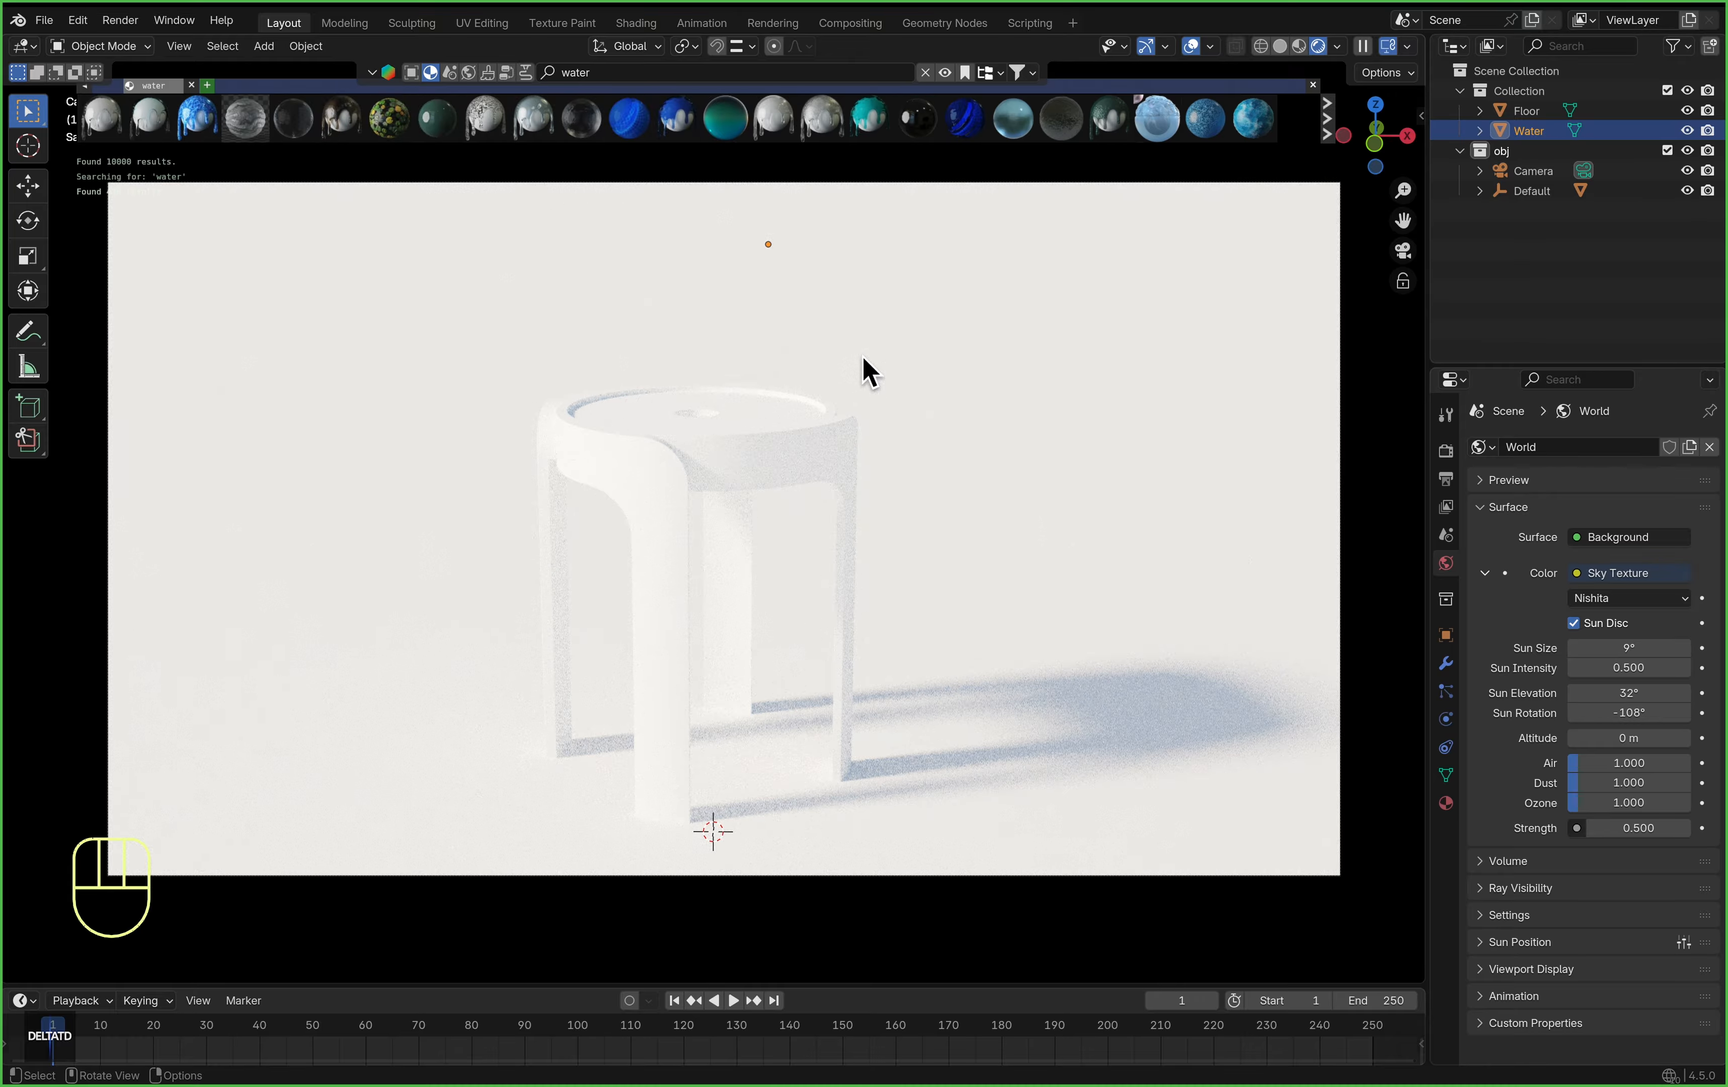
Apply a blue water material from the BlenderKit results to the Water slab behind the stool
{"action": "left_click_drag", "start_coordinate": [679, 128], "coordinate": [1049, 263]}
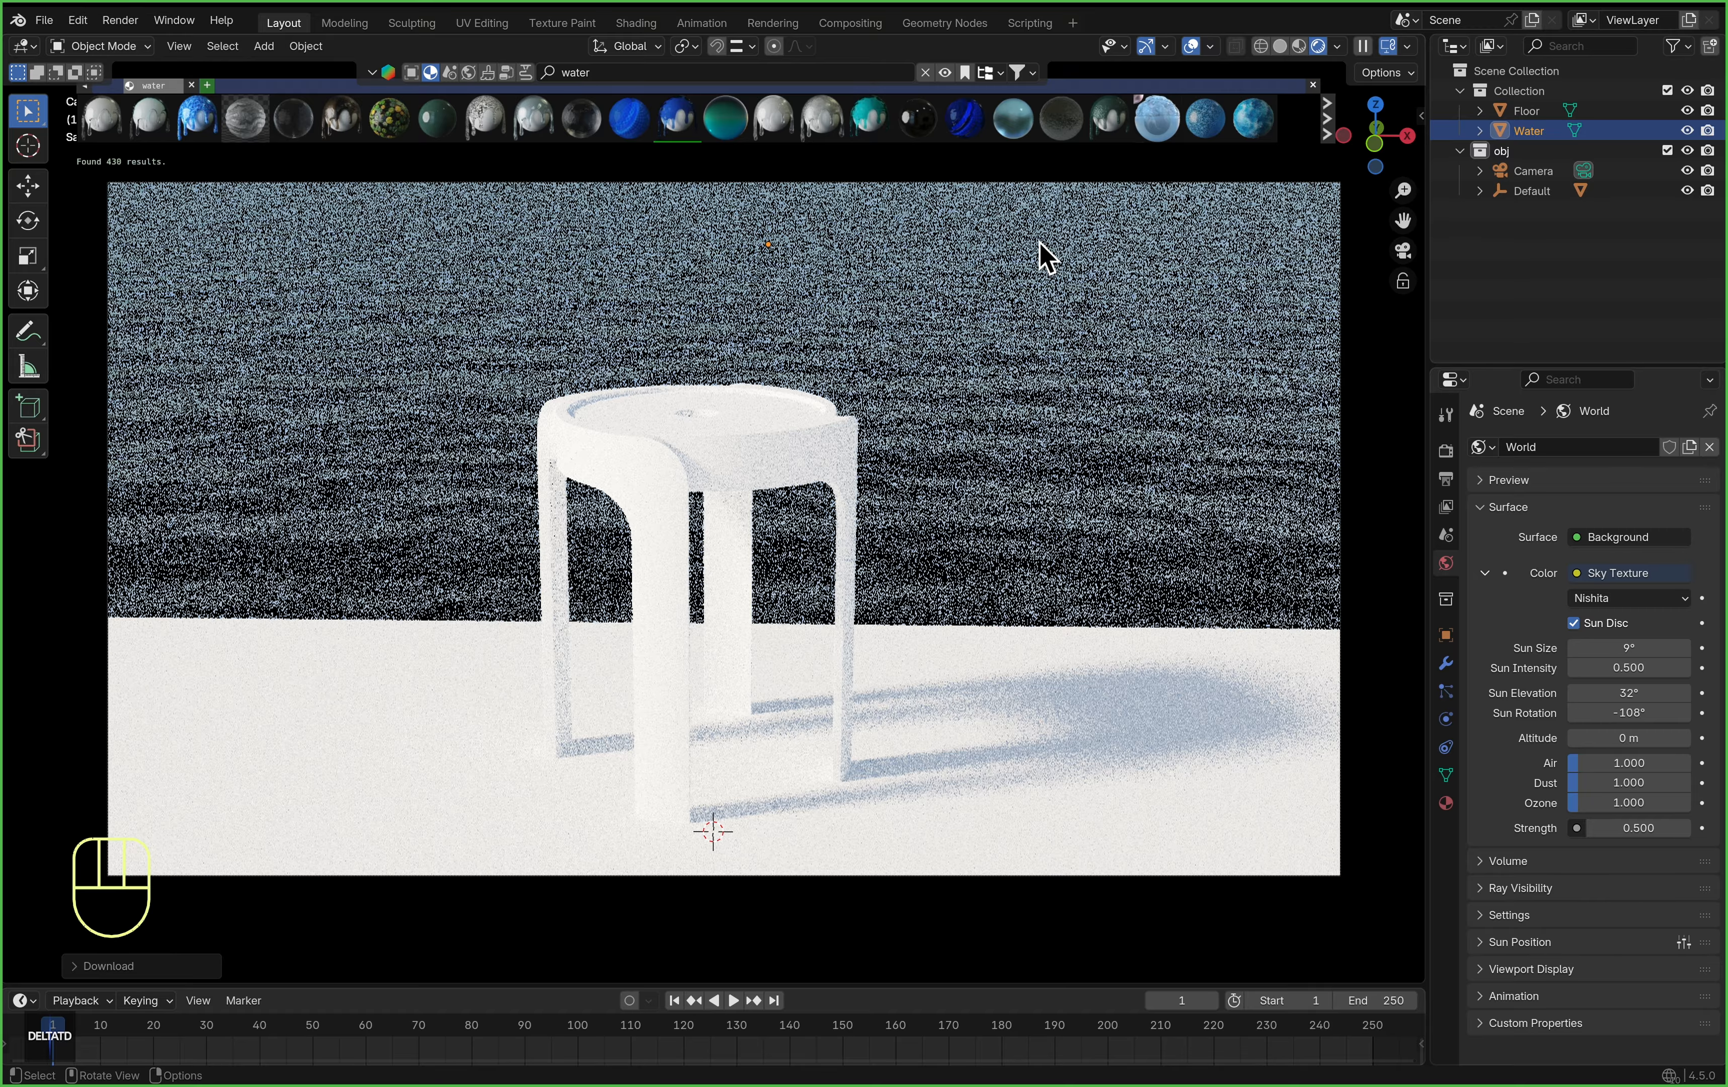
Search BlenderKit materials for black concrete and apply Dark street or road asphalt to the Floor slab
{"action": "left_click", "coordinate": [466, 752]}
{"action": "type", "text": "black conc"}
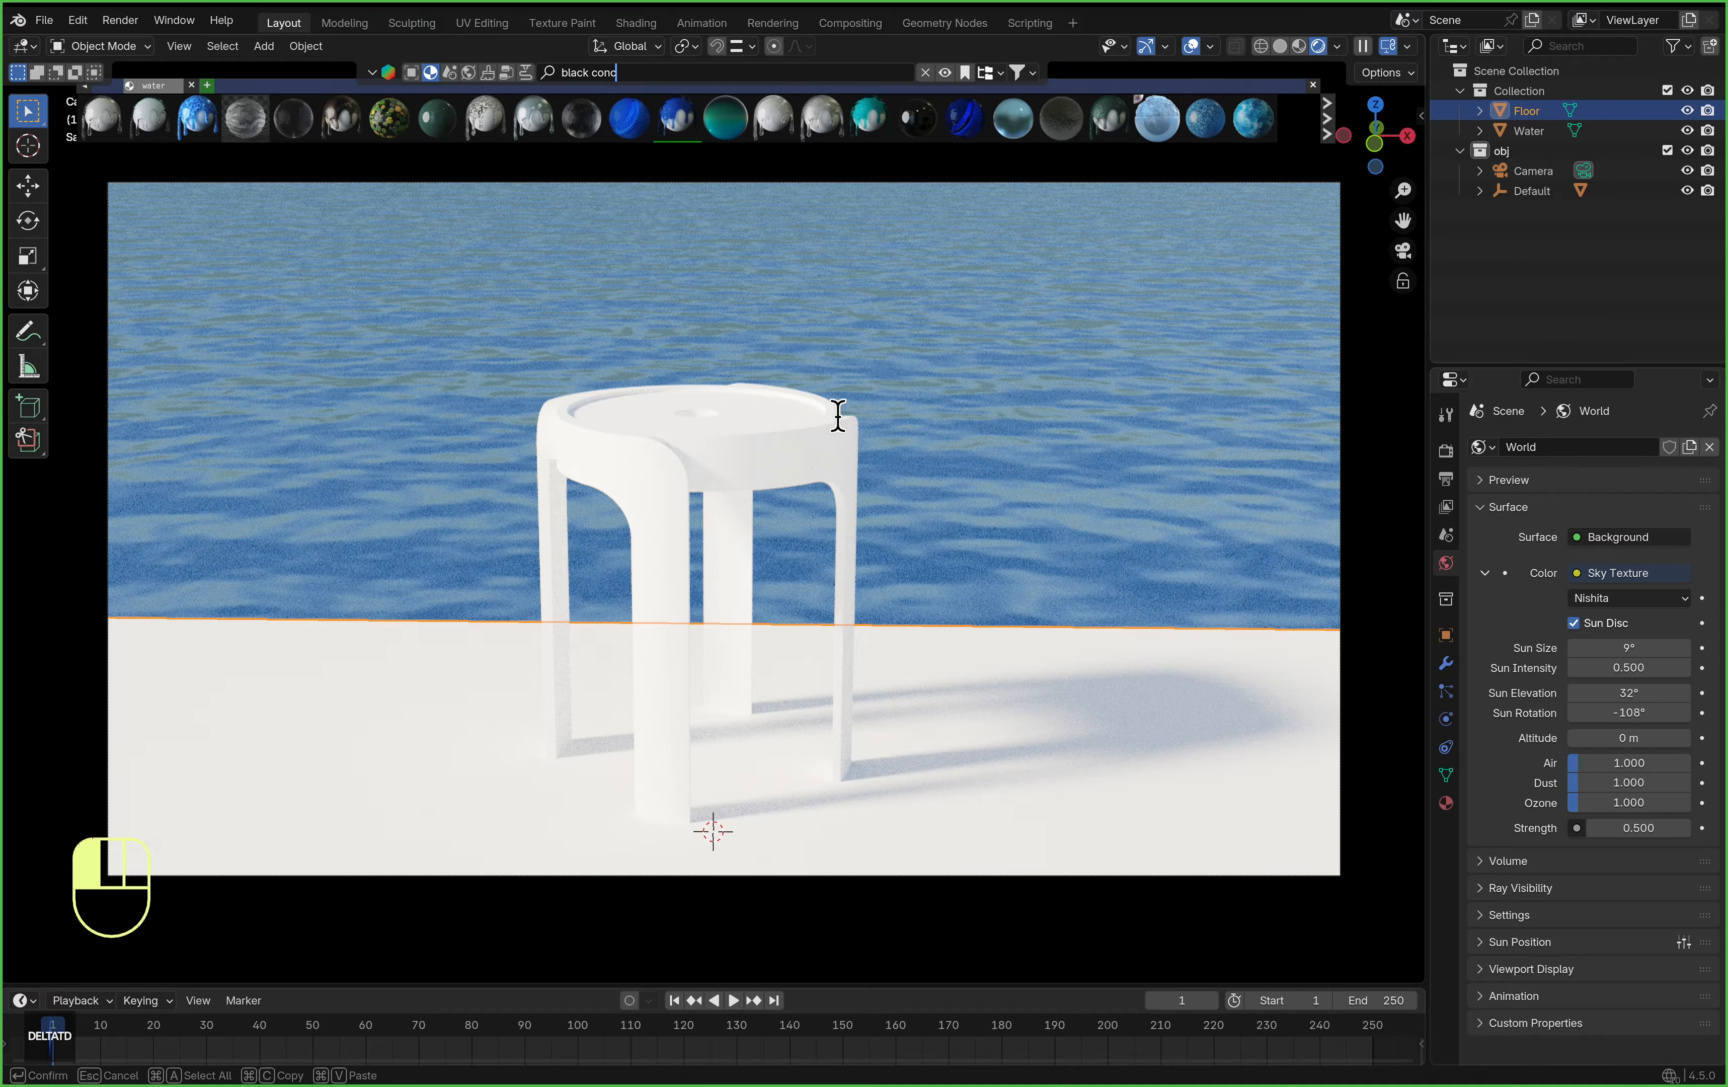
{"action": "type", "text": "rete"}
{"action": "key", "text": "Return"}
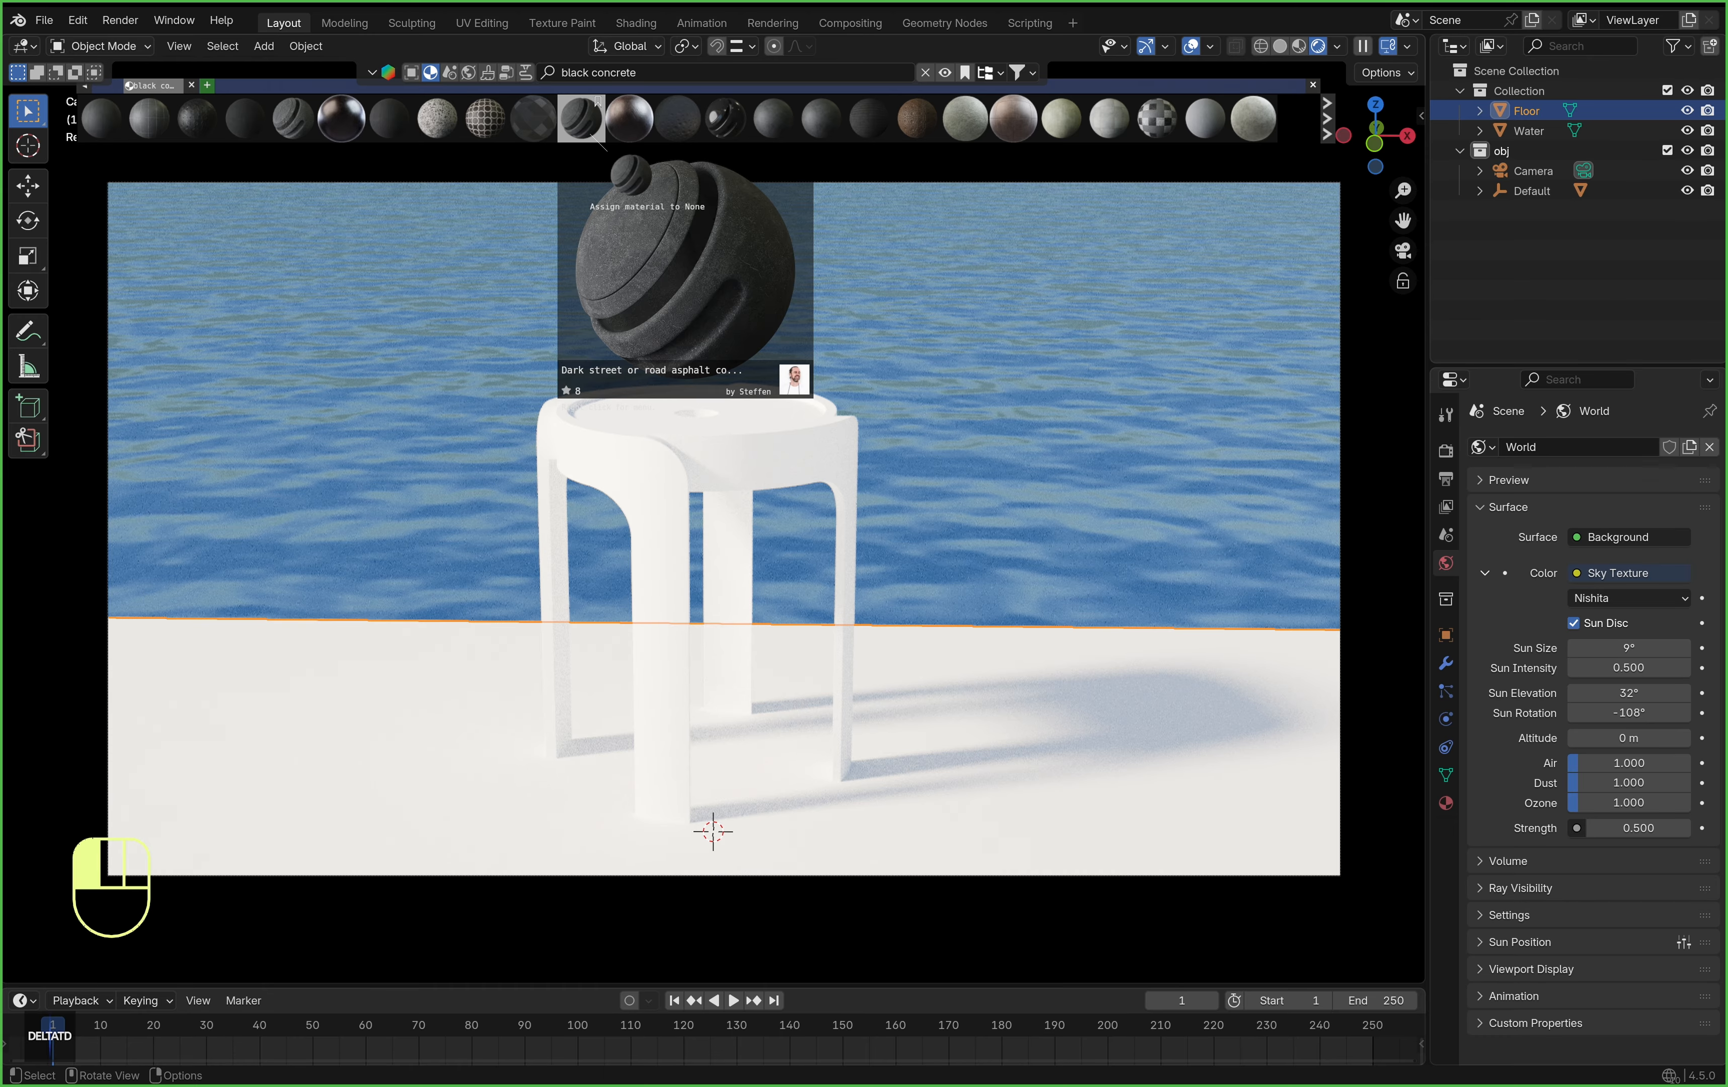
{"action": "left_click", "coordinate": [606, 140]}
Search BlenderKit materials for matte and apply a yellow matte material to the stool
{"action": "left_click", "coordinate": [730, 481]}
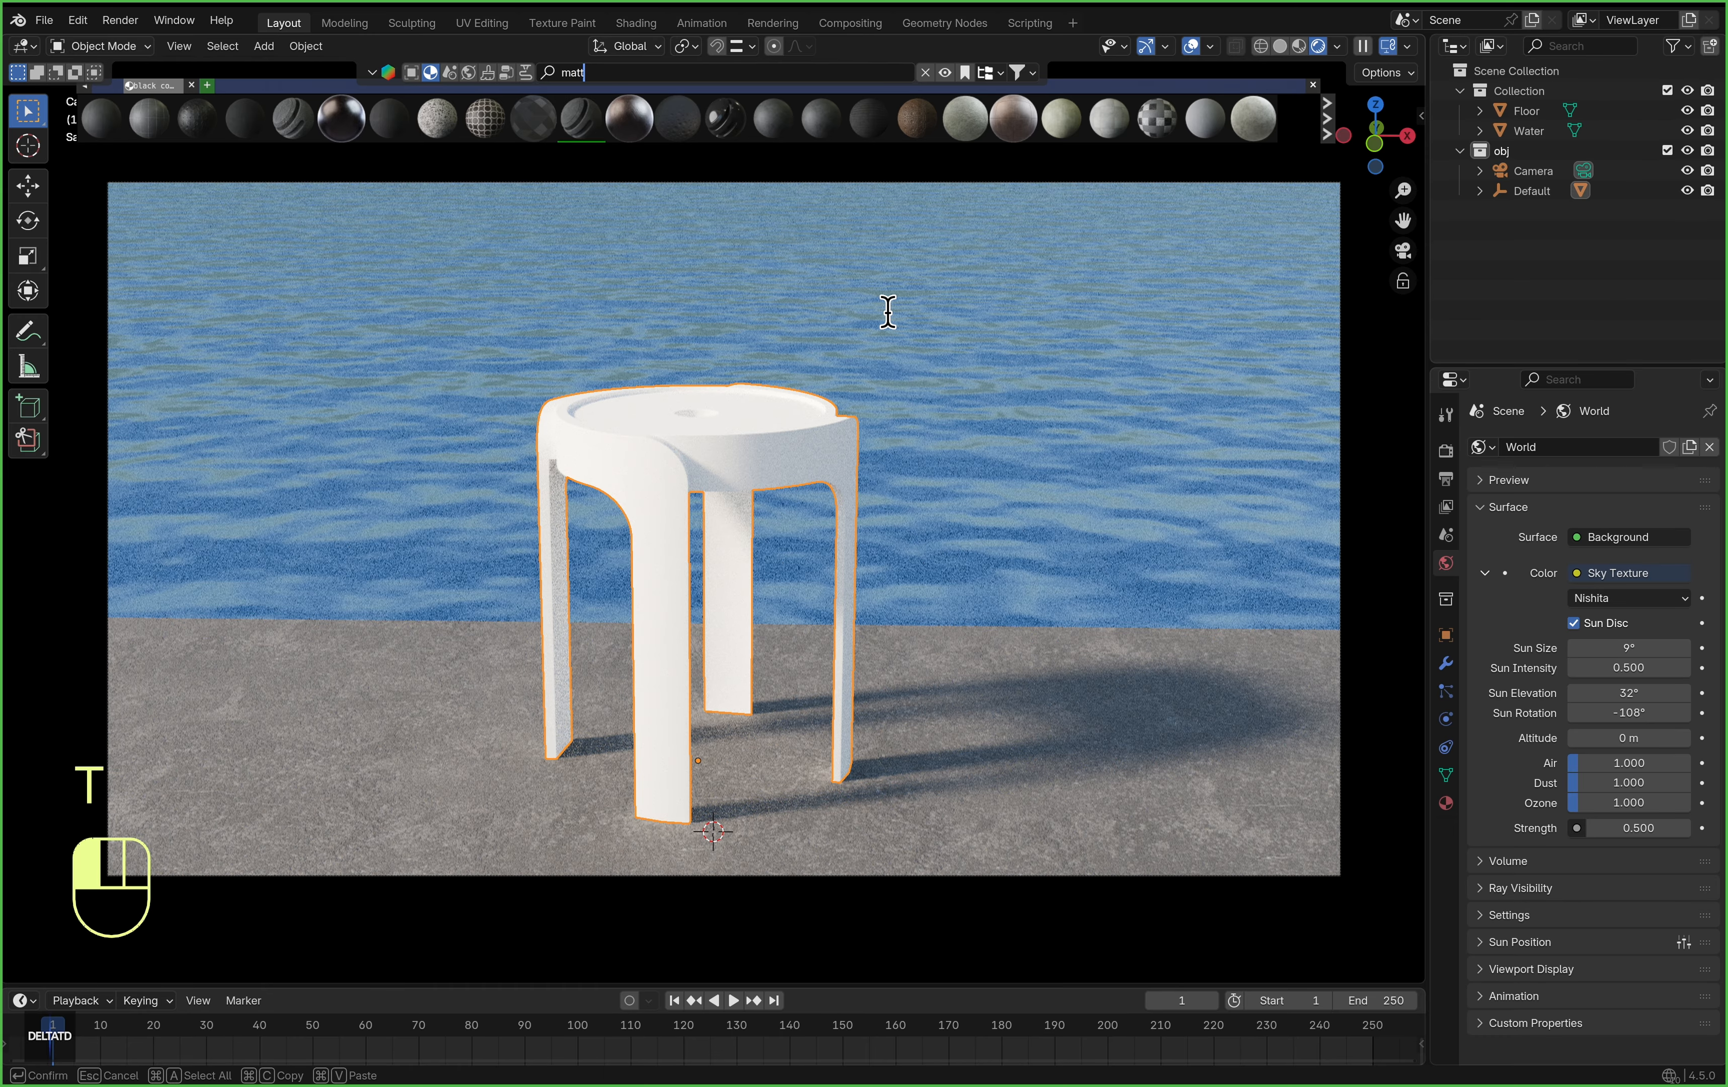
{"action": "type", "text": "e"}
{"action": "key", "text": "Return"}
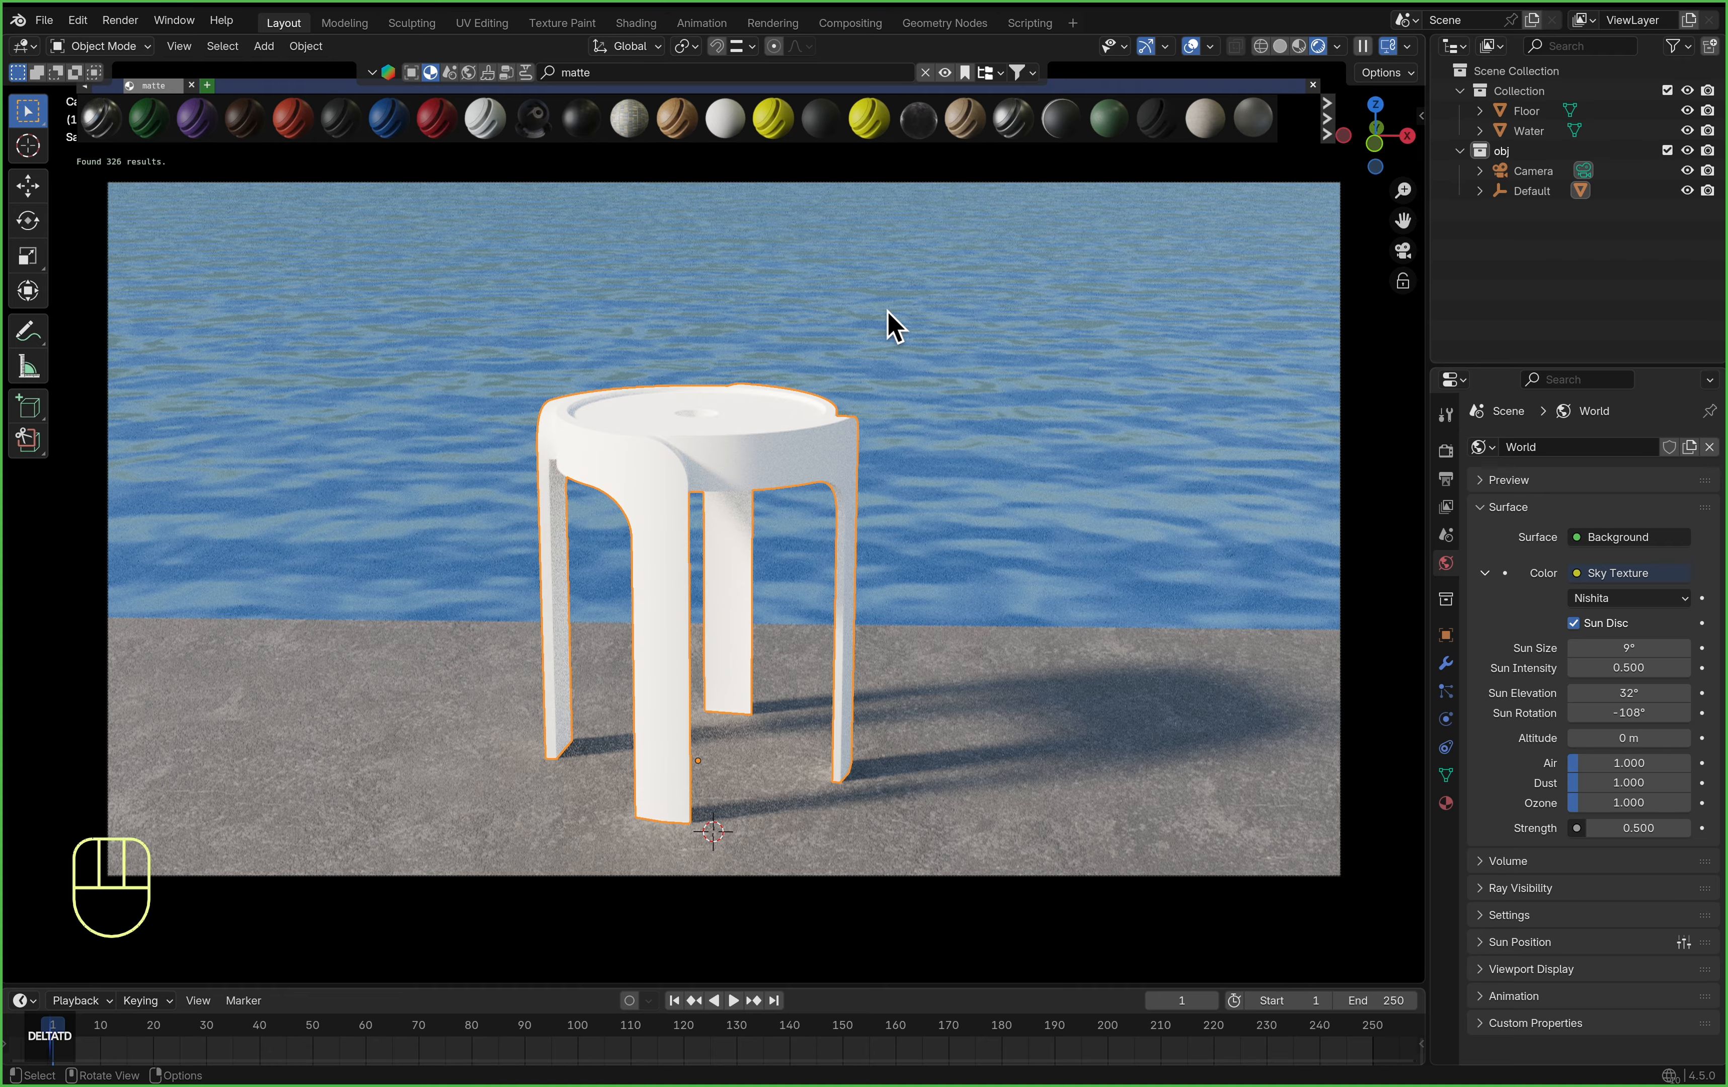
{"action": "left_click_drag", "start_coordinate": [781, 156], "coordinate": [783, 474]}
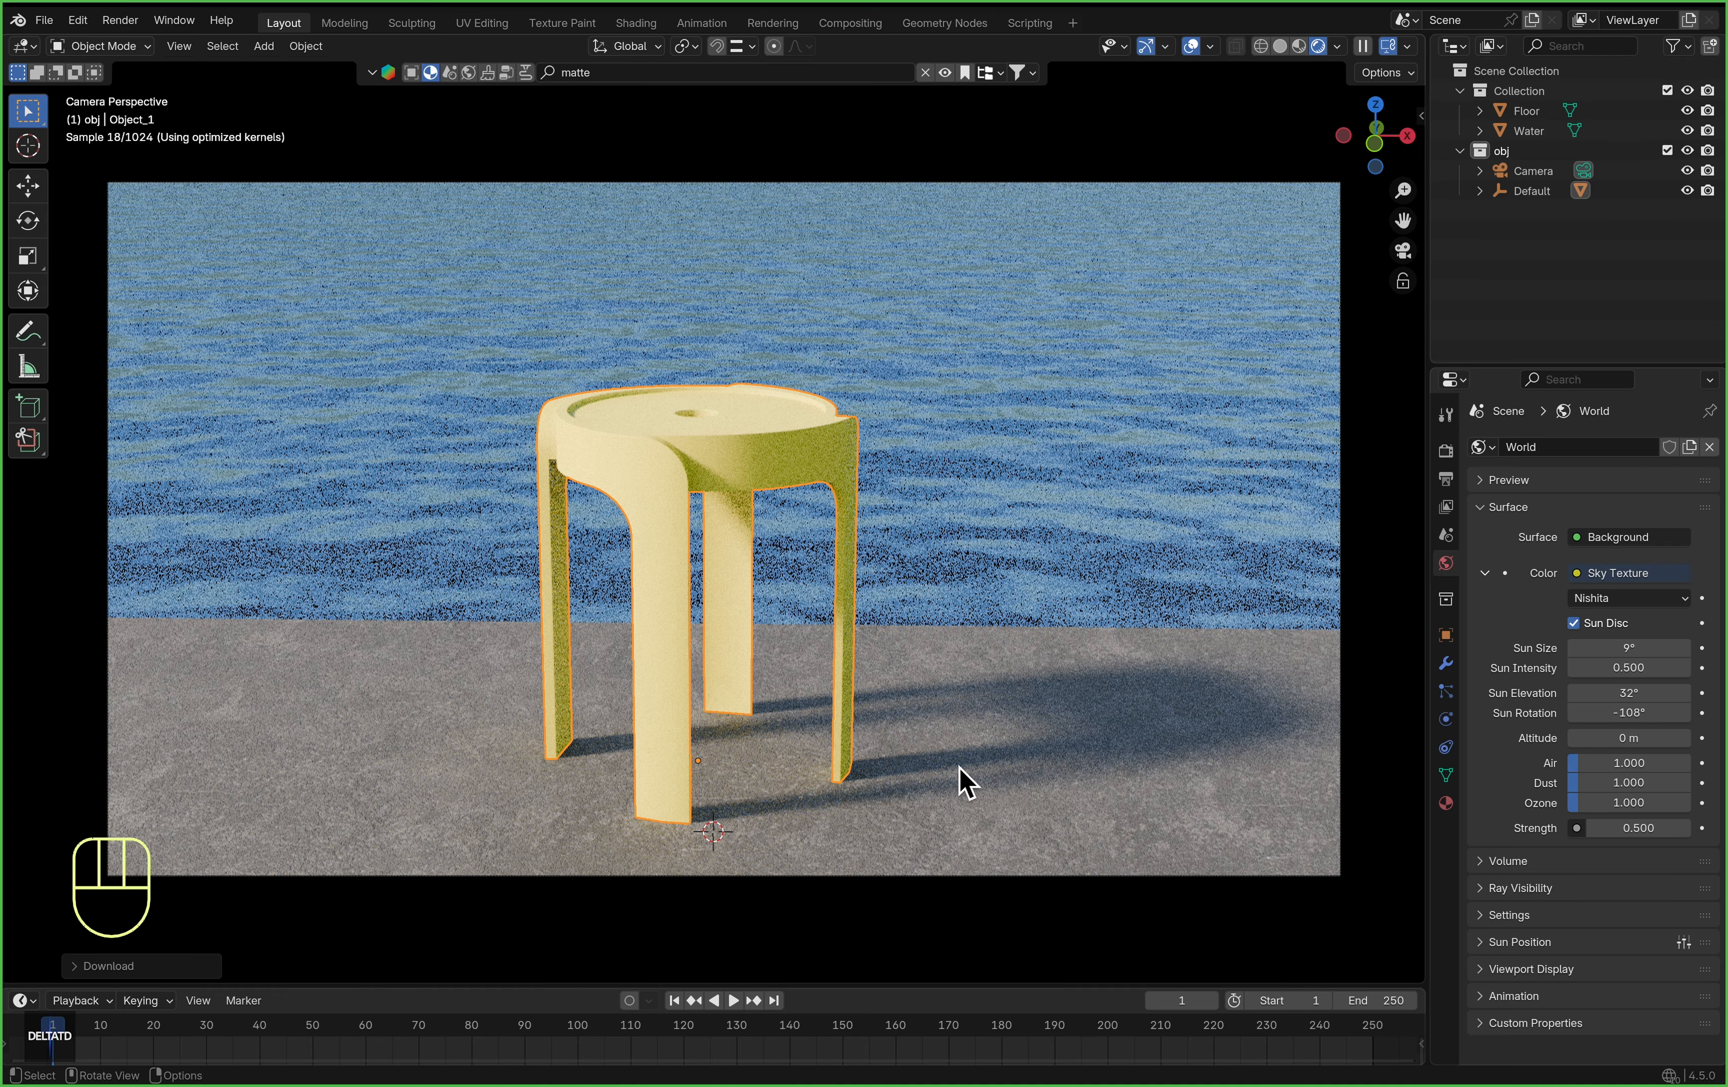
Select the Floor slab, enlarge the timeline area and turn it into a Shader Editor showing the asphalt material
{"action": "left_click", "coordinate": [964, 783]}
{"action": "left_click_drag", "start_coordinate": [993, 993], "coordinate": [945, 755]}
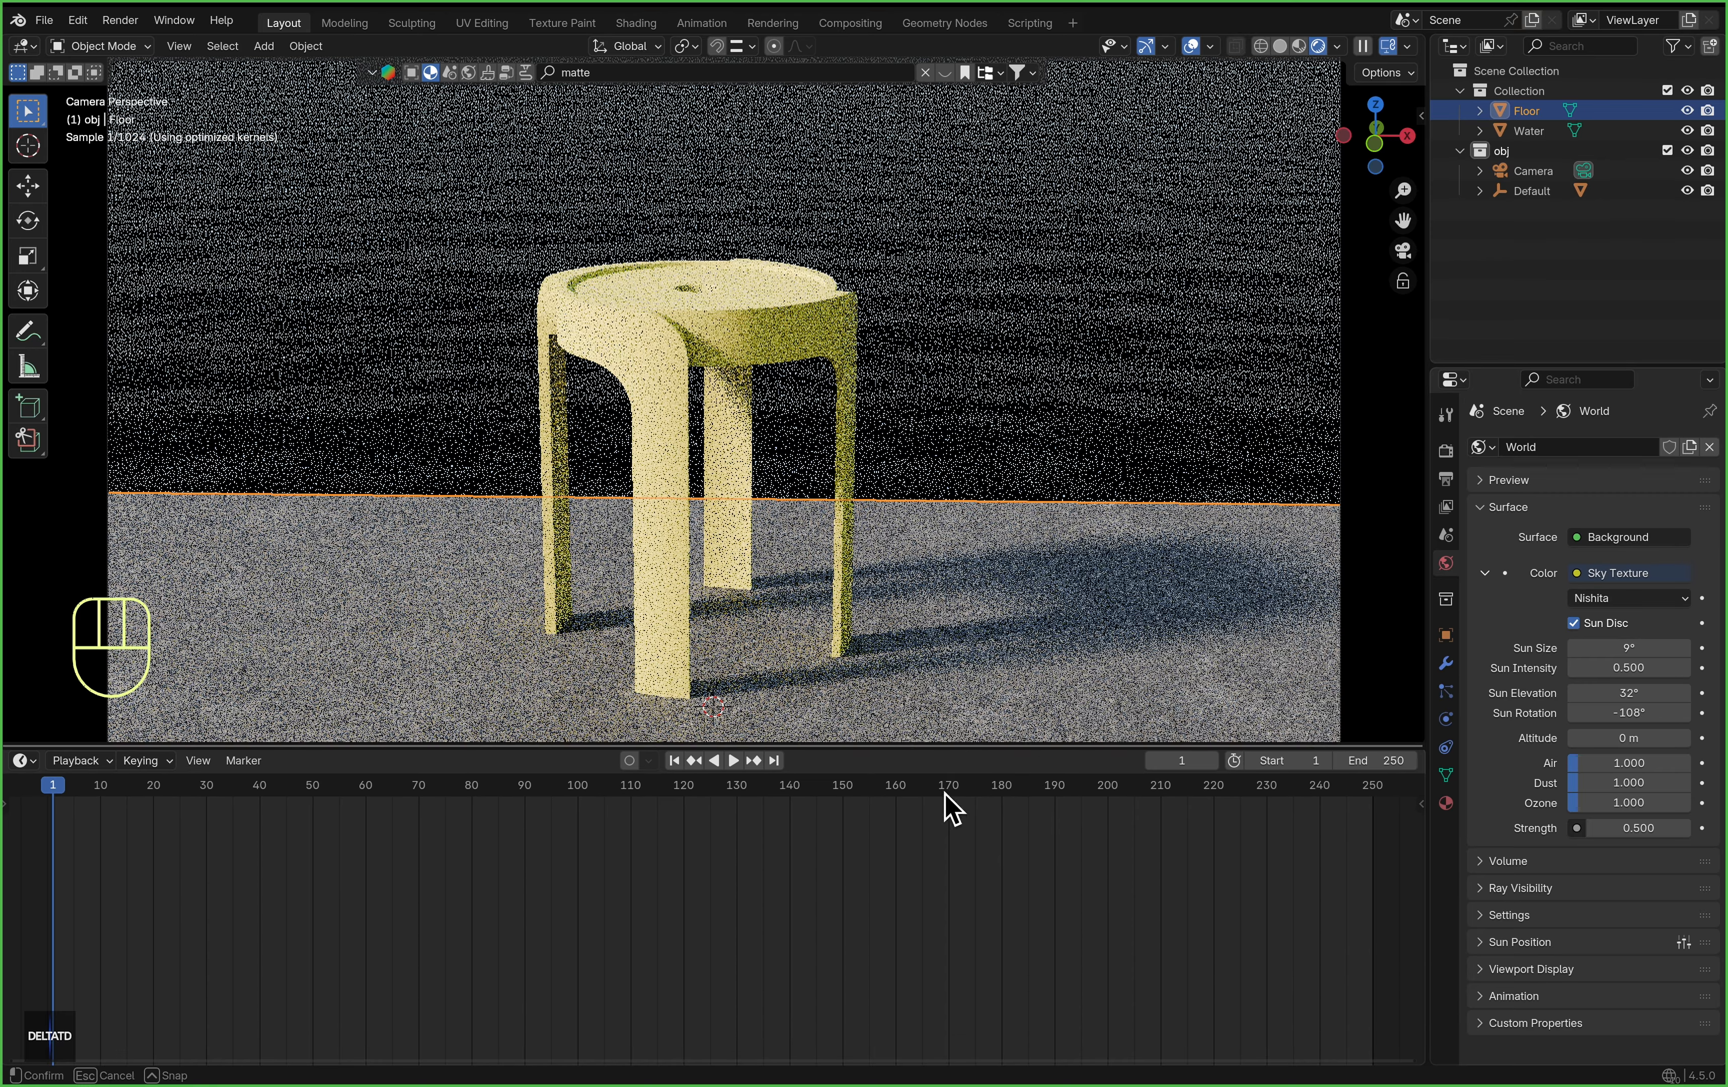
{"action": "left_click", "coordinate": [25, 762]}
{"action": "left_click", "coordinate": [58, 926]}
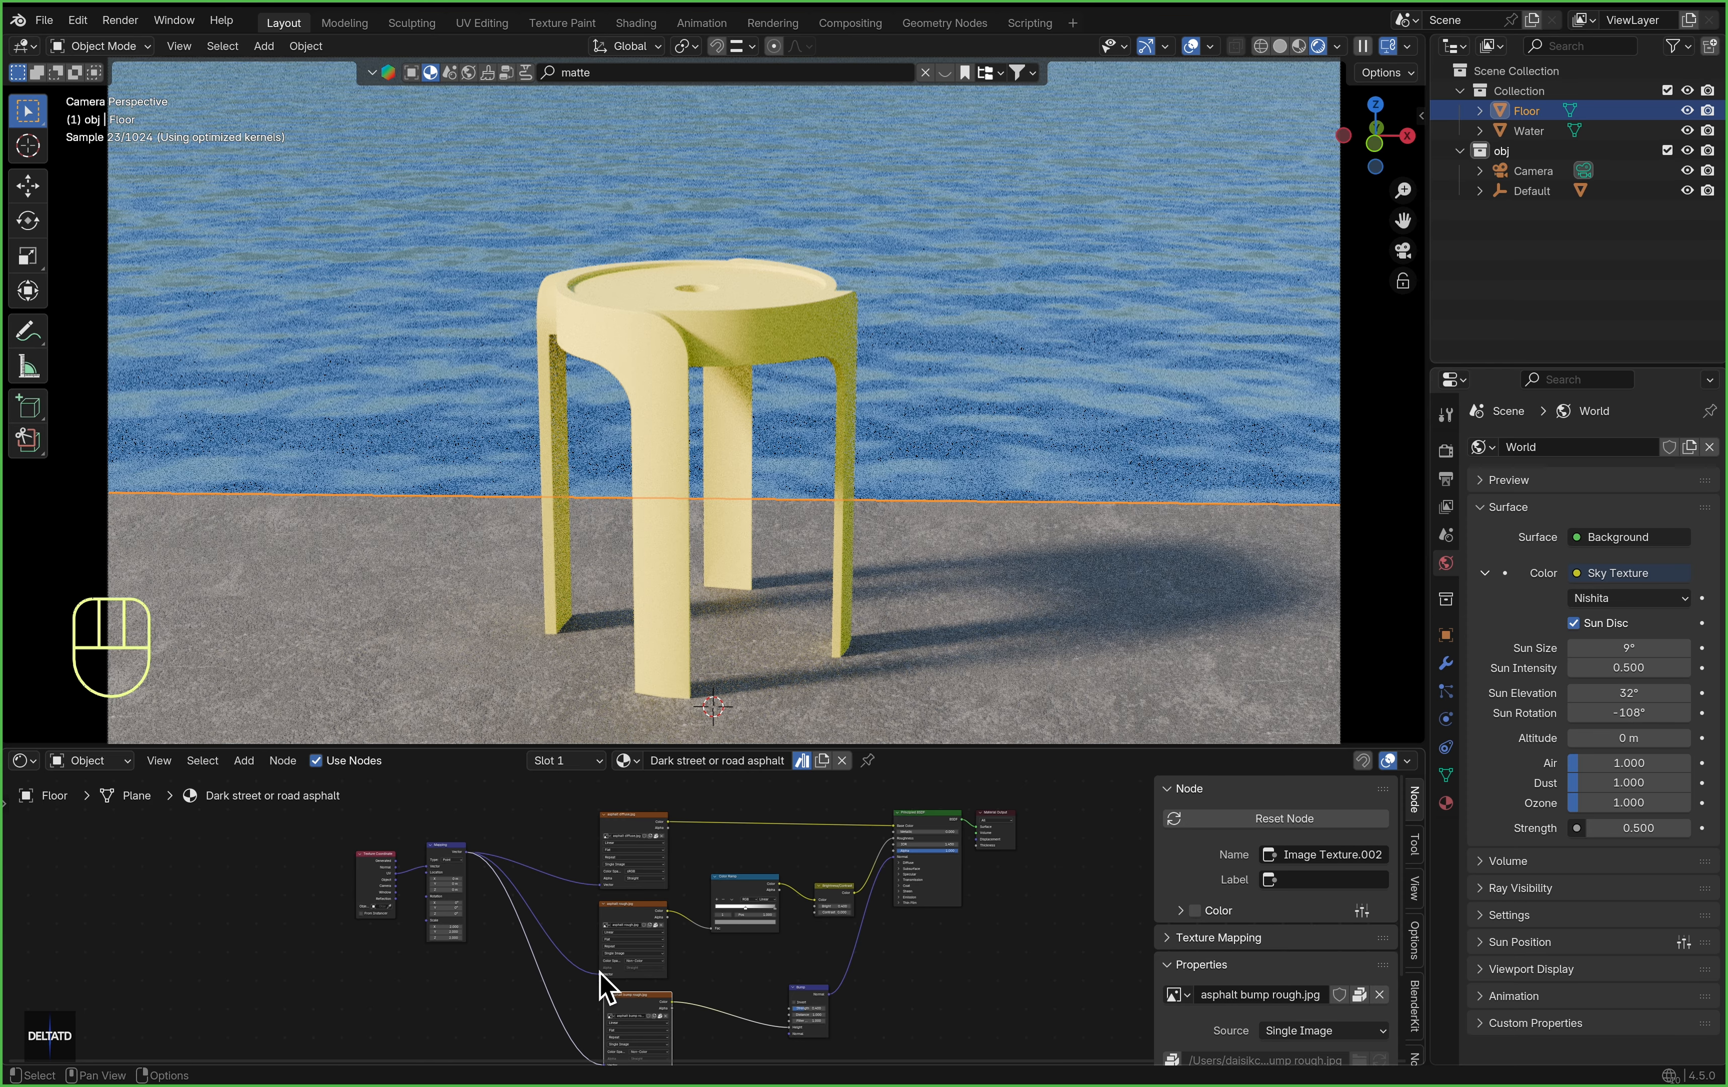
Set the asphalt material's Mapping scale to 1 on X, Y and Z
{"action": "scroll", "coordinate": [466, 930], "scroll_direction": "up", "scroll_amount": 8}
{"action": "scroll", "coordinate": [467, 933], "scroll_direction": "up", "scroll_amount": 2}
{"action": "left_click_drag", "start_coordinate": [469, 935], "coordinate": [469, 934]}
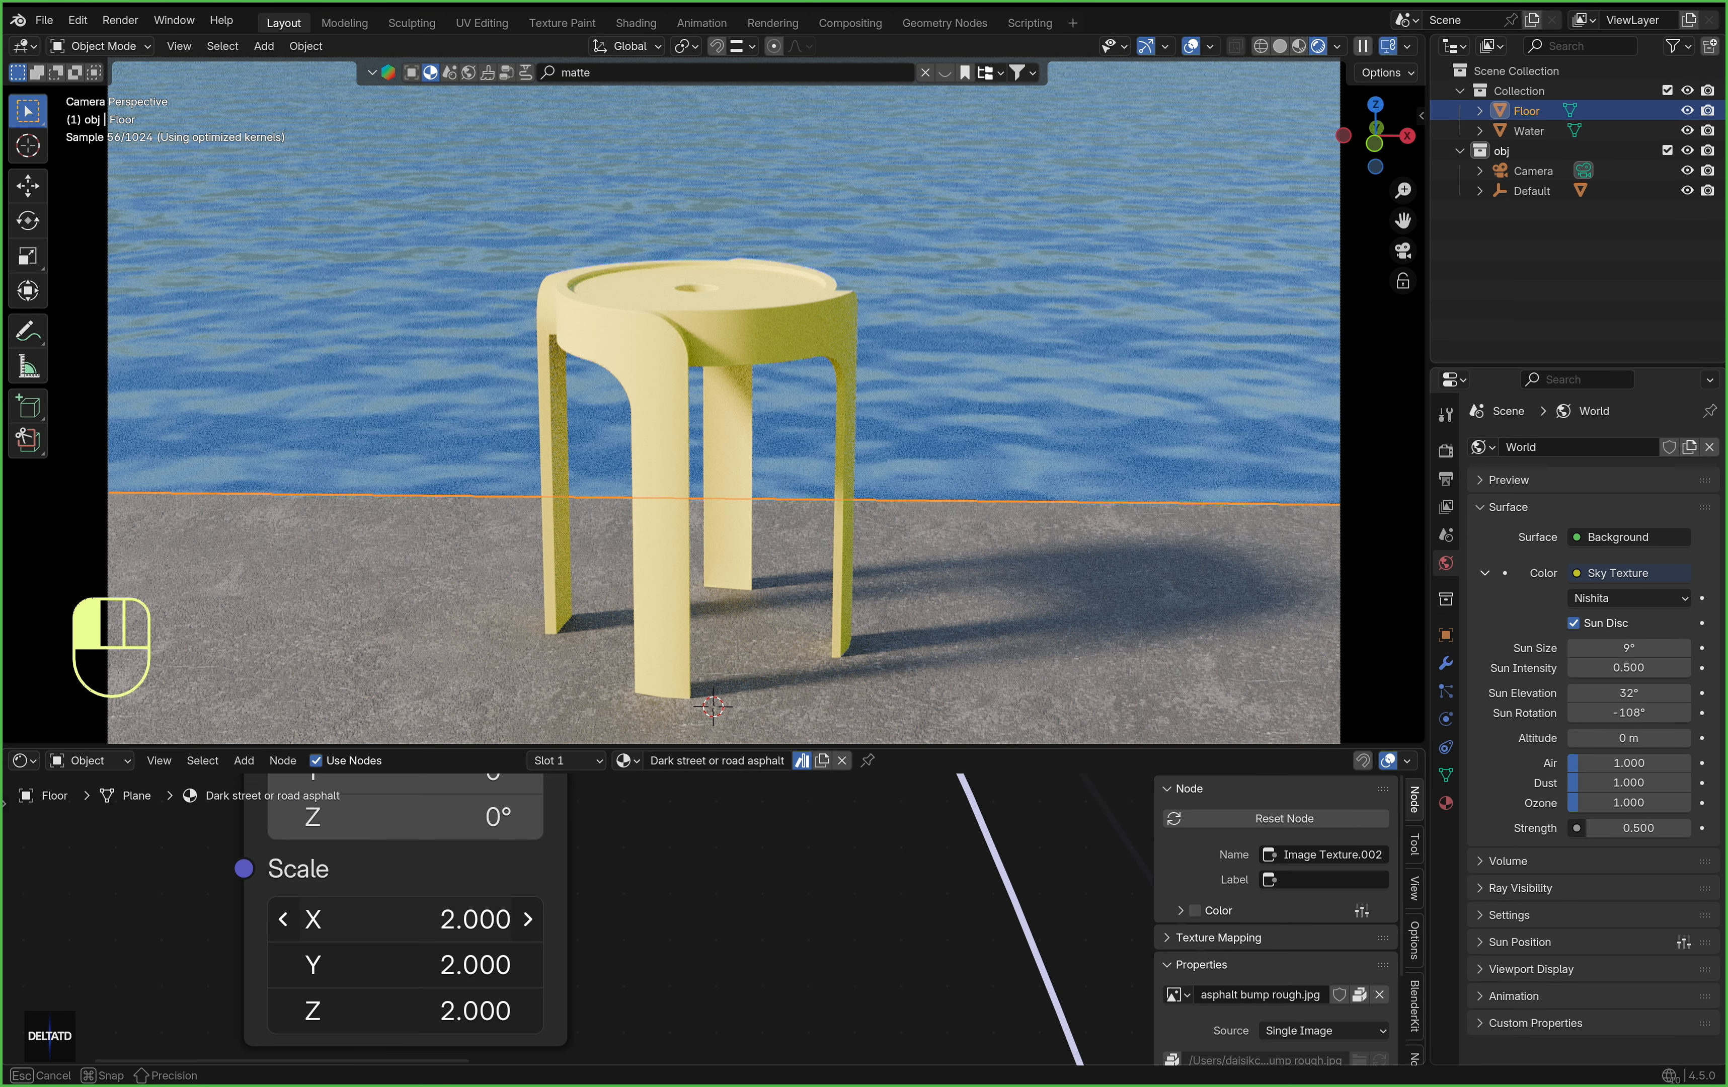
{"action": "key", "text": "Return"}
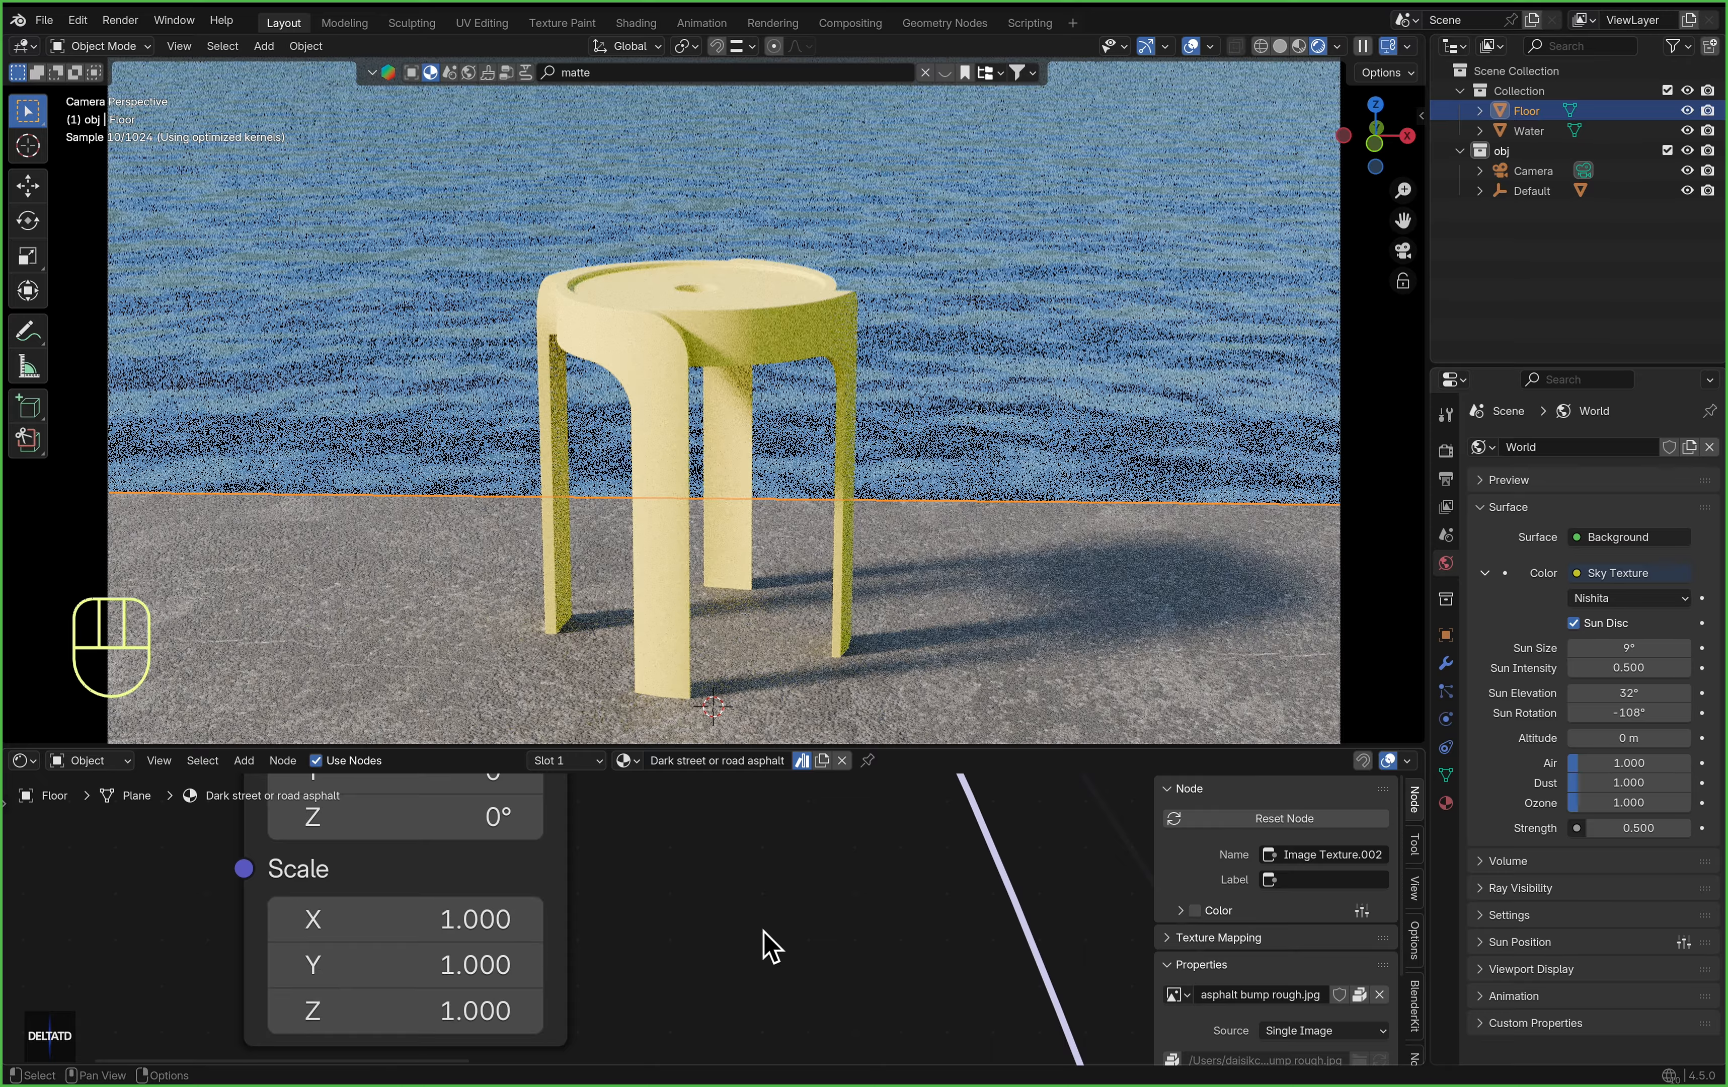
Try a Mapping scale of 0.5 on all three axes of the asphalt material and set it back to 1
{"action": "left_click_drag", "start_coordinate": [473, 919], "coordinate": [473, 918]}
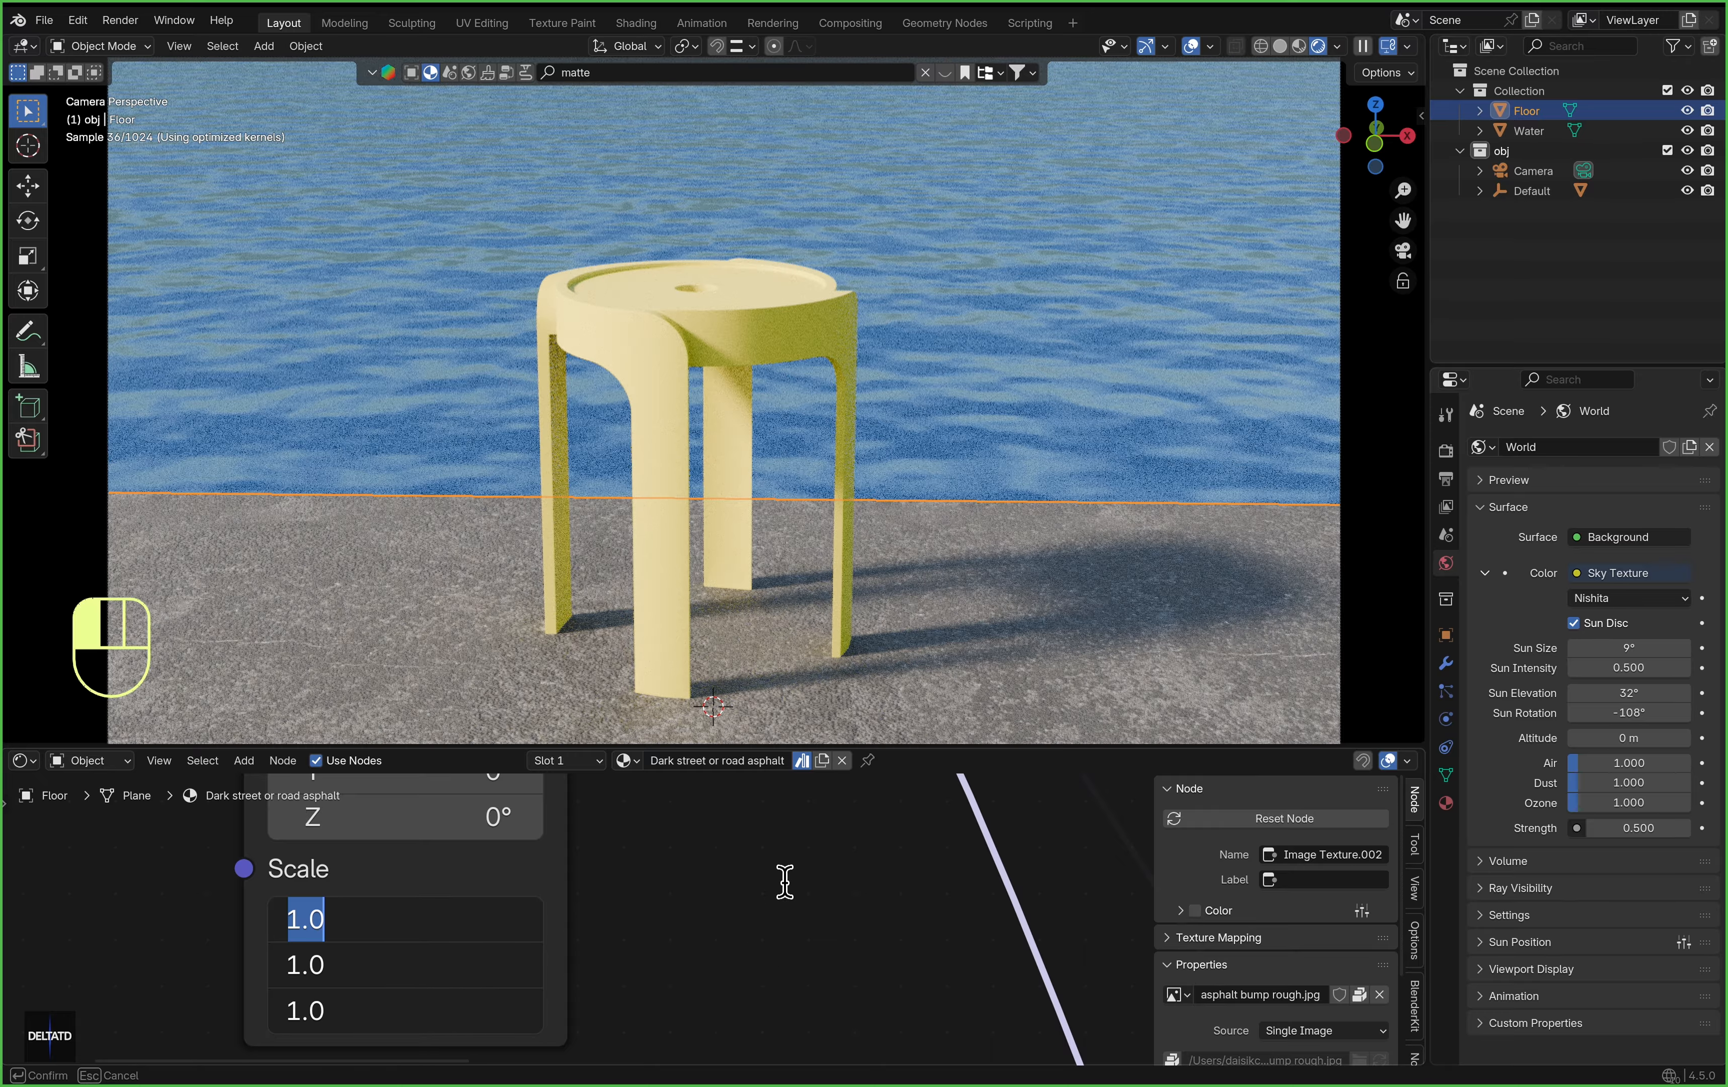
{"action": "type", "text": "0.5"}
{"action": "key", "text": "Return"}
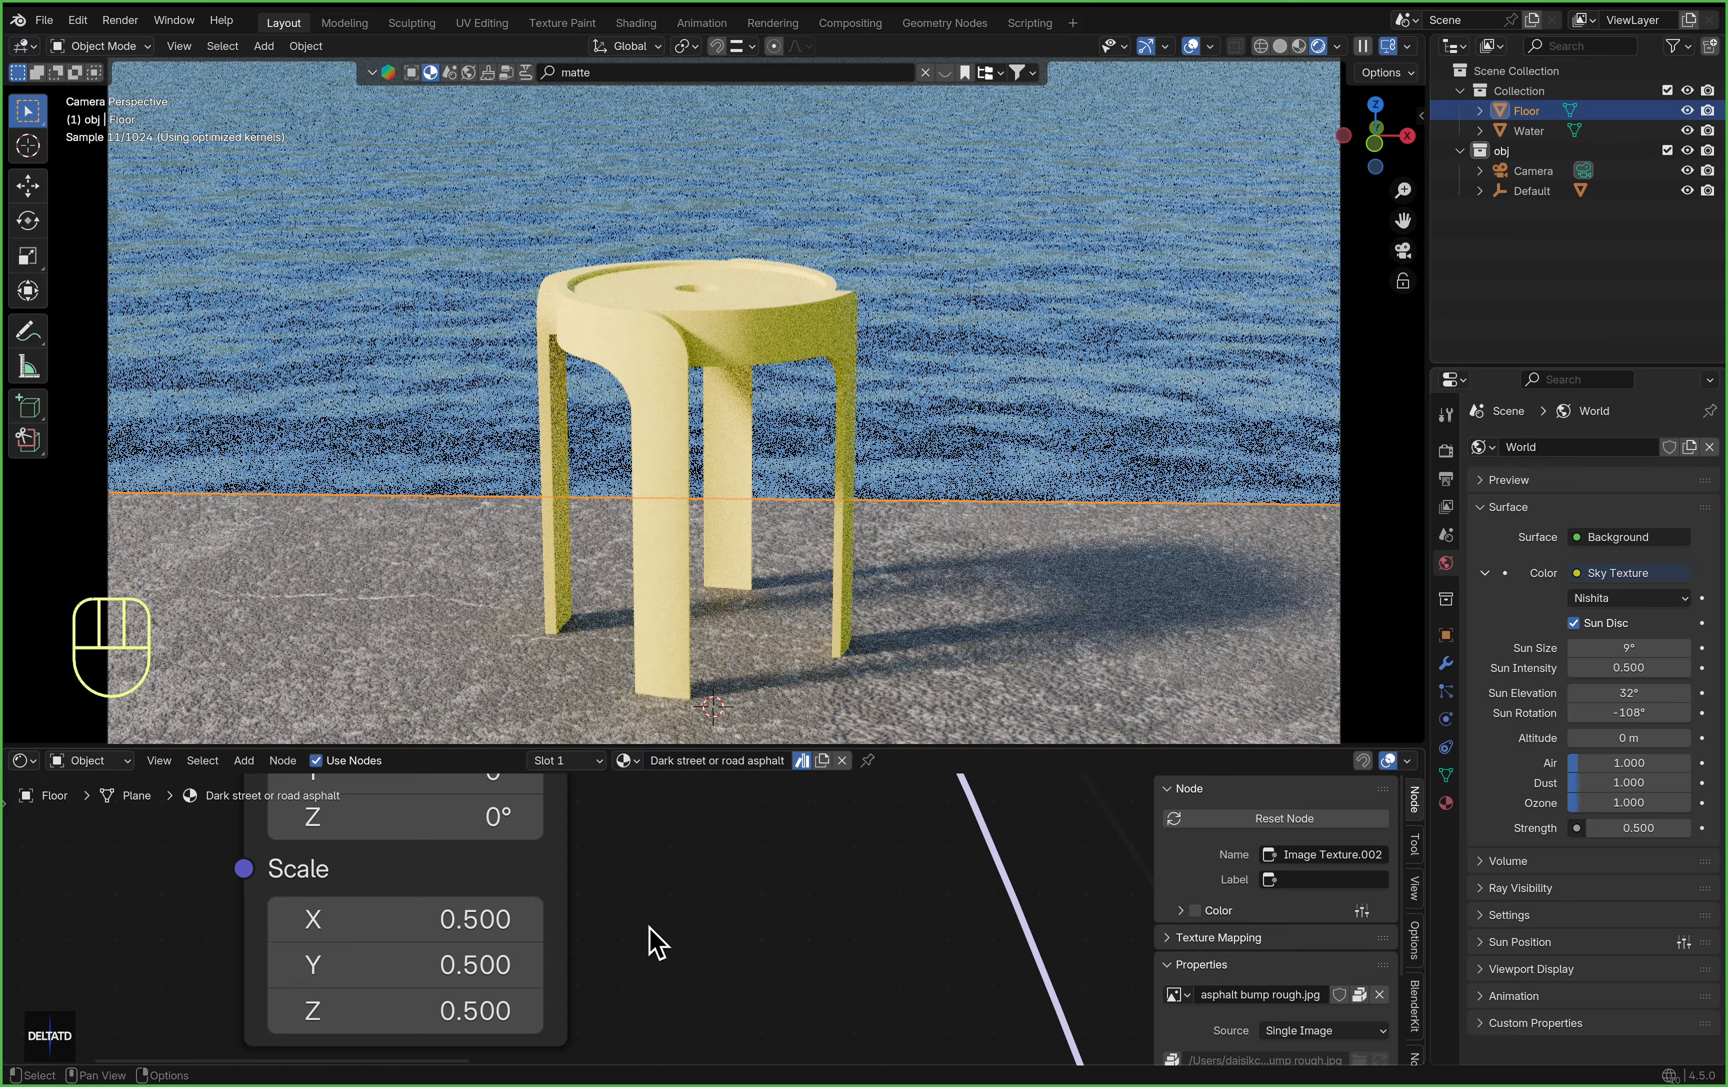
{"action": "left_click_drag", "start_coordinate": [474, 919], "coordinate": [474, 918]}
{"action": "left_click_drag", "start_coordinate": [475, 1010], "coordinate": [782, 942]}
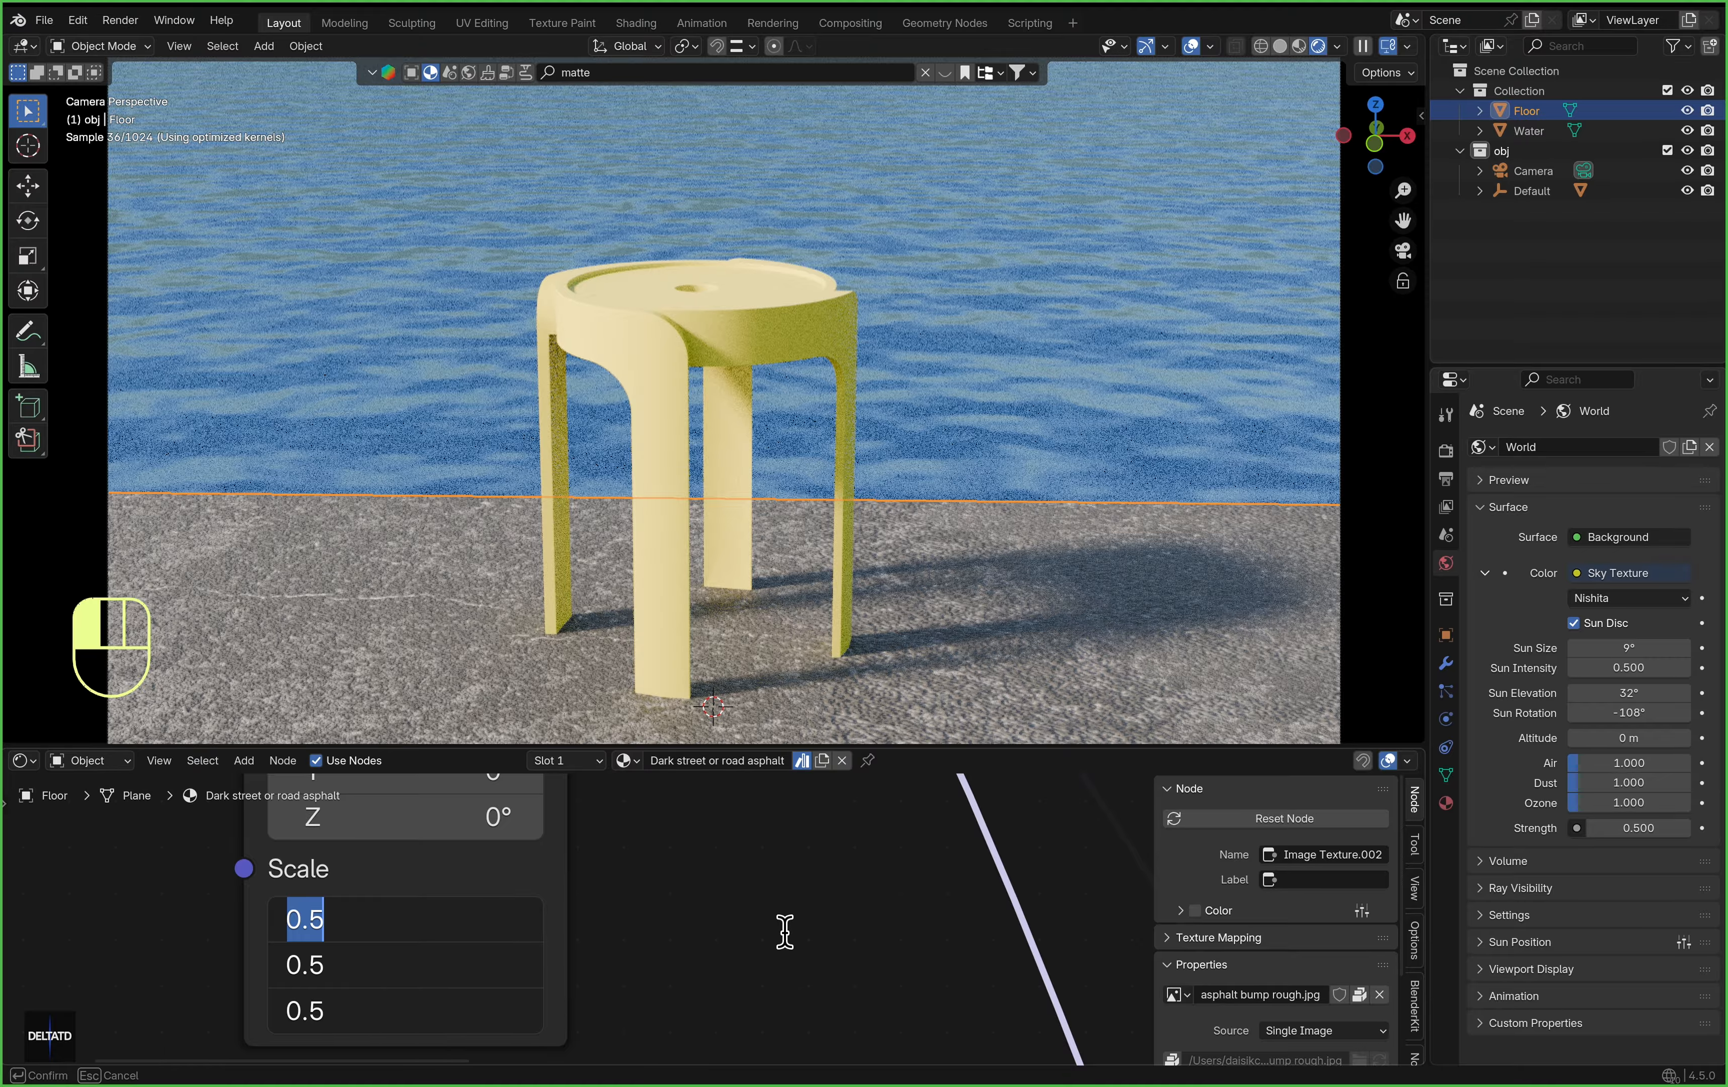
{"action": "type", "text": "1"}
{"action": "key", "text": "Return"}
Hide the node editor's sidebar and set the Distance of the asphalt material's Bump node to 2
{"action": "middle_click_drag", "start_coordinate": [957, 988], "coordinate": [482, 870]}
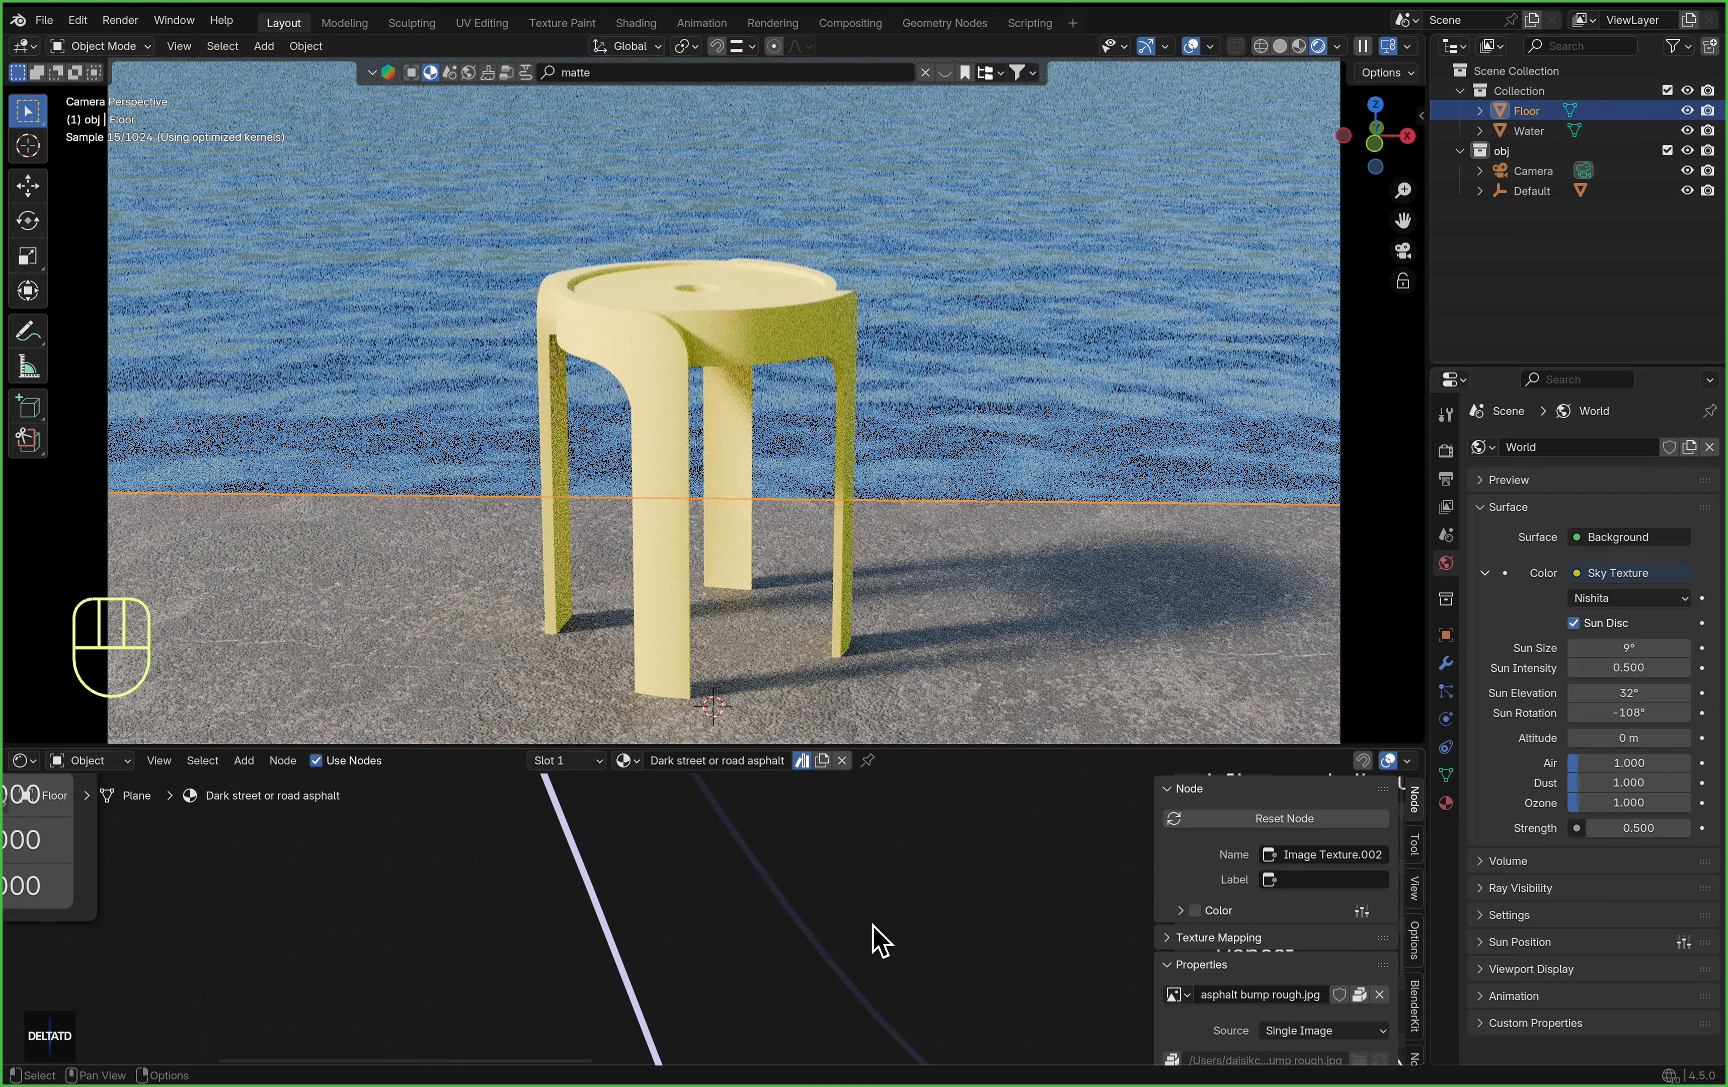
{"action": "scroll", "coordinate": [881, 938], "scroll_direction": "down", "scroll_amount": 6}
{"action": "key", "text": "n"}
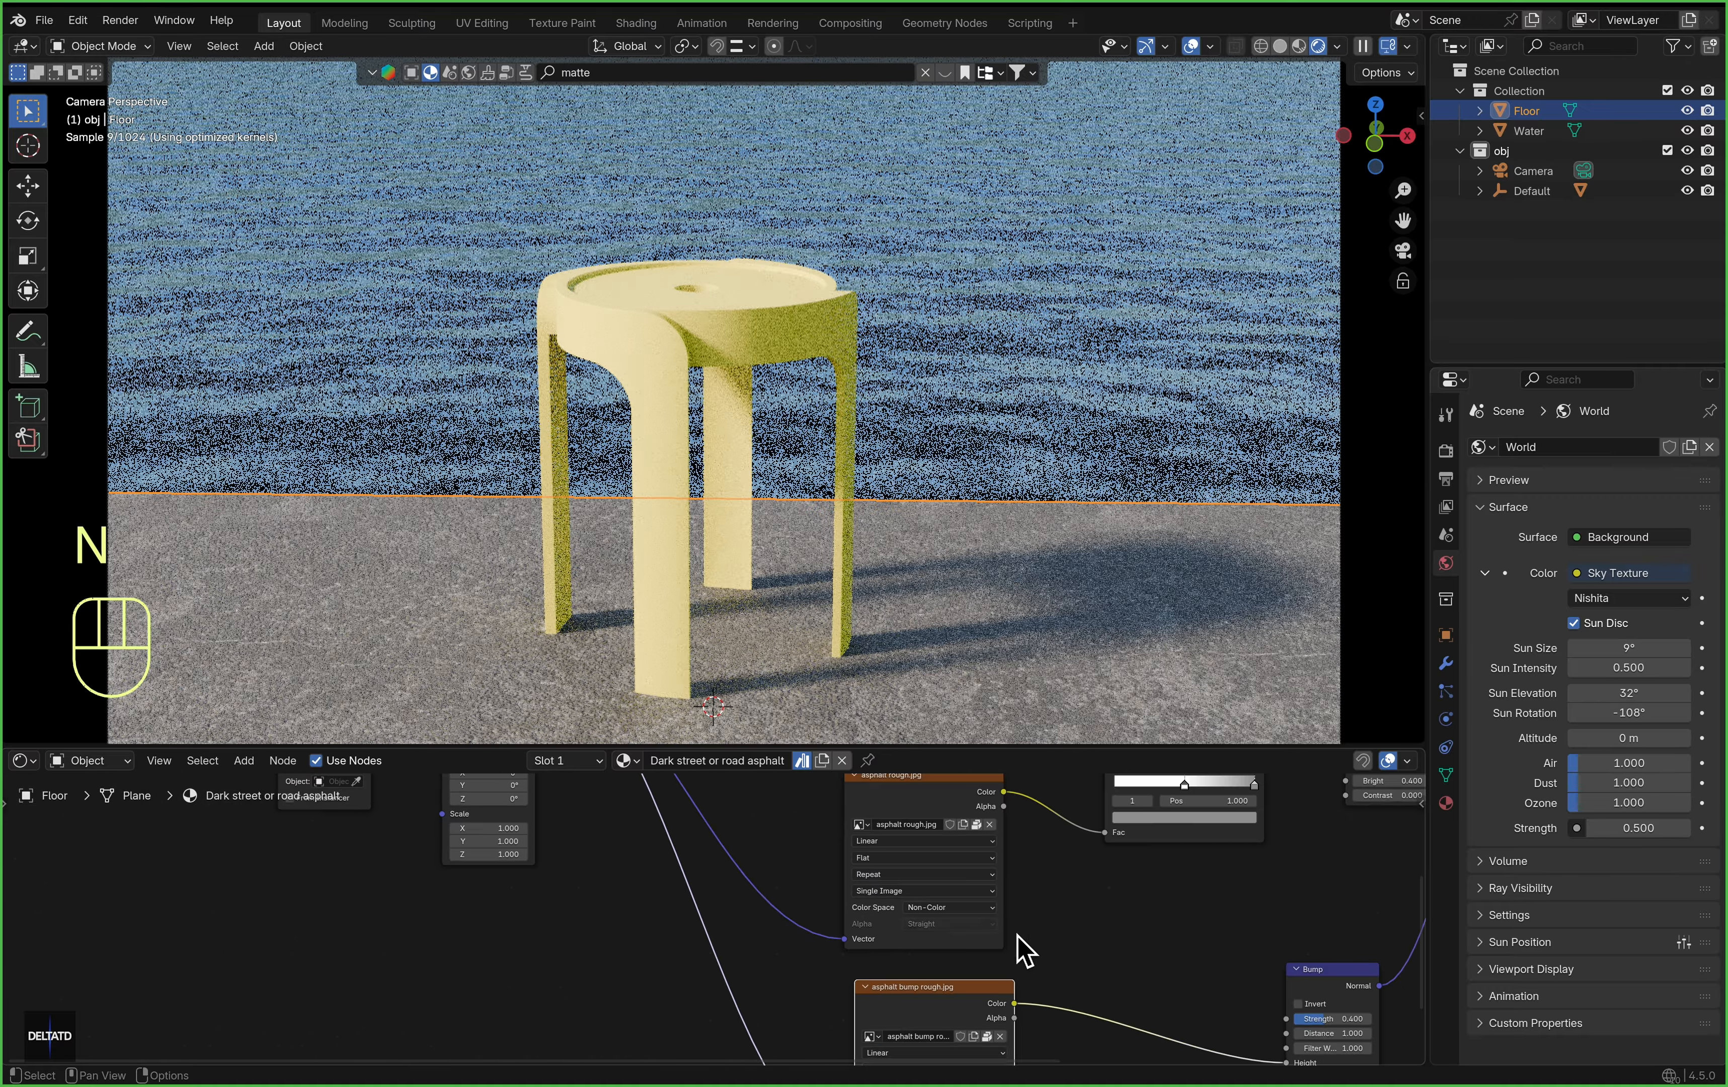
{"action": "scroll", "coordinate": [1115, 985], "scroll_direction": "down", "scroll_amount": 4}
{"action": "middle_click_drag", "start_coordinate": [1122, 989], "coordinate": [721, 862]}
{"action": "scroll", "coordinate": [852, 864], "scroll_direction": "up", "scroll_amount": 17}
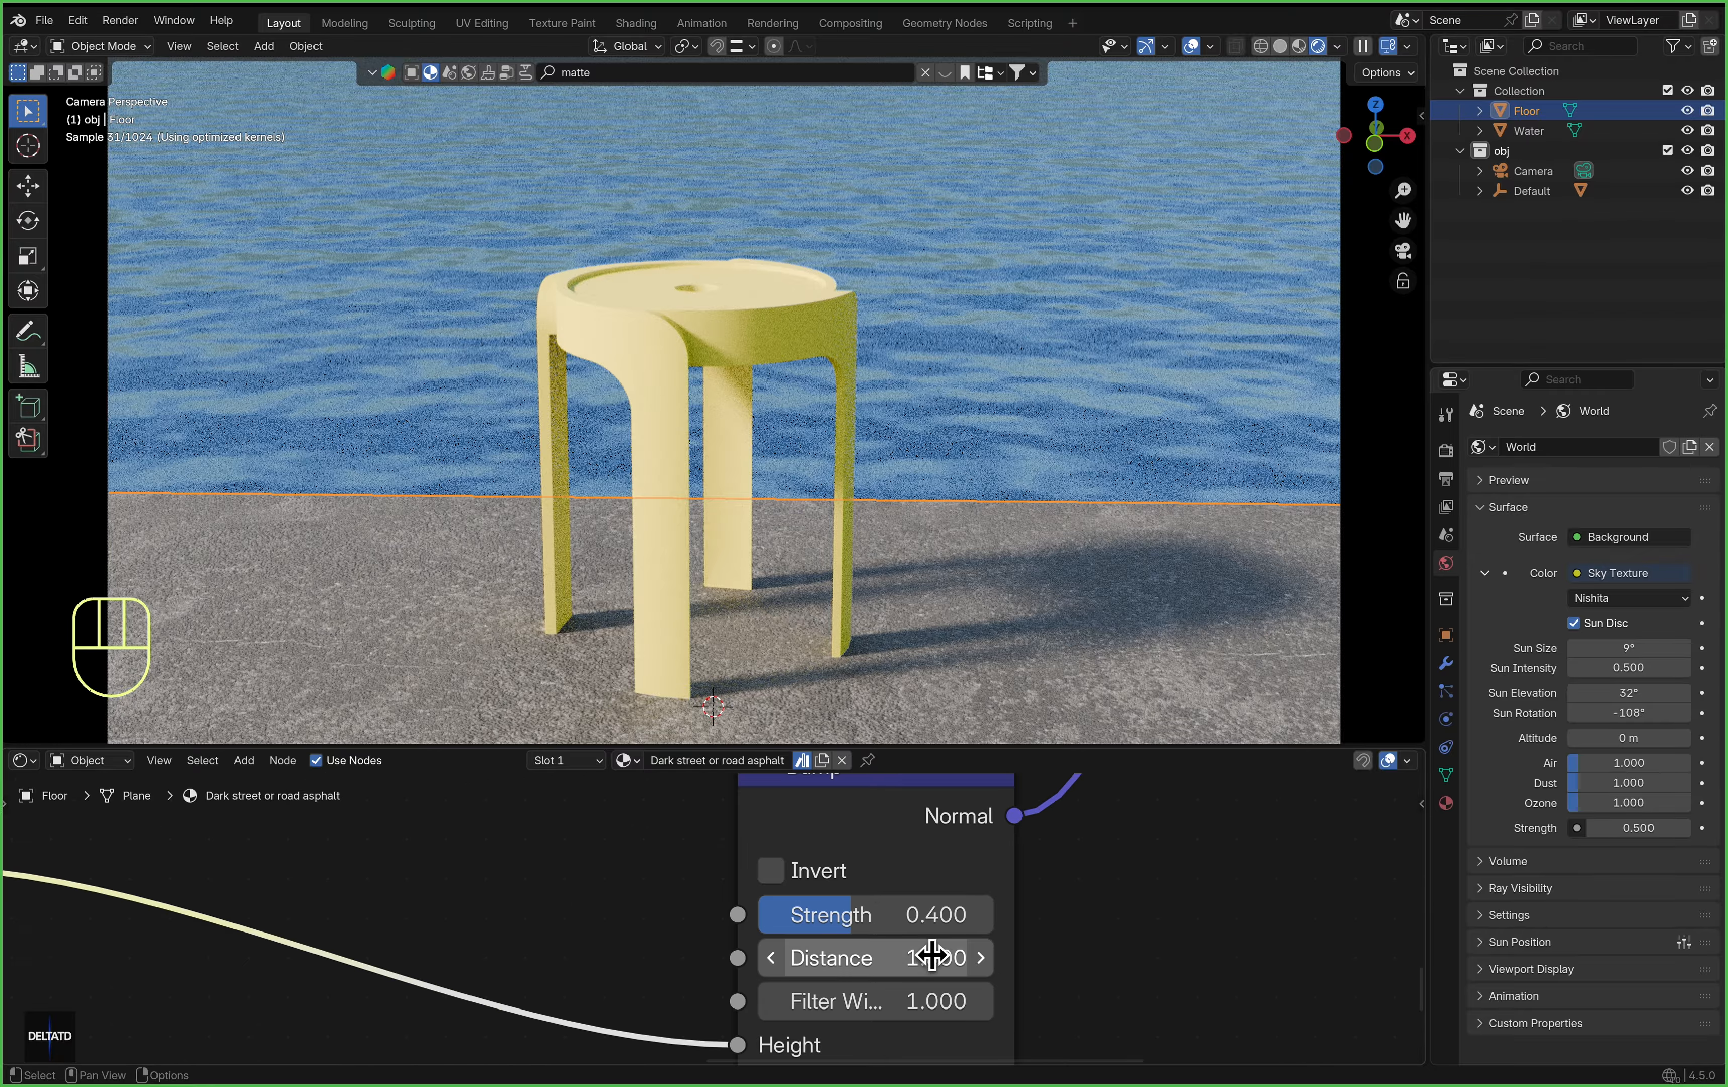
{"action": "middle_click_drag", "start_coordinate": [933, 954], "coordinate": [911, 931]}
{"action": "double_click", "coordinate": [911, 930]}
{"action": "type", "text": "2"}
{"action": "key", "text": "Return"}
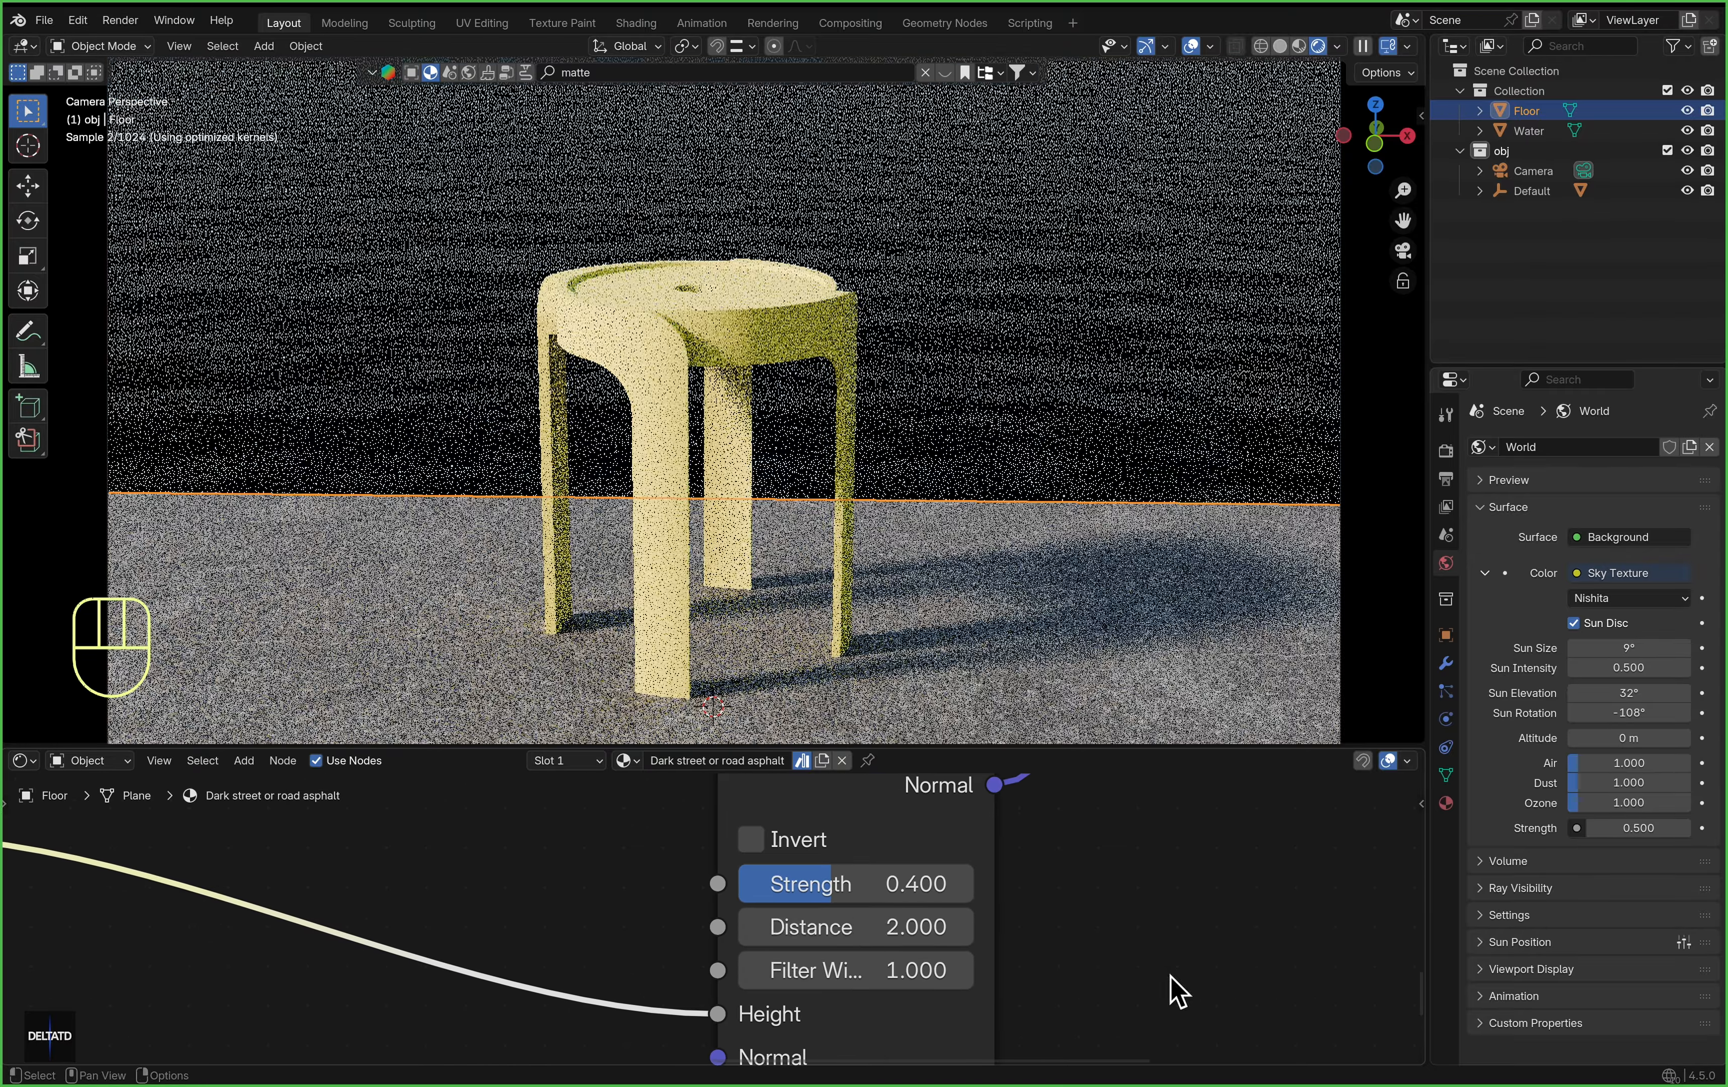
Try a Strength of 0.7 on the asphalt's Bump node, settle on 0.5, and set its Distance to 1.5
{"action": "left_click", "coordinate": [956, 891]}
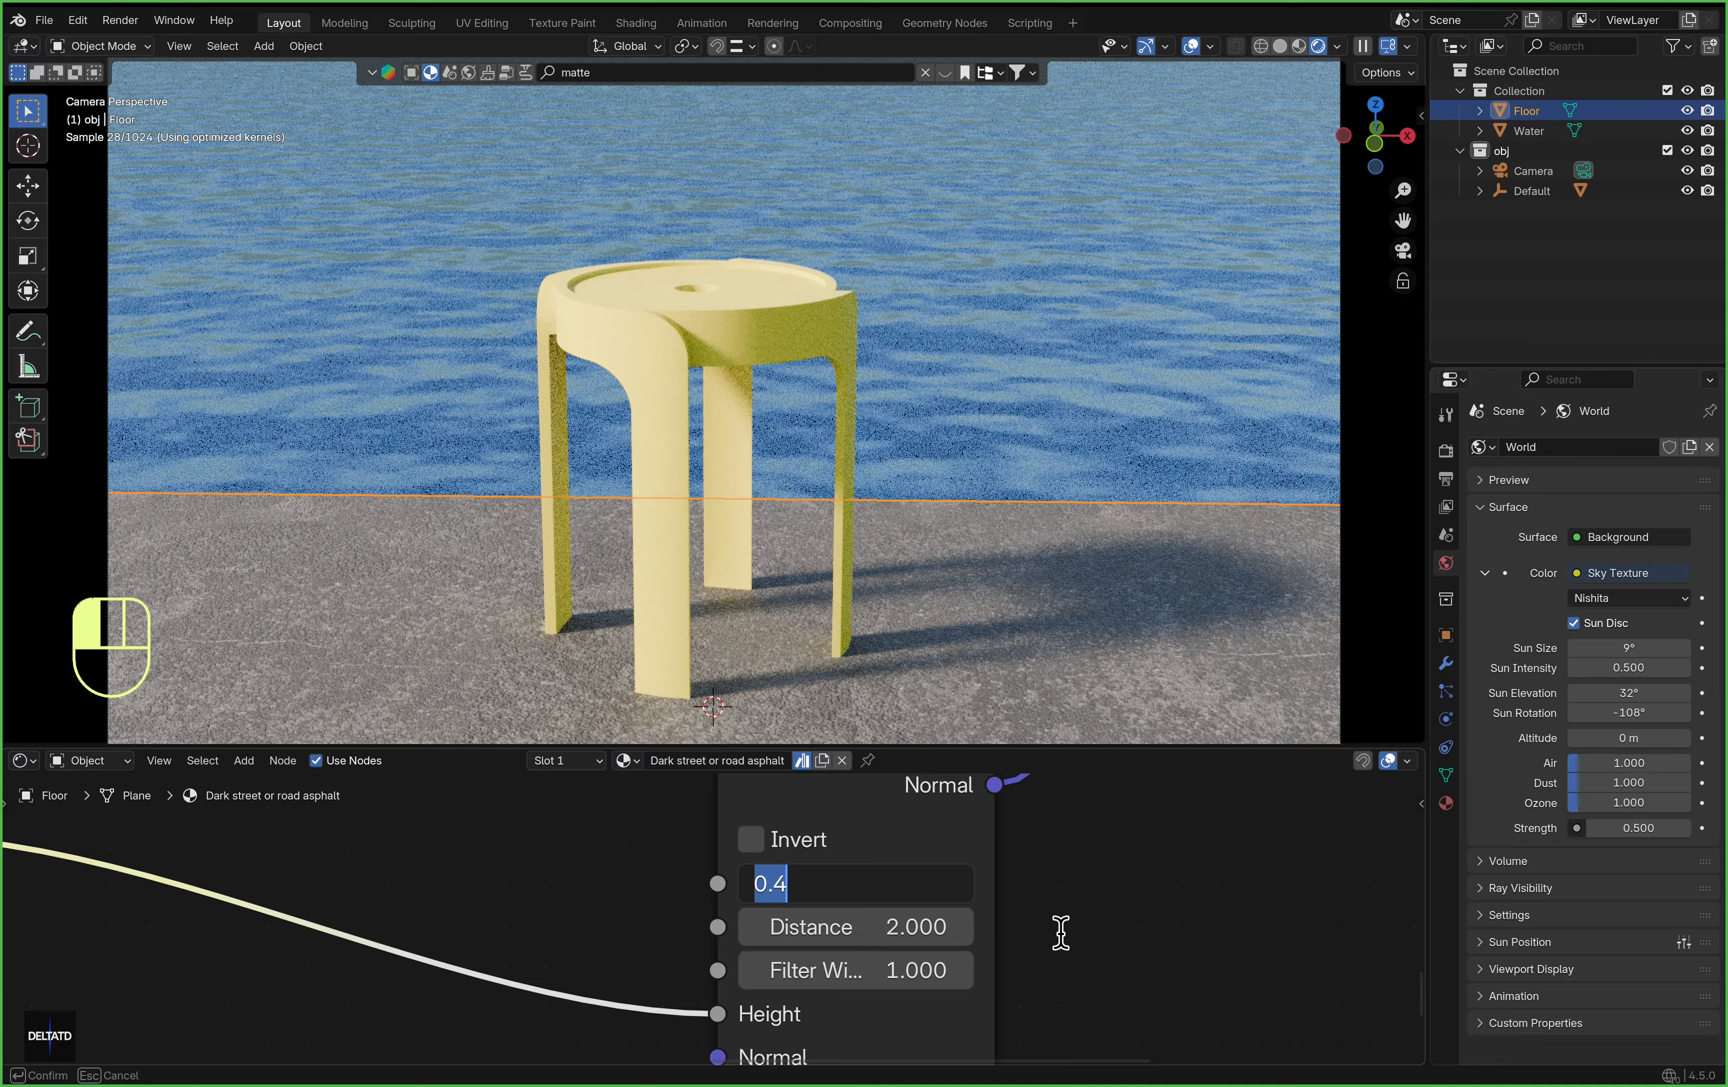
{"action": "type", "text": "0.7"}
{"action": "key", "text": "Return"}
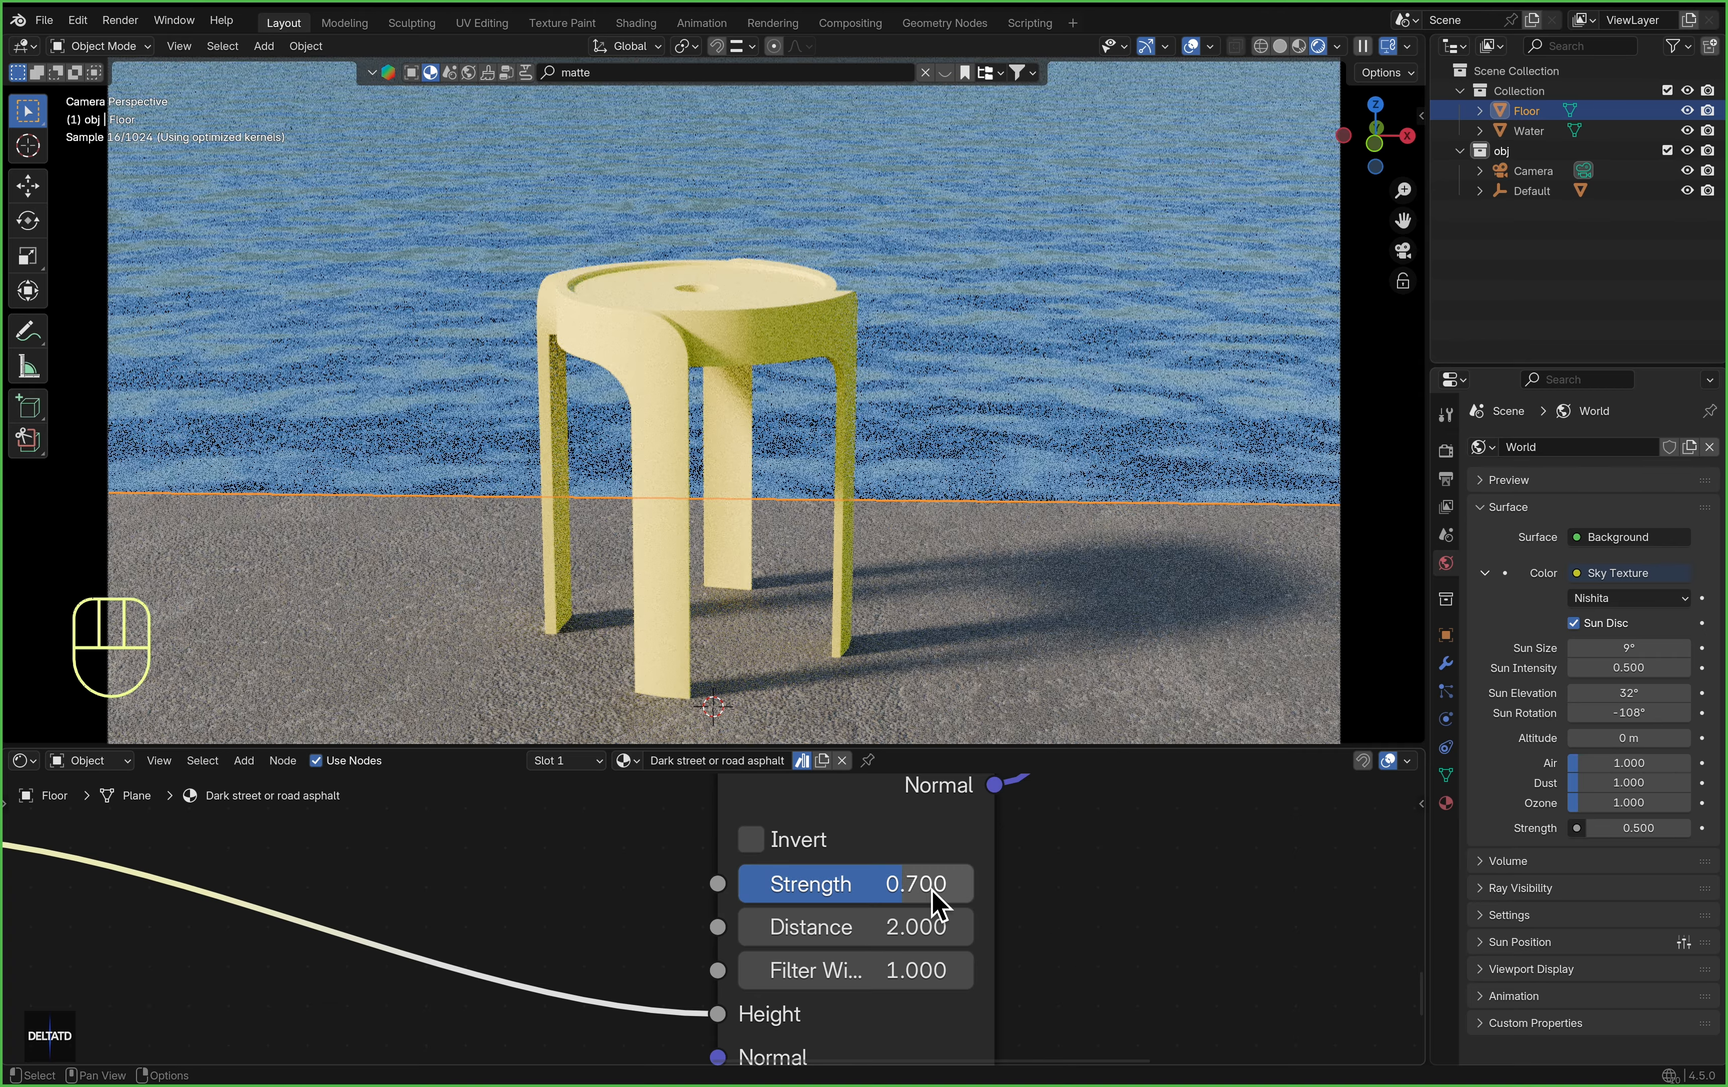
{"action": "left_click", "coordinate": [933, 891]}
{"action": "type", "text": "0.5"}
{"action": "key", "text": "Return"}
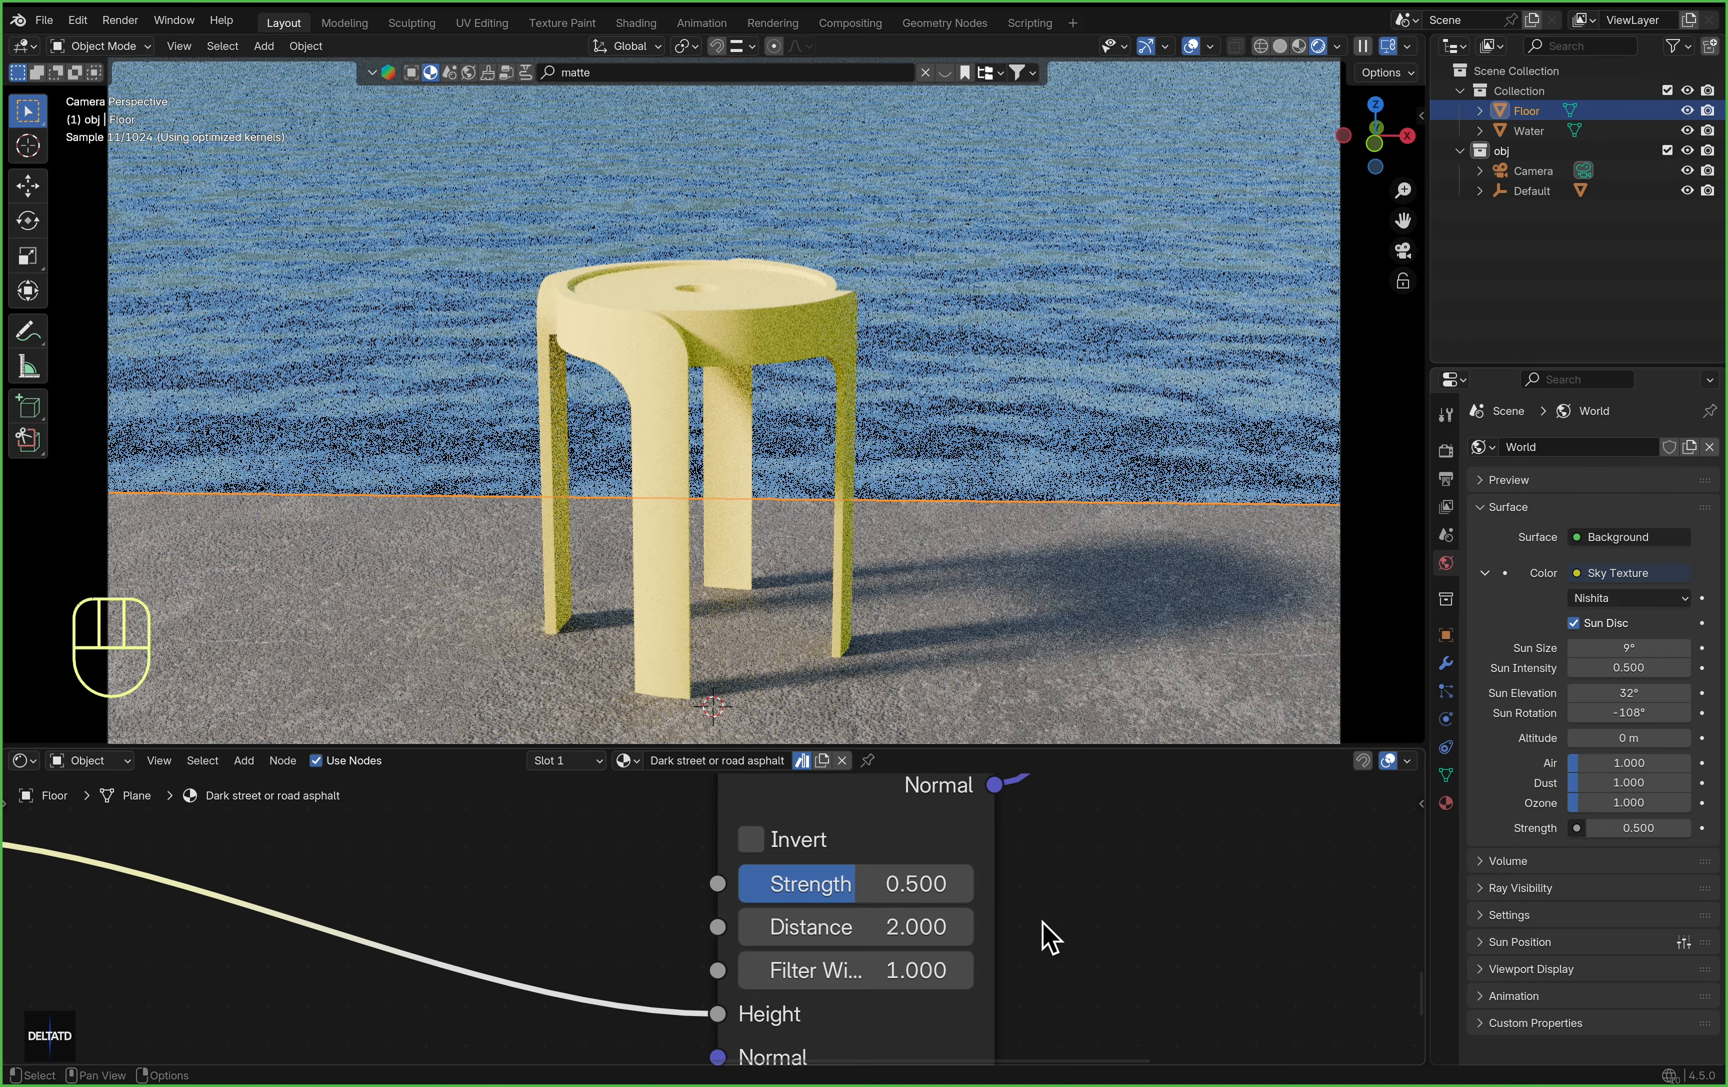
{"action": "left_click", "coordinate": [921, 929]}
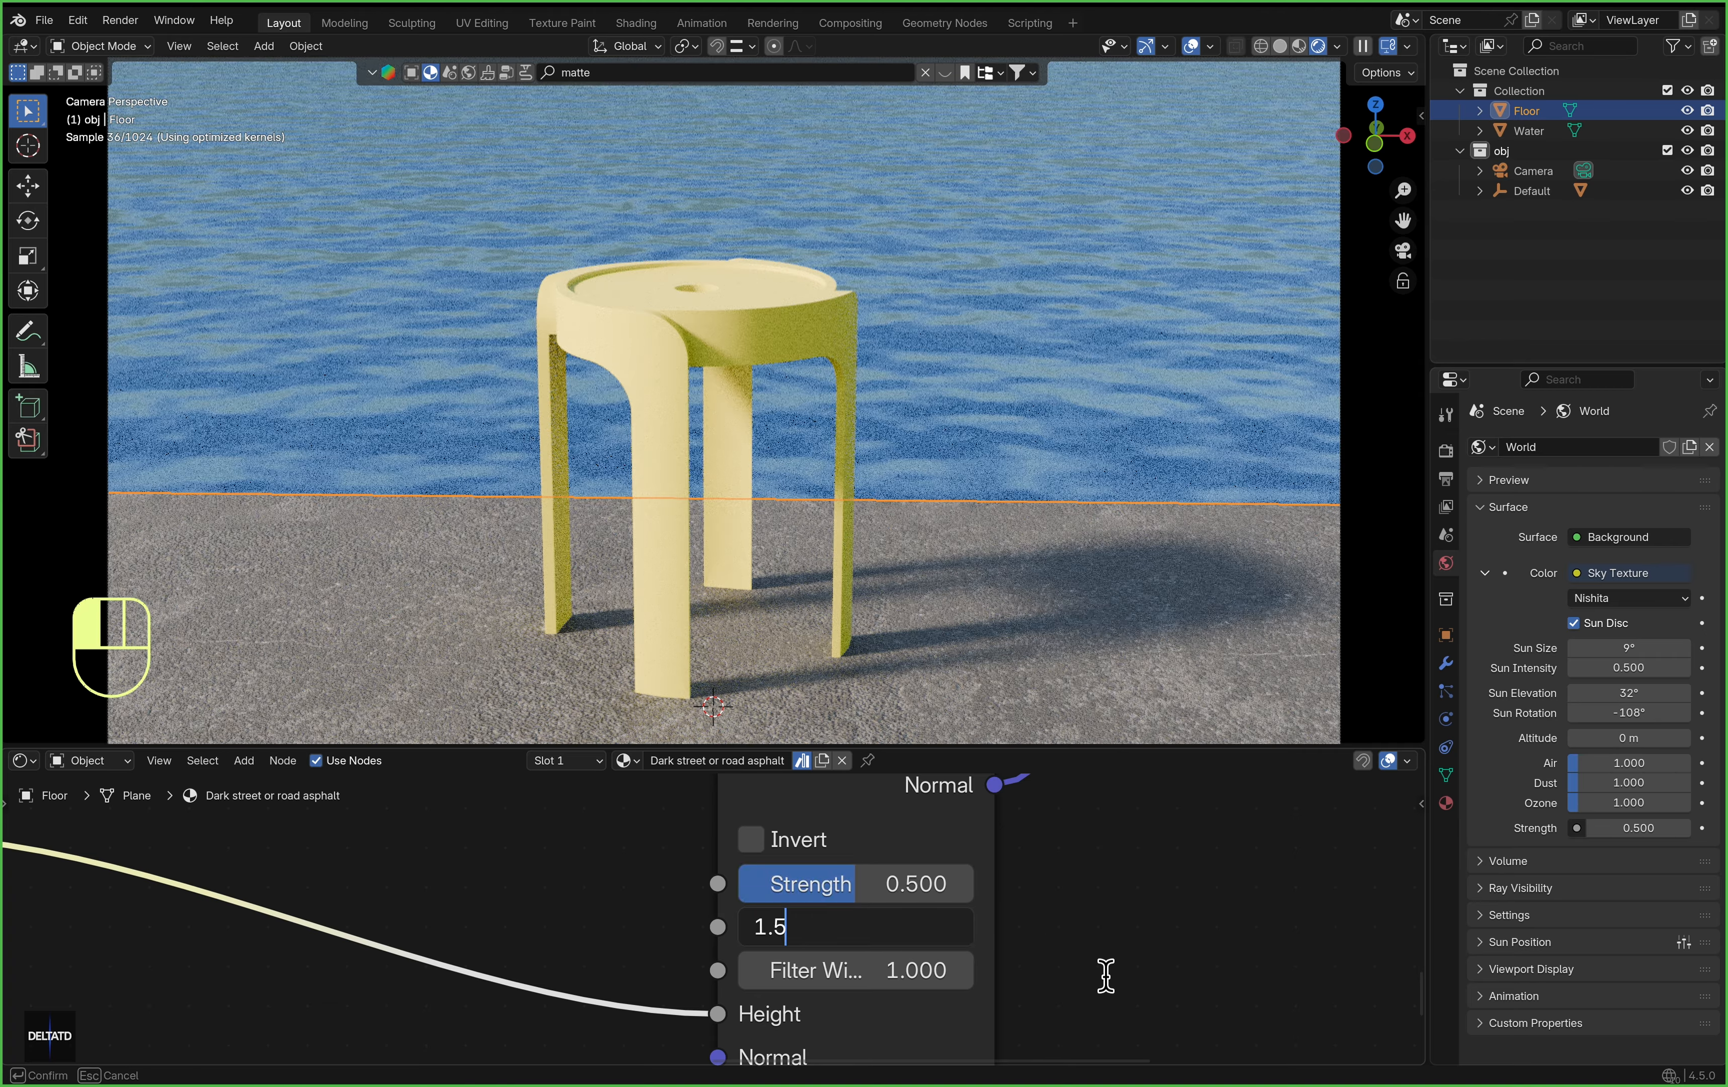
{"action": "key", "text": "Return"}
Shrink the node editor, switch to solid shading, and duplicate the stool along X, shifting the copy along Y beside the original
{"action": "left_click_drag", "start_coordinate": [1115, 764], "coordinate": [1146, 975]}
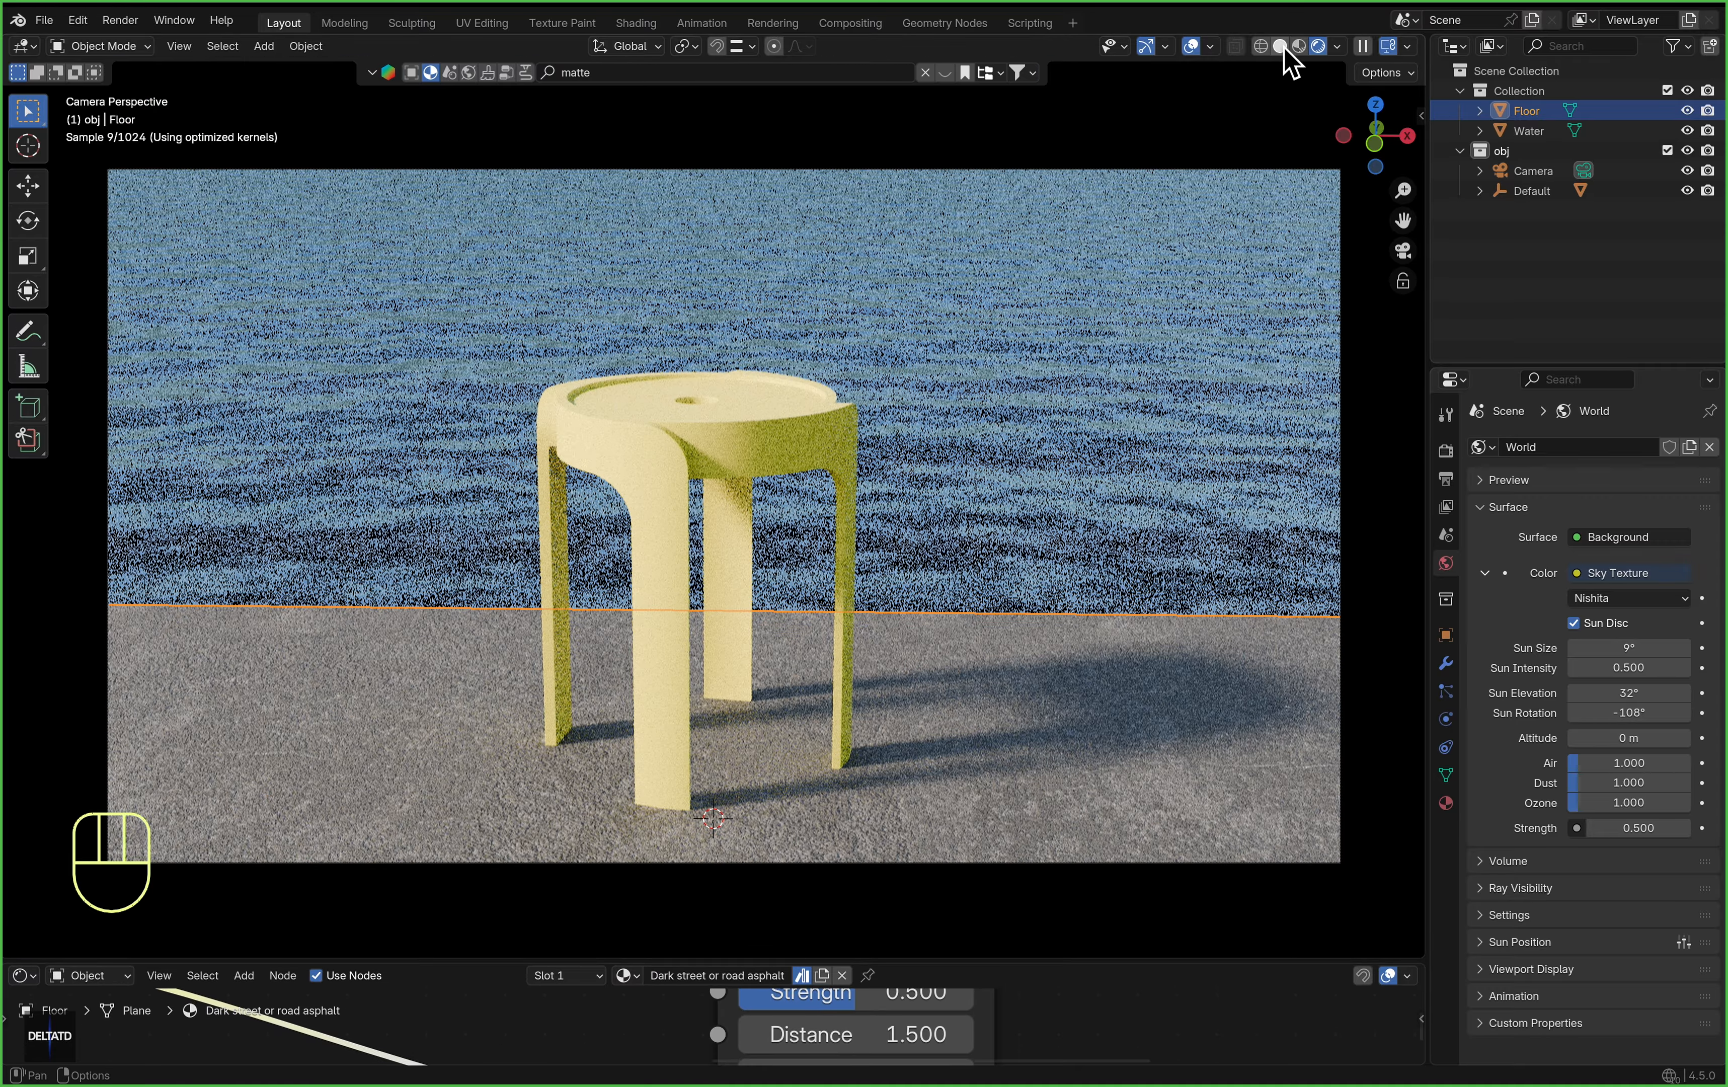
{"action": "left_click", "coordinate": [1281, 46]}
{"action": "left_click", "coordinate": [706, 464]}
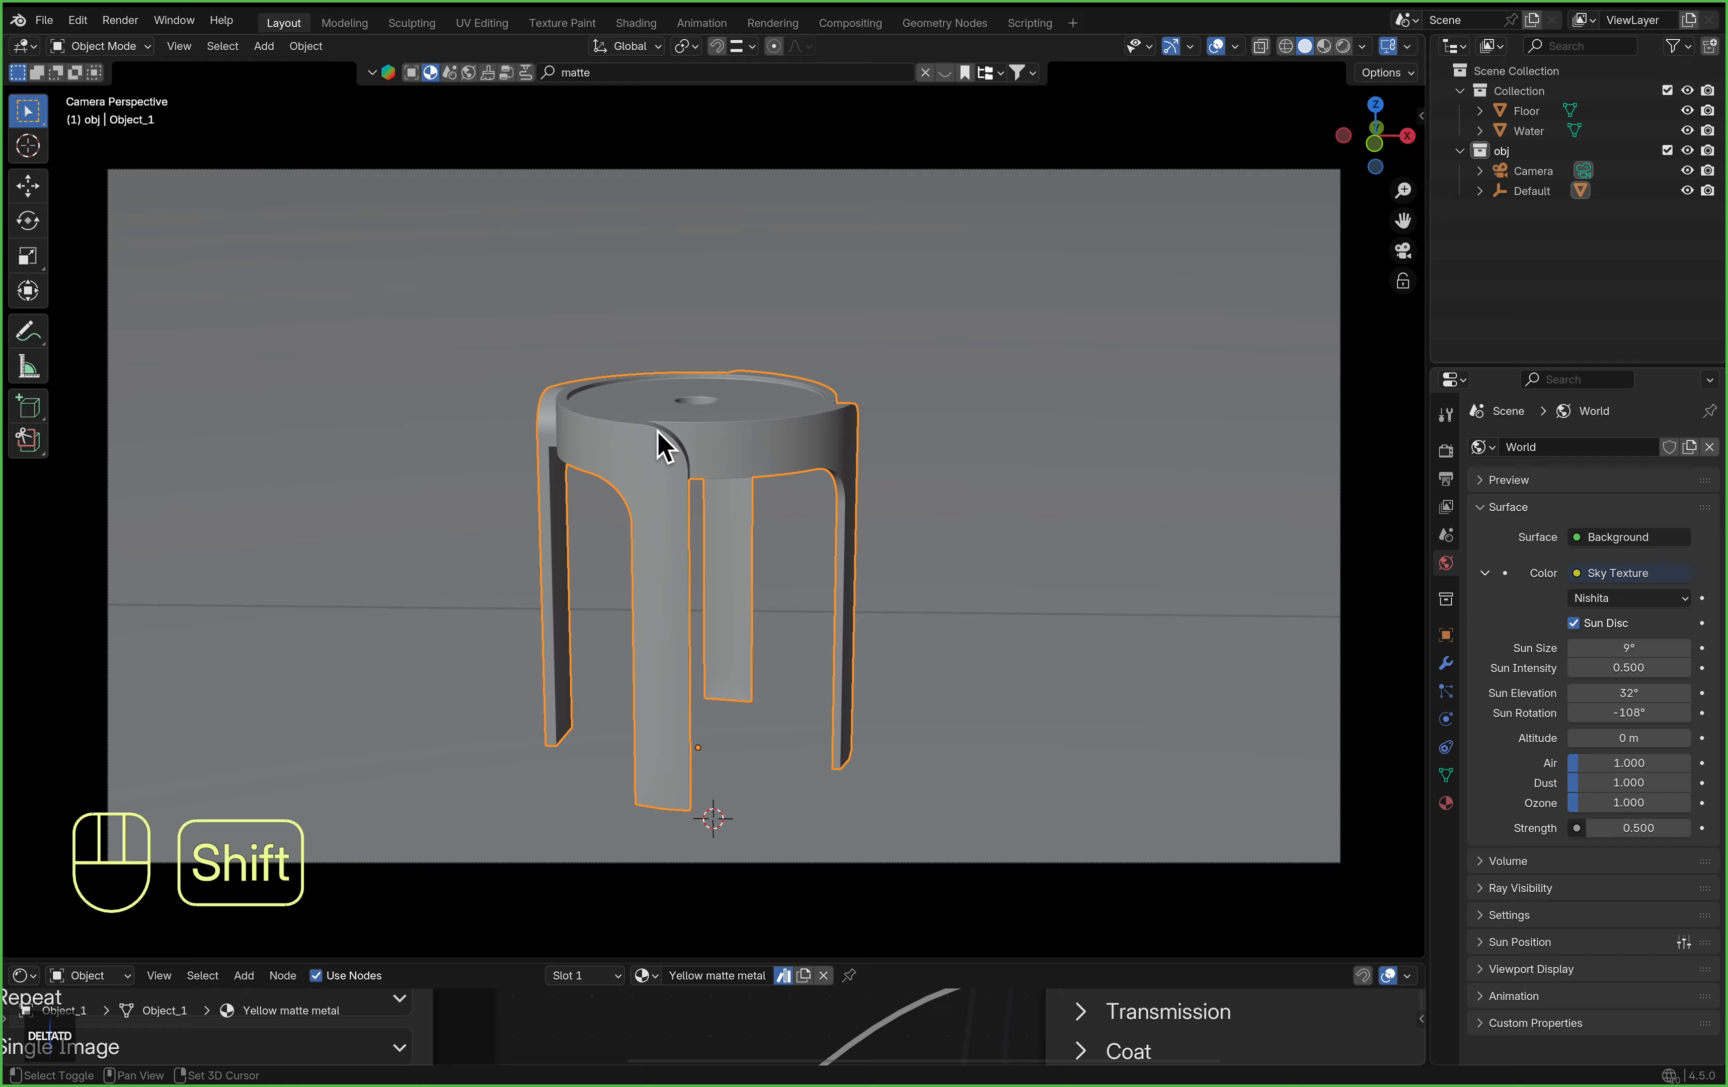
{"action": "key", "text": "shift+d"}
{"action": "key", "text": "x"}
{"action": "left_click", "coordinate": [1089, 560]}
{"action": "key", "text": "g"}
{"action": "key", "text": "y"}
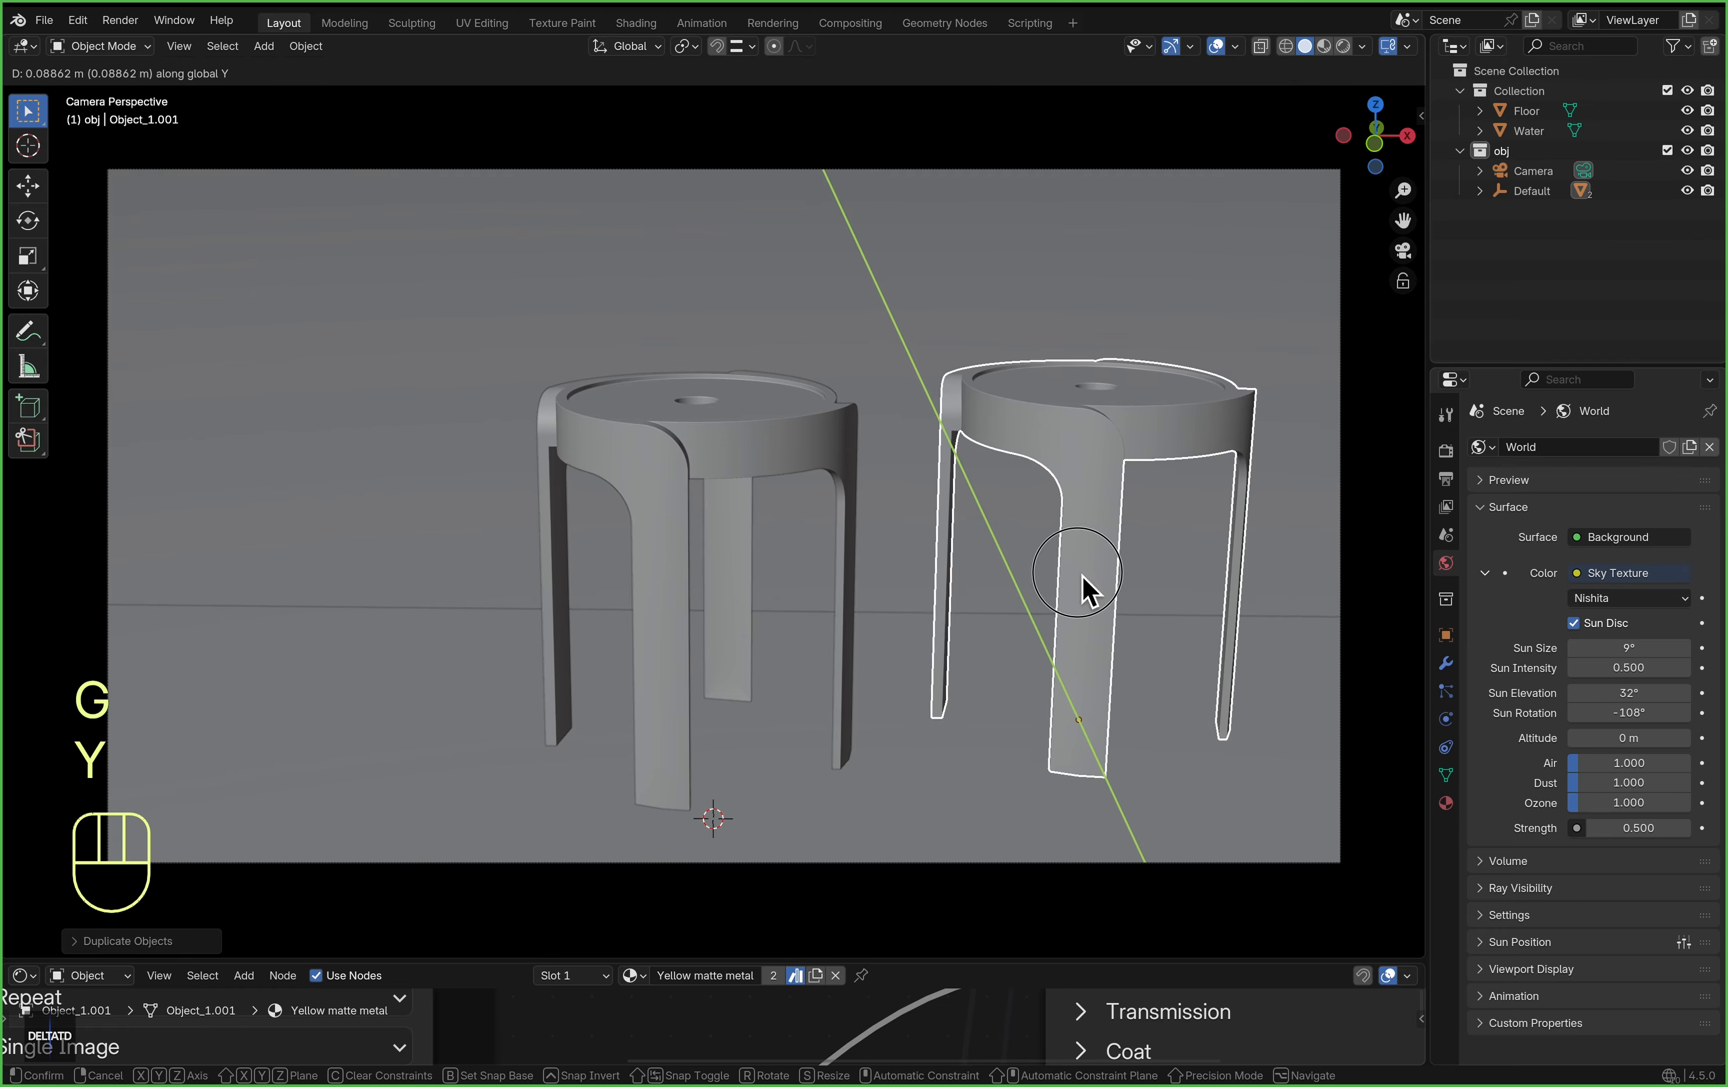
{"action": "left_click", "coordinate": [1082, 550]}
Duplicate the second stool upward along Z to stack it on the first copy, and rotate it about Z
{"action": "key", "text": "shift+d"}
{"action": "key", "text": "z"}
{"action": "left_click", "coordinate": [1107, 482]}
{"action": "key", "text": "r"}
{"action": "key", "text": "z"}
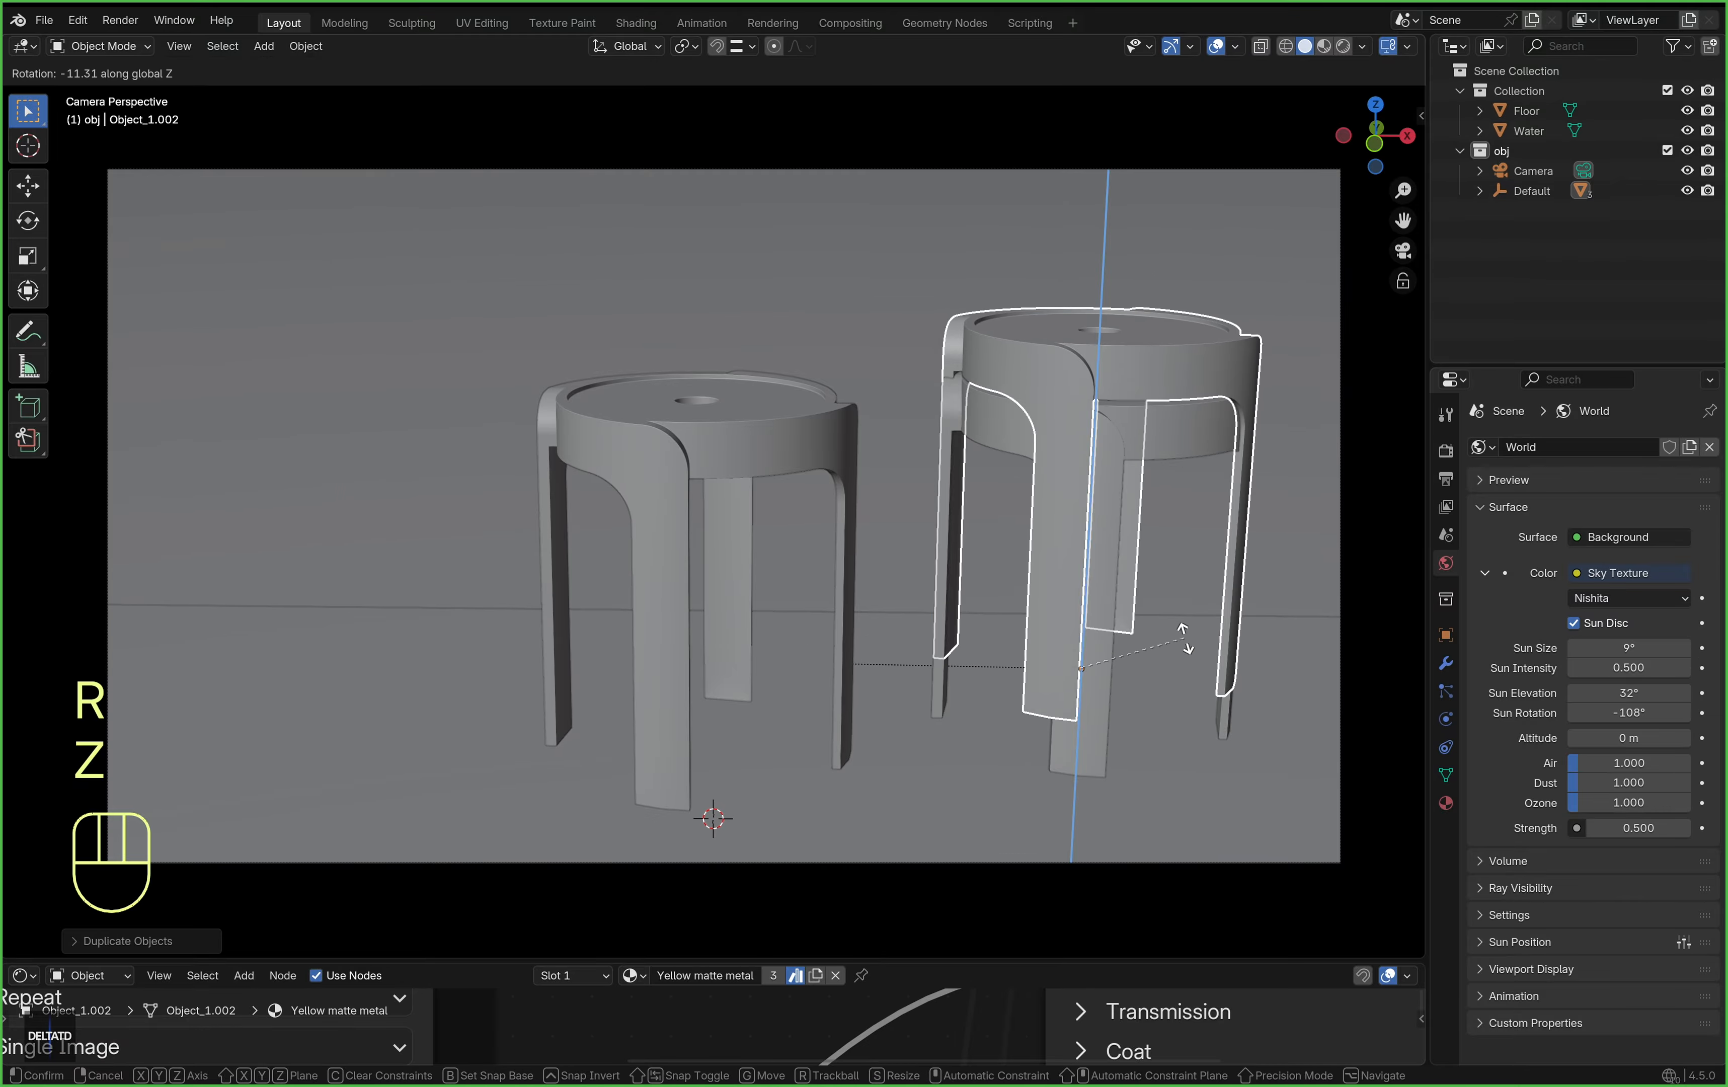
{"action": "left_click", "coordinate": [1121, 611]}
Add a third stool on top of the stack by duplicating the upper one along Z and rotating it about Z
{"action": "key", "text": "shift+d"}
{"action": "key", "text": "z"}
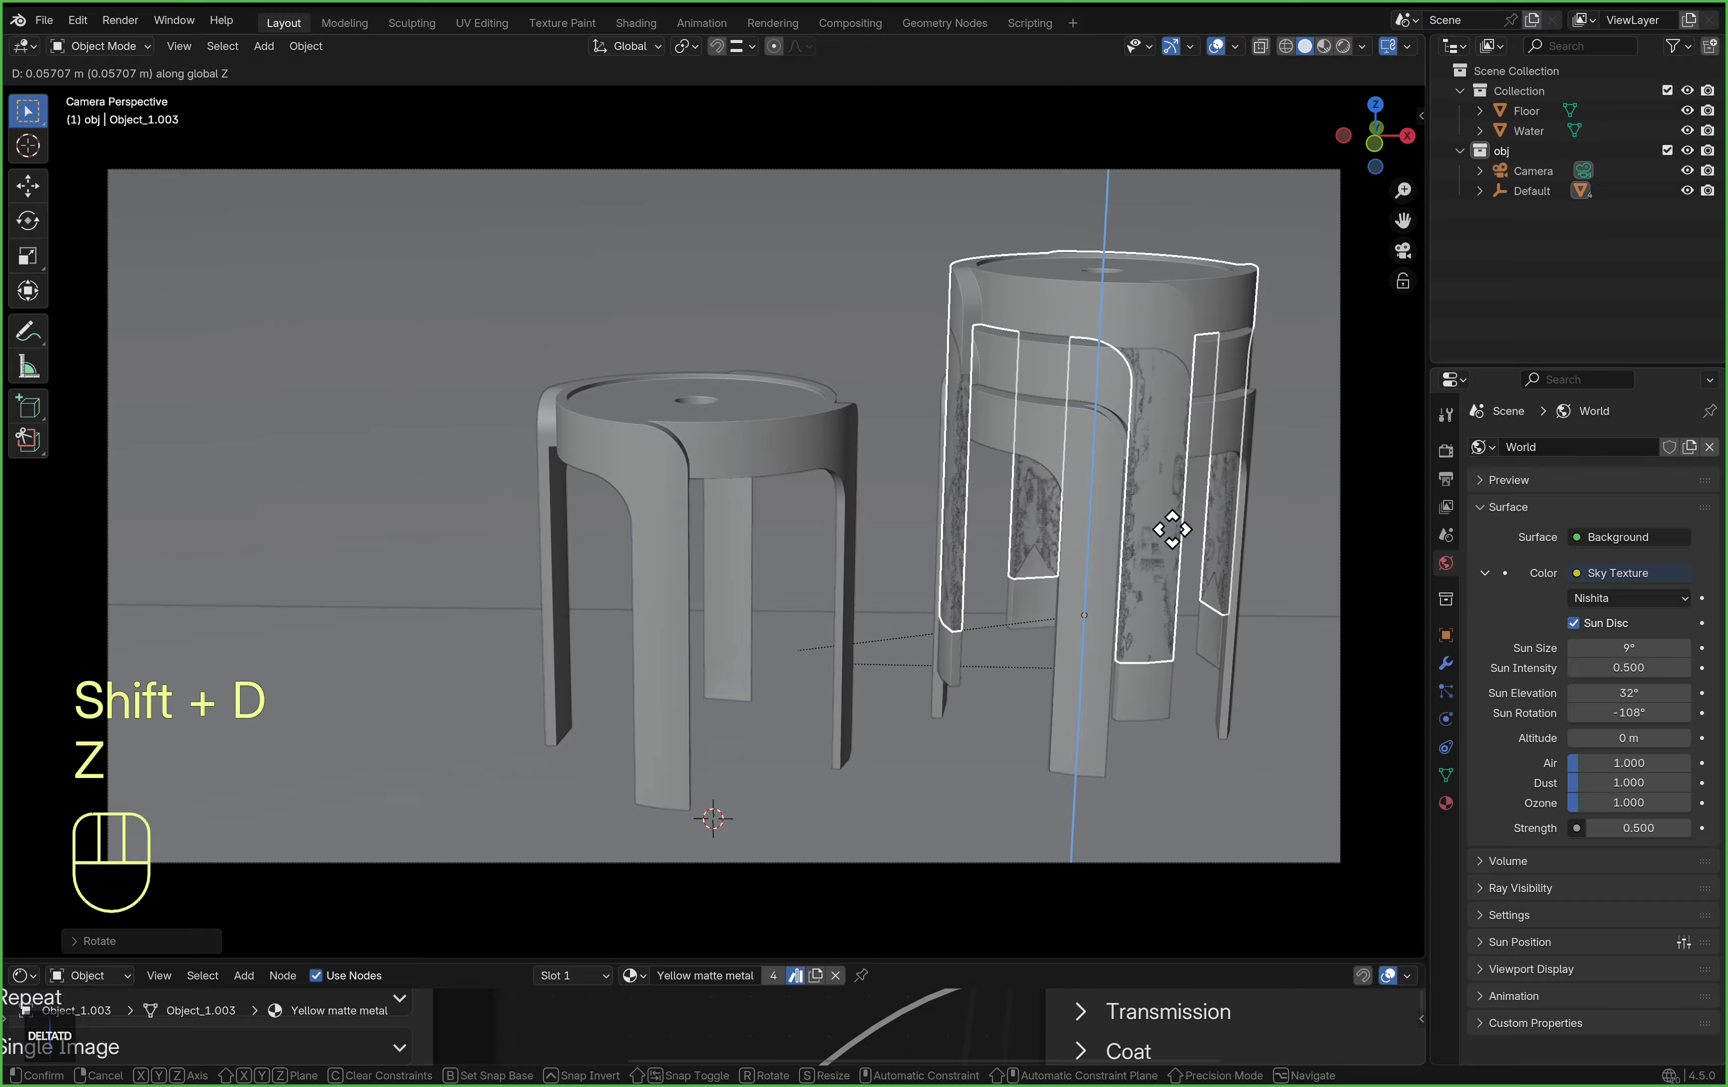
{"action": "left_click", "coordinate": [1151, 539]}
{"action": "key", "text": "r"}
{"action": "key", "text": "z"}
{"action": "left_click", "coordinate": [1087, 538]}
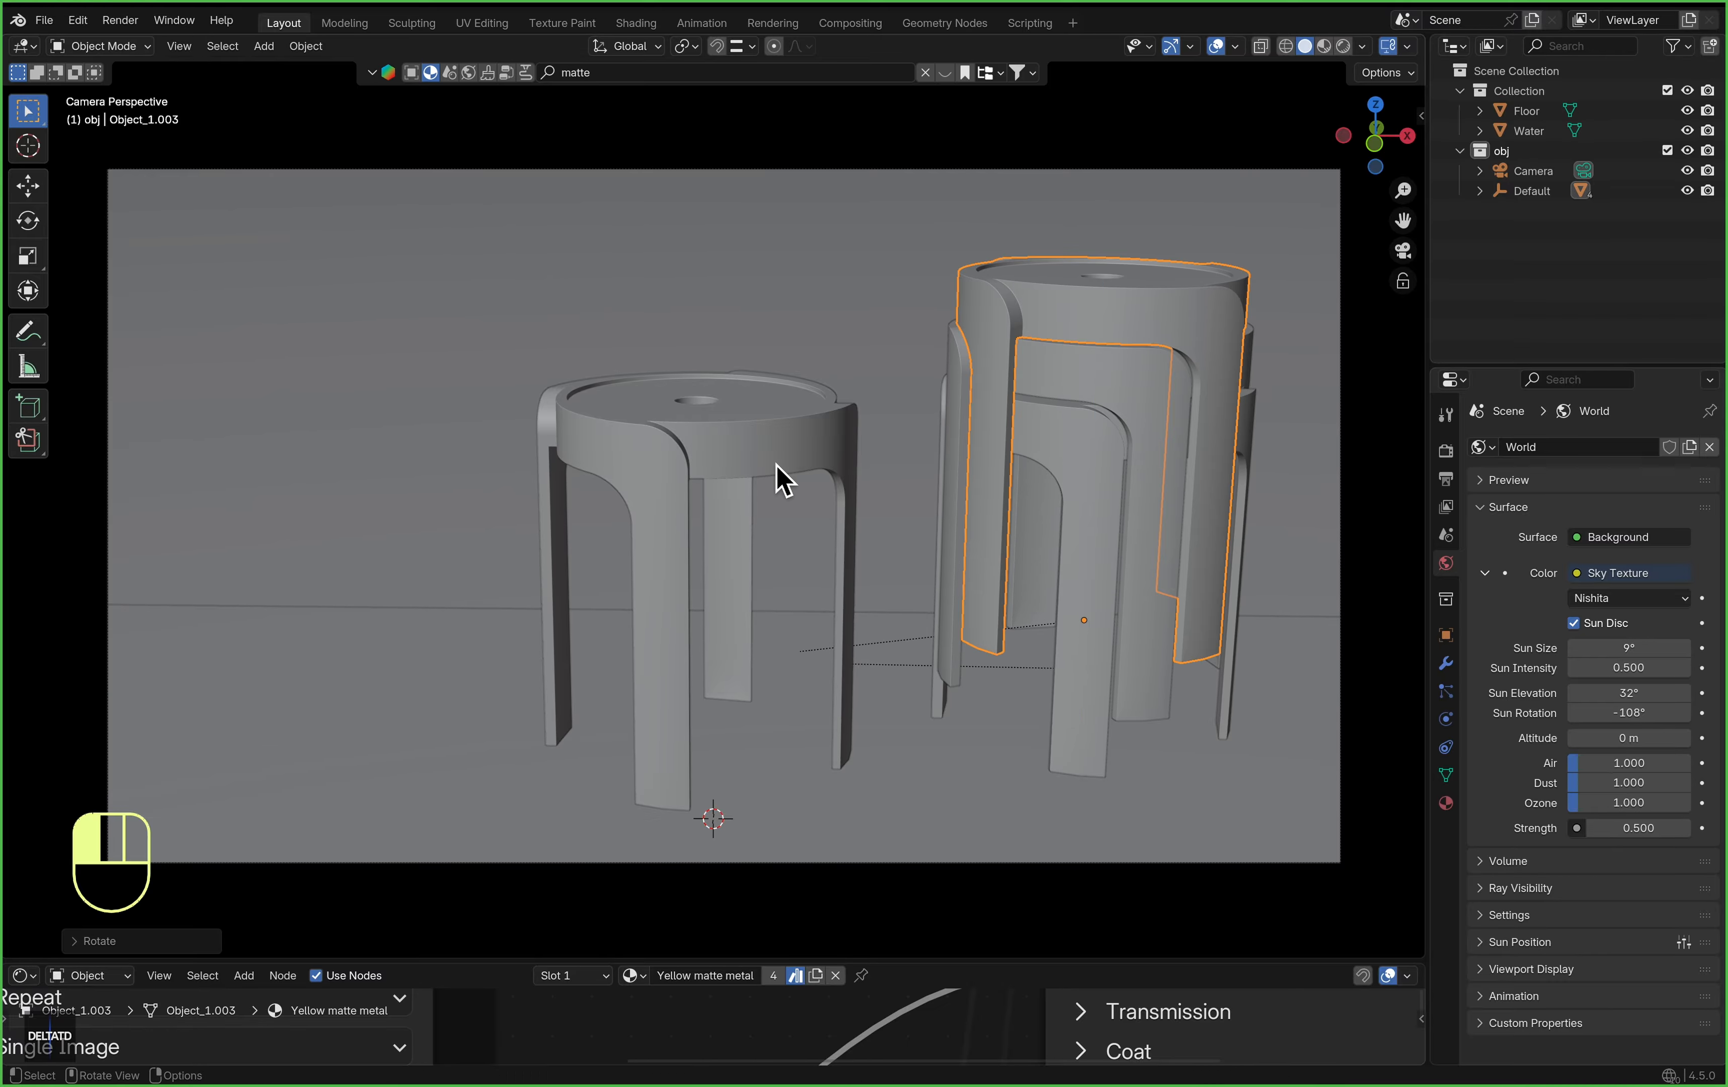
Rotate the single front stool slightly about Z, return to rendered shading and deselect it
{"action": "left_click", "coordinate": [783, 475]}
{"action": "key", "text": "r"}
{"action": "key", "text": "z"}
{"action": "left_click", "coordinate": [875, 695]}
{"action": "left_click", "coordinate": [1342, 46]}
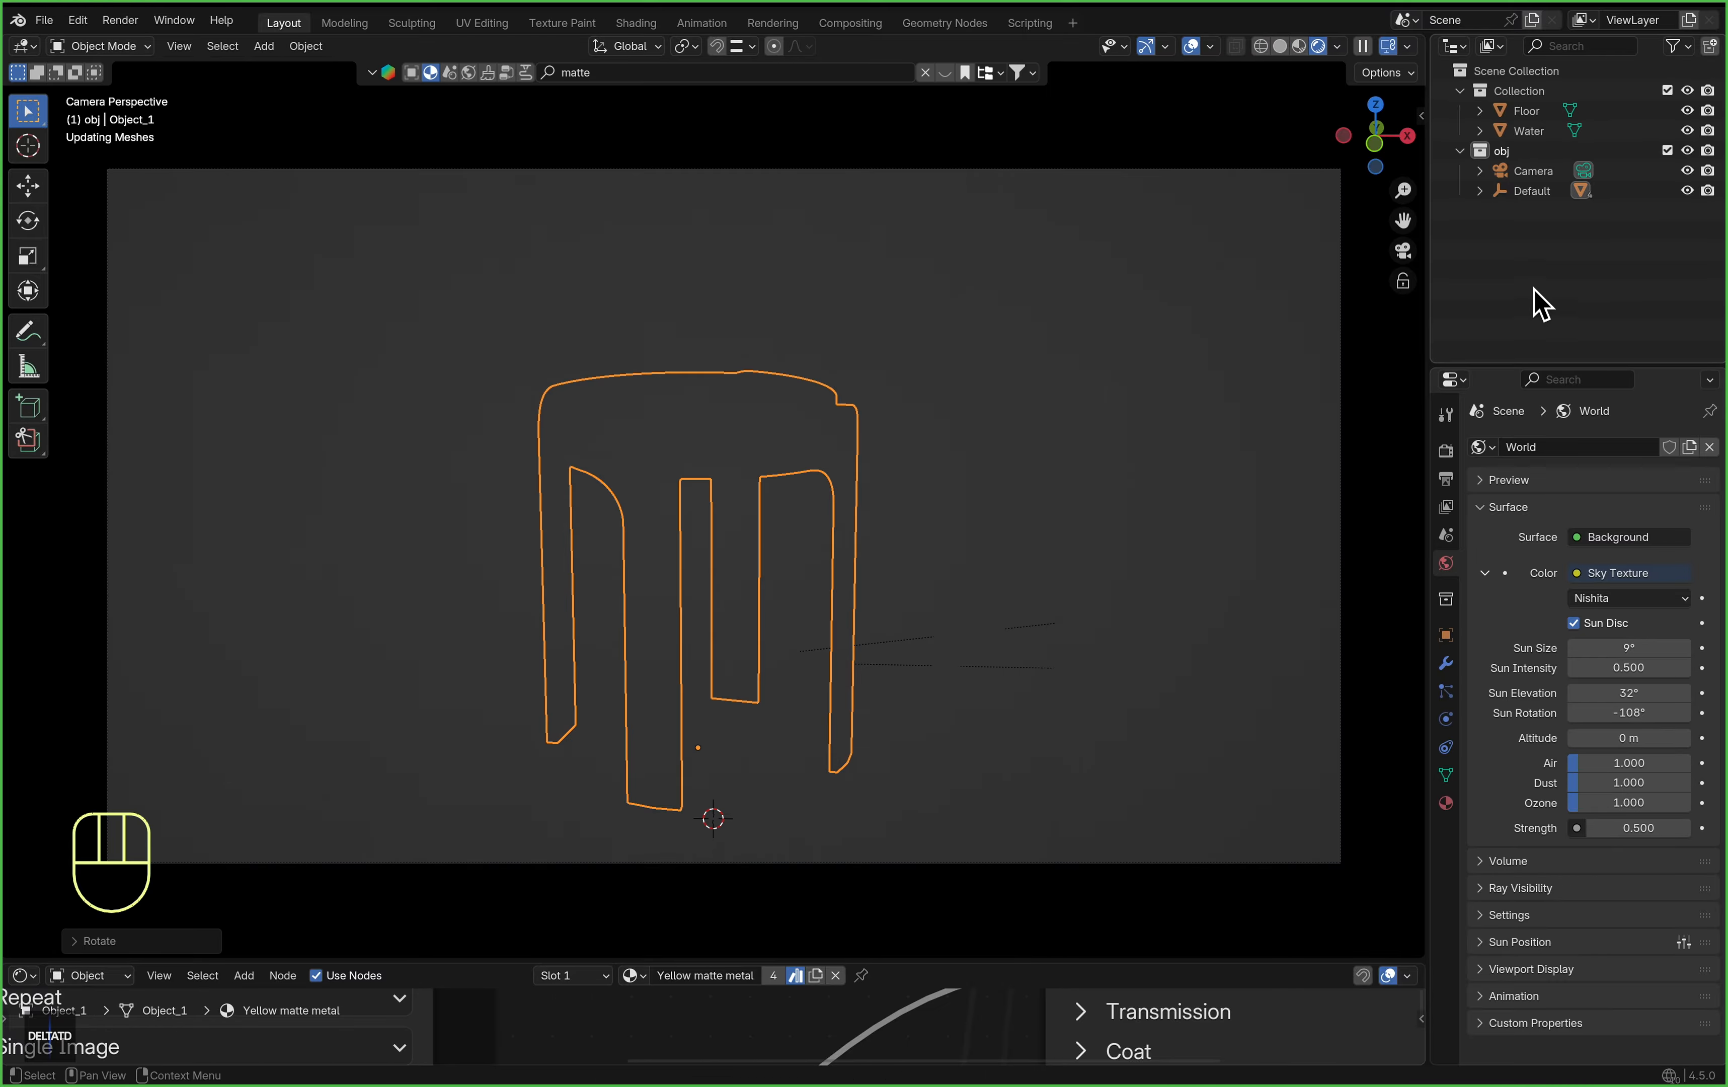
{"action": "left_click", "coordinate": [1539, 173]}
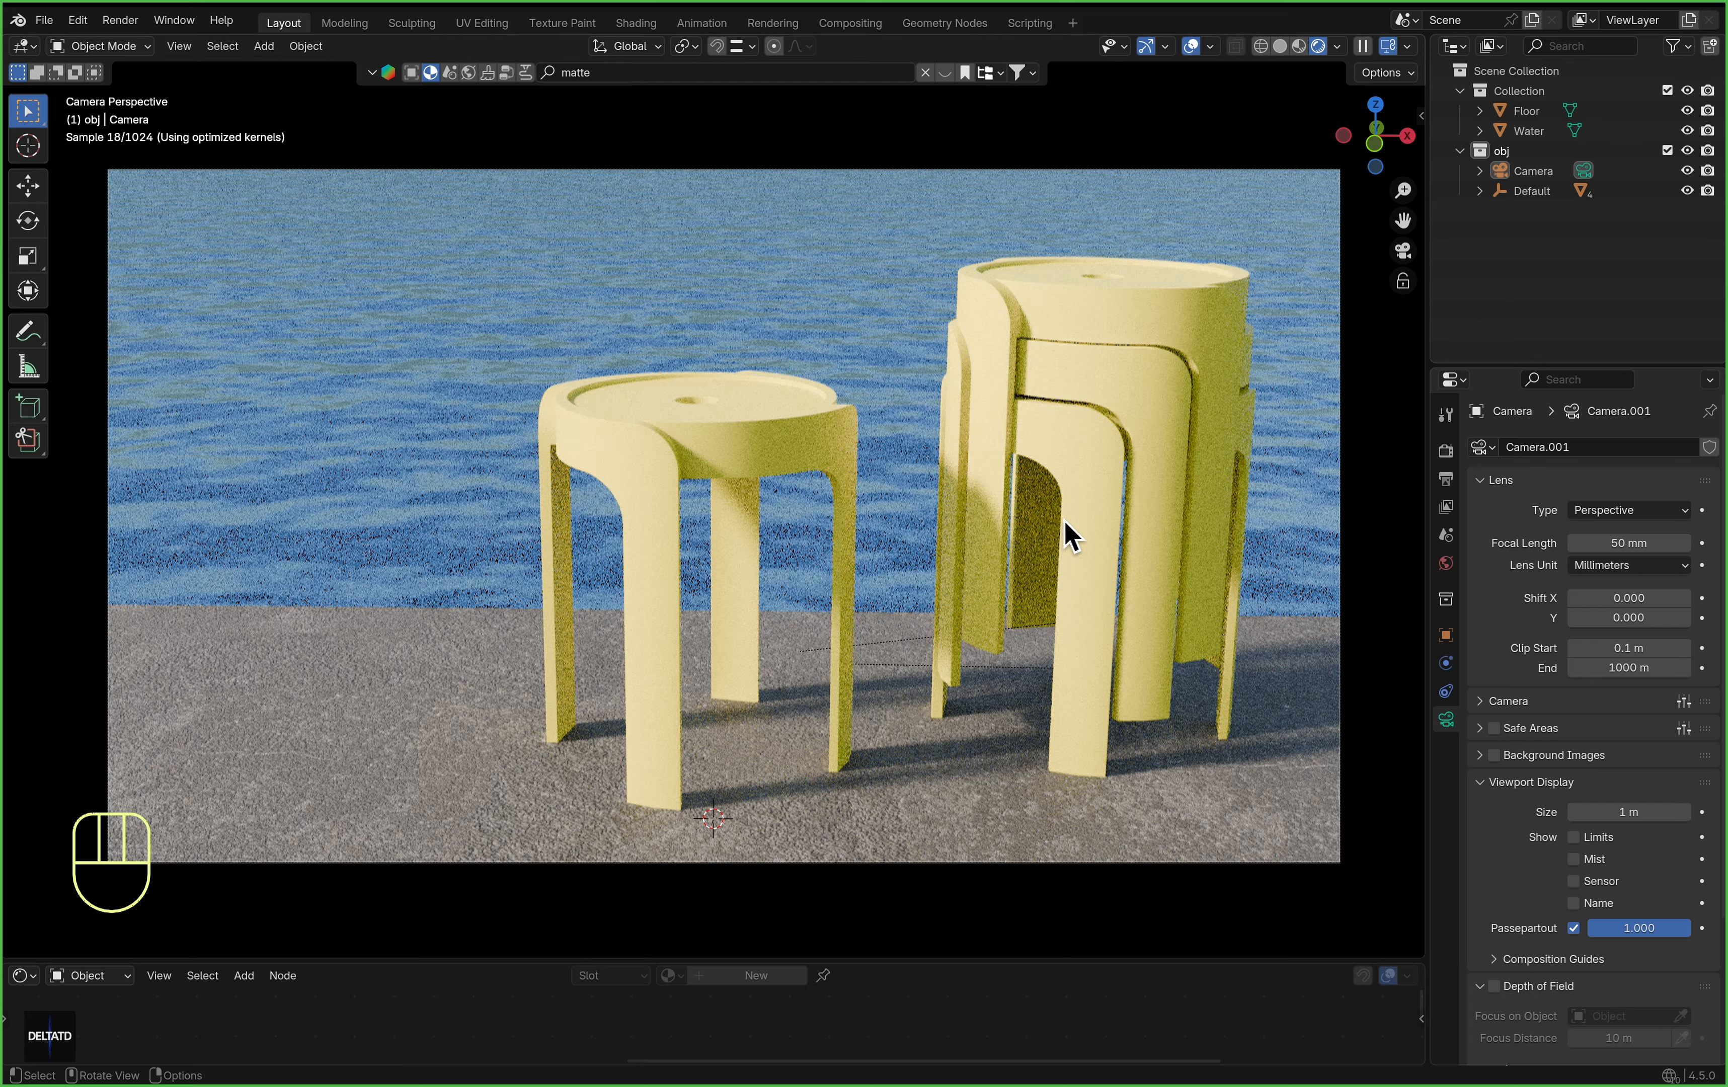
Apply BlenderKit matte materials to the stacked stools: green on the lowest, purple on the top and blue on the middle one
{"action": "left_click", "coordinate": [1069, 536]}
{"action": "left_click", "coordinate": [662, 75]}
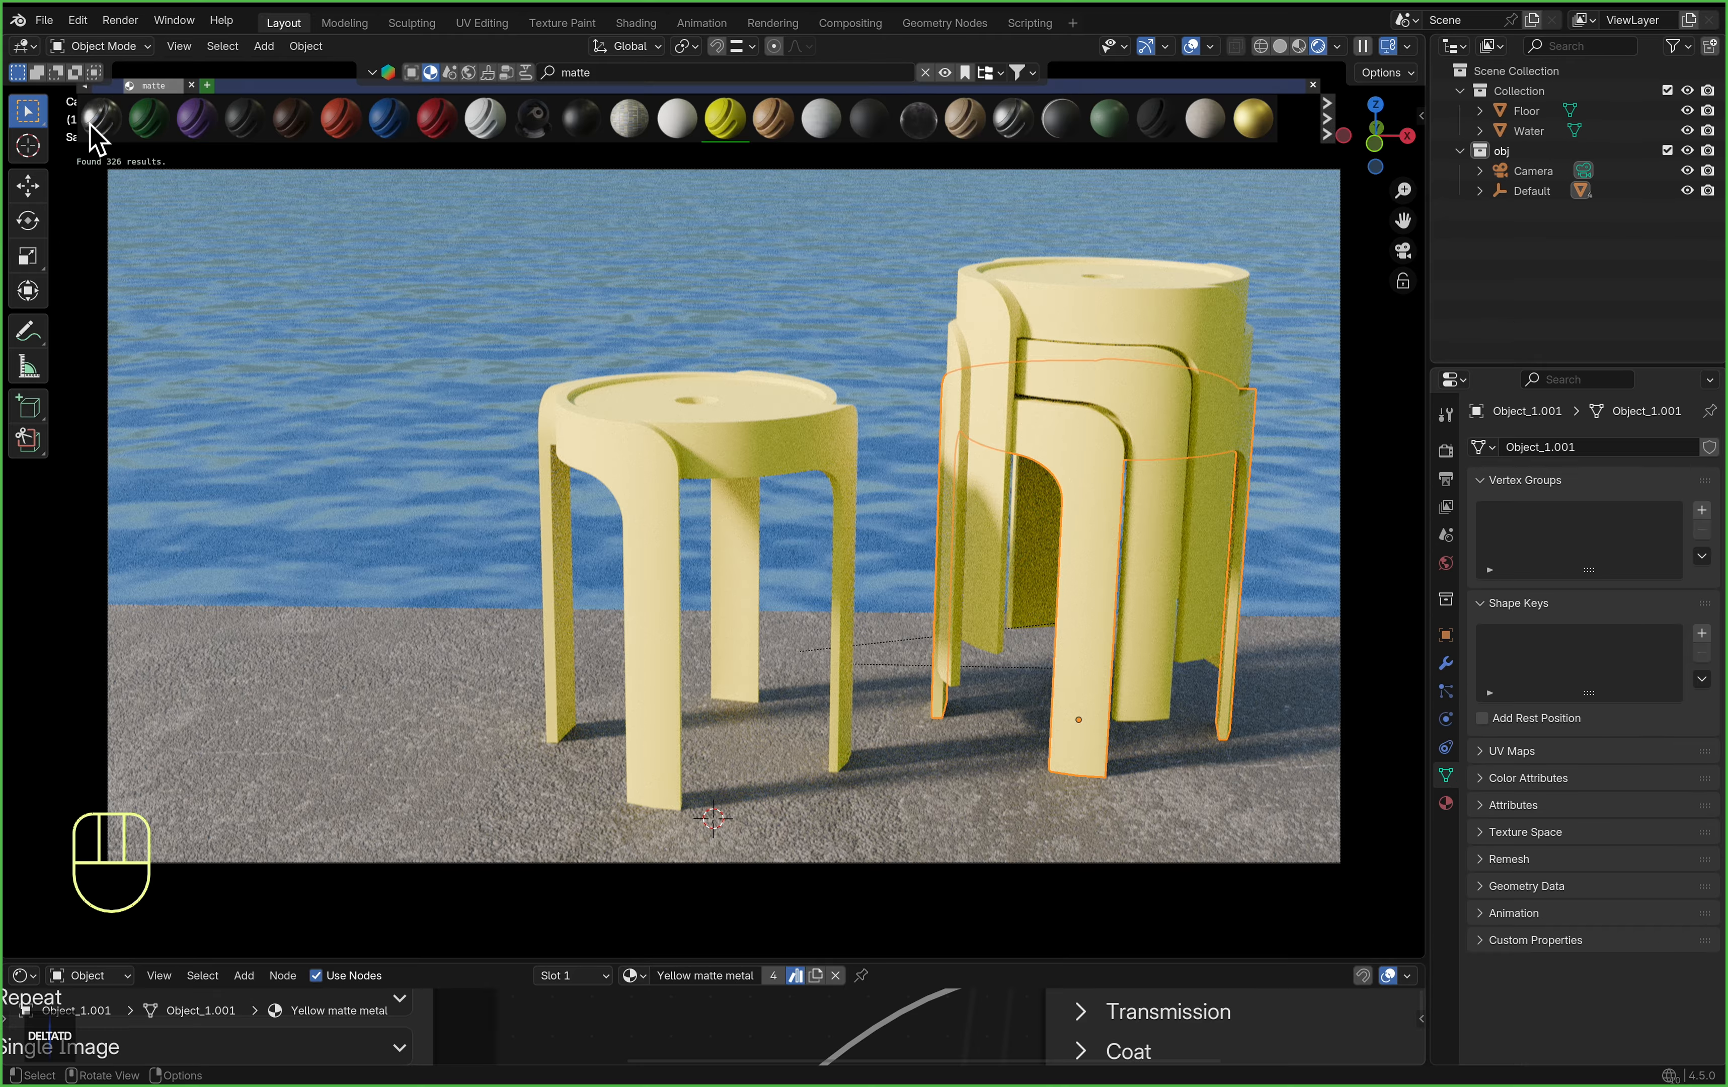
{"action": "left_click_drag", "start_coordinate": [148, 119], "coordinate": [1111, 505]}
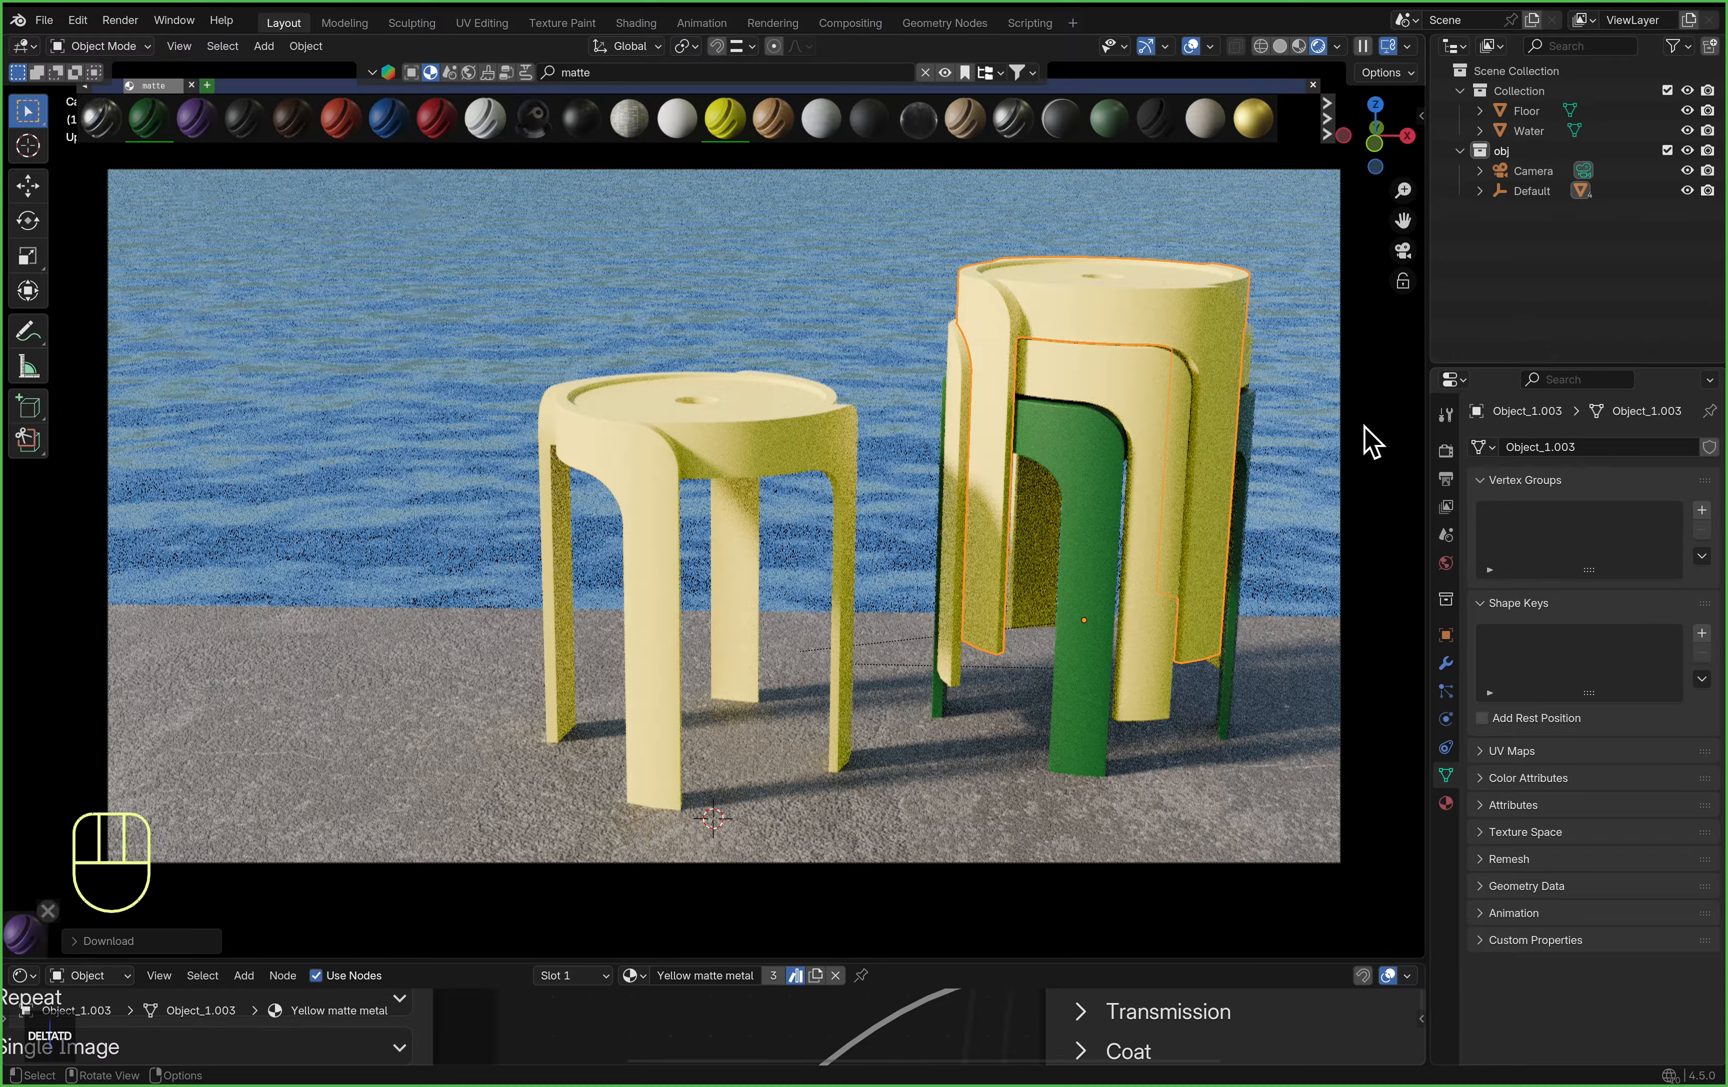
{"action": "left_click_drag", "start_coordinate": [195, 118], "coordinate": [1141, 414]}
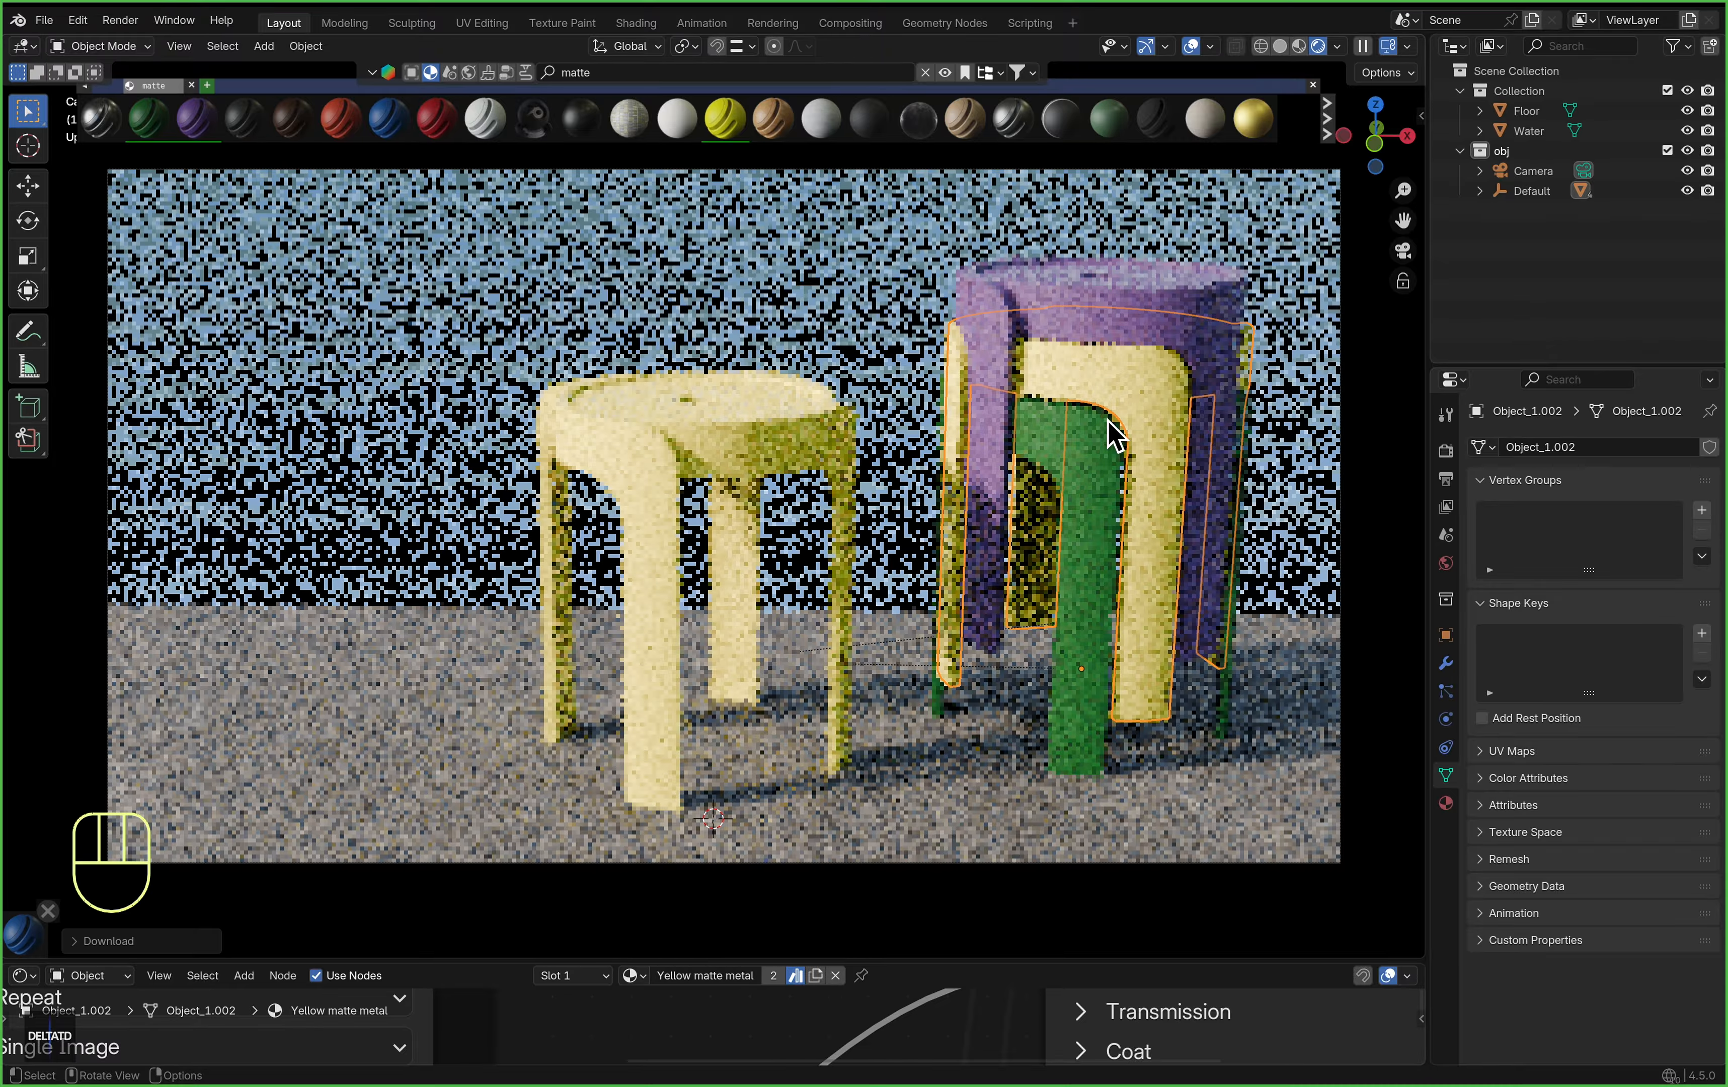
{"action": "left_click_drag", "start_coordinate": [387, 118], "coordinate": [1132, 419]}
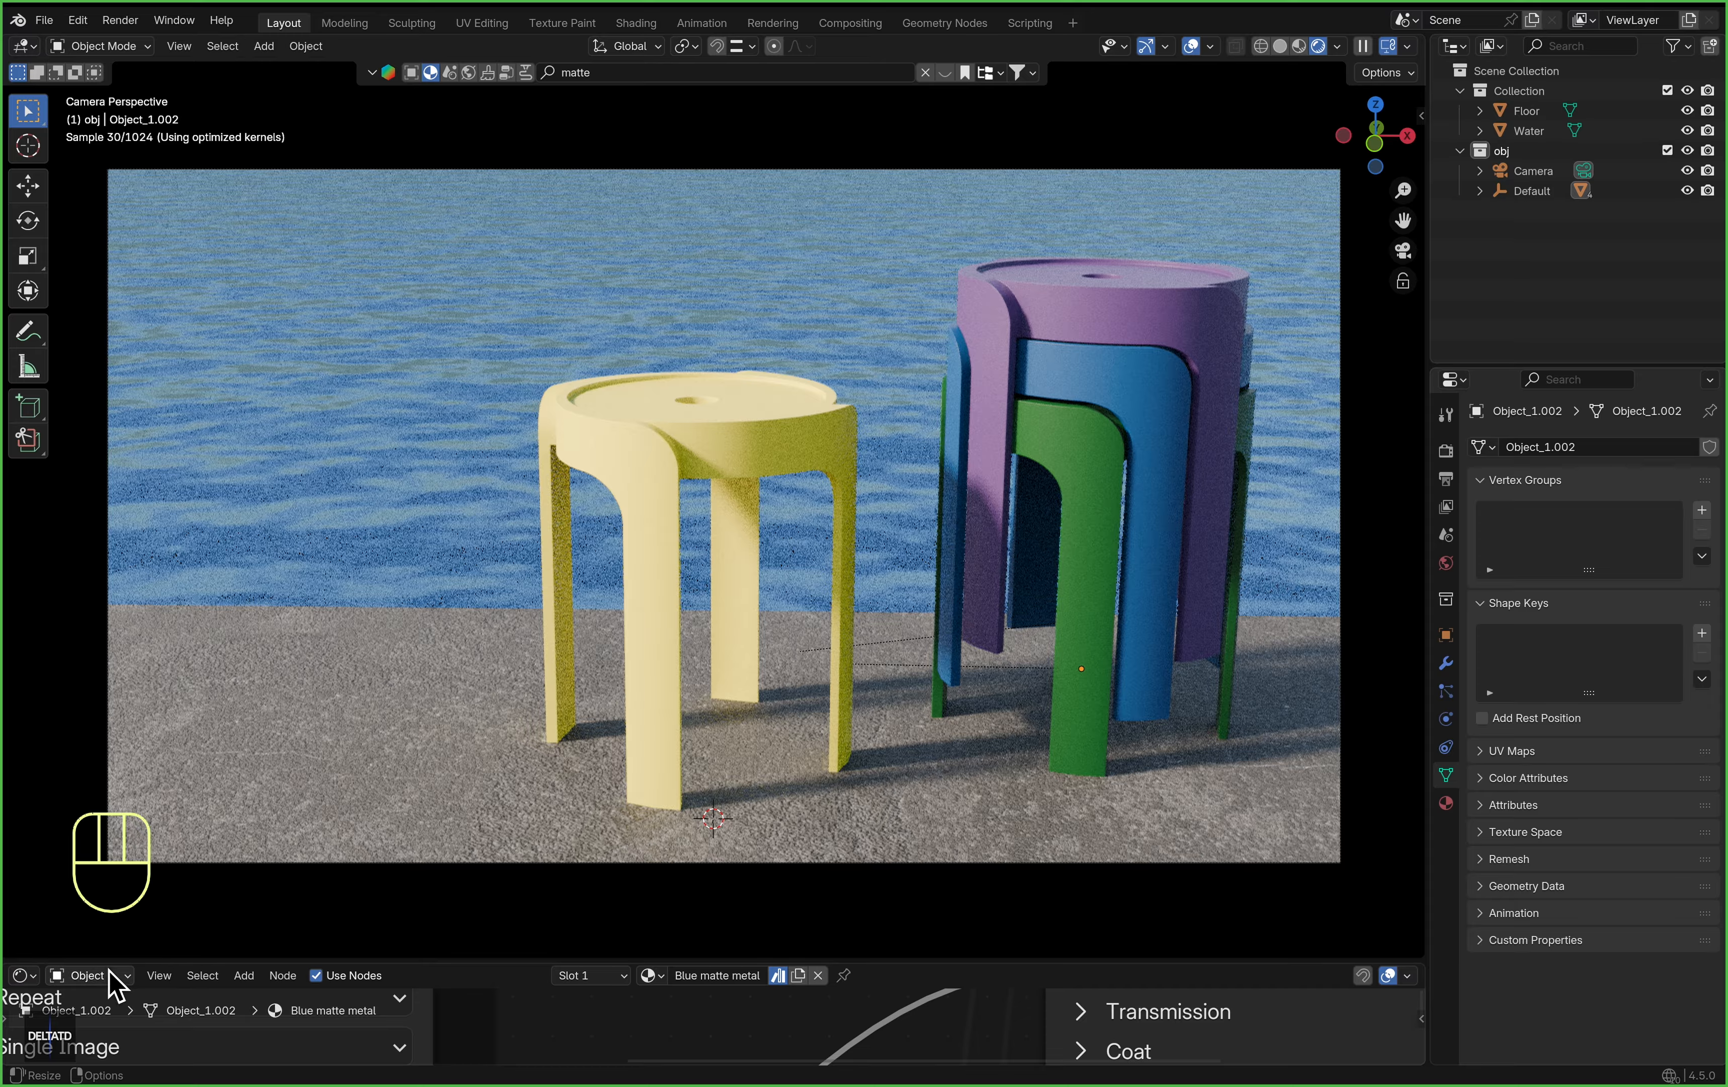
Turn the node editor back into a Timeline, set the end frame to 150 and enlarge the area slightly
{"action": "left_click", "coordinate": [25, 976]}
{"action": "left_click", "coordinate": [277, 802]}
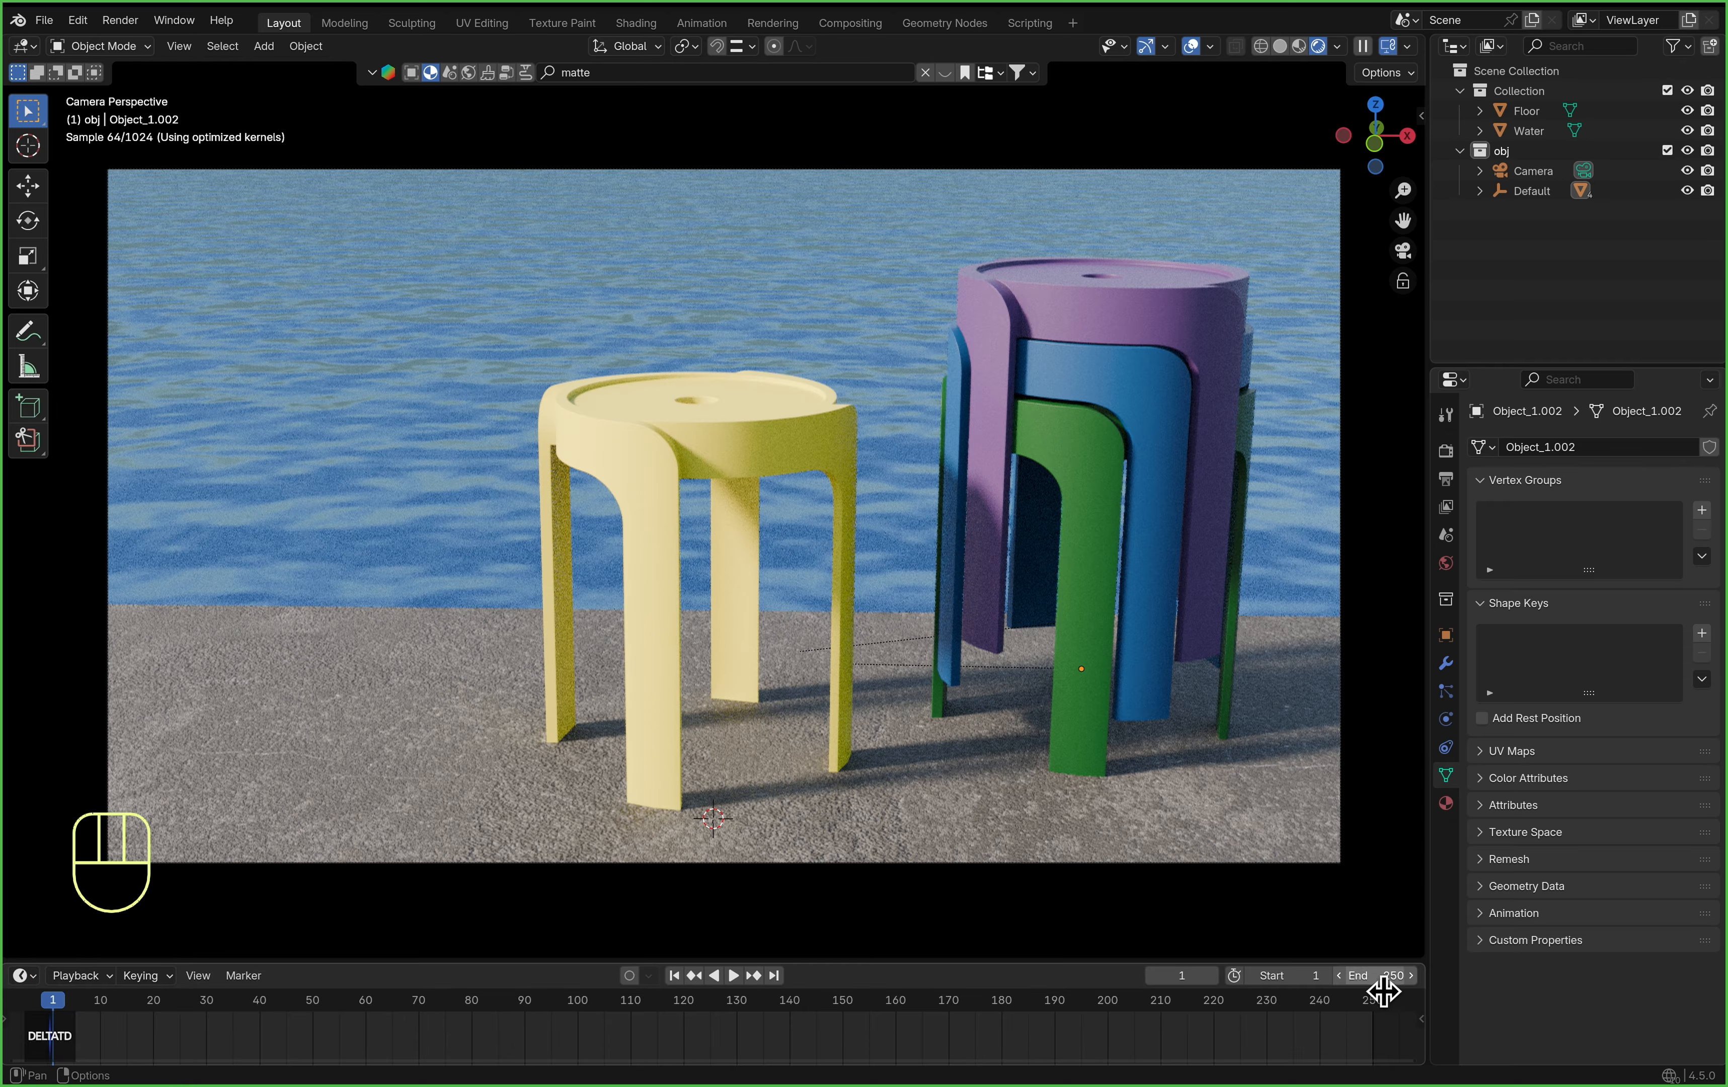
{"action": "type", "text": "150"}
{"action": "left_click", "coordinate": [1055, 908]}
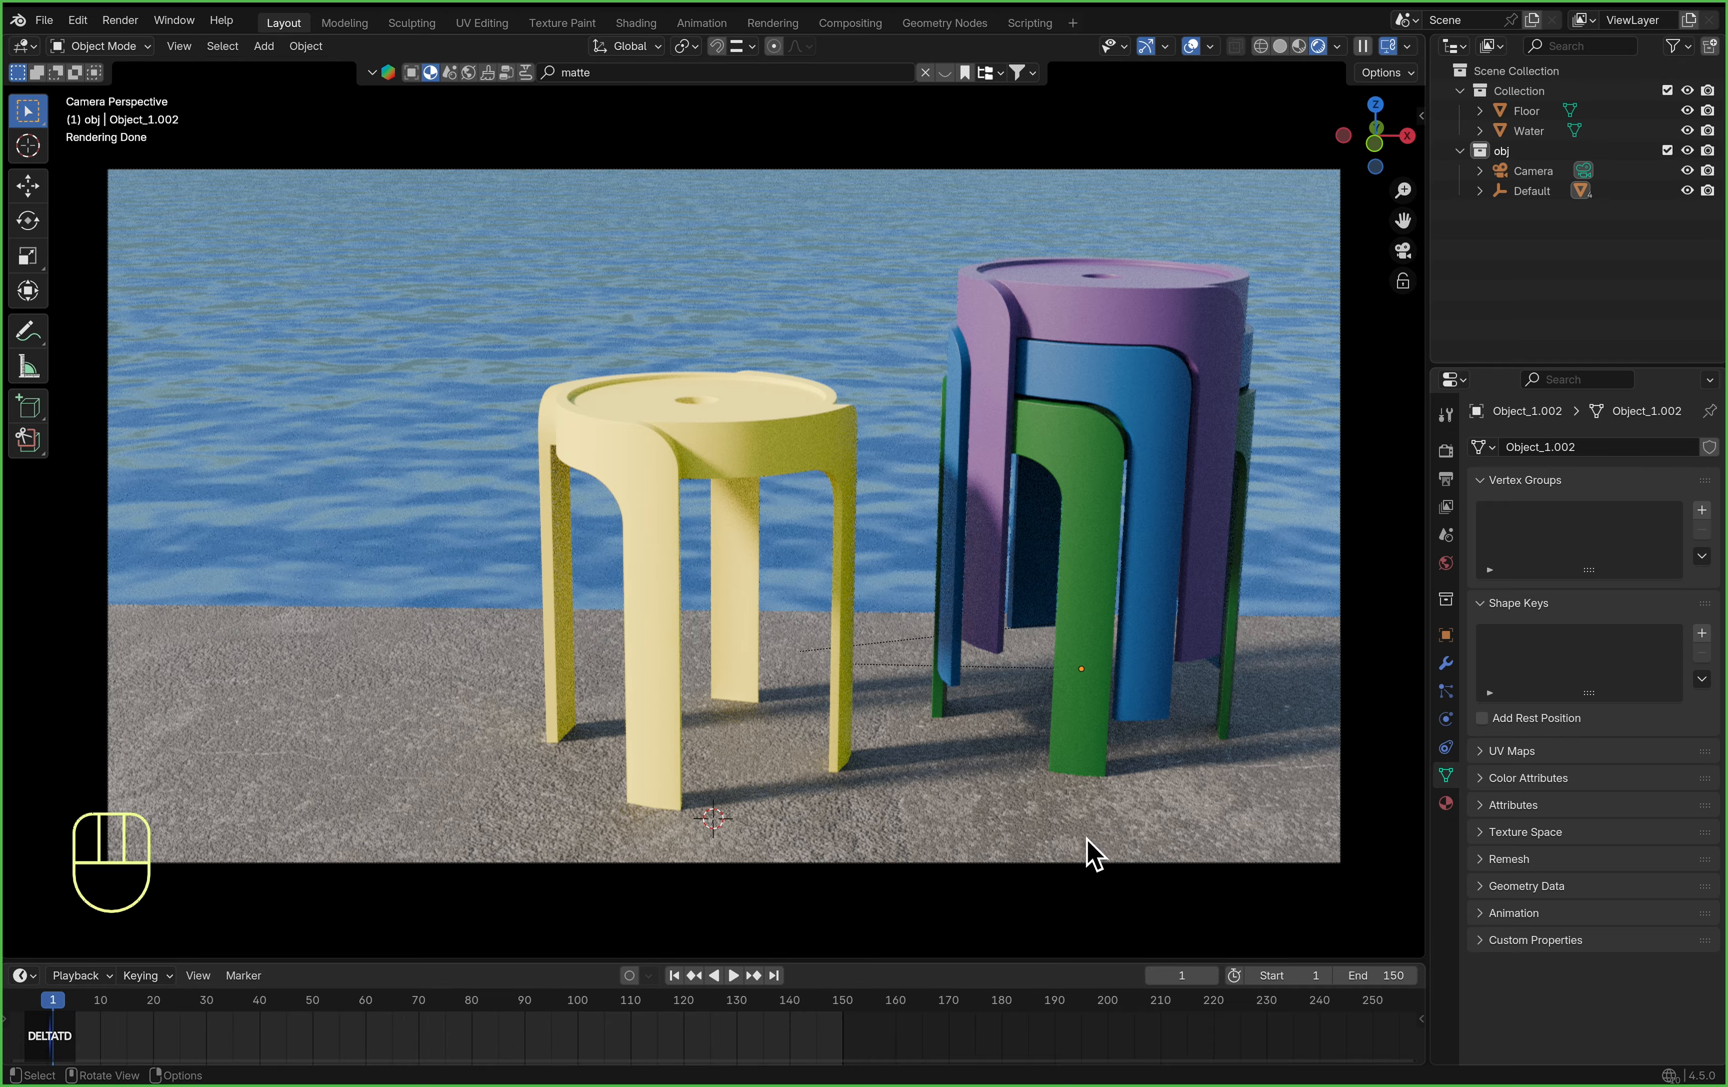
{"action": "middle_click_drag", "start_coordinate": [496, 1047], "coordinate": [760, 1064]}
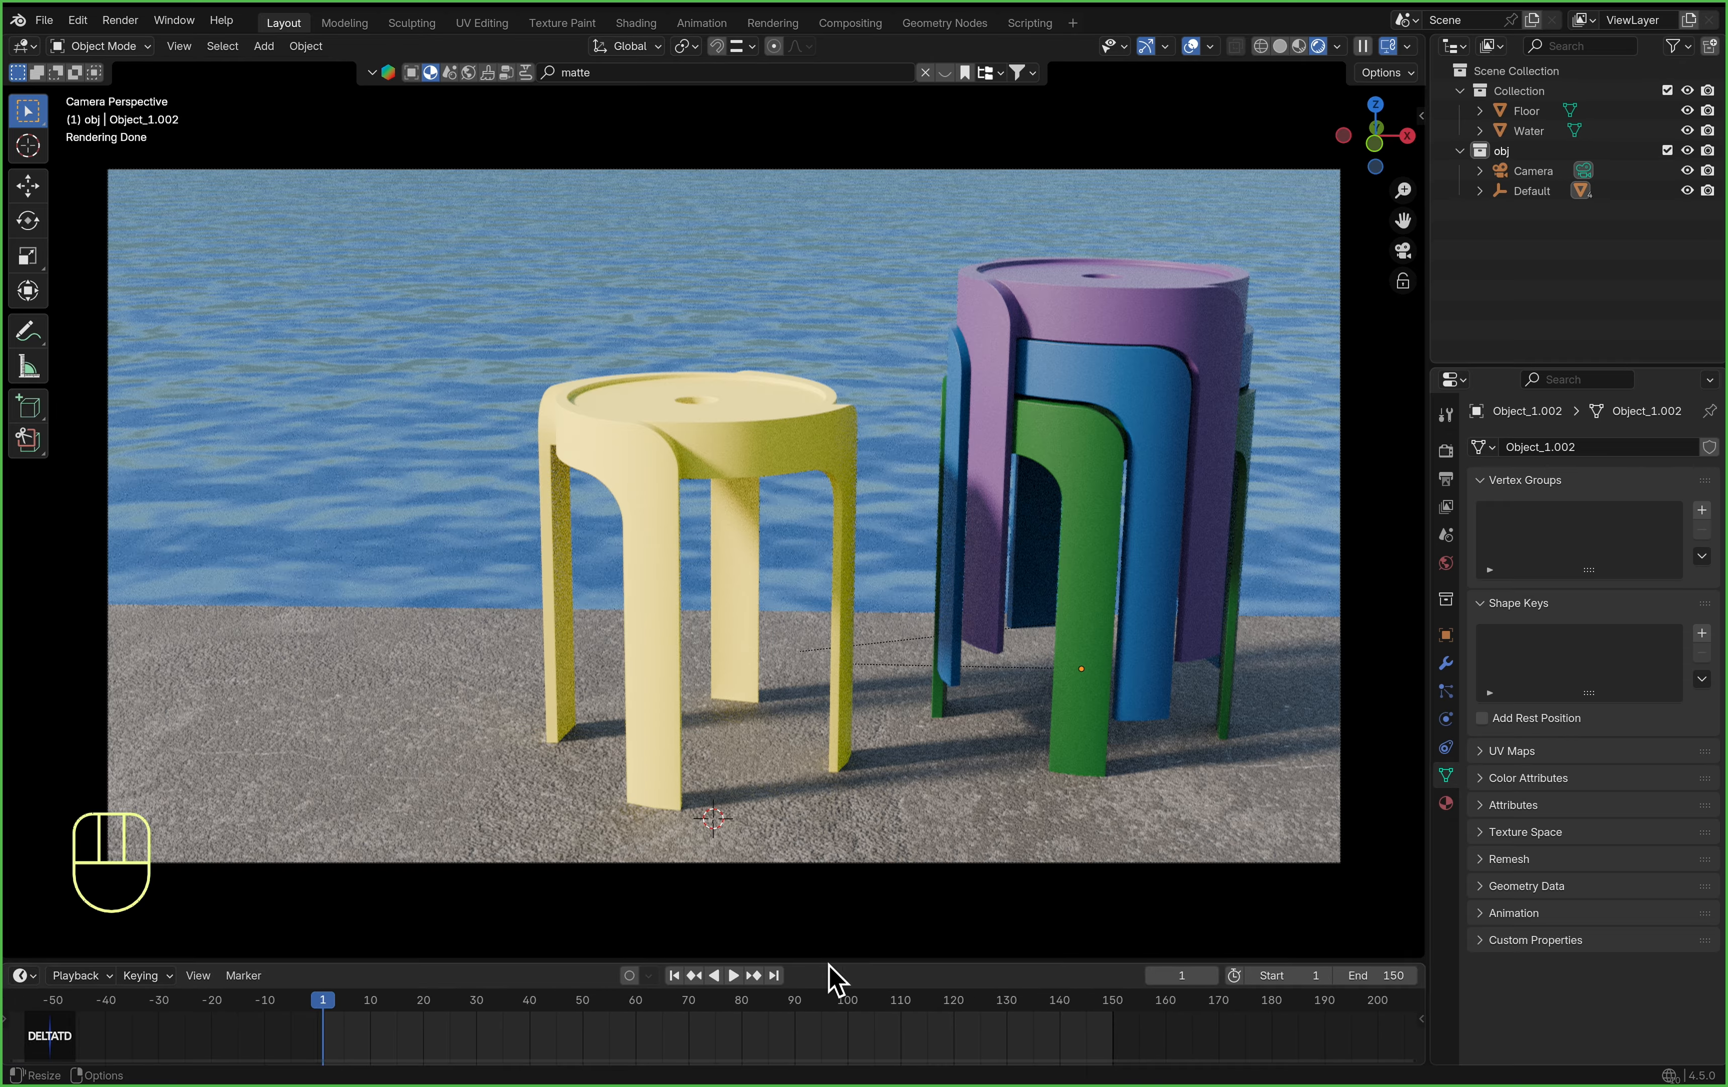
{"action": "mouse_move", "coordinate": [827, 964]}
{"action": "left_mouse_down"}
{"action": "mouse_move", "coordinate": [836, 976]}
{"action": "mouse_move", "coordinate": [833, 936]}
{"action": "left_mouse_up"}
Adjust the World sky's Sun Elevation to 24.4° and Sun Rotation to -105°
{"action": "left_click", "coordinate": [1446, 563]}
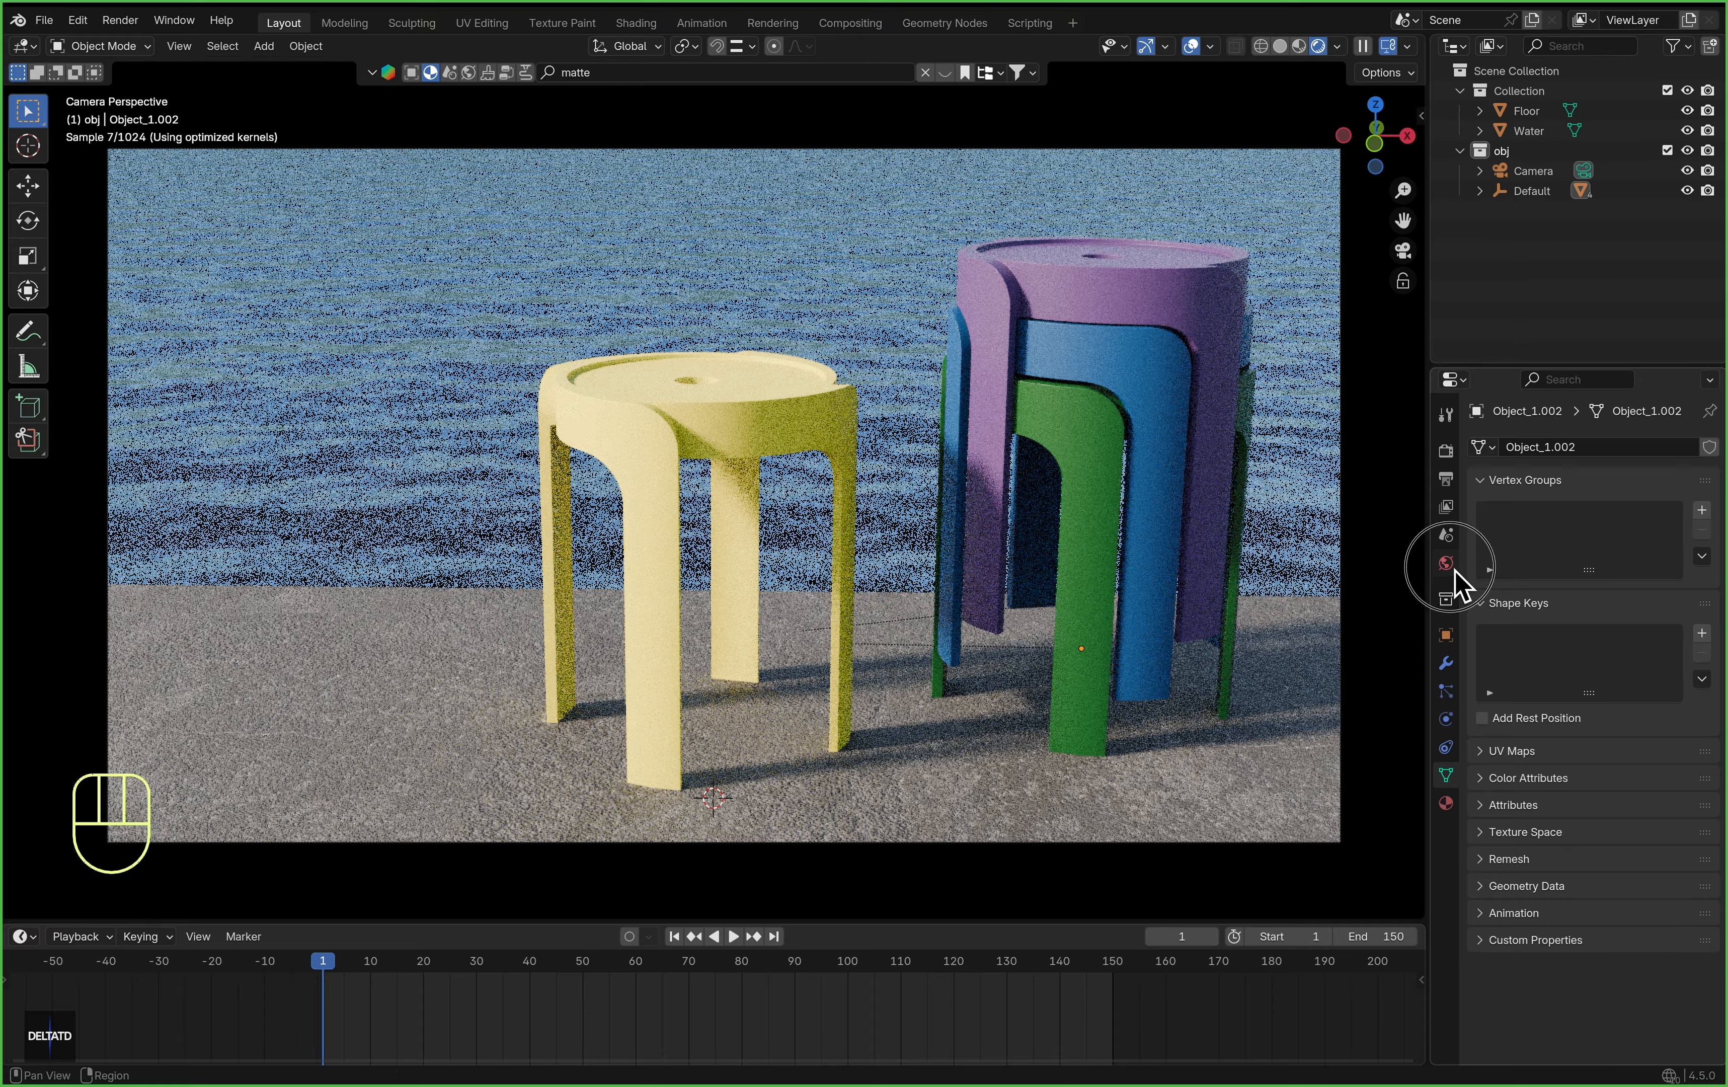
{"action": "left_click_drag", "start_coordinate": [1661, 713], "coordinate": [1646, 701]}
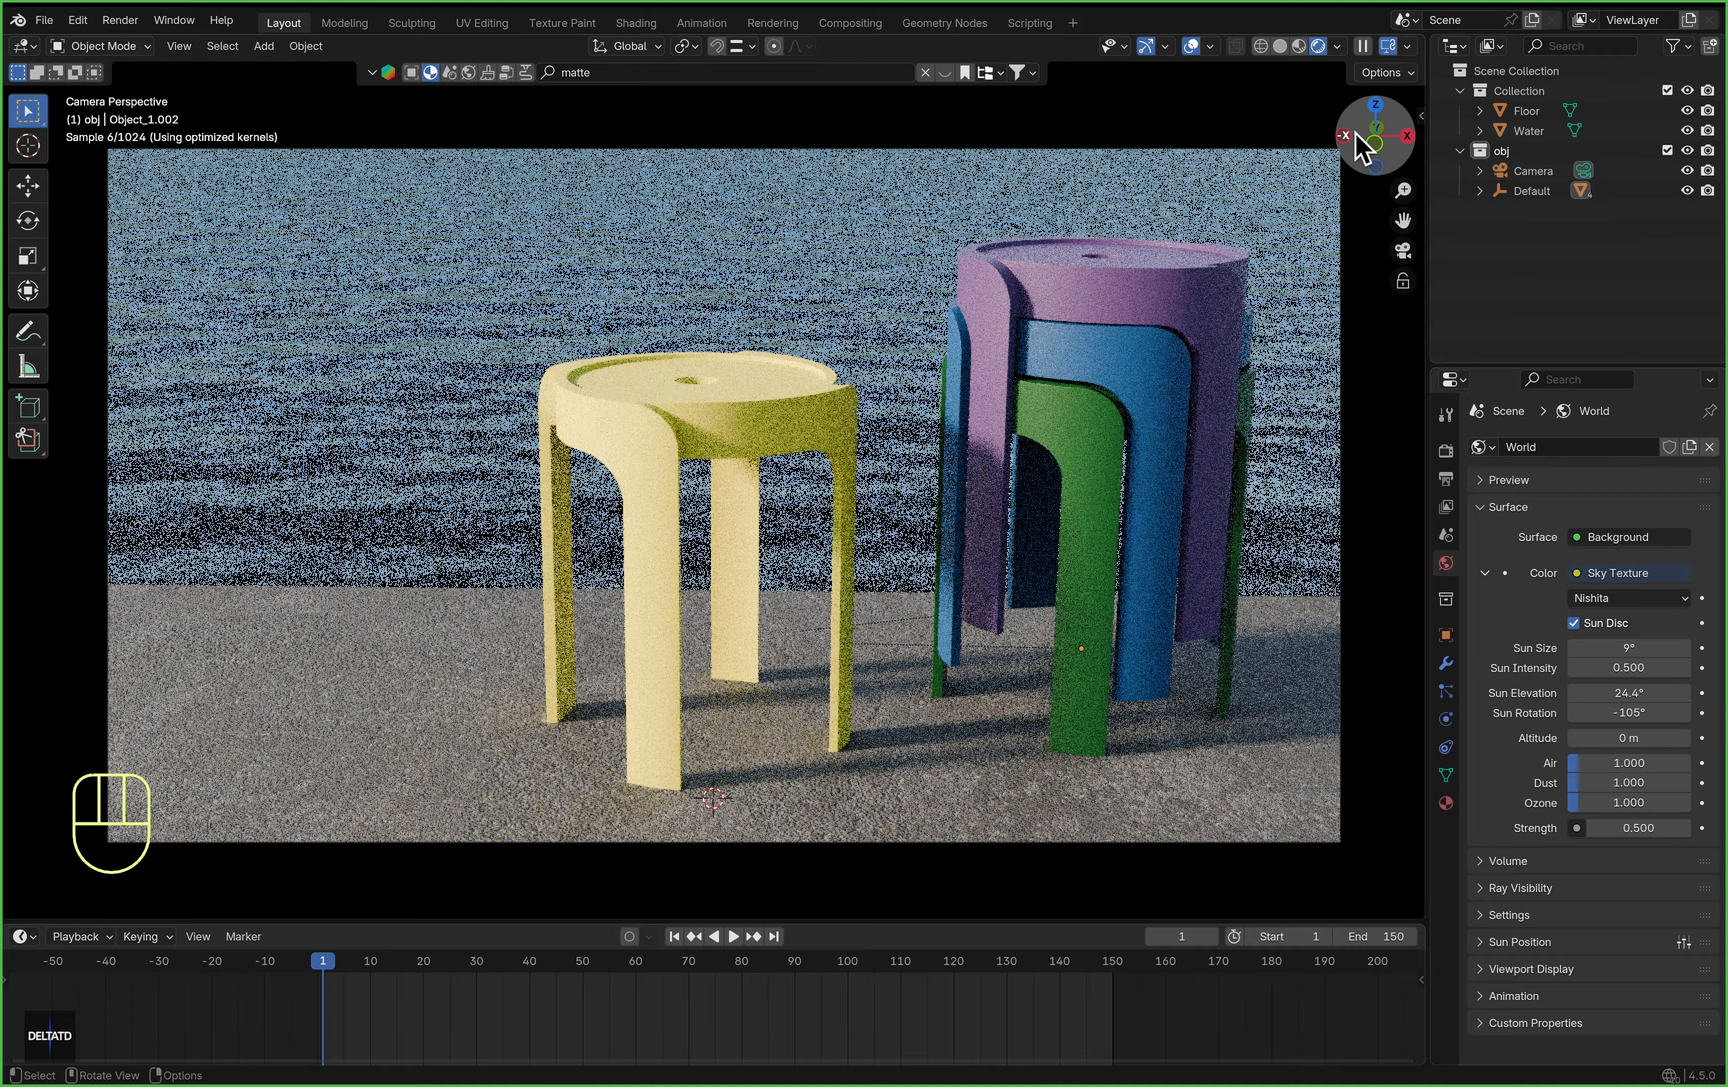
Reframe the camera in solid shading by walking it back and up around all the stools, and return to rendered shading
{"action": "left_click", "coordinate": [1280, 46]}
{"action": "left_click", "coordinate": [1524, 173]}
{"action": "key", "text": "shift+grave"}
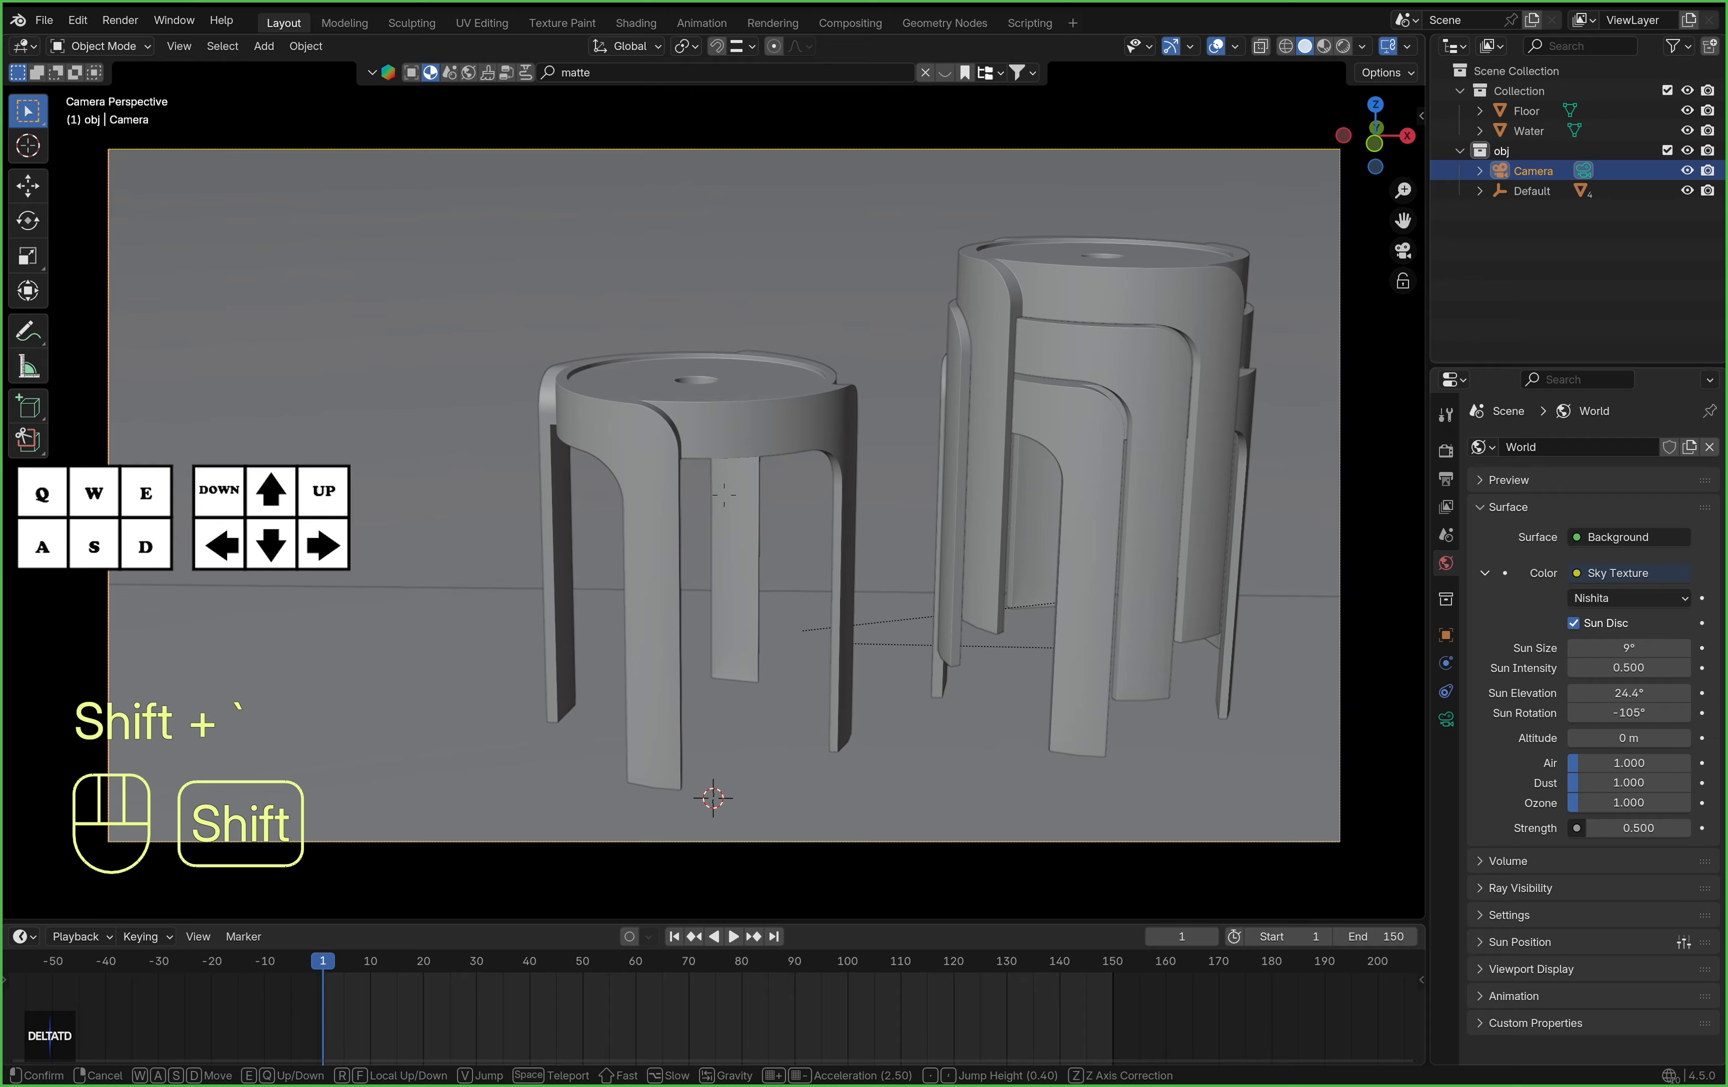
{"action": "key", "text": "s"}
{"action": "key", "text": "e"}
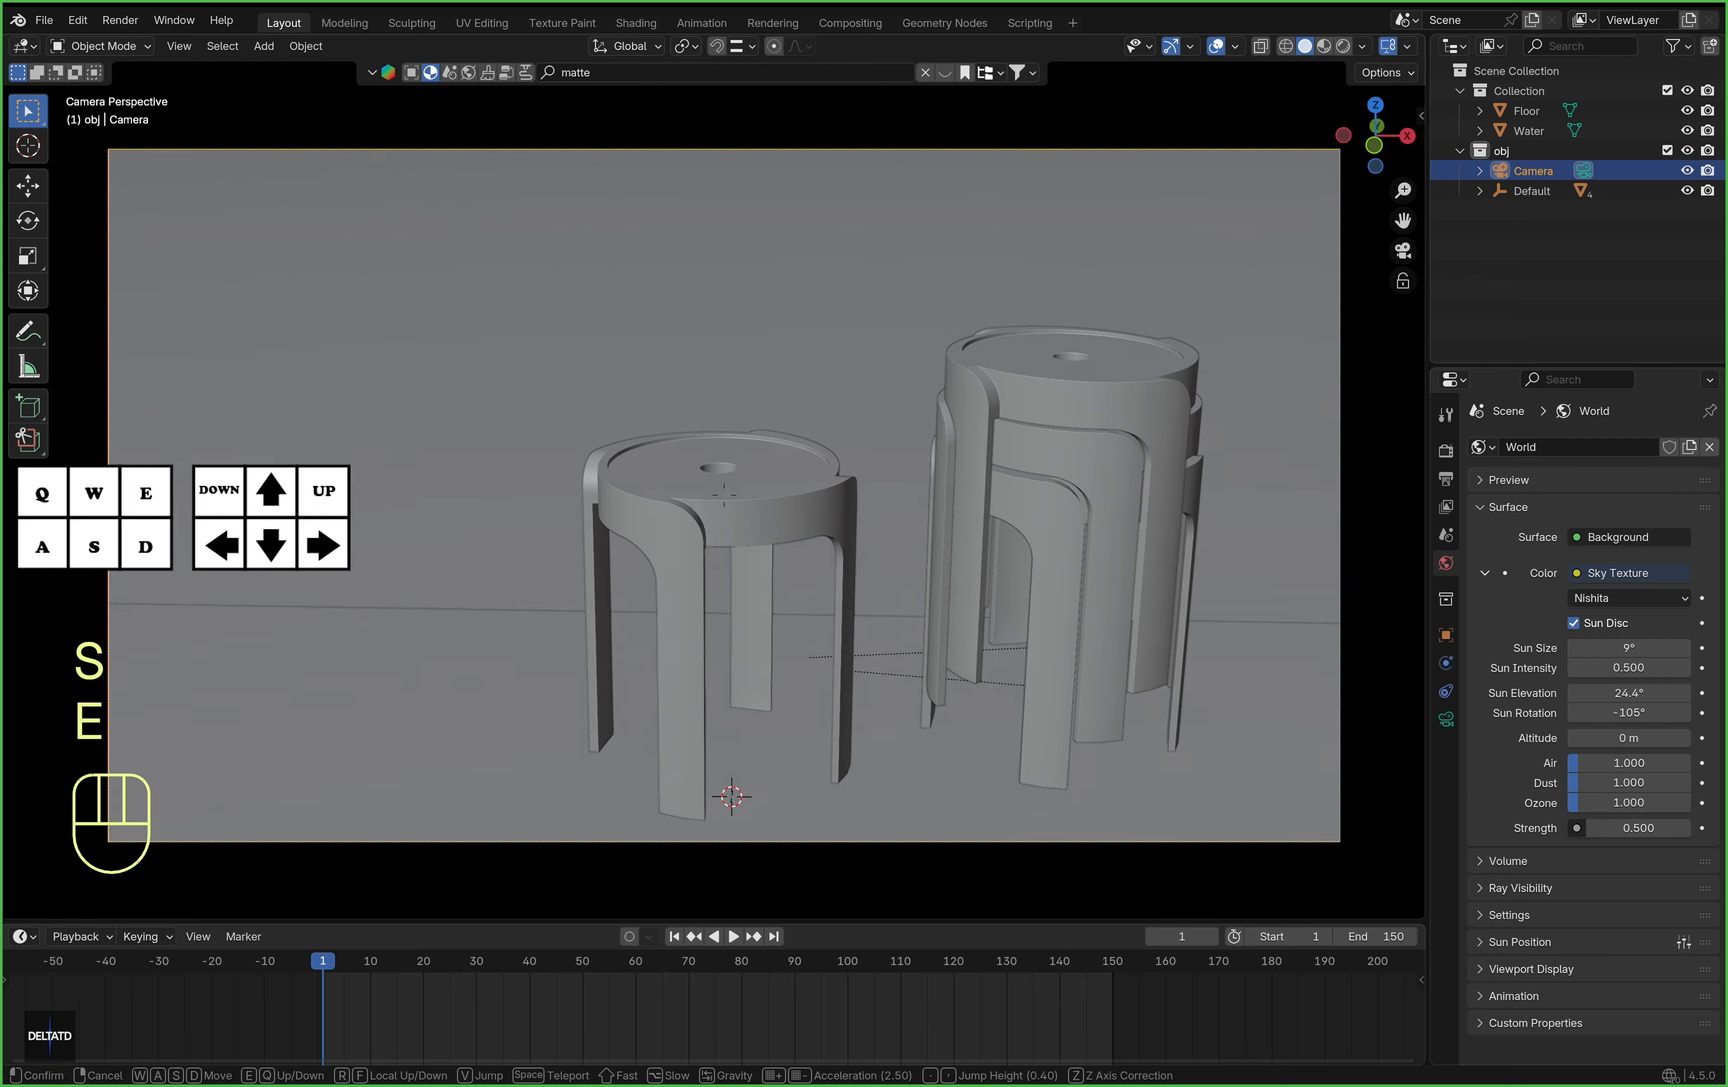
{"action": "key", "text": "s"}
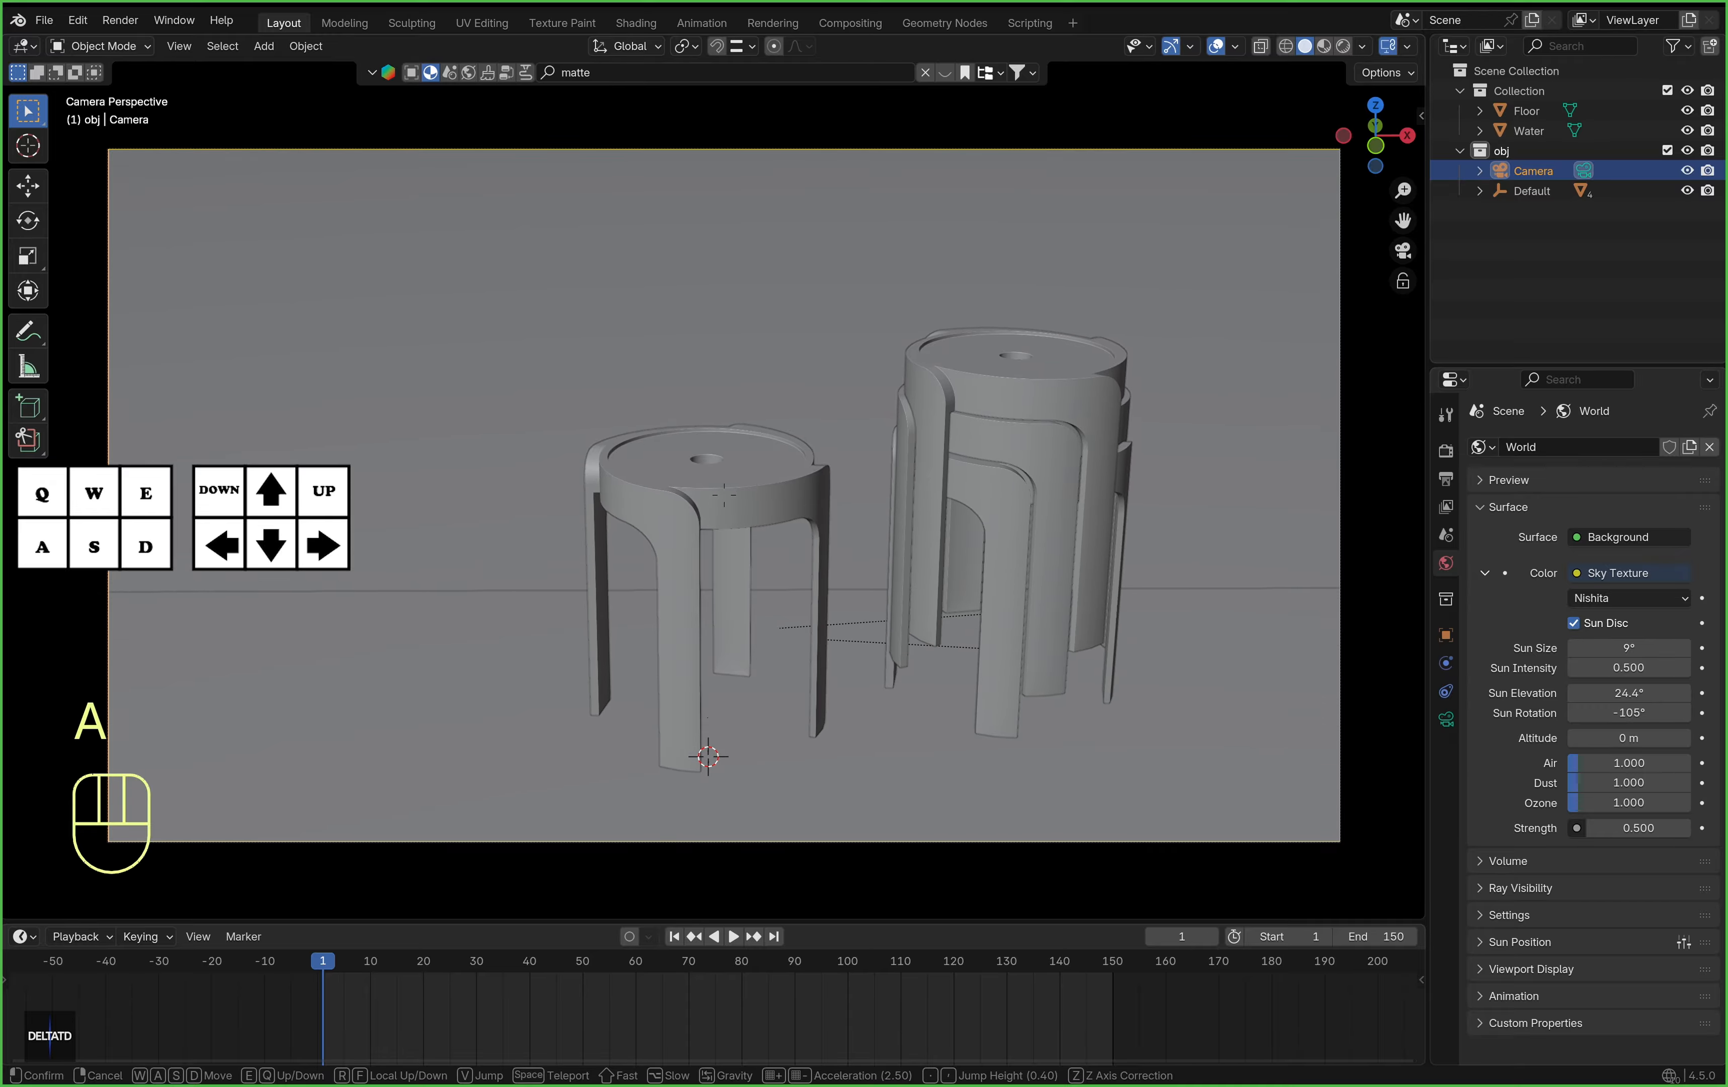
{"action": "key", "text": "Return"}
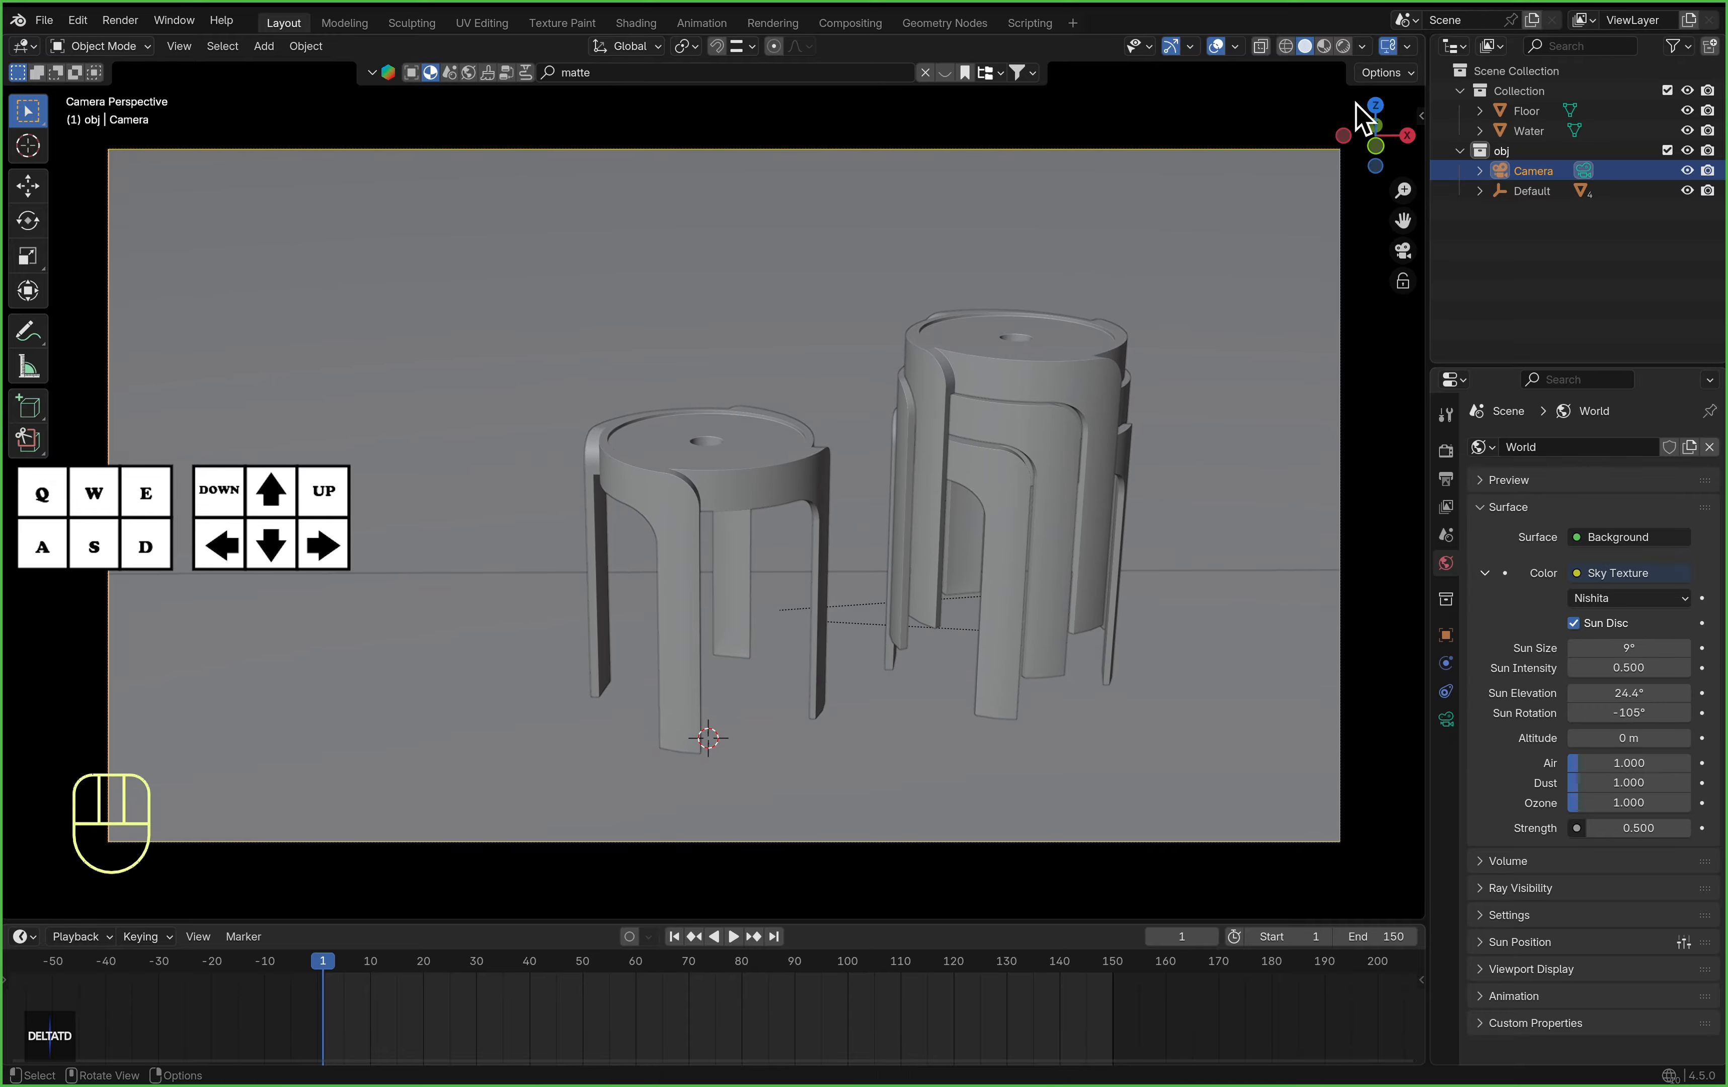
{"action": "left_click", "coordinate": [1343, 46]}
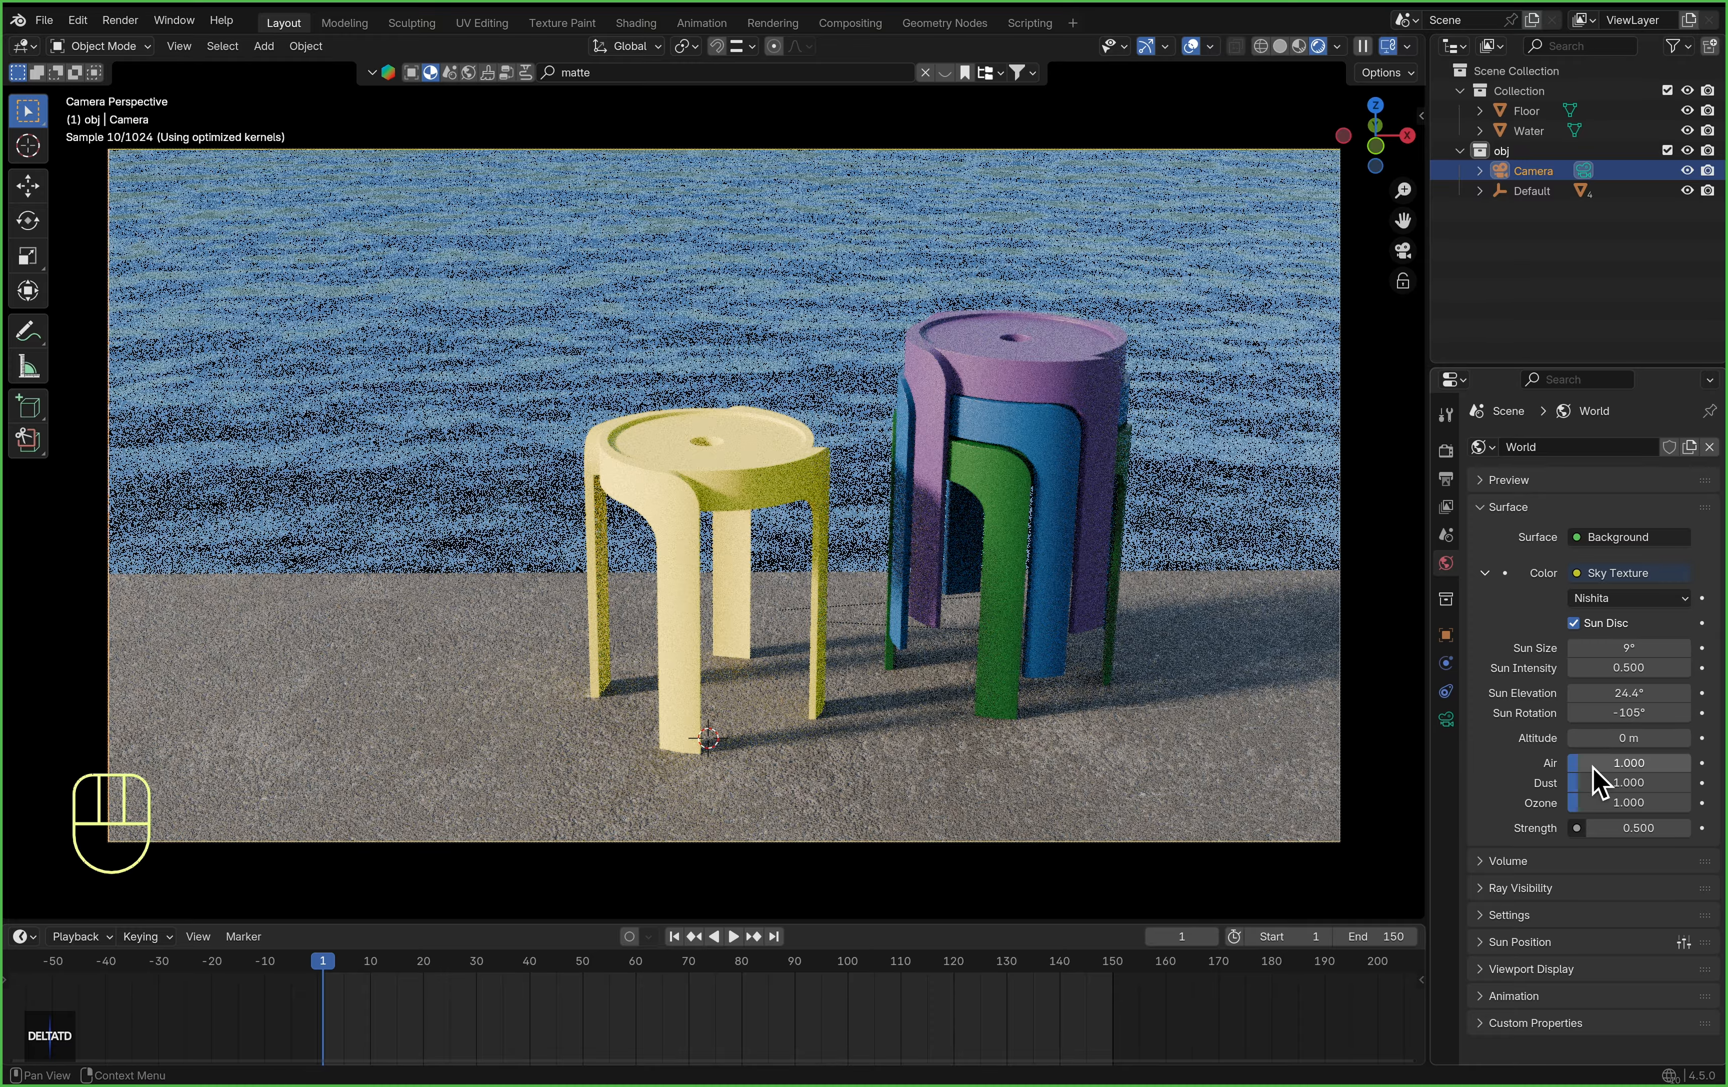
Set the sky's Sun Elevation to 54.8° and Sun Rotation to -87°, and keyframe the rotation at frame 1
{"action": "mouse_move", "coordinate": [1653, 712]}
{"action": "left_mouse_down"}
{"action": "mouse_move", "coordinate": [1617, 714]}
{"action": "mouse_move", "coordinate": [1672, 714]}
{"action": "mouse_move", "coordinate": [1646, 695]}
{"action": "mouse_move", "coordinate": [1667, 696]}
{"action": "left_mouse_up"}
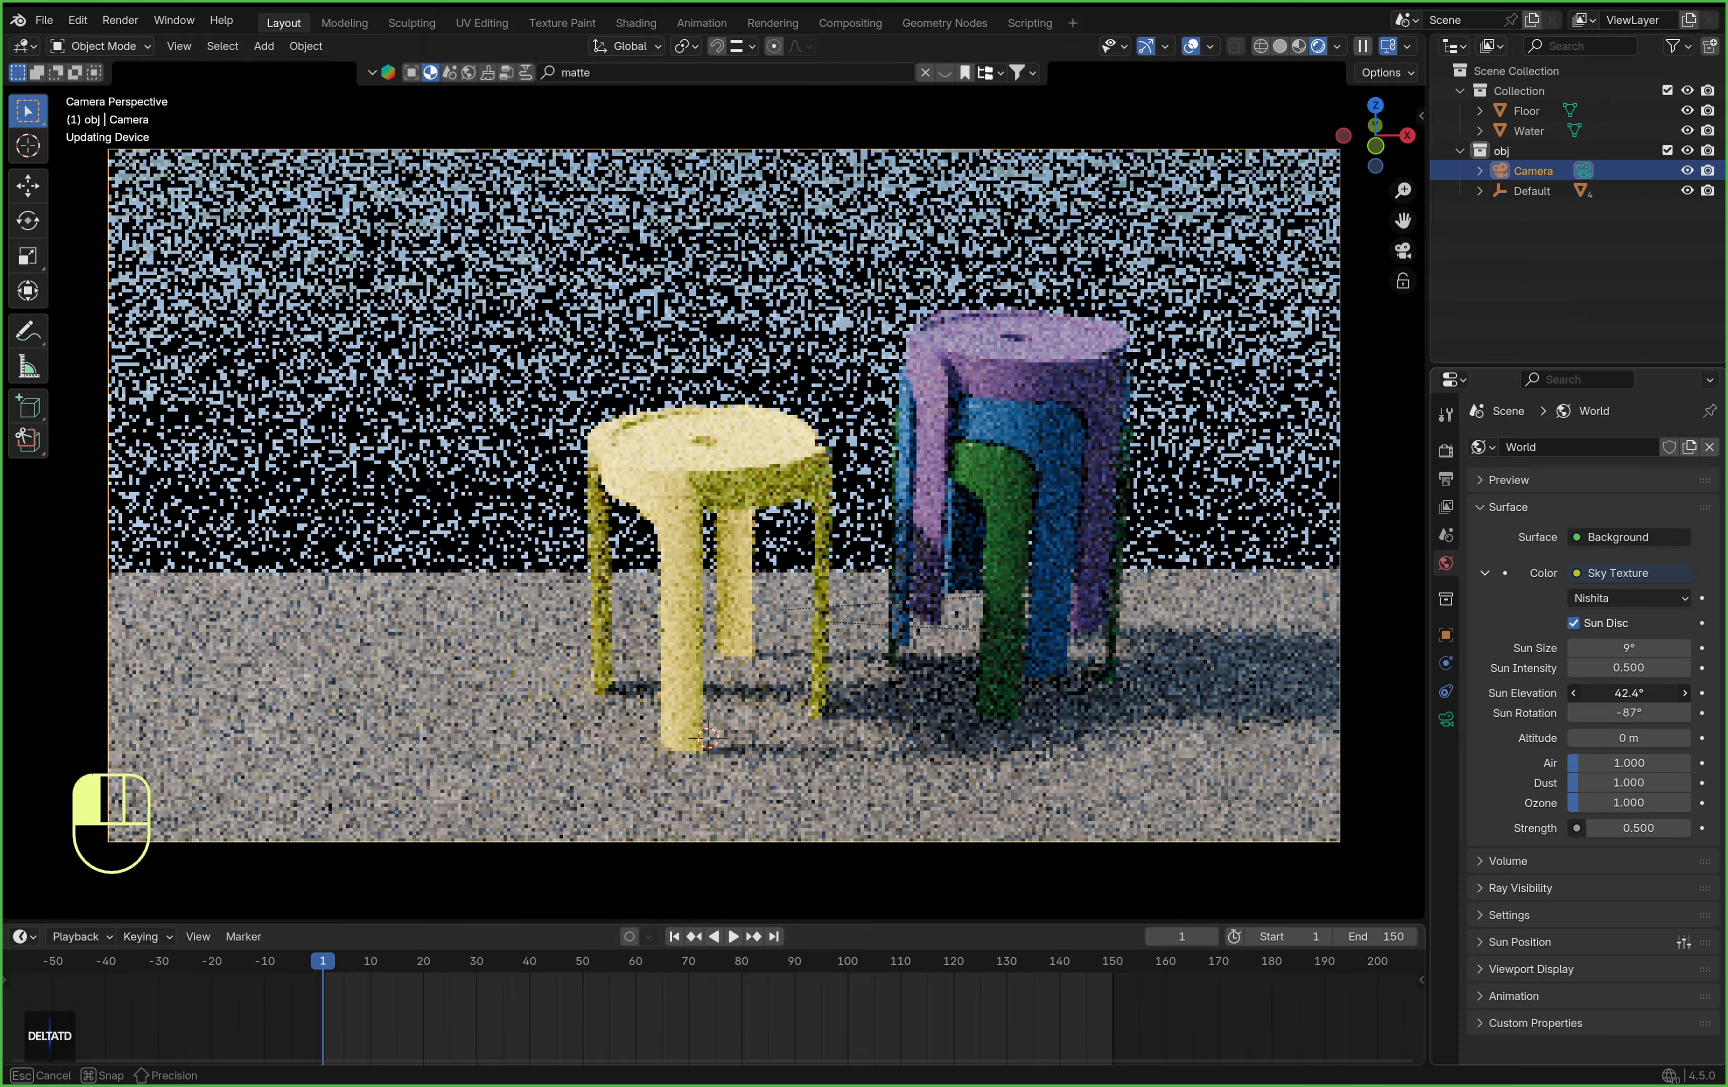
{"action": "left_click_drag", "start_coordinate": [1667, 696], "coordinate": [1674, 696]}
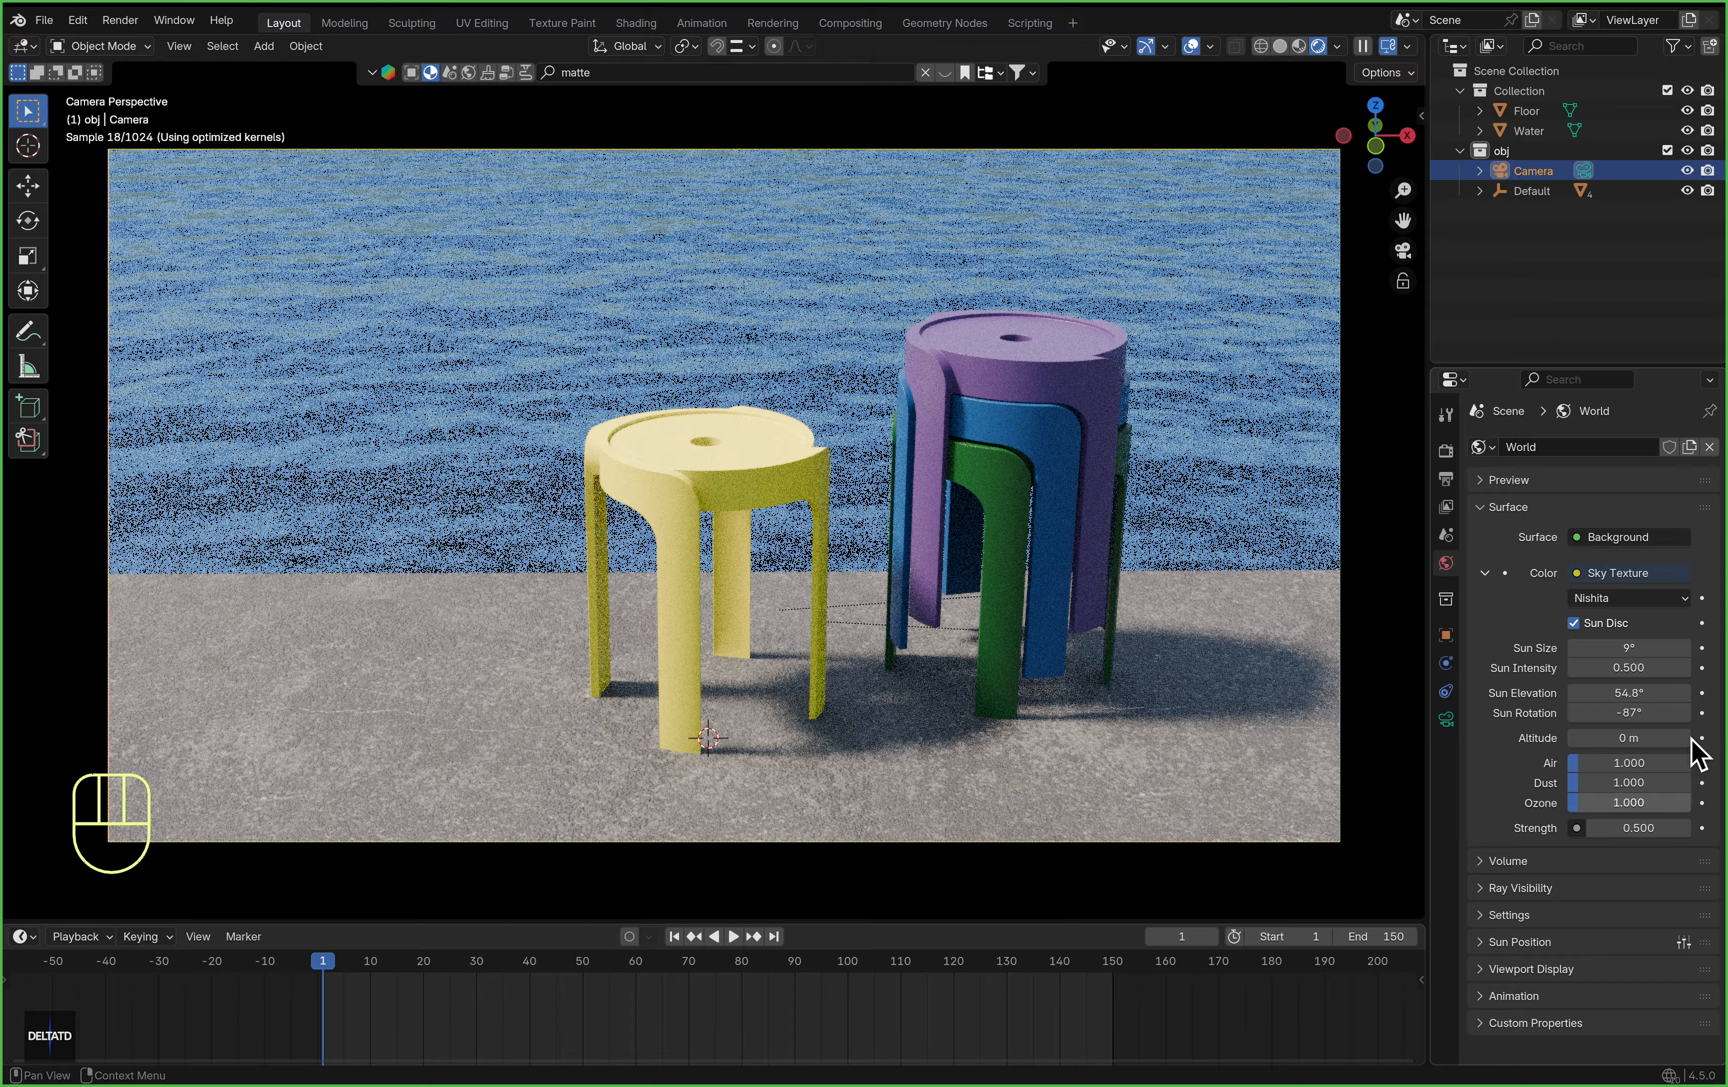
{"action": "left_click", "coordinate": [1703, 713]}
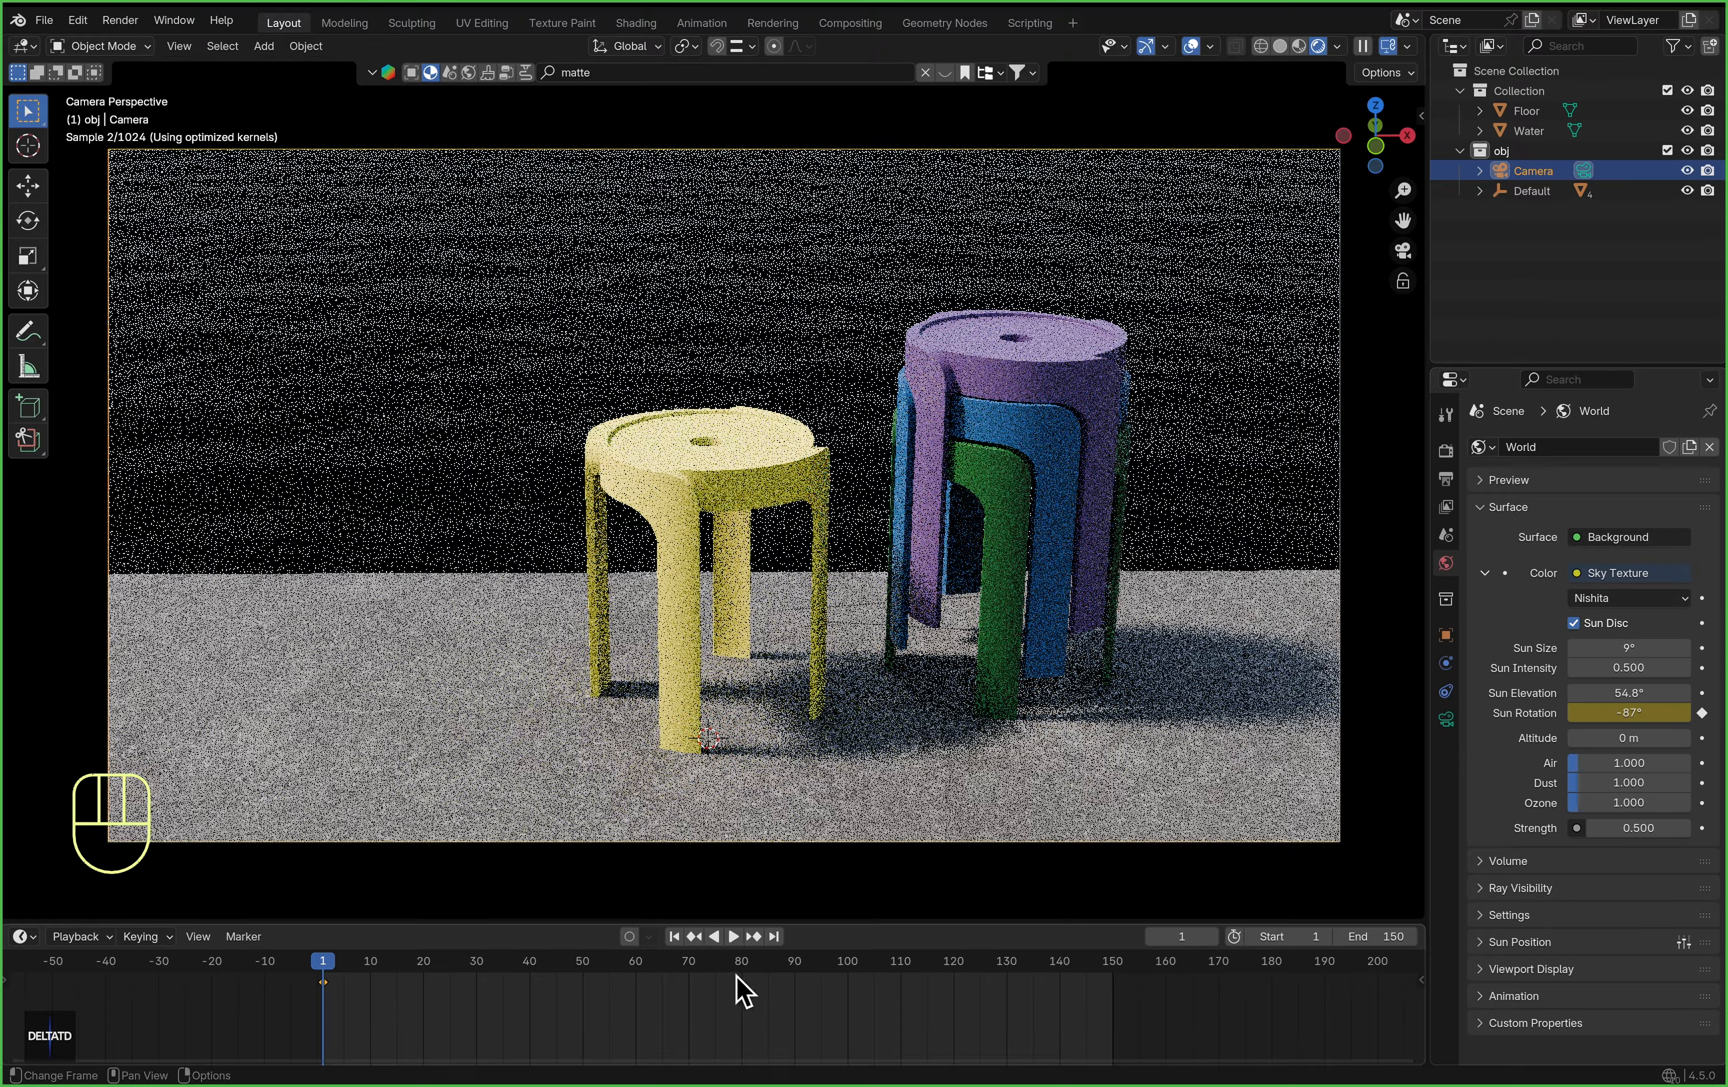
Copy the Sun Rotation keyframe to frame 20
{"action": "left_click_drag", "start_coordinate": [328, 983], "coordinate": [424, 990]}
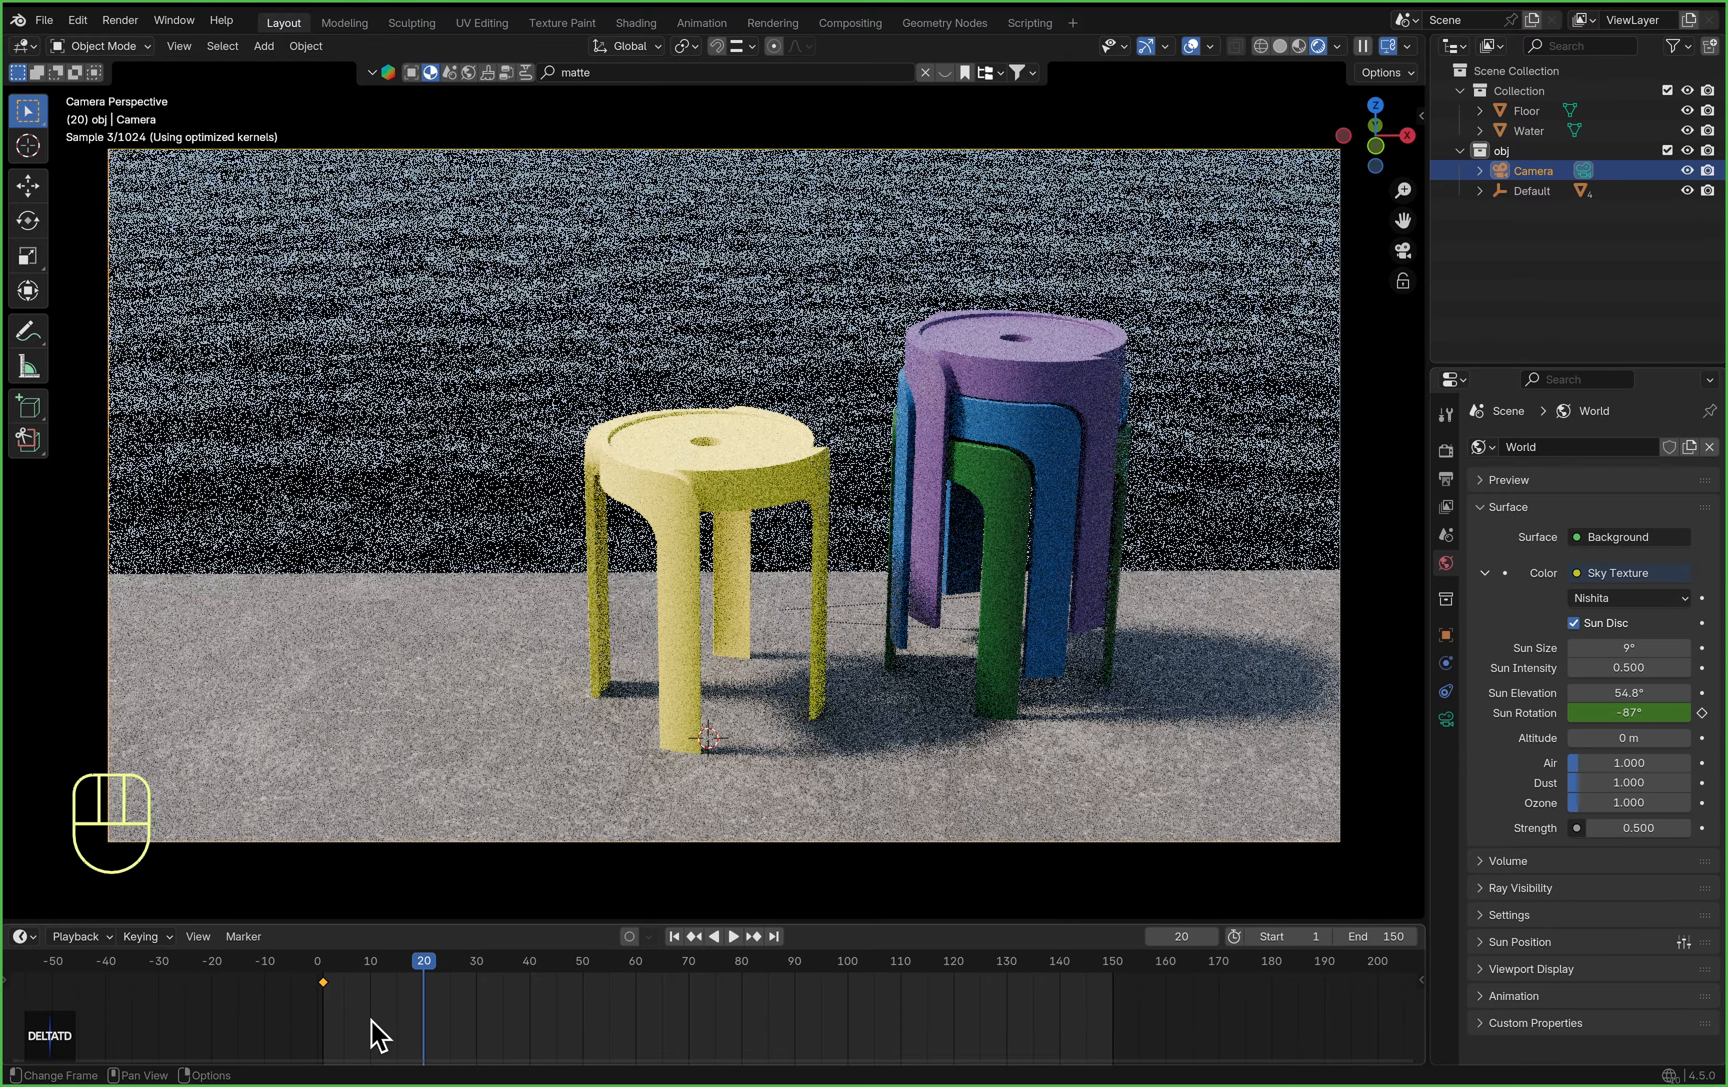
{"action": "key", "text": "super+c"}
{"action": "key", "text": "super+v"}
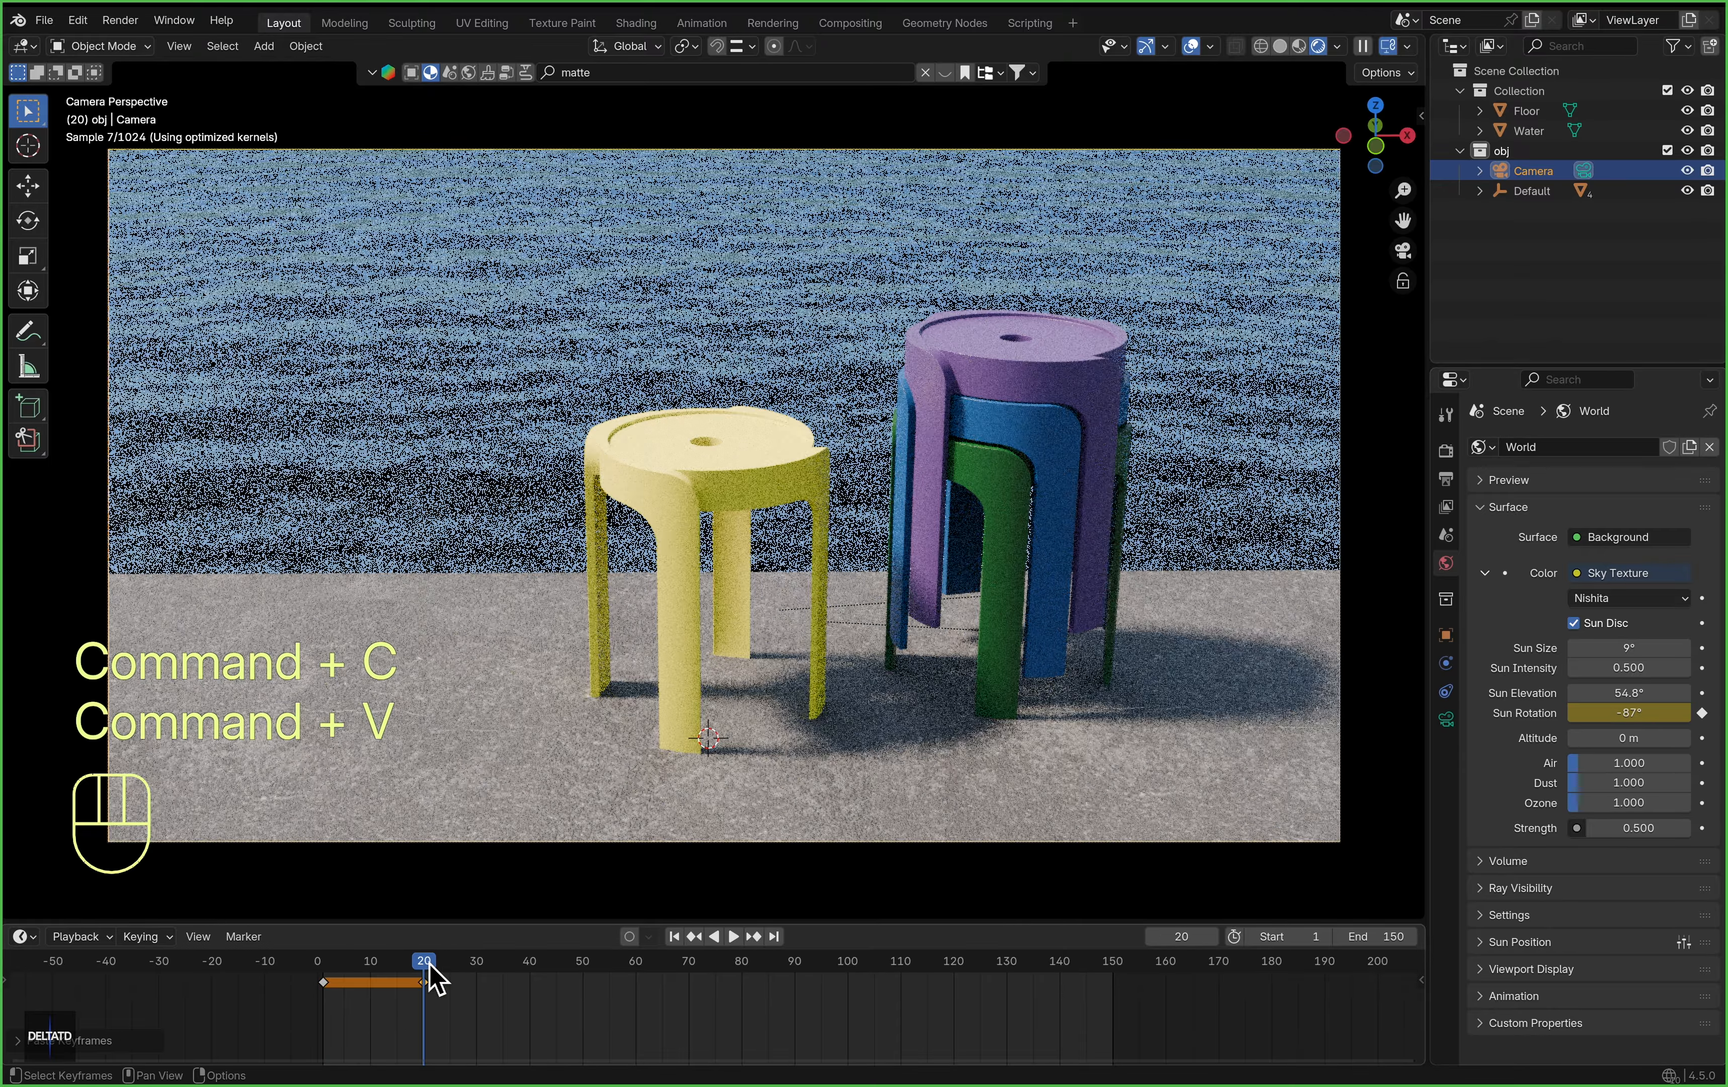
Keyframe the Sun Rotation at 50.8° on frame 80 and the Sun Elevation at 29° on frame 150
{"action": "left_click_drag", "start_coordinate": [436, 970], "coordinate": [683, 997]}
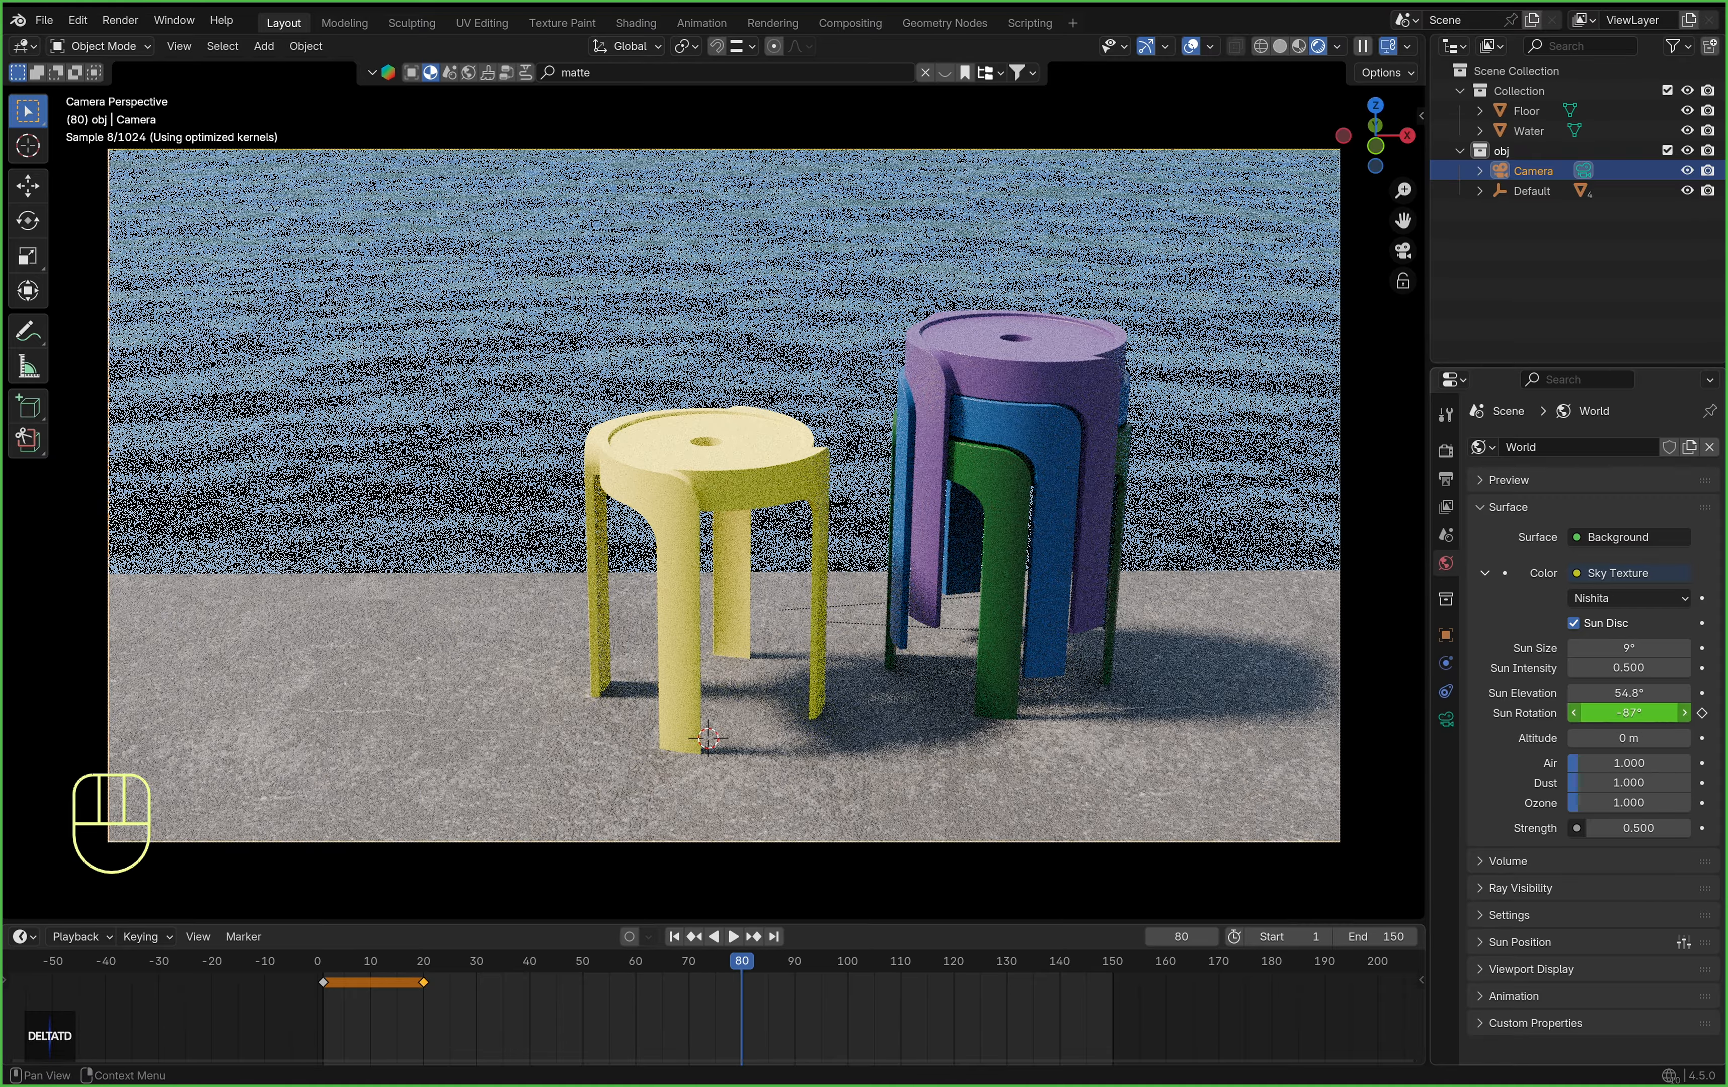
{"action": "left_click_drag", "start_coordinate": [1625, 713], "coordinate": [1711, 713]}
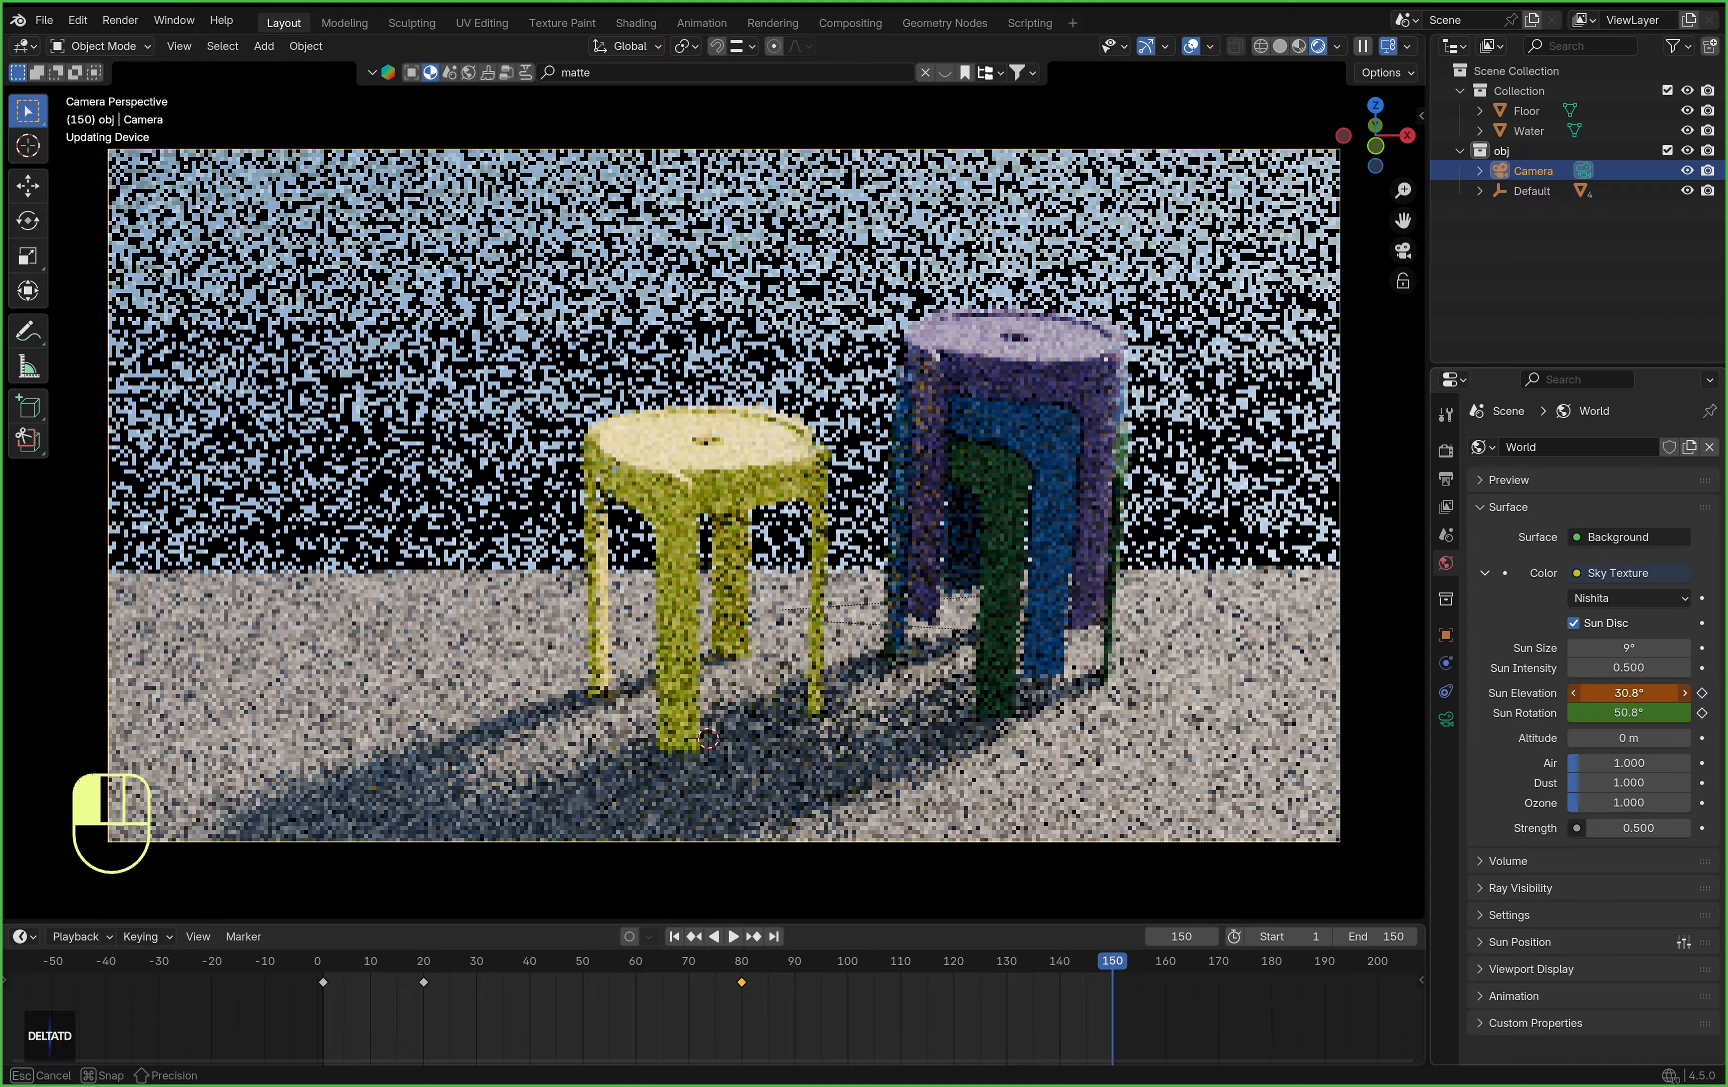
{"action": "left_click_drag", "start_coordinate": [1629, 692], "coordinate": [1699, 705]}
{"action": "left_click", "coordinate": [1701, 696]}
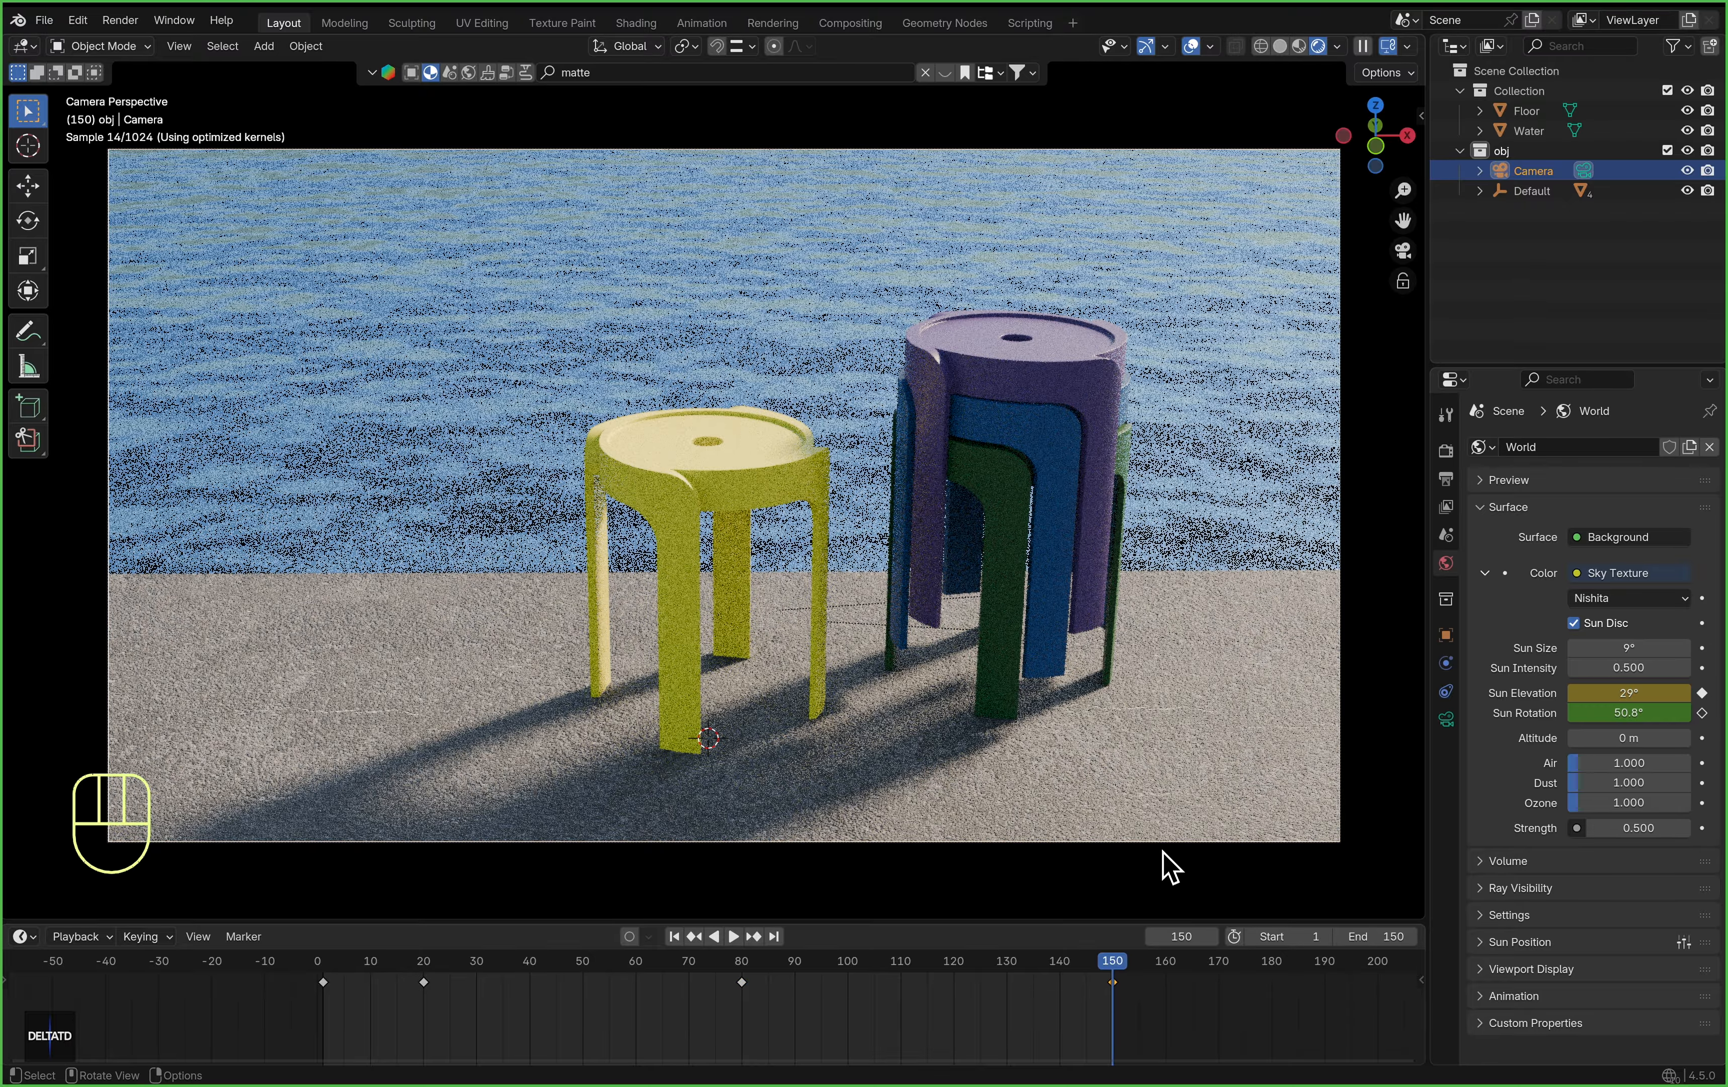
Play the sun animation from the first frame to check the moving shadows
{"action": "key", "text": "shift+Left"}
{"action": "left_click", "coordinate": [734, 936]}
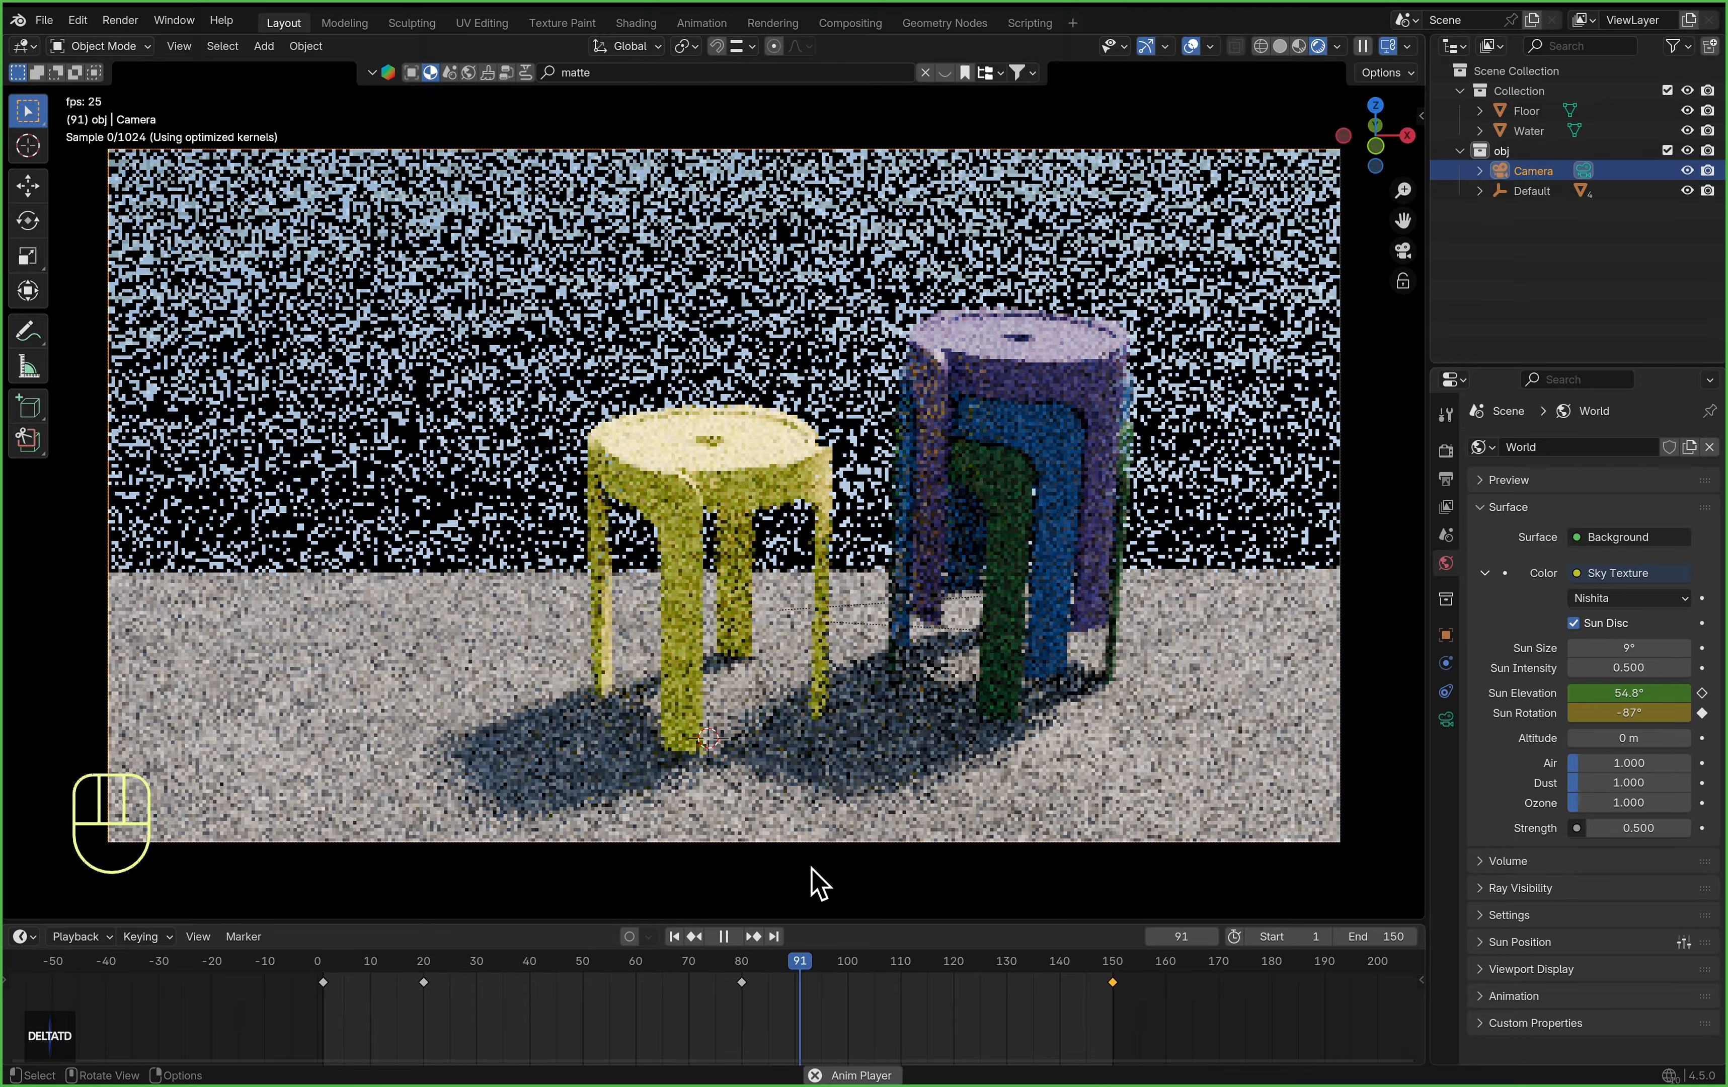
Stop the animation playback and return the timeline to frame 1
{"action": "left_click", "coordinate": [723, 936]}
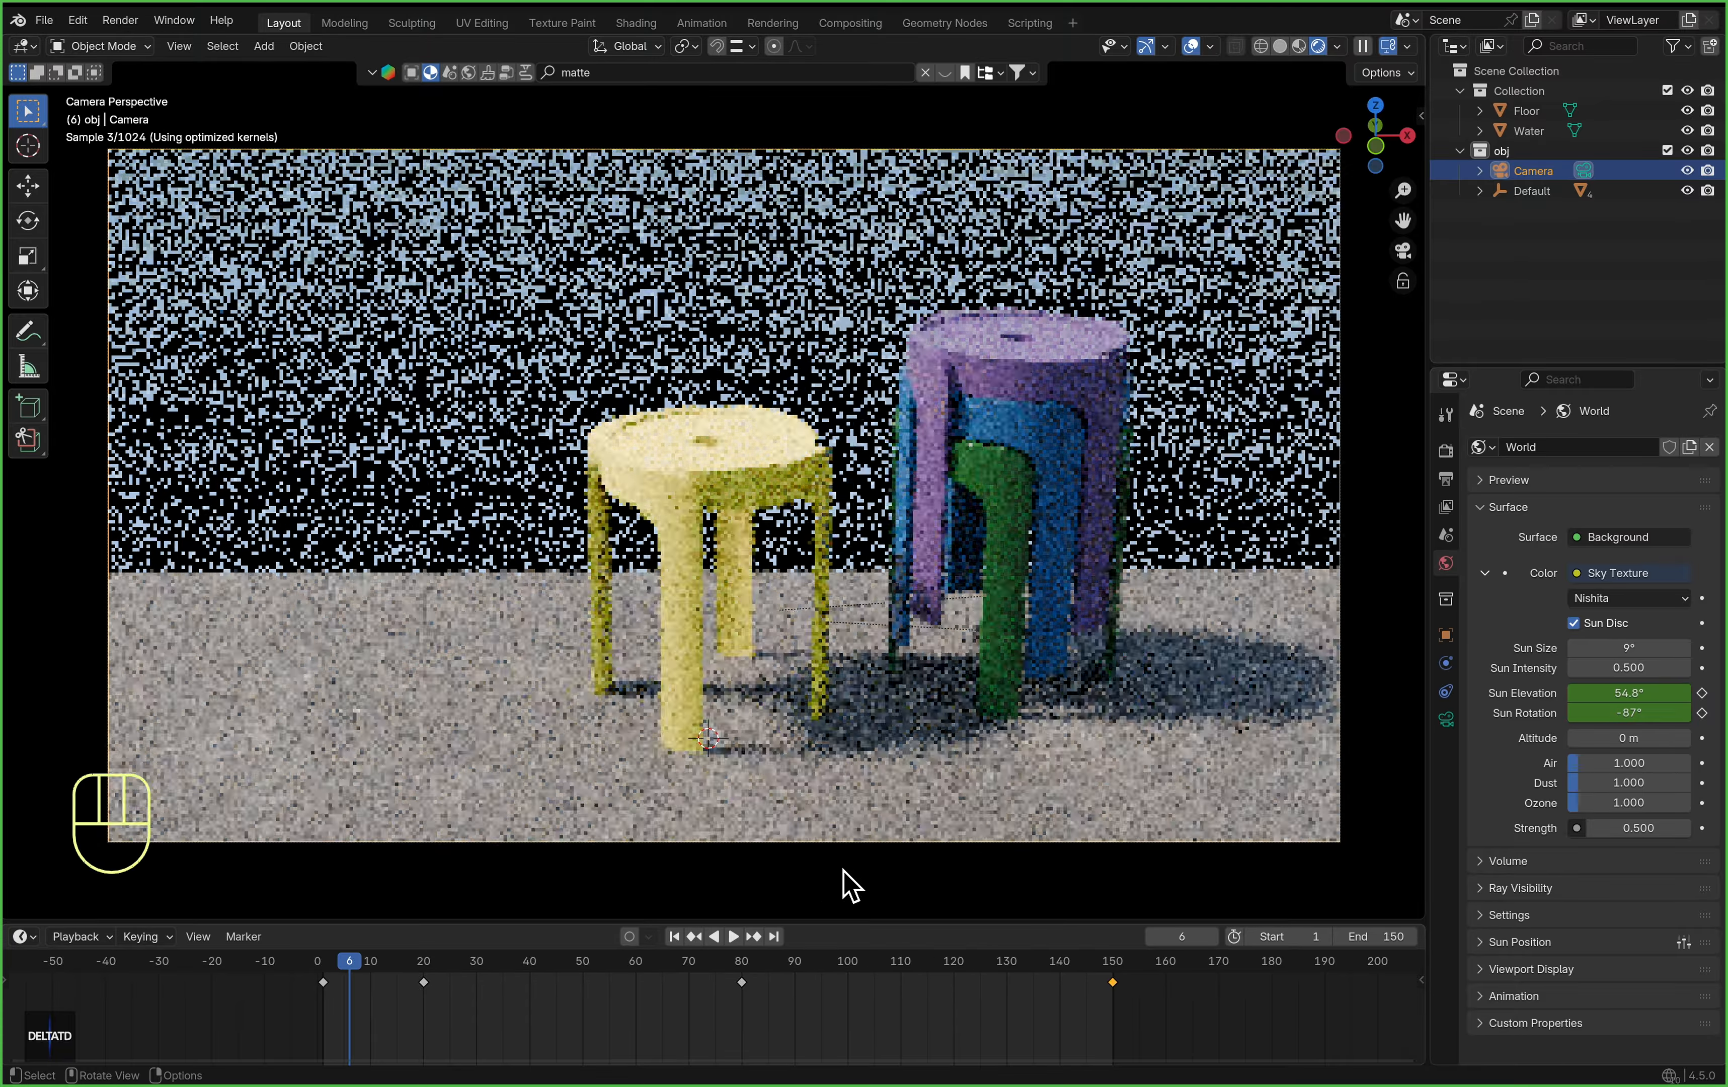
{"action": "key", "text": "shift+Left"}
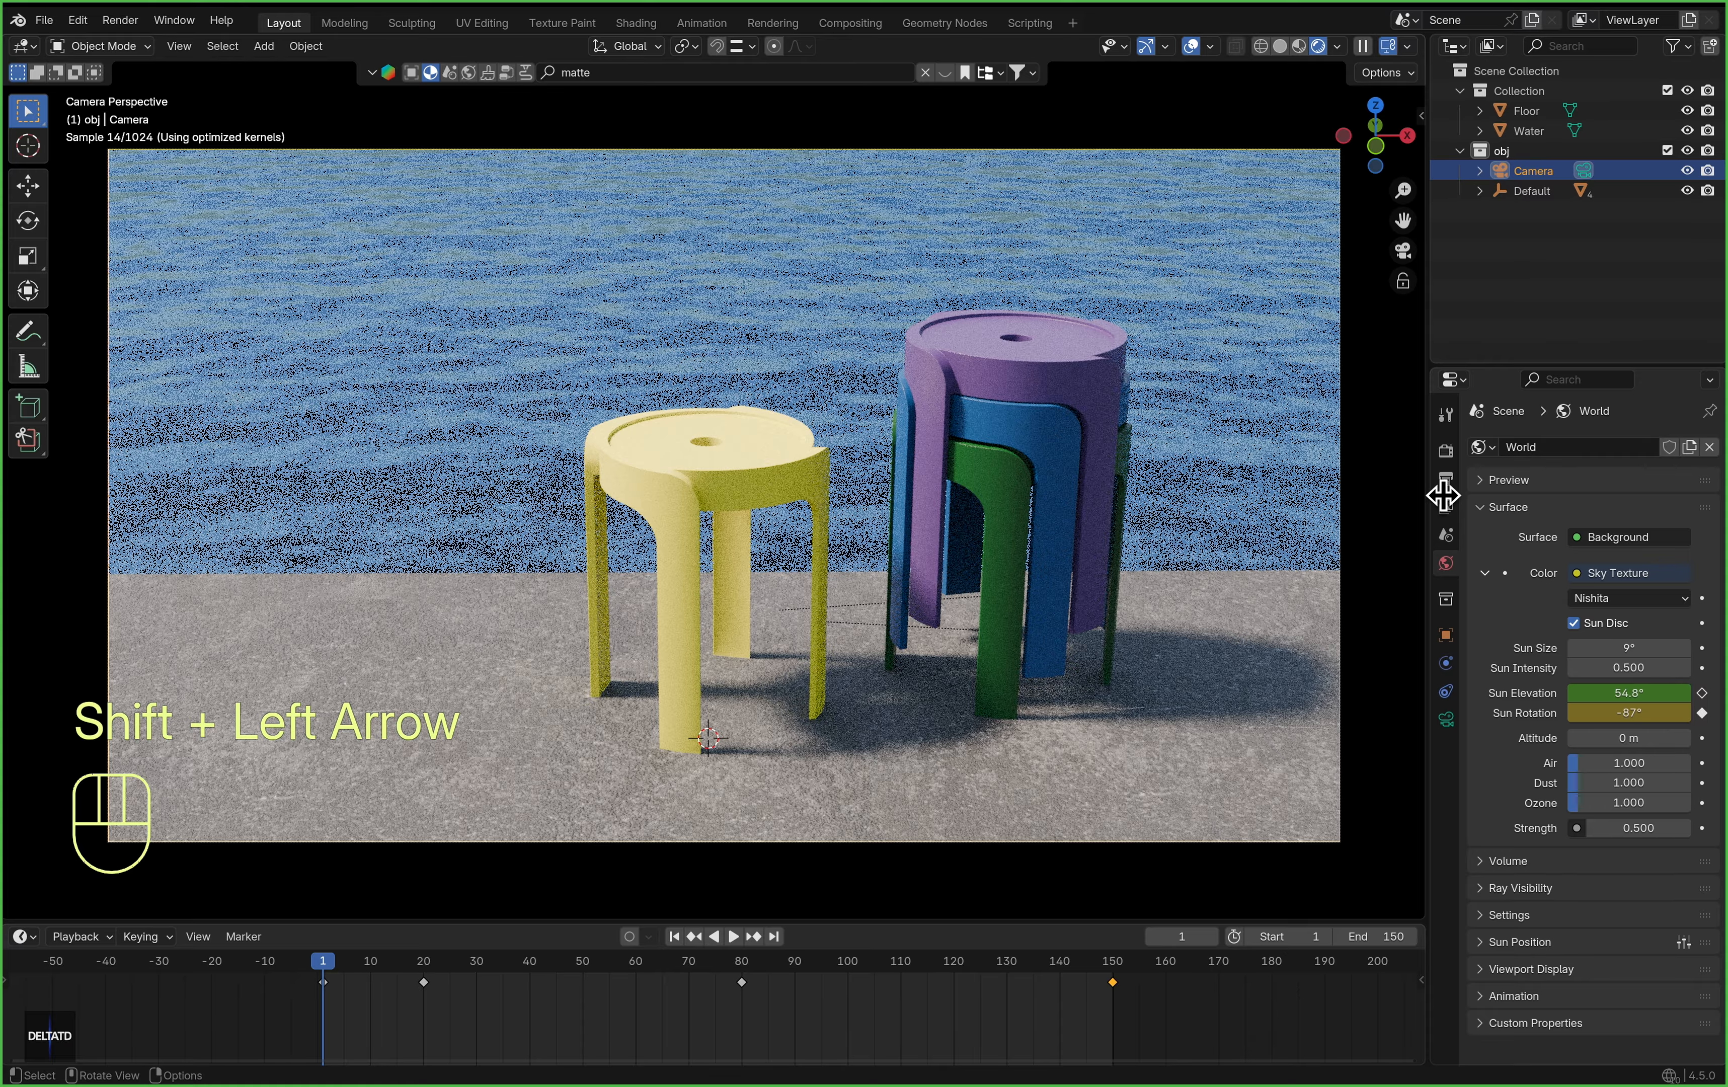
Set the final render's maximum samples to 600 and enable GPU use for its denoising
{"action": "left_click", "coordinate": [1447, 453]}
{"action": "left_click", "coordinate": [1646, 715]}
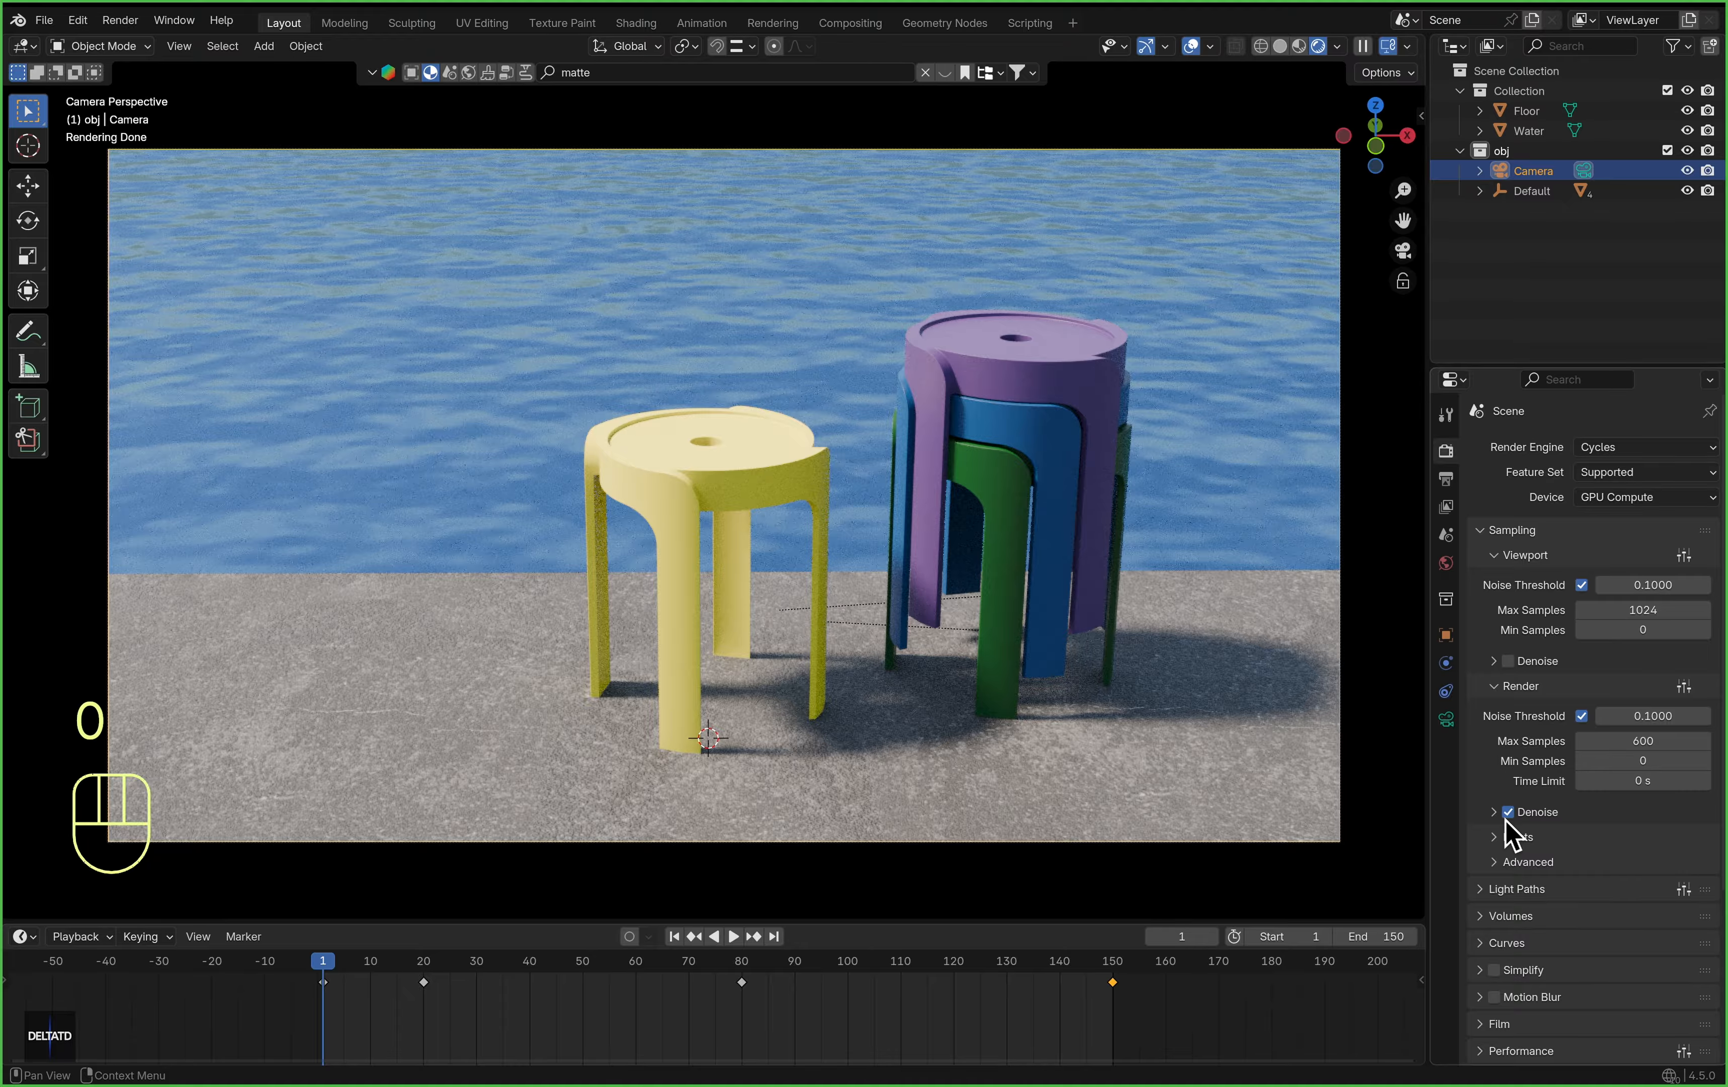
{"action": "left_click", "coordinate": [1675, 810]}
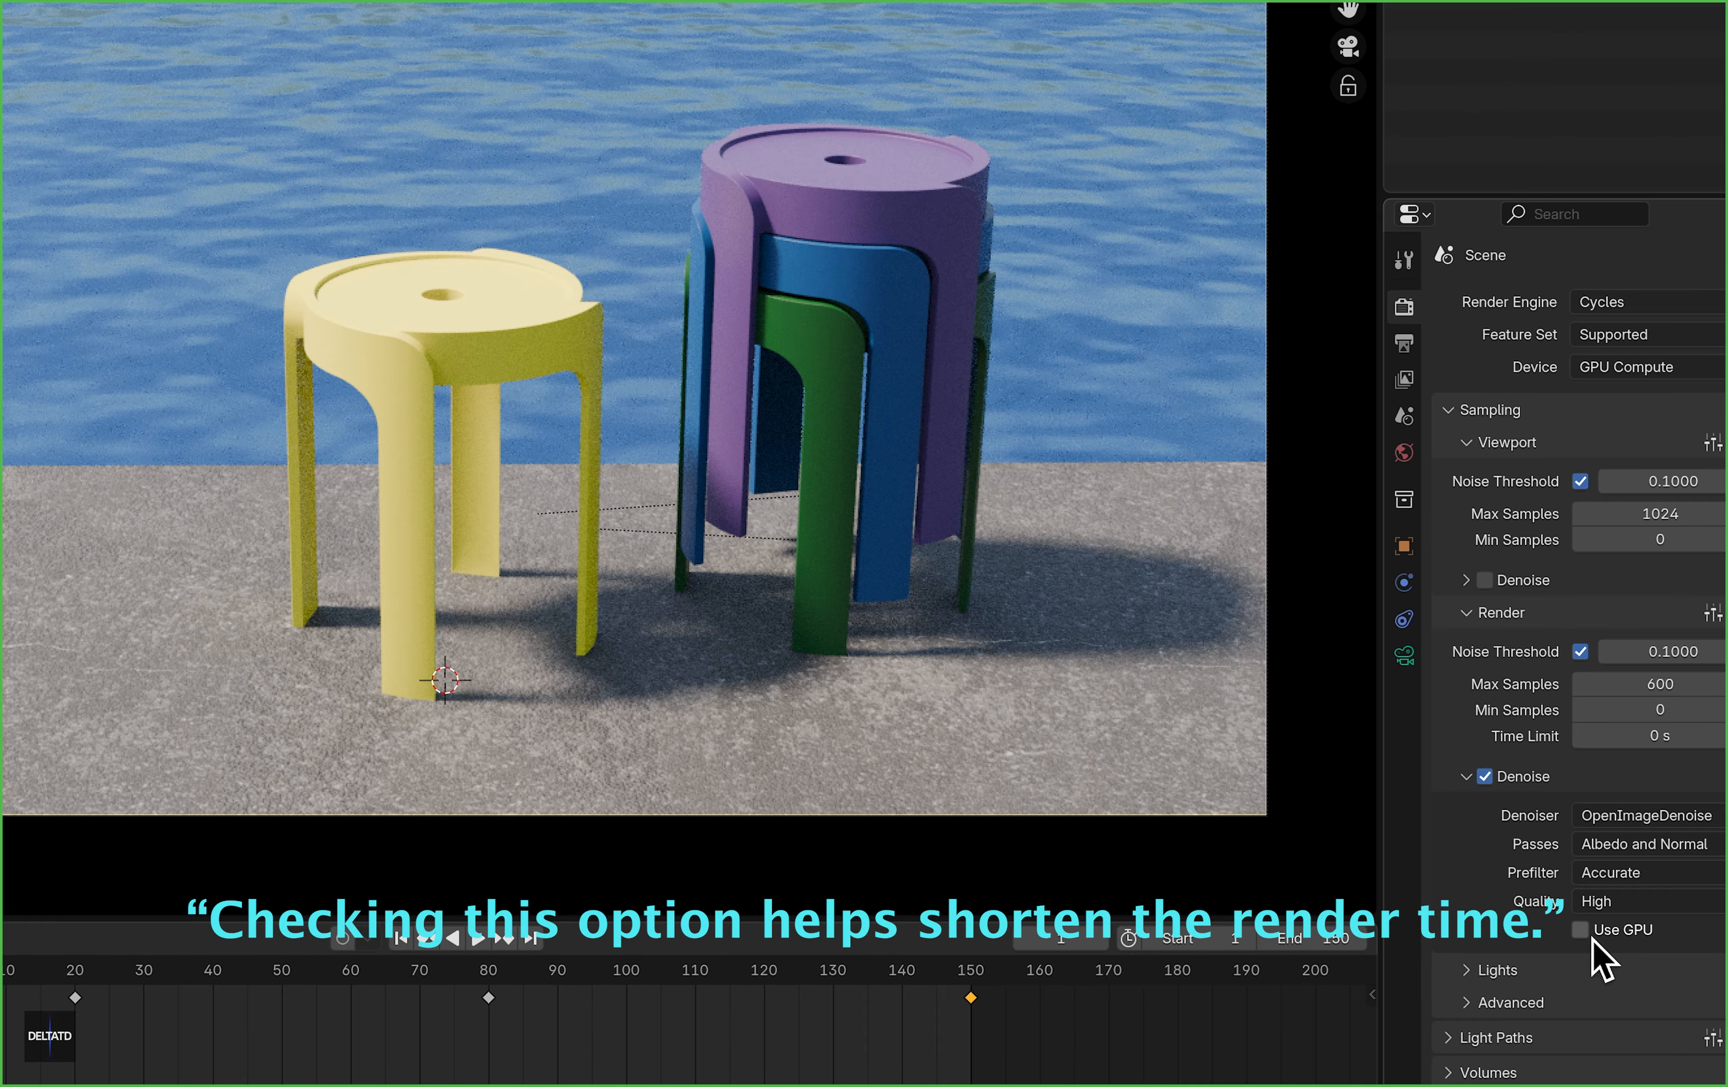
{"action": "left_click", "coordinate": [1582, 931]}
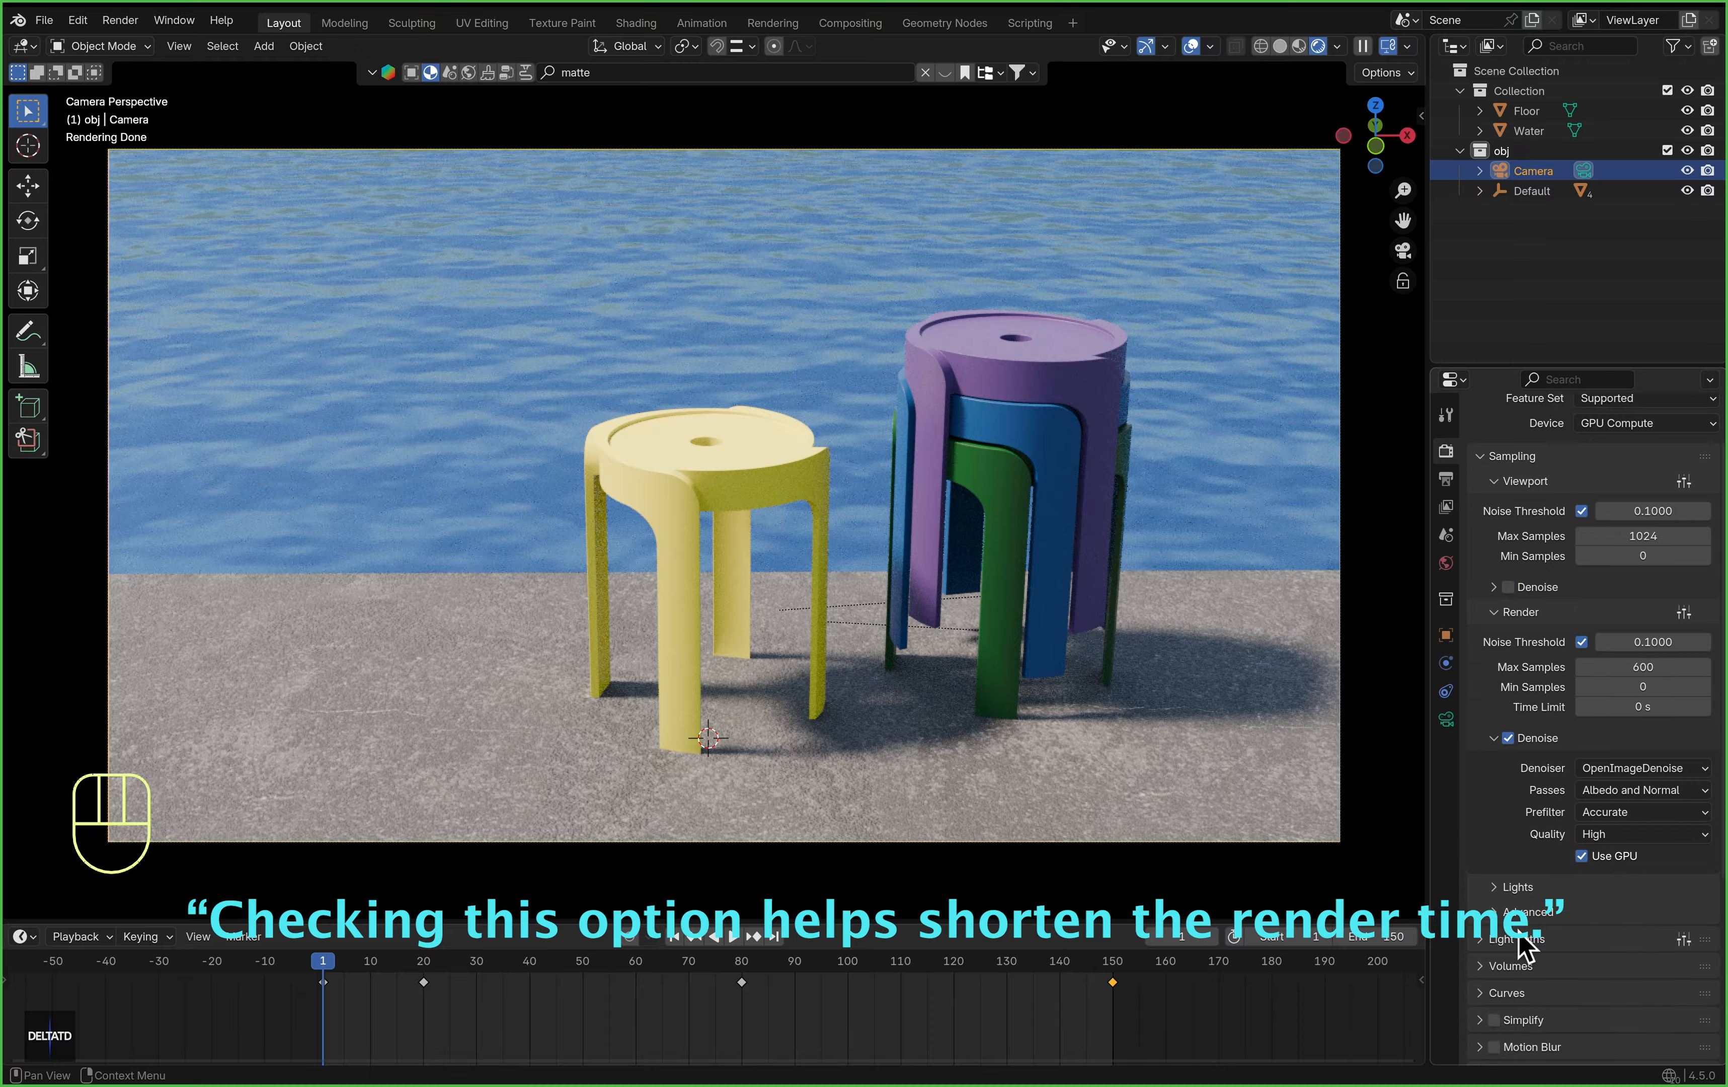
Enable a transparent film with transparent glass, and review the render performance settings
{"action": "scroll", "coordinate": [1524, 948], "scroll_direction": "down", "scroll_amount": 7}
{"action": "left_click", "coordinate": [1497, 804]}
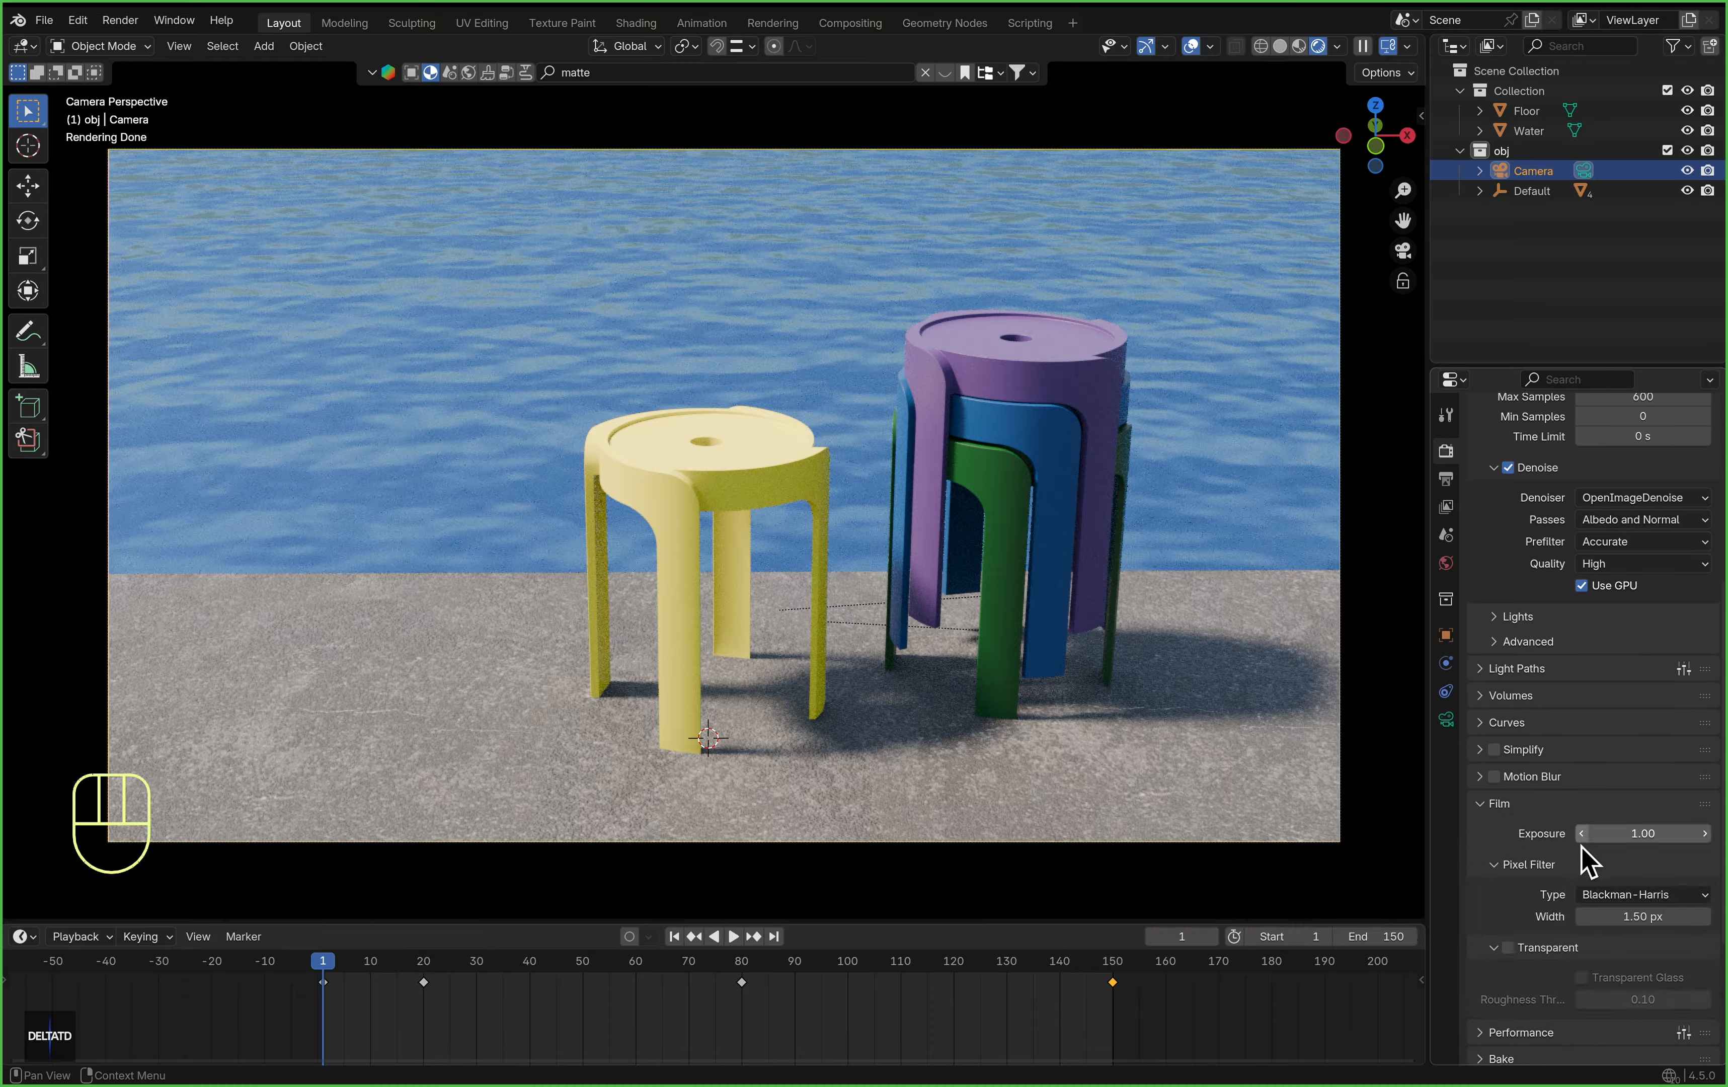
{"action": "scroll", "coordinate": [1610, 866], "scroll_direction": "down", "scroll_amount": 6}
{"action": "left_click", "coordinate": [1521, 749]}
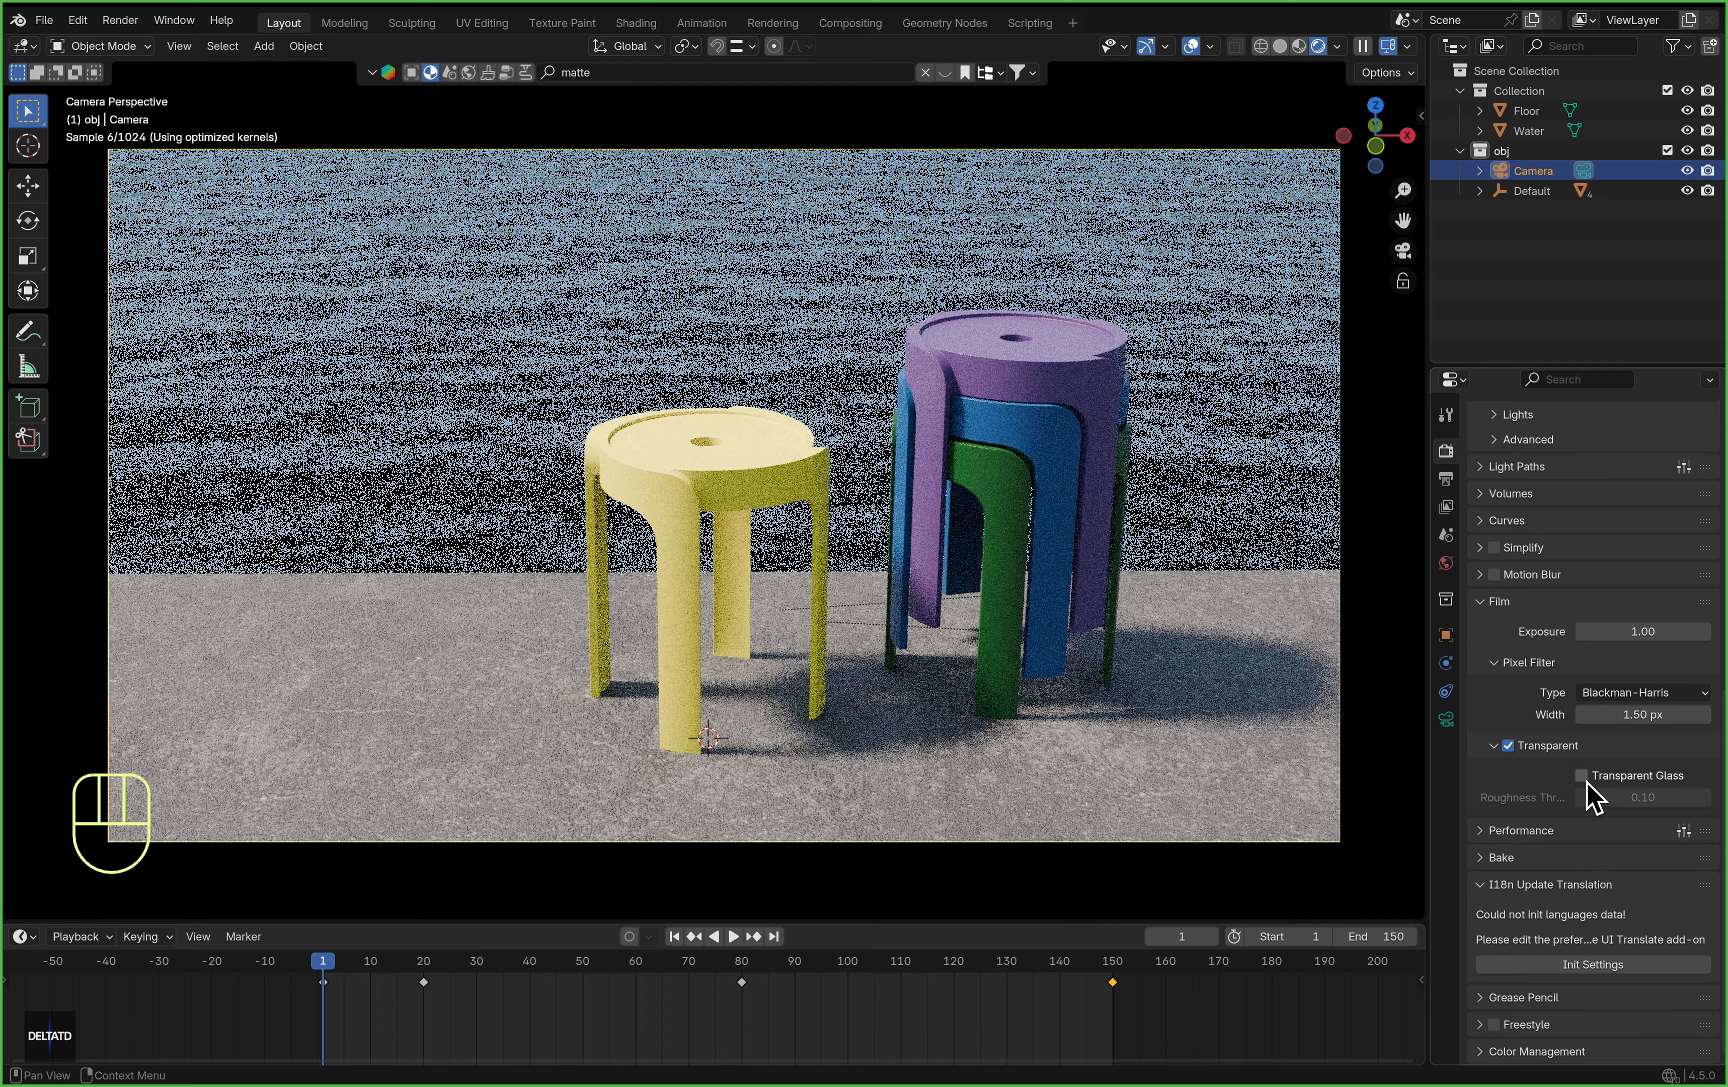
{"action": "left_click", "coordinate": [1581, 775]}
{"action": "left_click", "coordinate": [1517, 831]}
{"action": "scroll", "coordinate": [1524, 837], "scroll_direction": "down", "scroll_amount": 8}
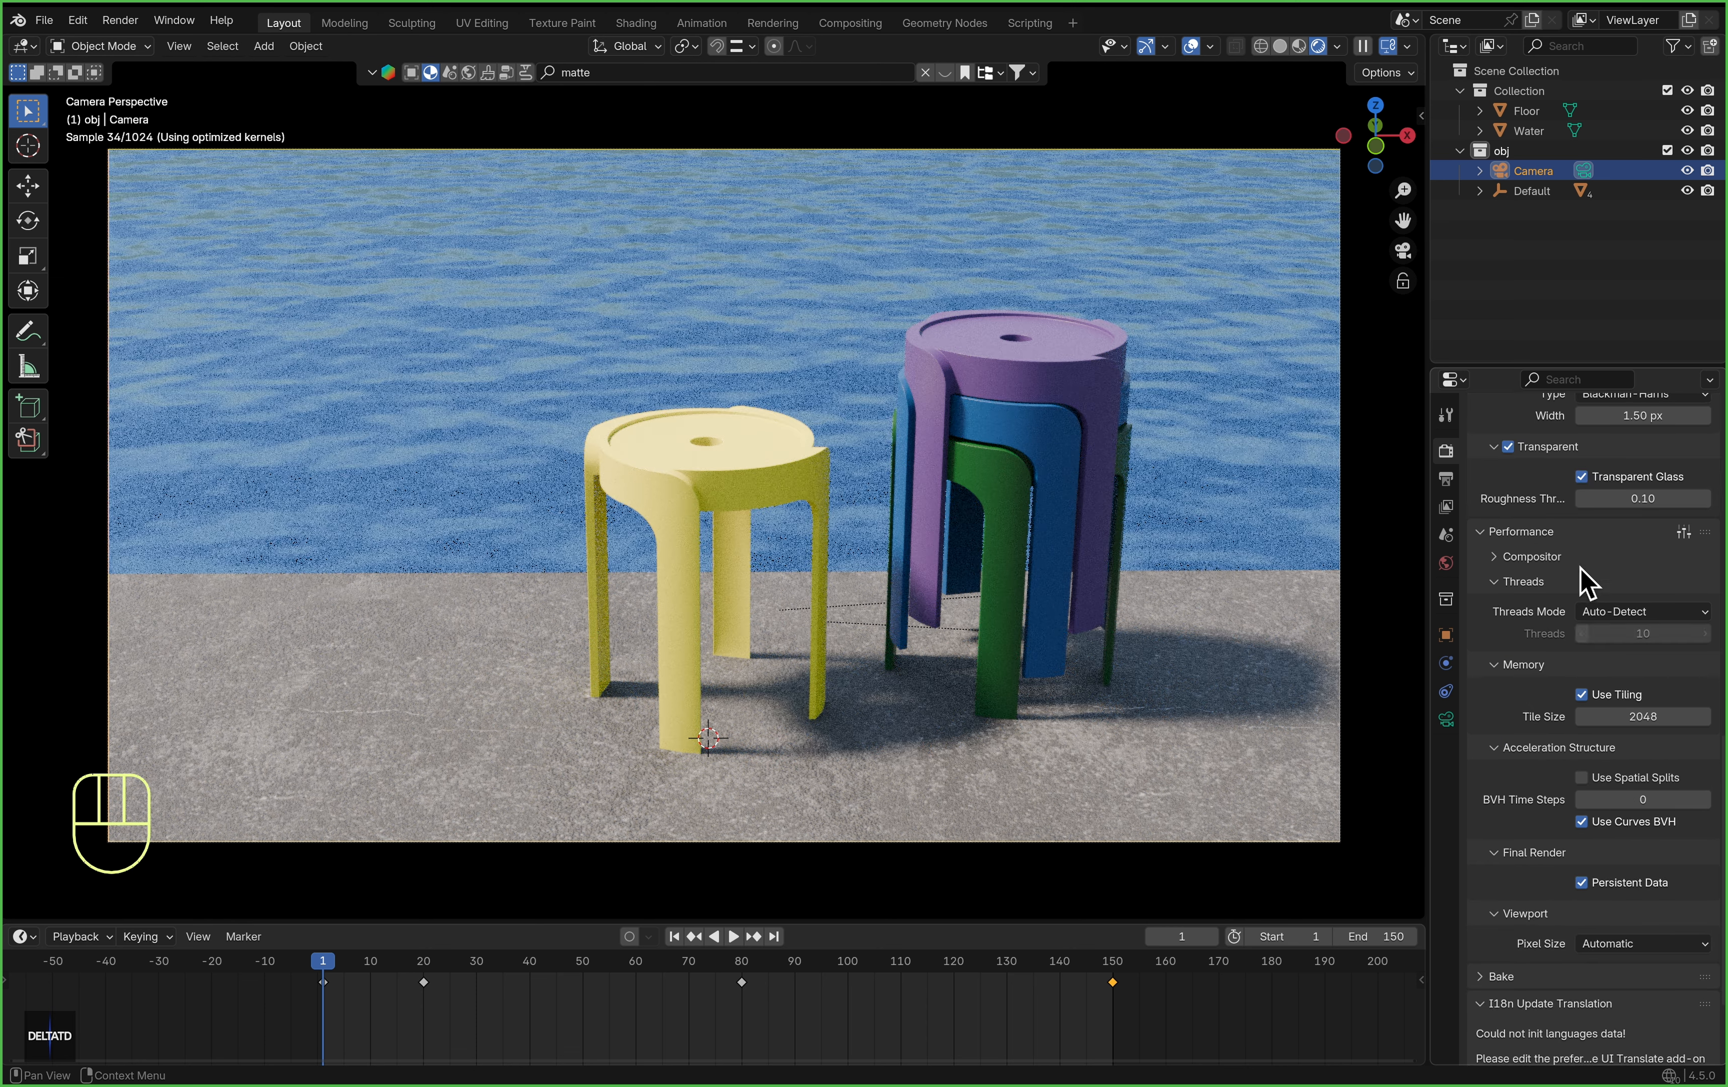
Set the render output folder to Downloads
{"action": "left_click", "coordinate": [1446, 479]}
{"action": "scroll", "coordinate": [1610, 768], "scroll_direction": "up", "scroll_amount": 6}
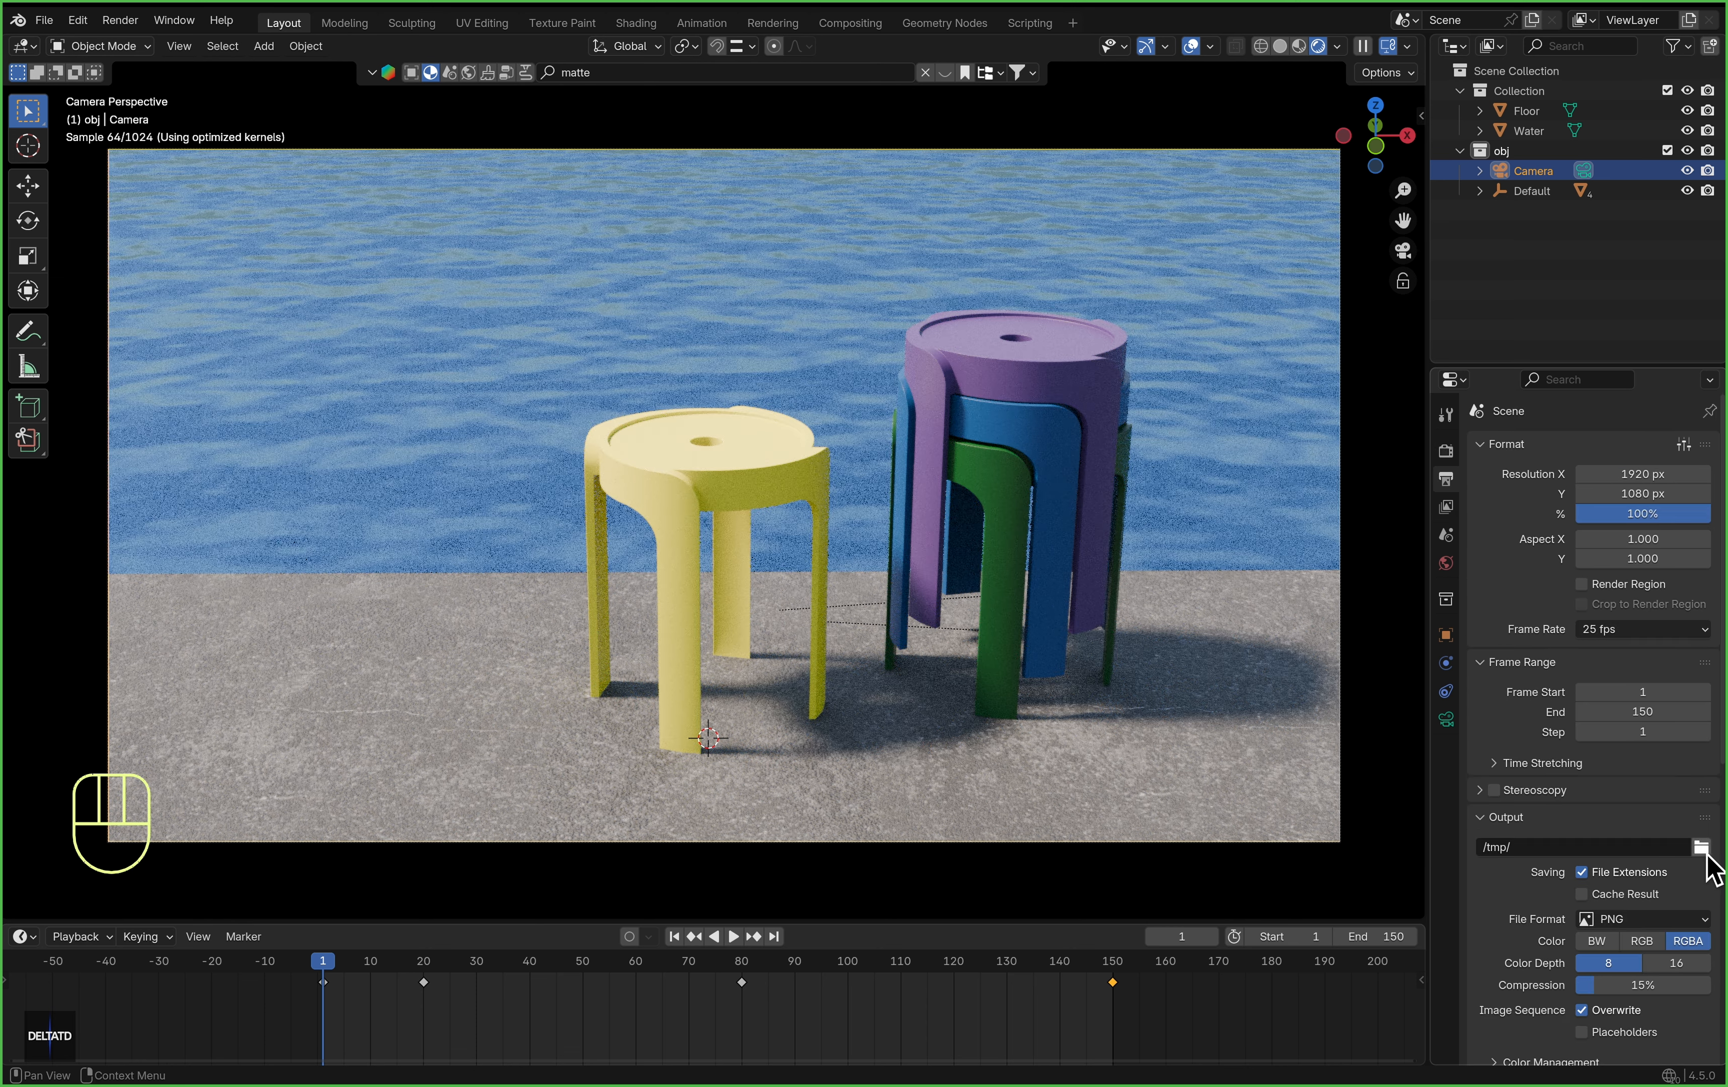
{"action": "left_click", "coordinate": [1701, 848]}
{"action": "left_click", "coordinate": [424, 272]}
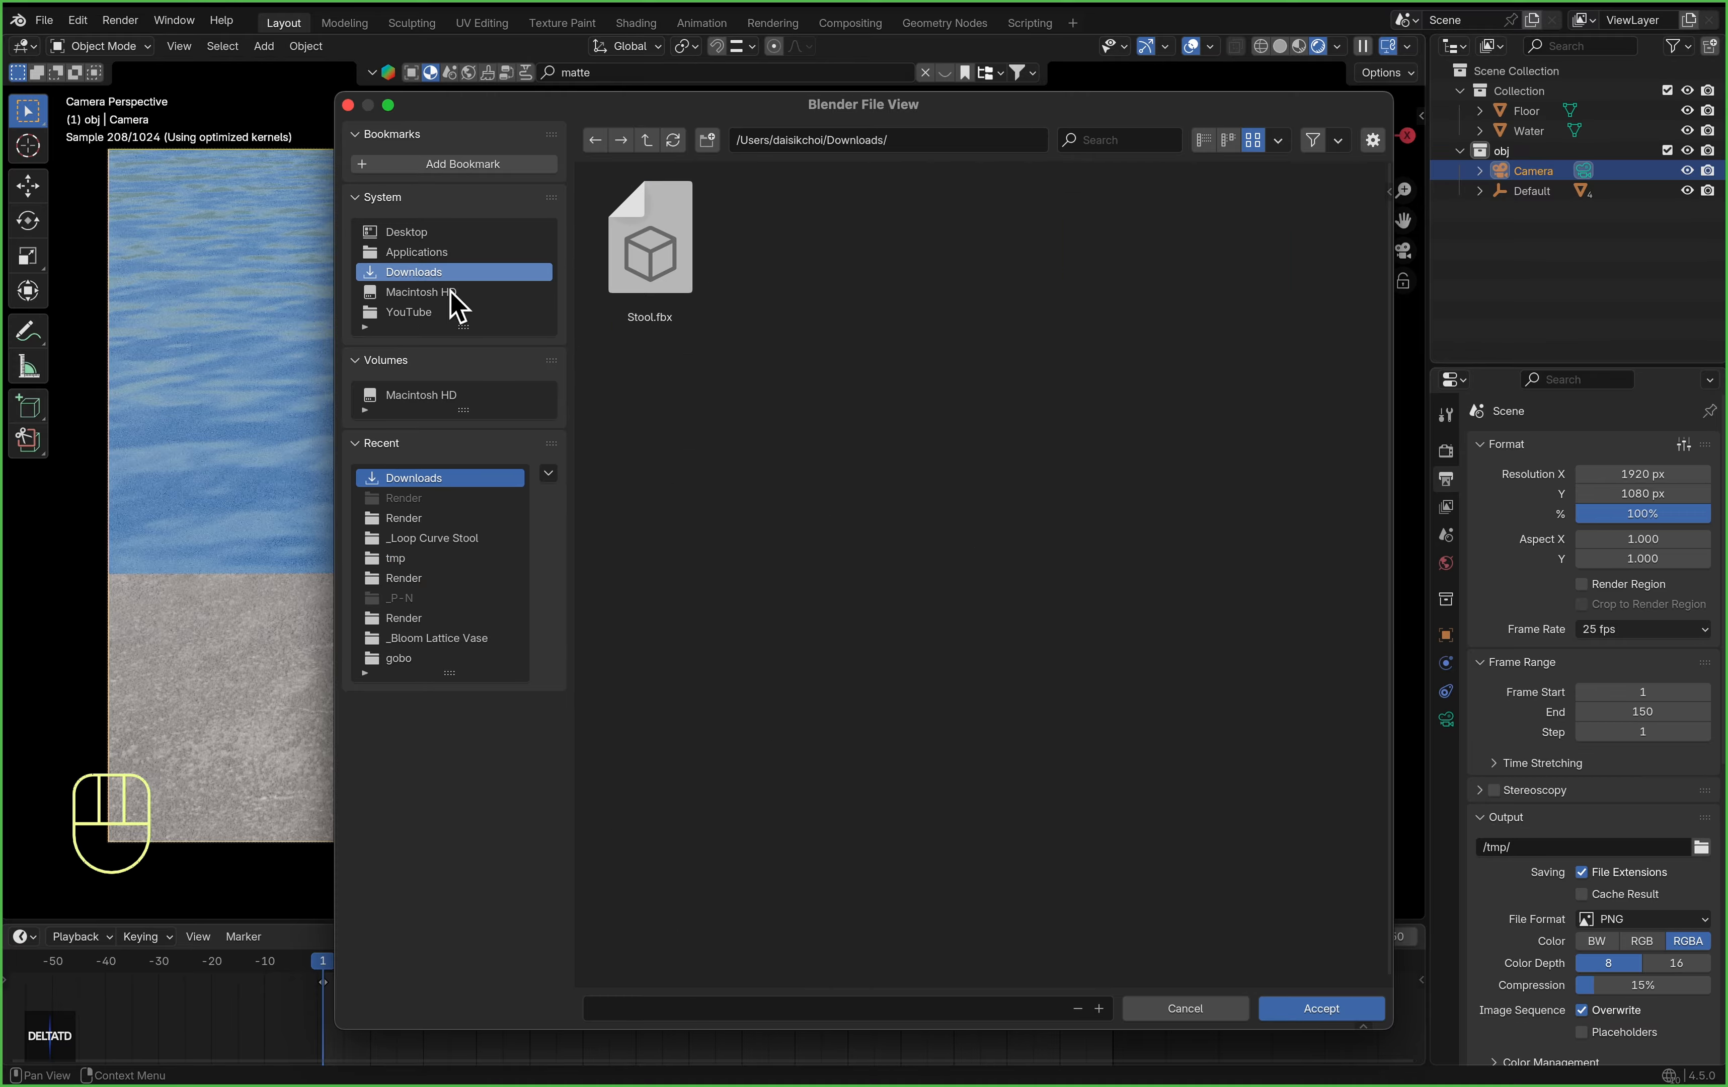
{"action": "left_click", "coordinate": [1321, 1008]}
Set the output file format to FFmpeg Video with the MPEG-4 container, and show the pixel density settings
{"action": "left_click", "coordinate": [1653, 921]}
{"action": "left_click", "coordinate": [1640, 771]}
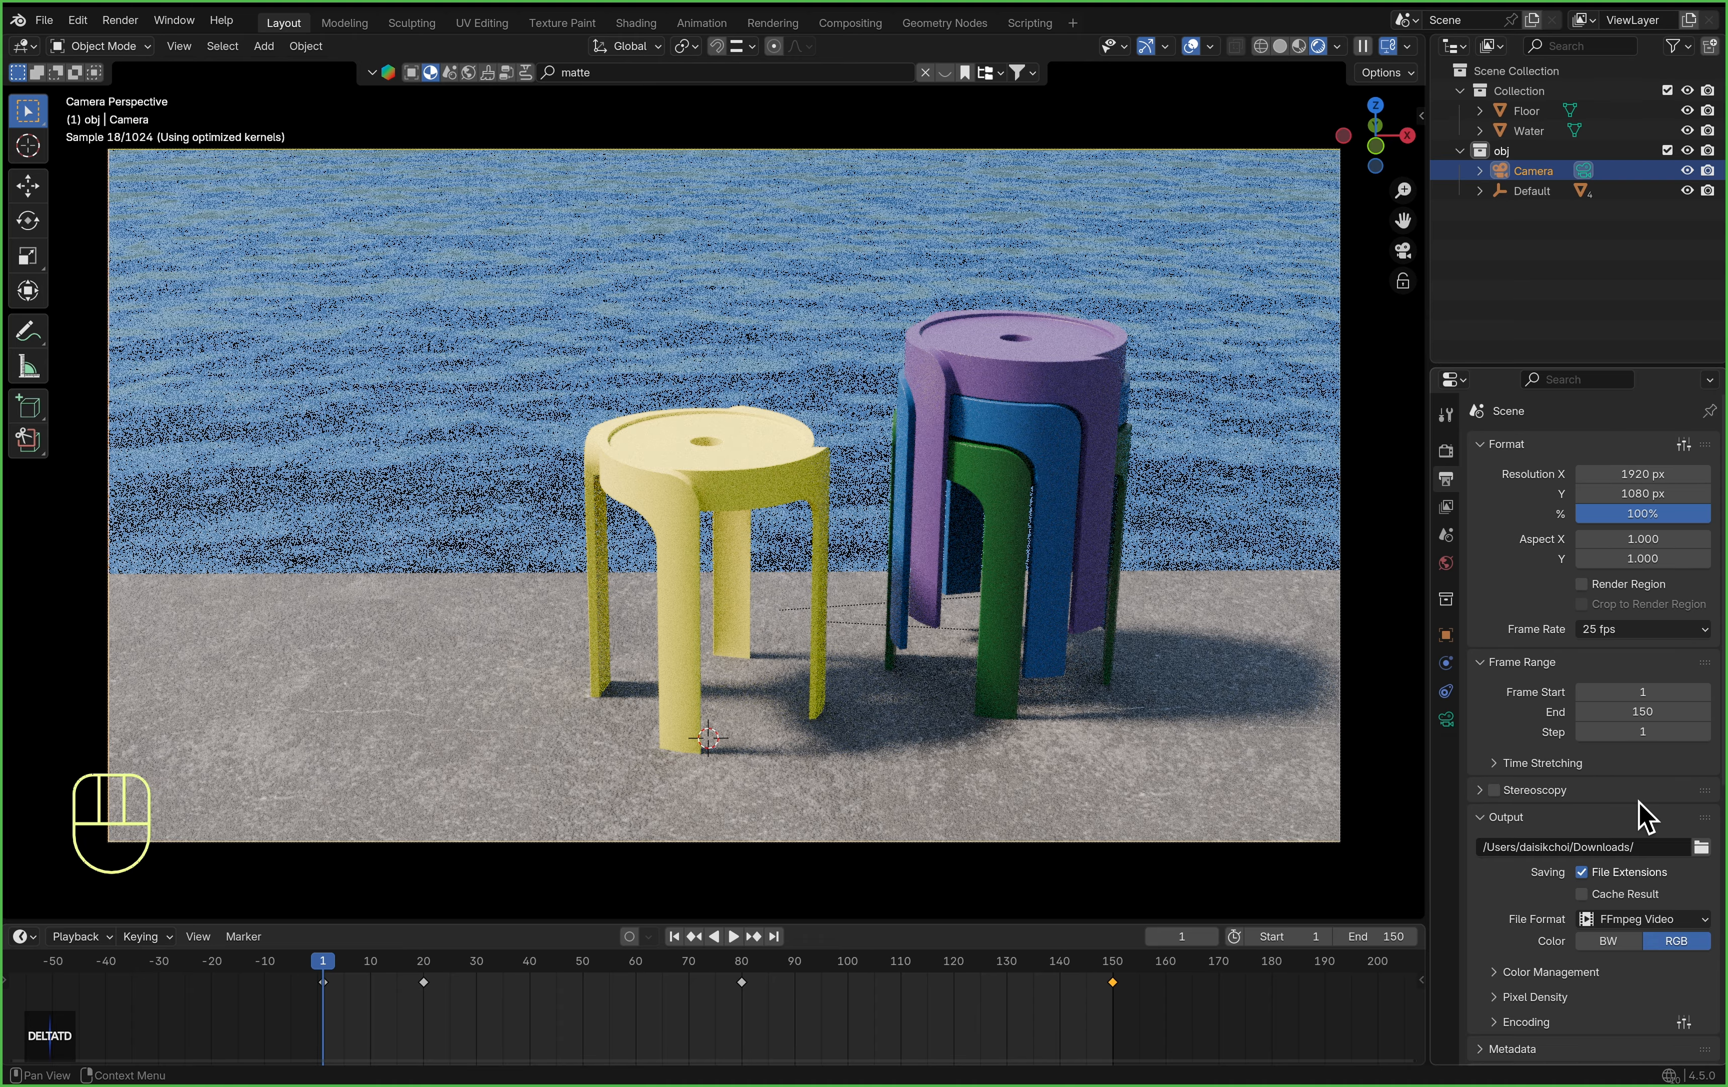
{"action": "scroll", "coordinate": [1646, 816], "scroll_direction": "down", "scroll_amount": 8}
{"action": "left_click", "coordinate": [1524, 742]}
{"action": "left_click", "coordinate": [1643, 771]}
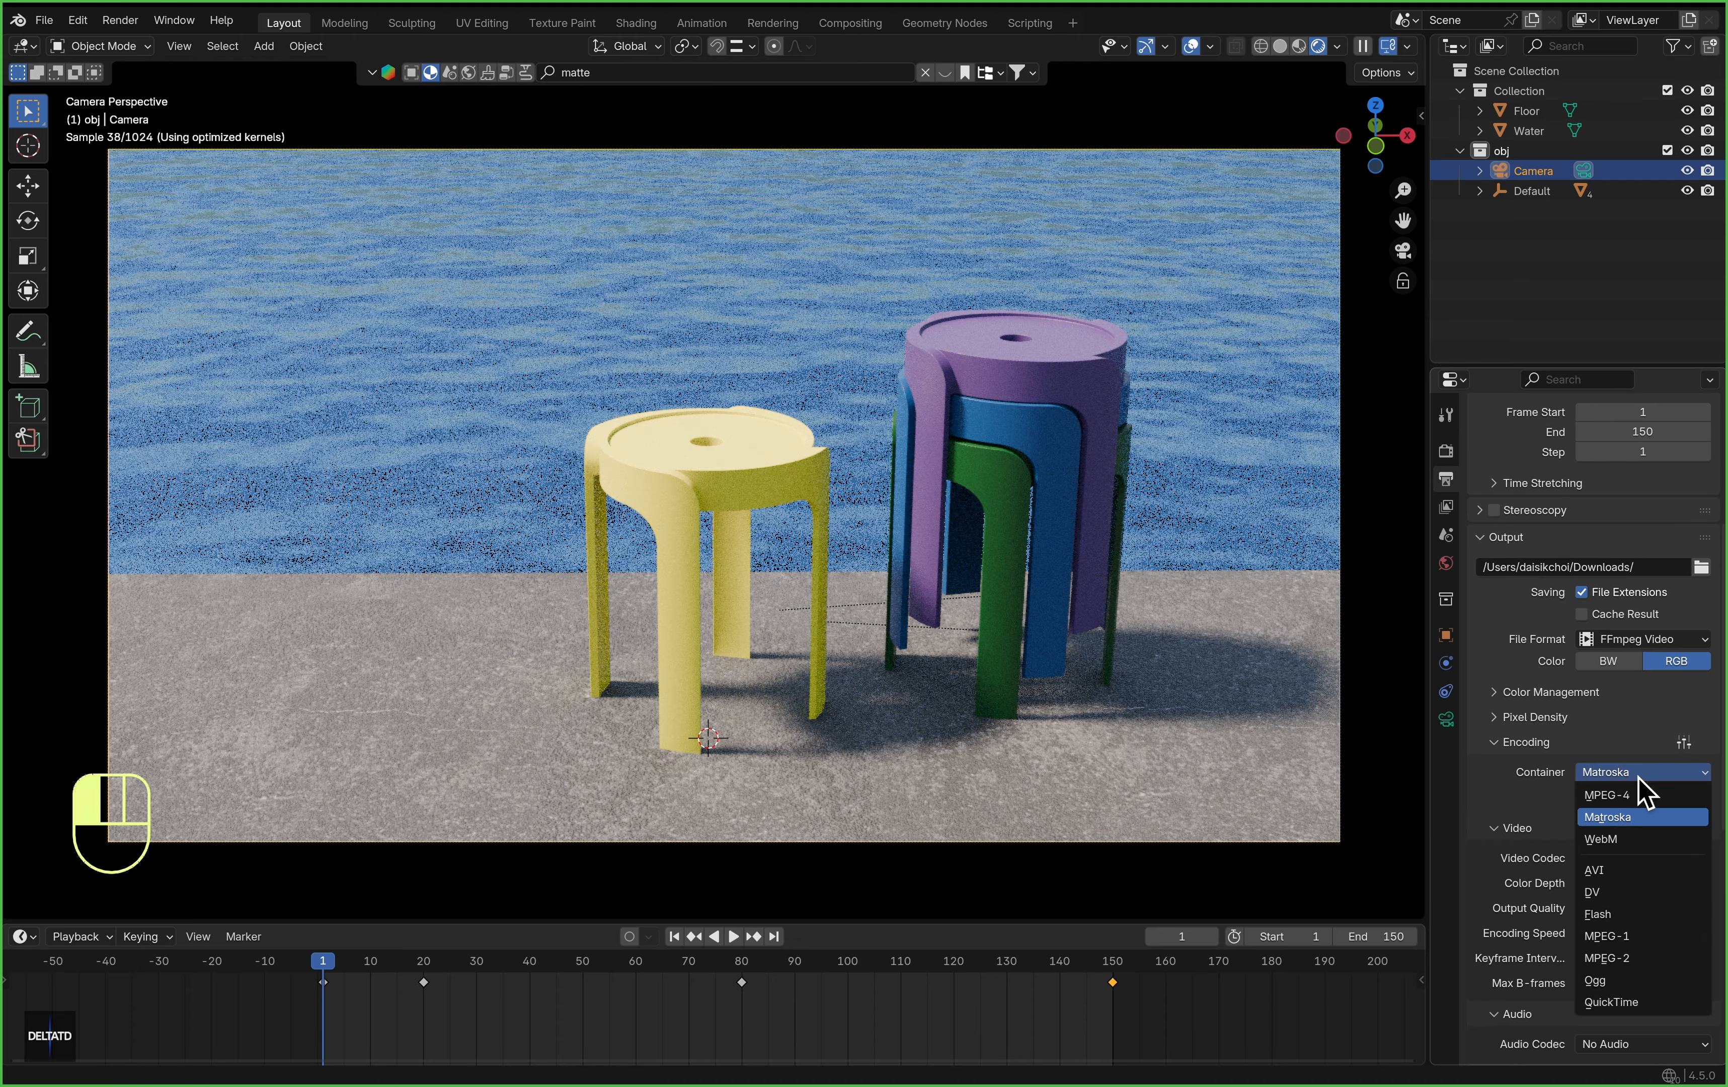
{"action": "left_click", "coordinate": [1629, 800]}
{"action": "left_click", "coordinate": [1640, 715]}
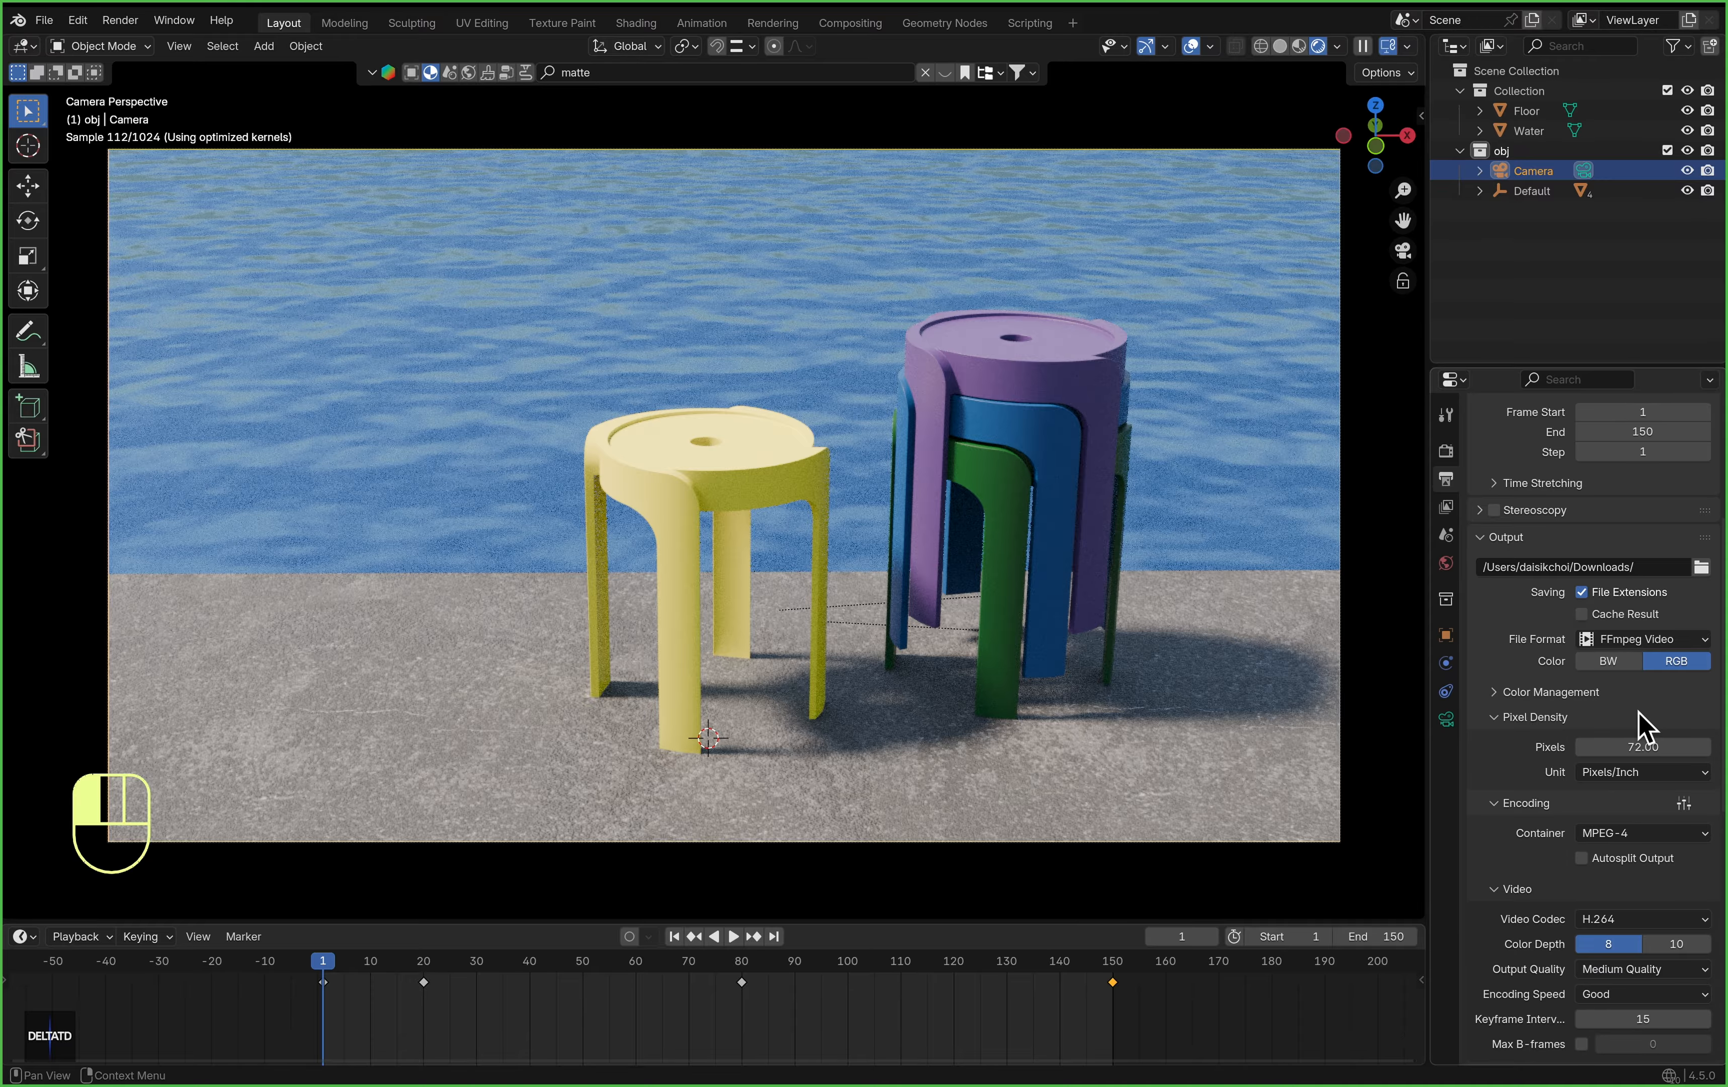
Start rendering the full stool animation
{"action": "left_click", "coordinate": [121, 20]}
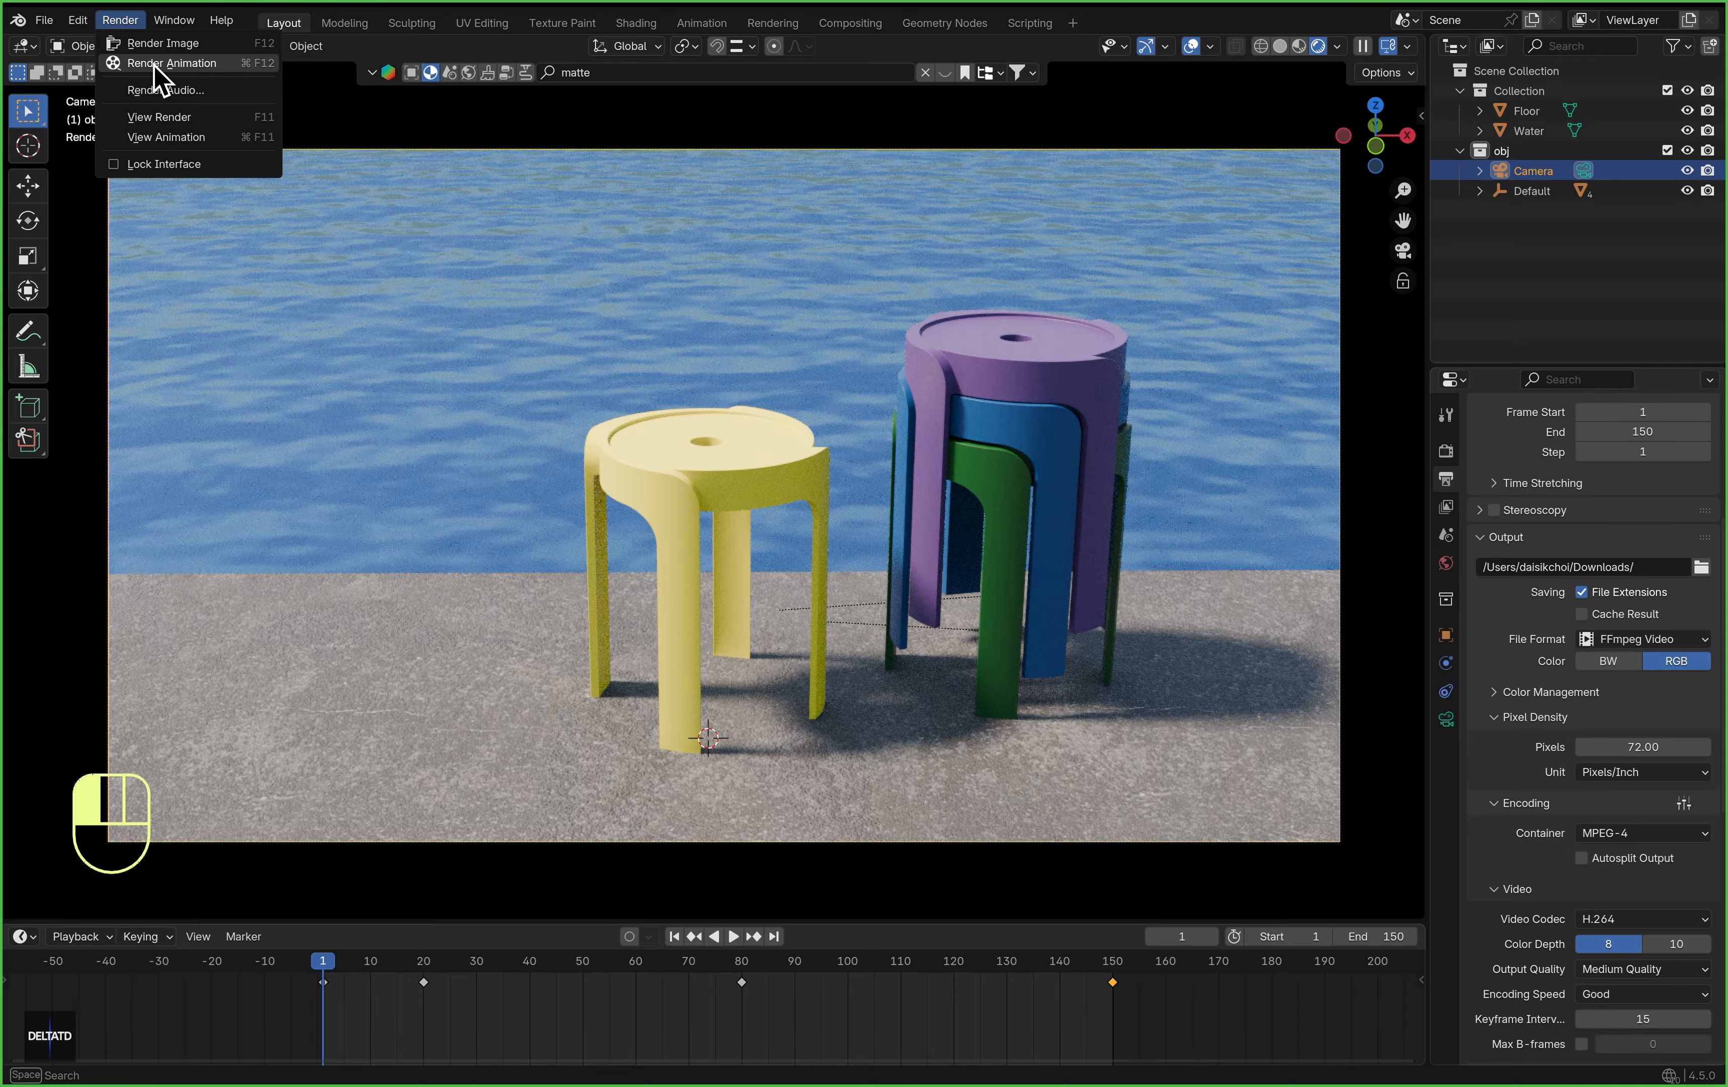
{"action": "left_click", "coordinate": [171, 63]}
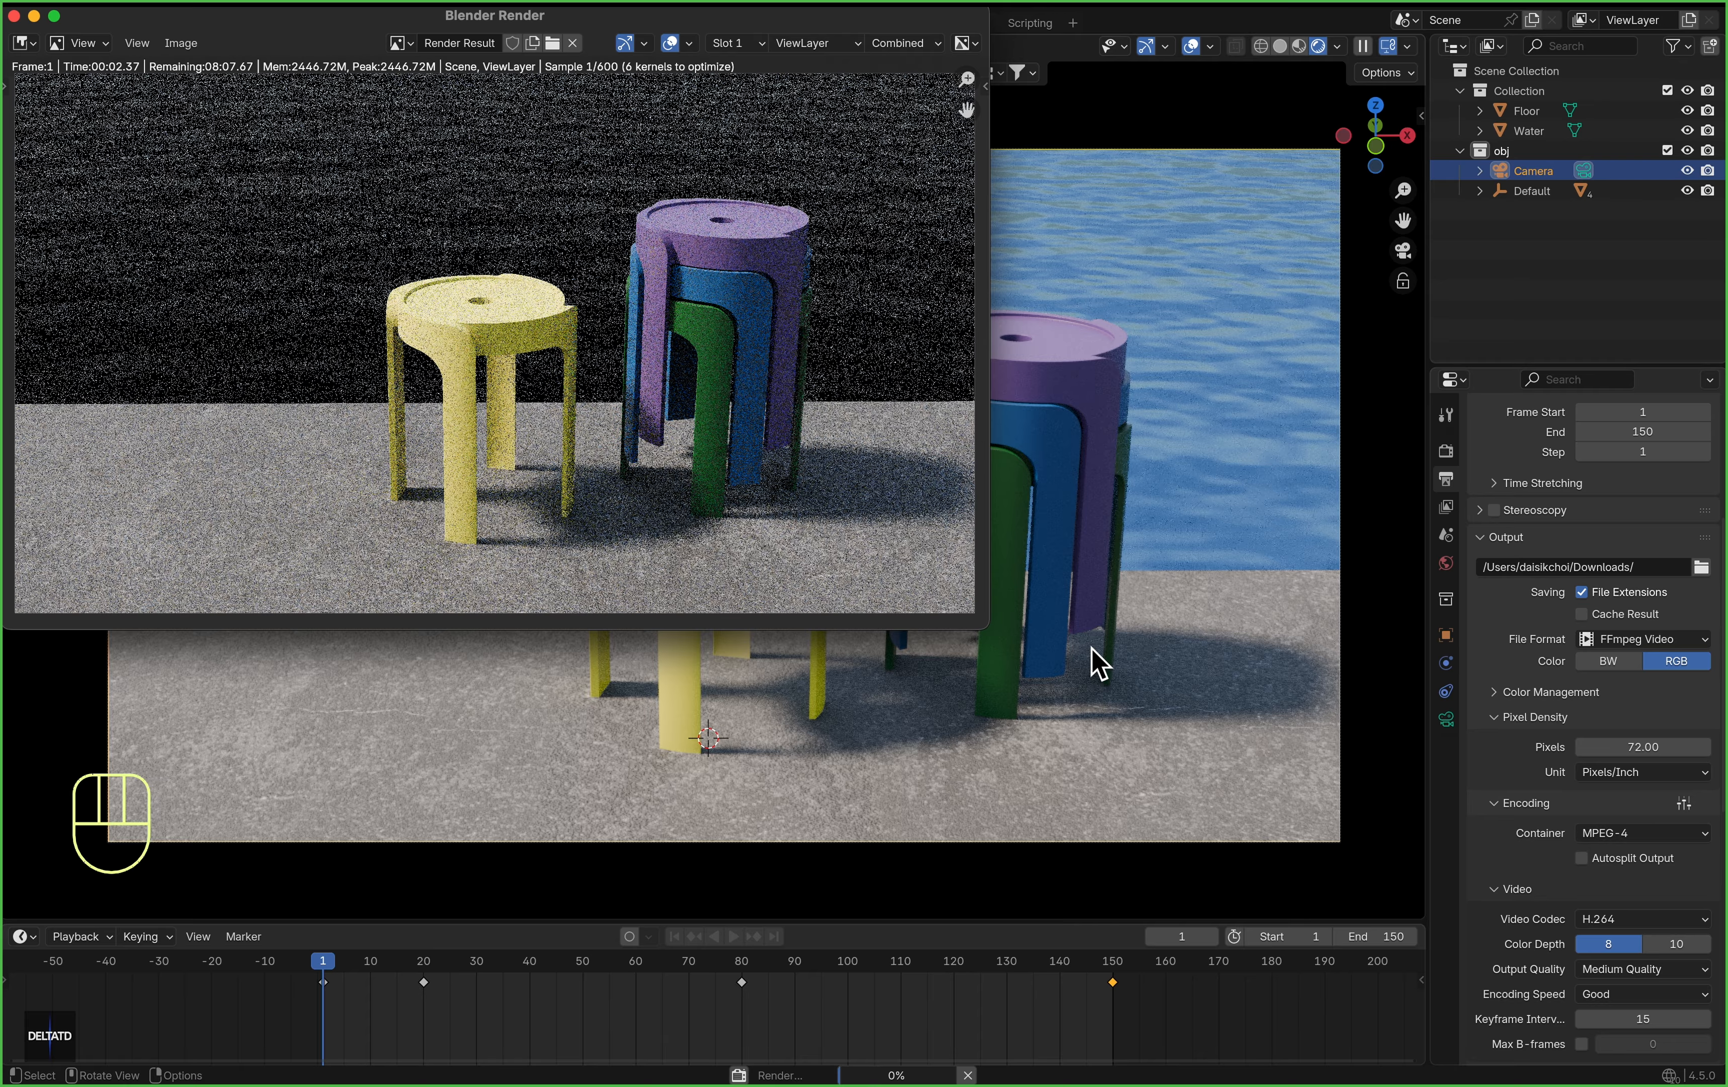